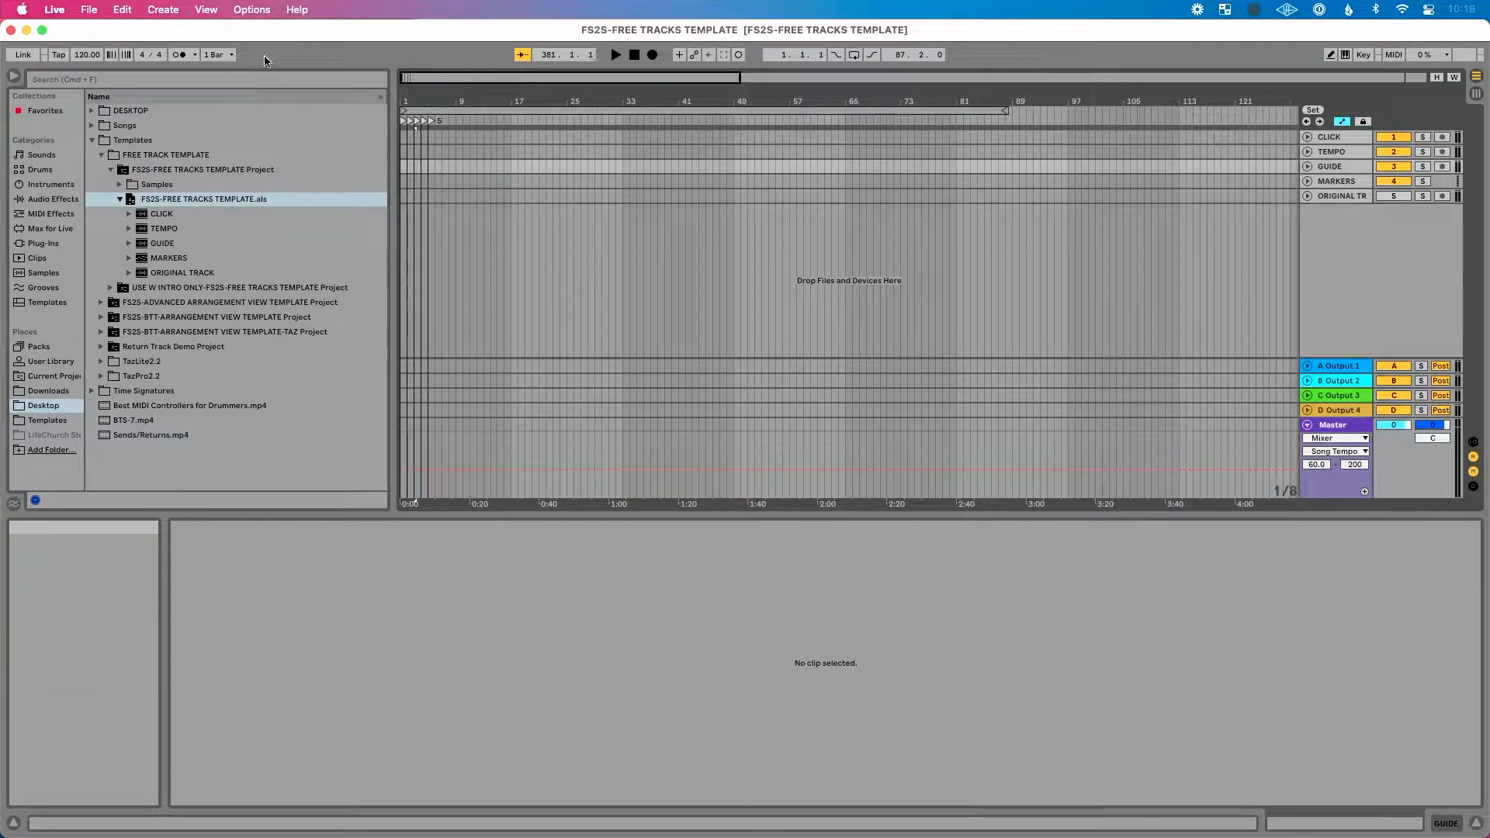
Step: Save the Live Set to the Desktop under the name "Full Set"
{"action": "left_click", "coordinate": [90, 9]}
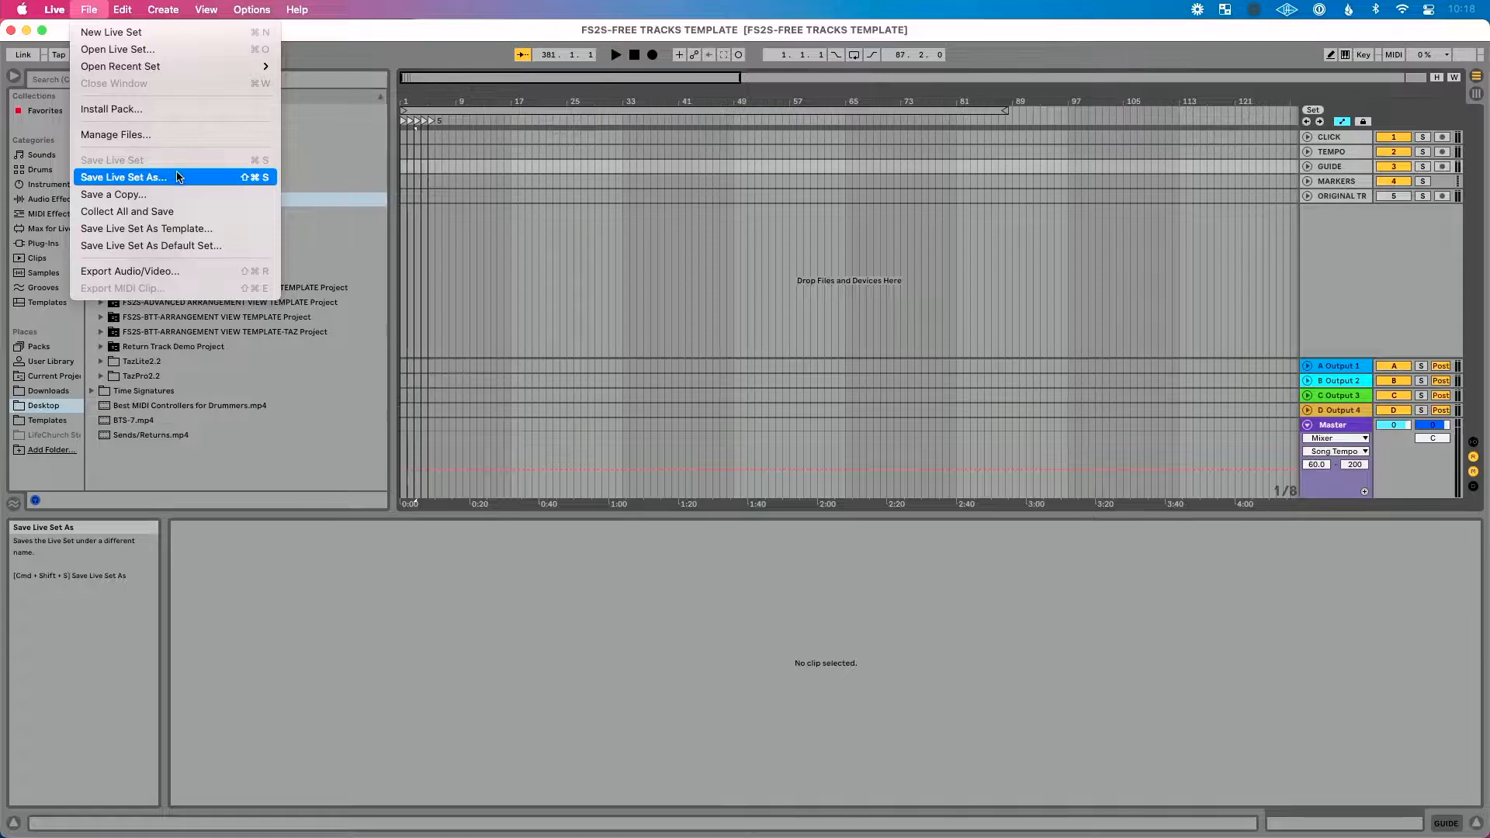
{"action": "left_click", "coordinate": [155, 177]}
{"action": "left_click", "coordinate": [527, 284]}
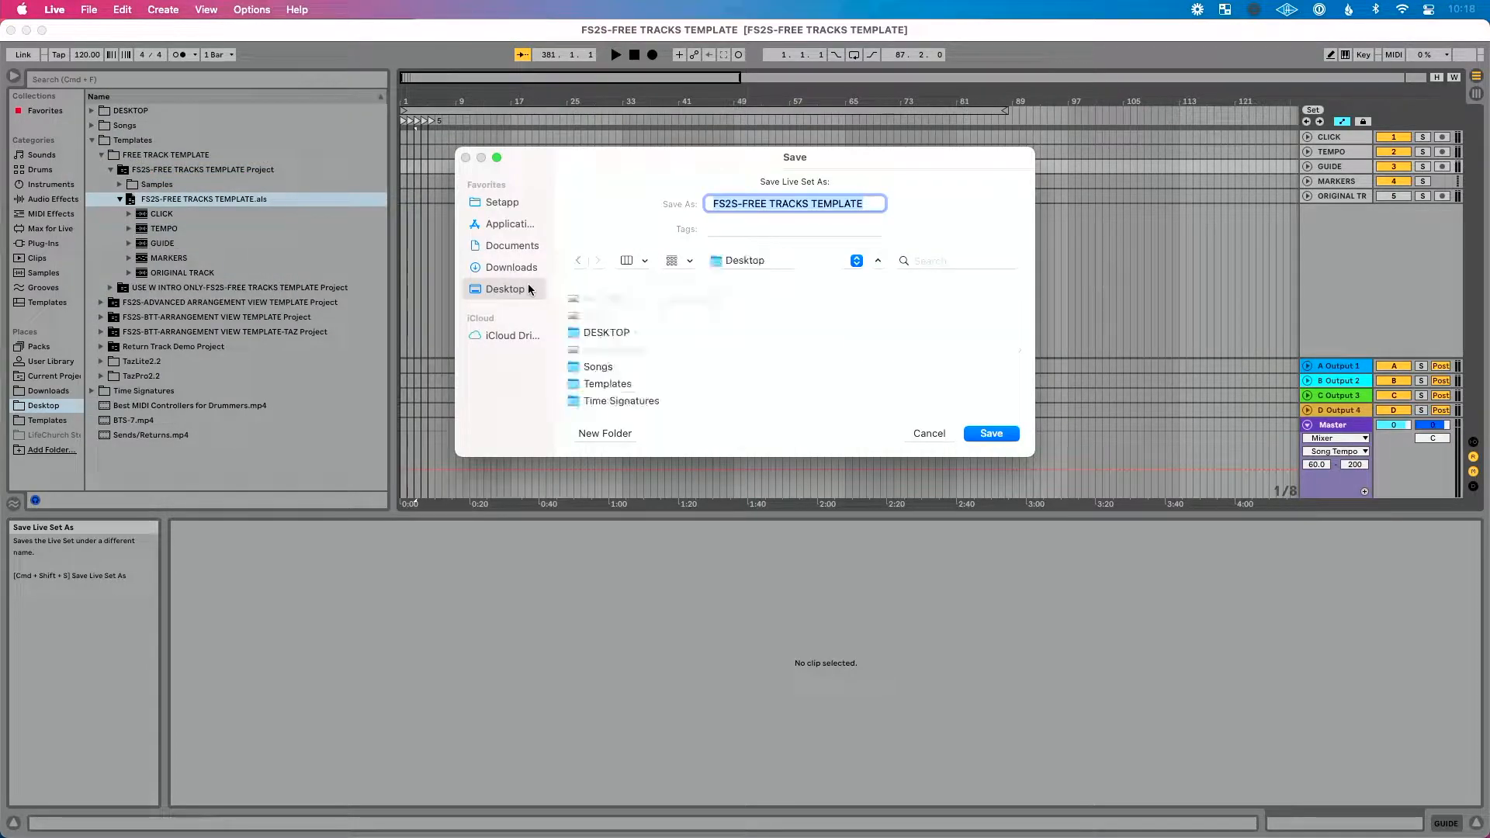
{"action": "type", "text": "Full Set"}
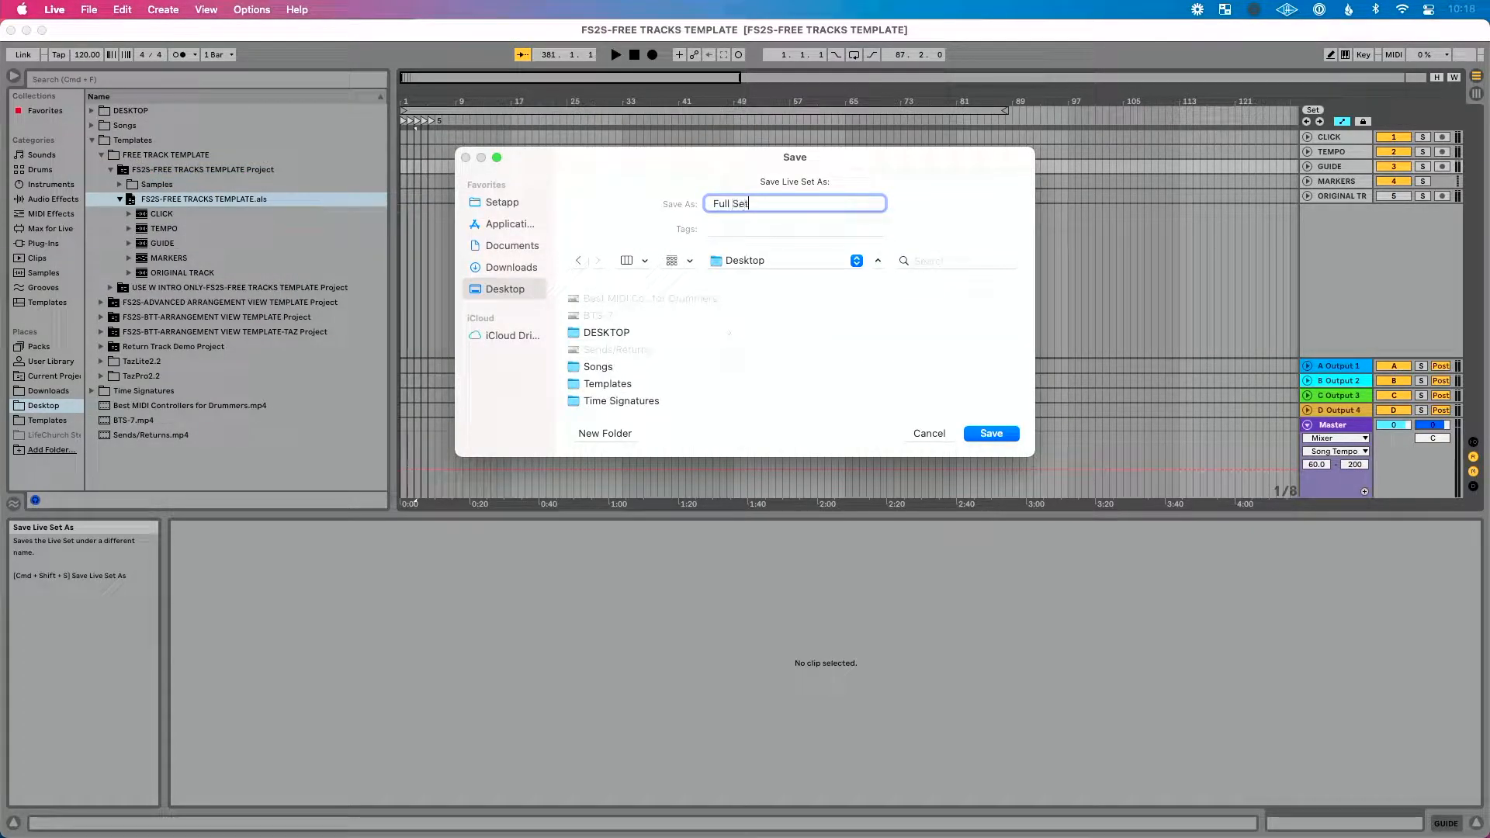
{"action": "key", "text": "Return"}
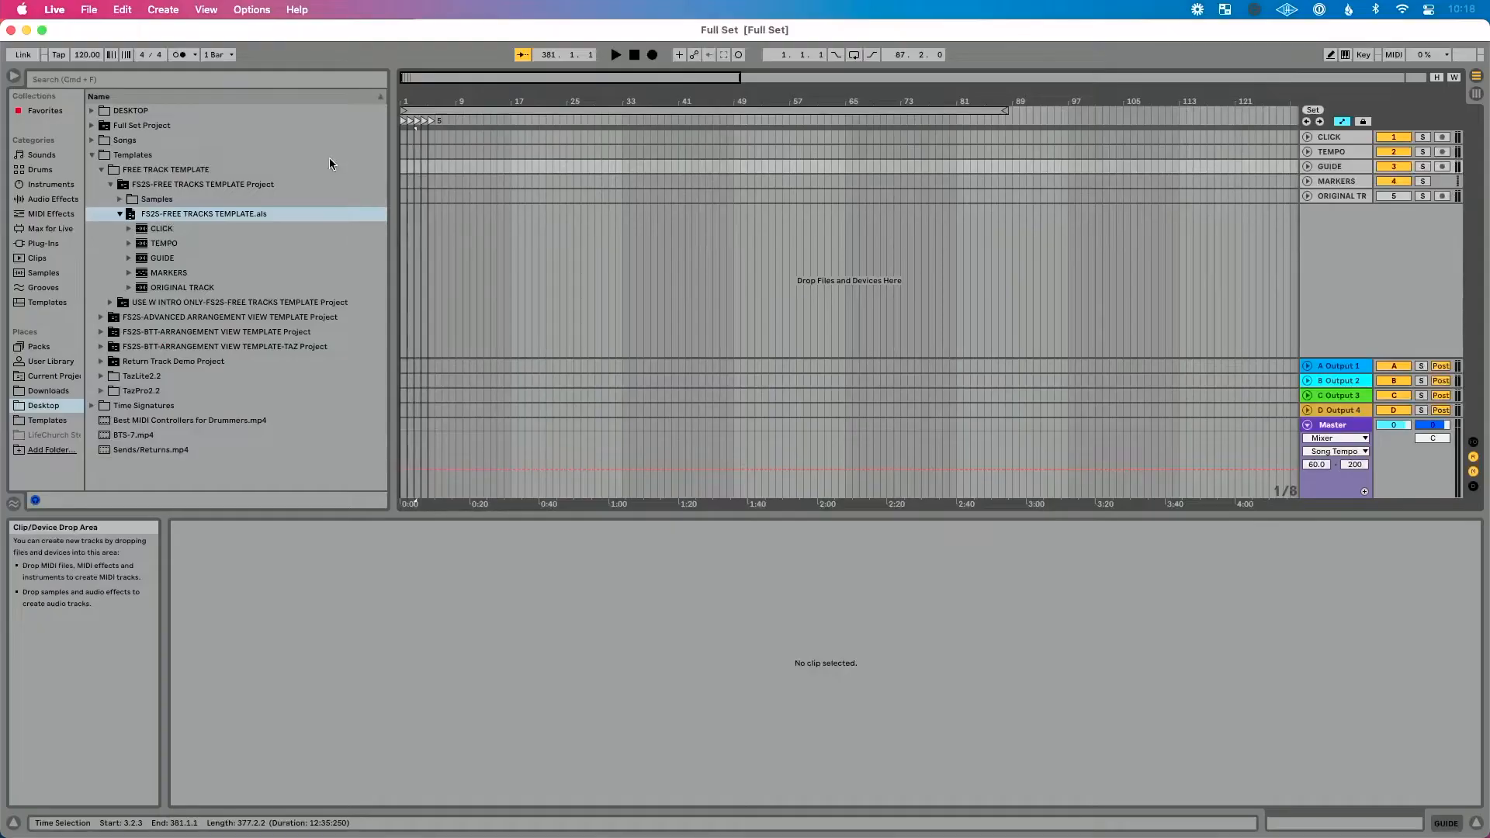
{"action": "left_click", "coordinate": [90, 11]}
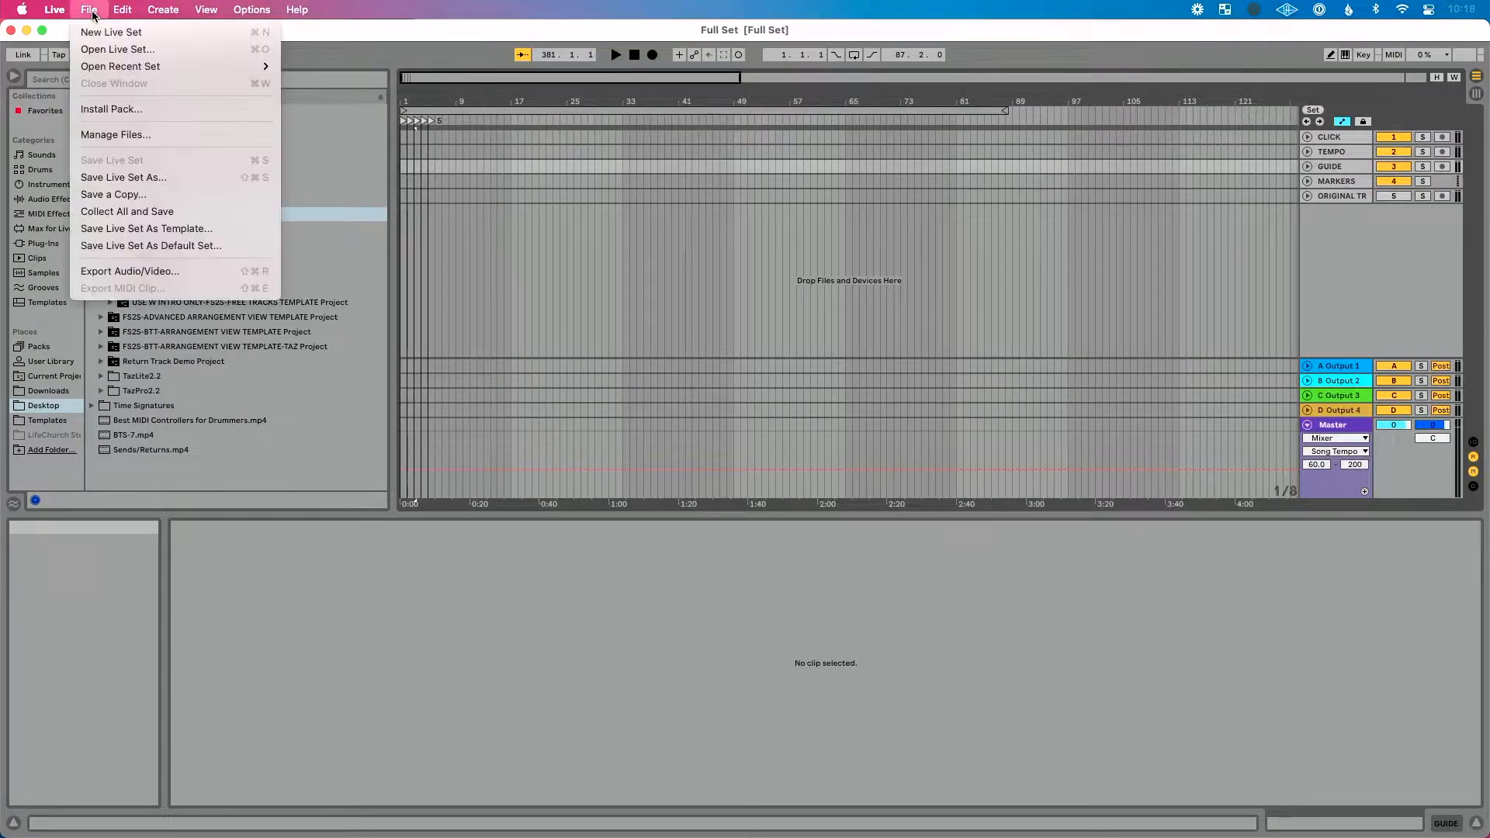
{"action": "left_click", "coordinate": [208, 230]}
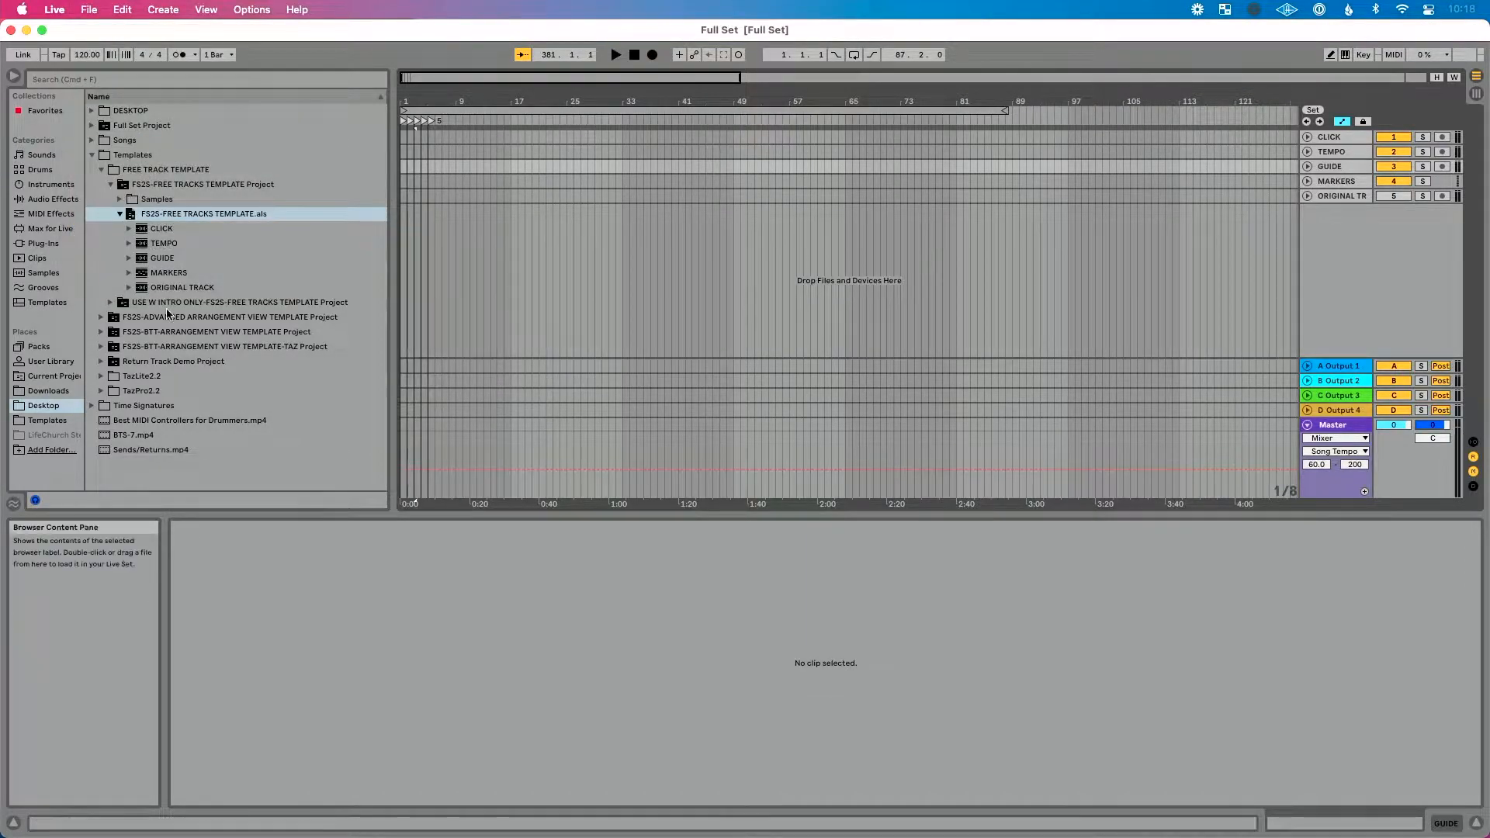
{"action": "left_click", "coordinate": [56, 298]}
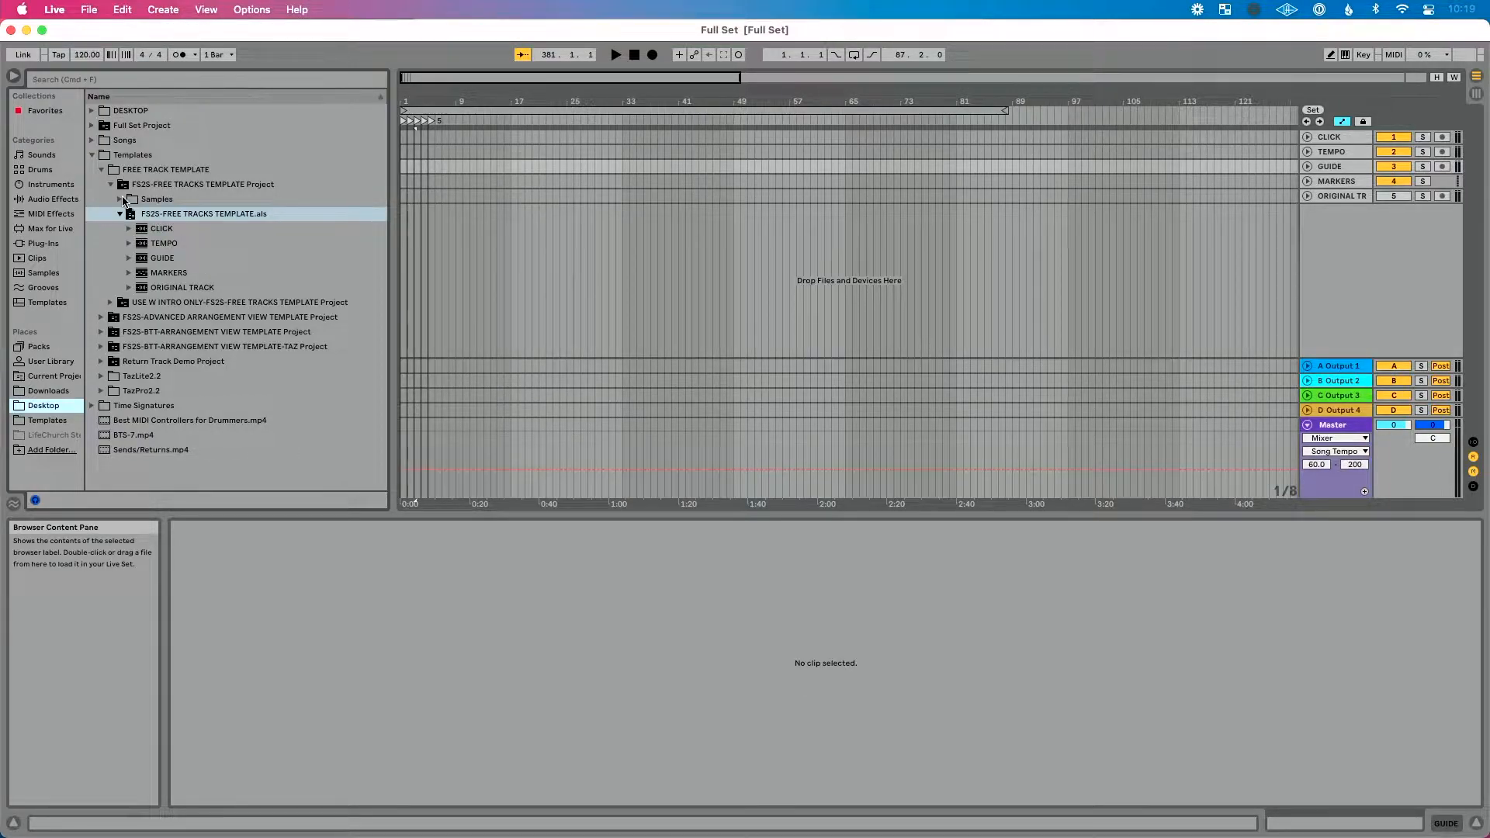
Step: Import Living Hope-Eb-72_FTT.als from its project in the Songs folder into the arrangement at bar 1, below the existing tracks
{"action": "left_click", "coordinate": [91, 154]}
{"action": "left_click", "coordinate": [92, 141]}
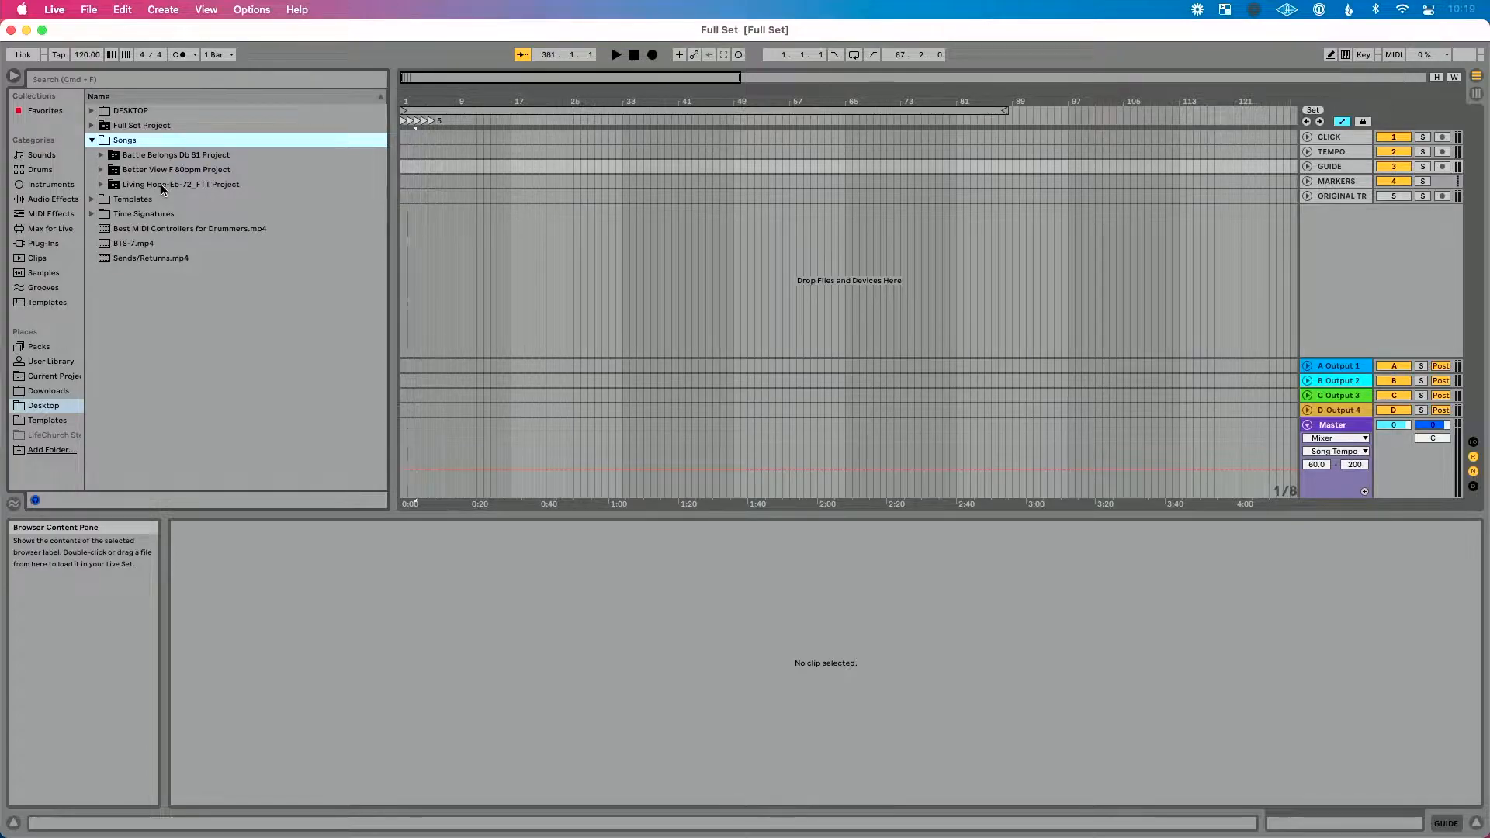
{"action": "left_click", "coordinate": [101, 187]}
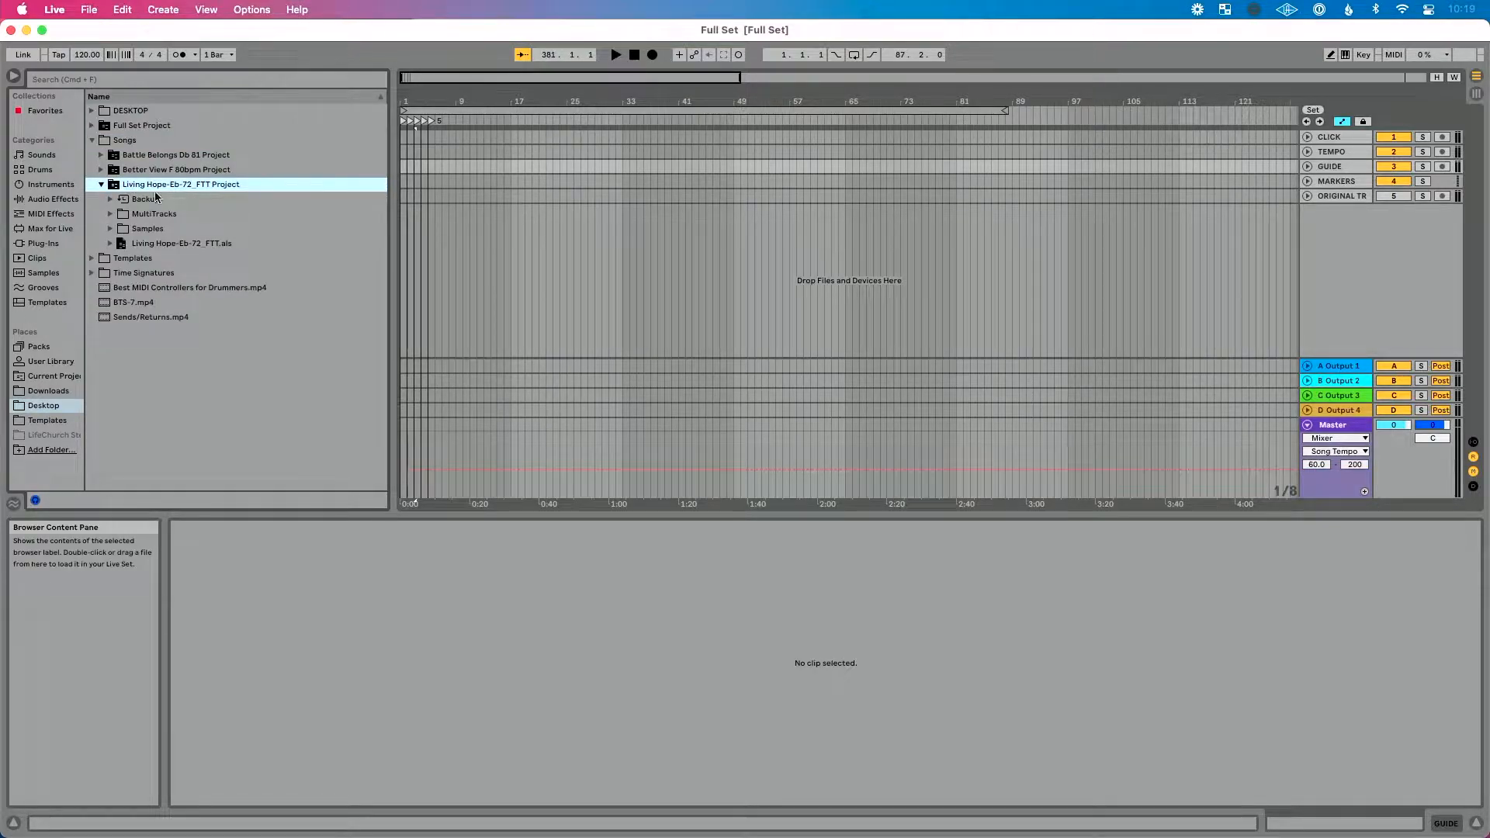
{"action": "left_click", "coordinate": [161, 245]}
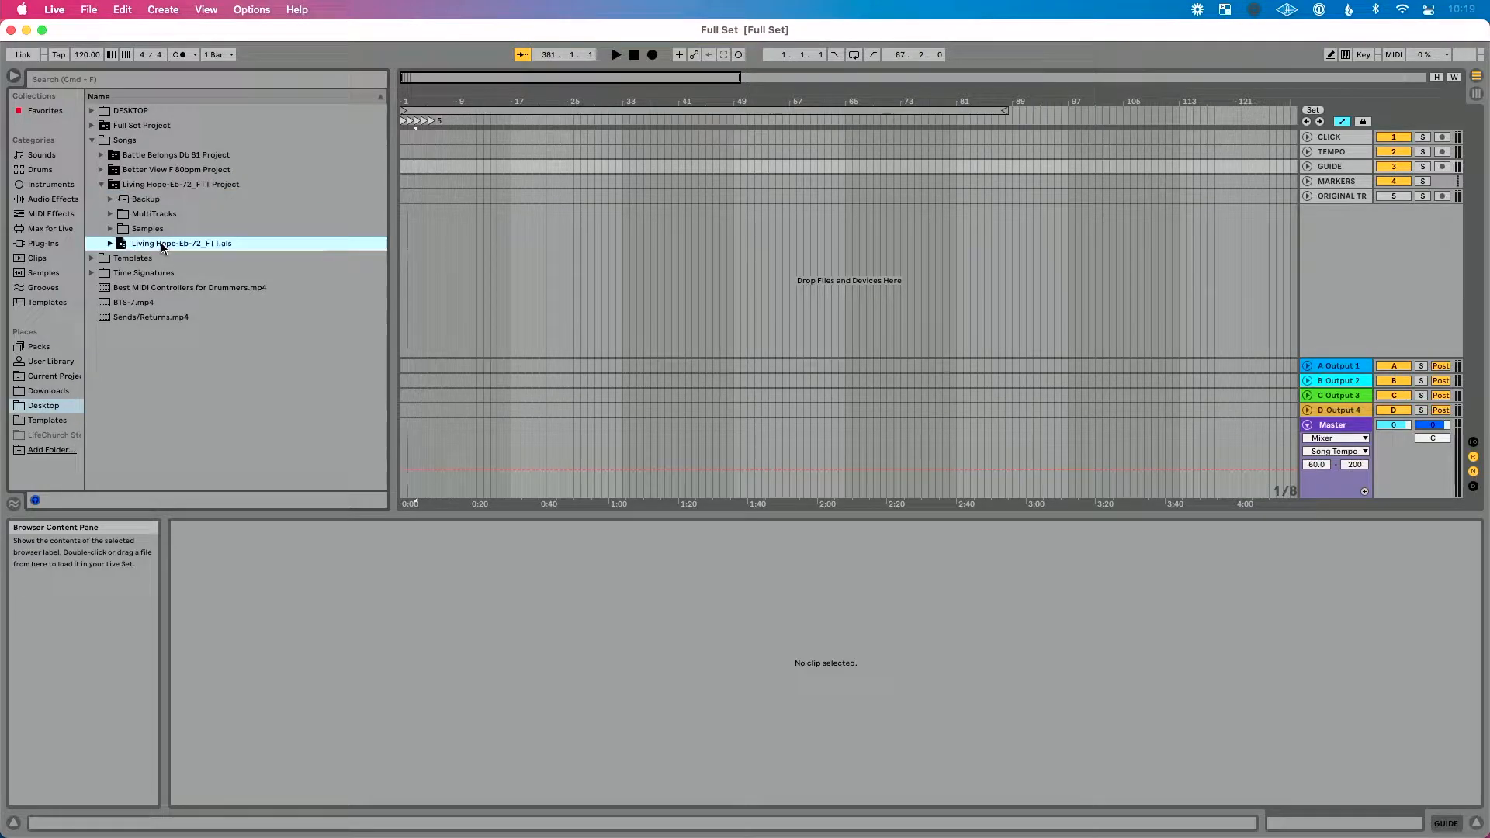
{"action": "left_click_drag", "start_coordinate": [162, 246], "coordinate": [487, 209]}
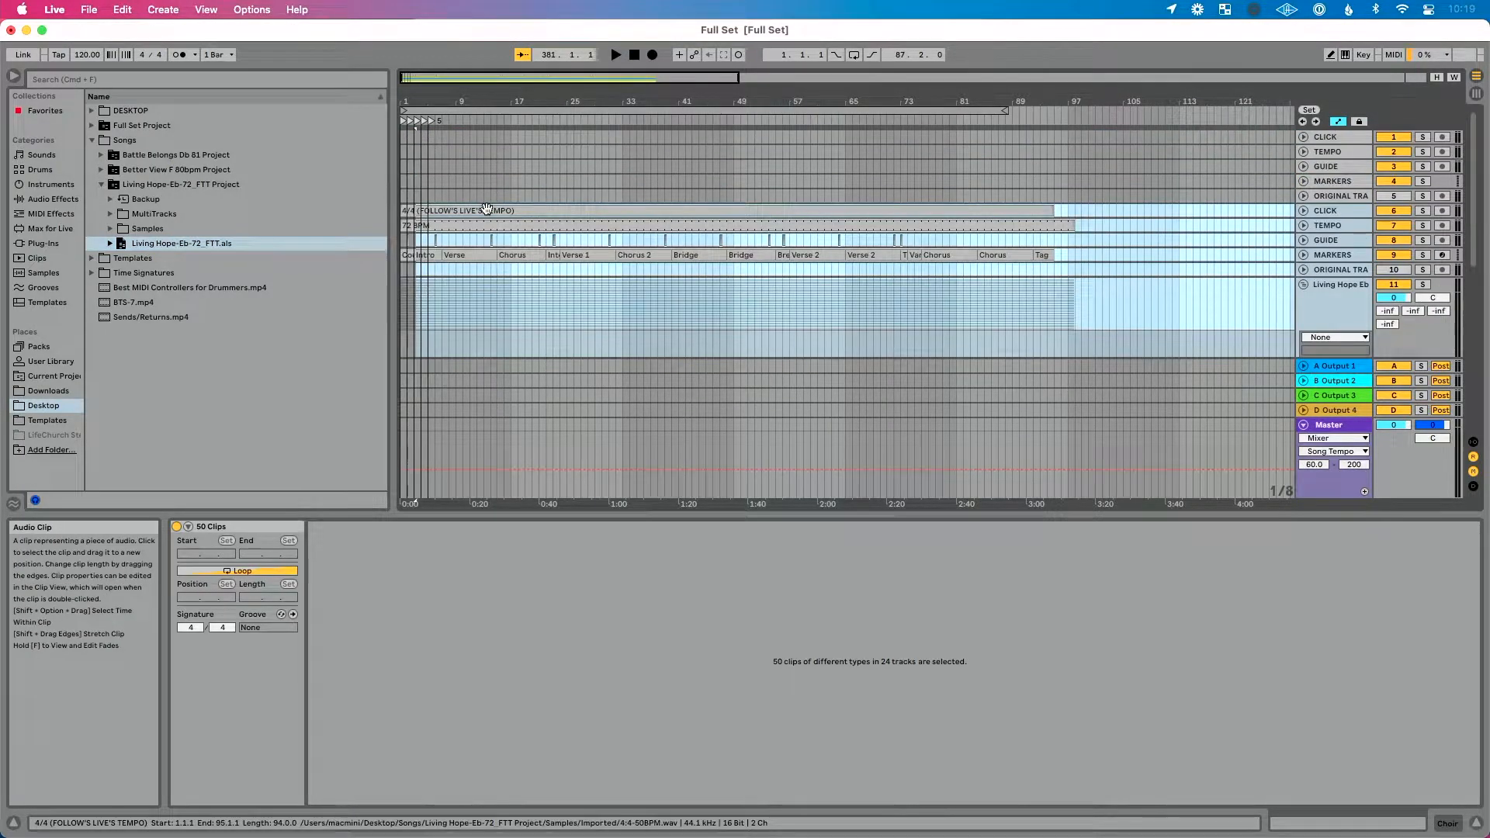
Step: Fold the imported Living Hope group track and hide the browser
{"action": "scroll", "coordinate": [487, 209], "scroll_direction": "down", "scroll_amount": 10}
{"action": "scroll", "coordinate": [486, 209], "scroll_direction": "up", "scroll_amount": 10}
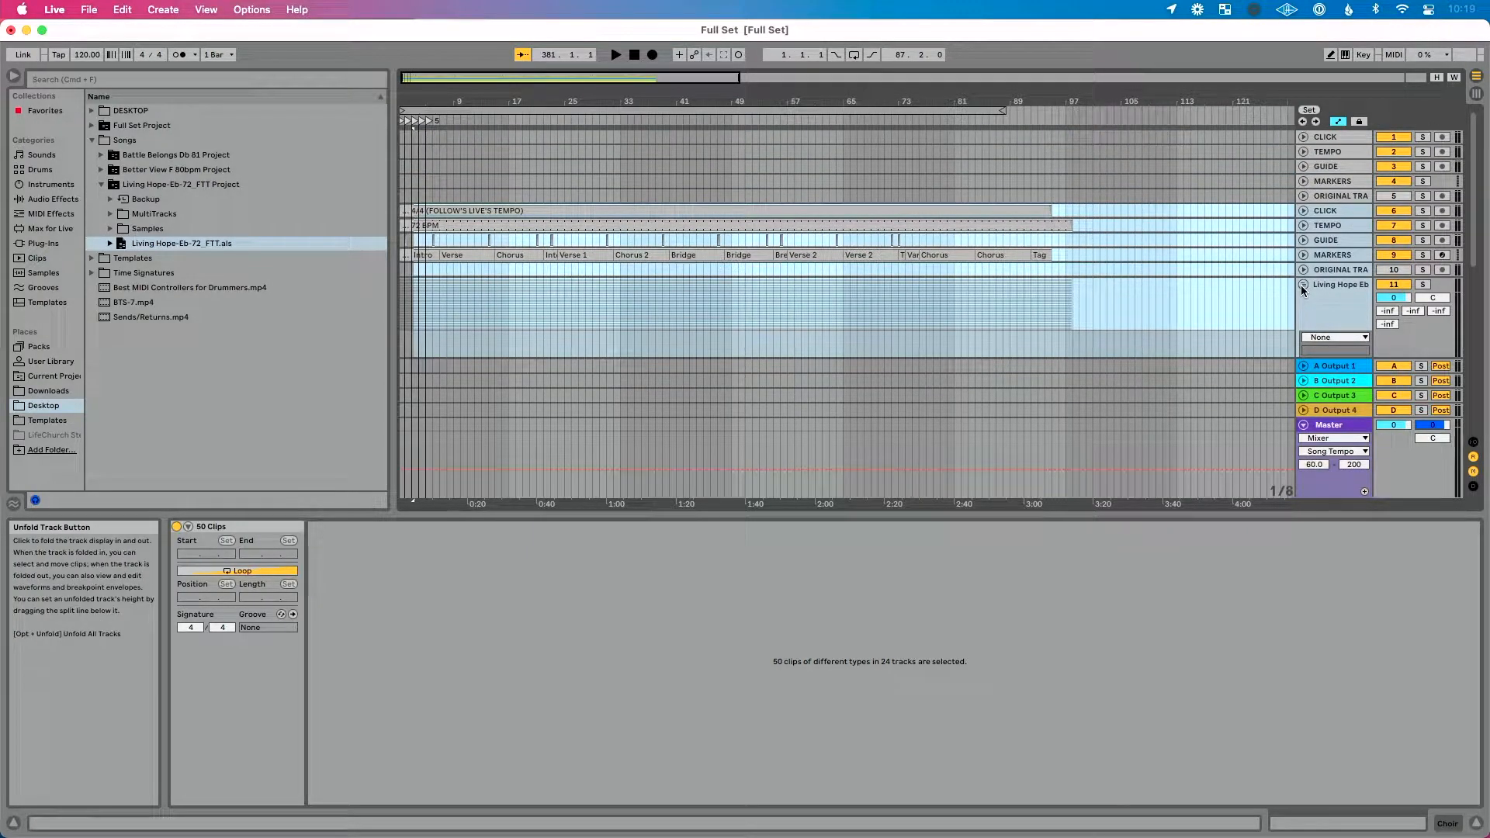
{"action": "left_click", "coordinate": [1303, 286]}
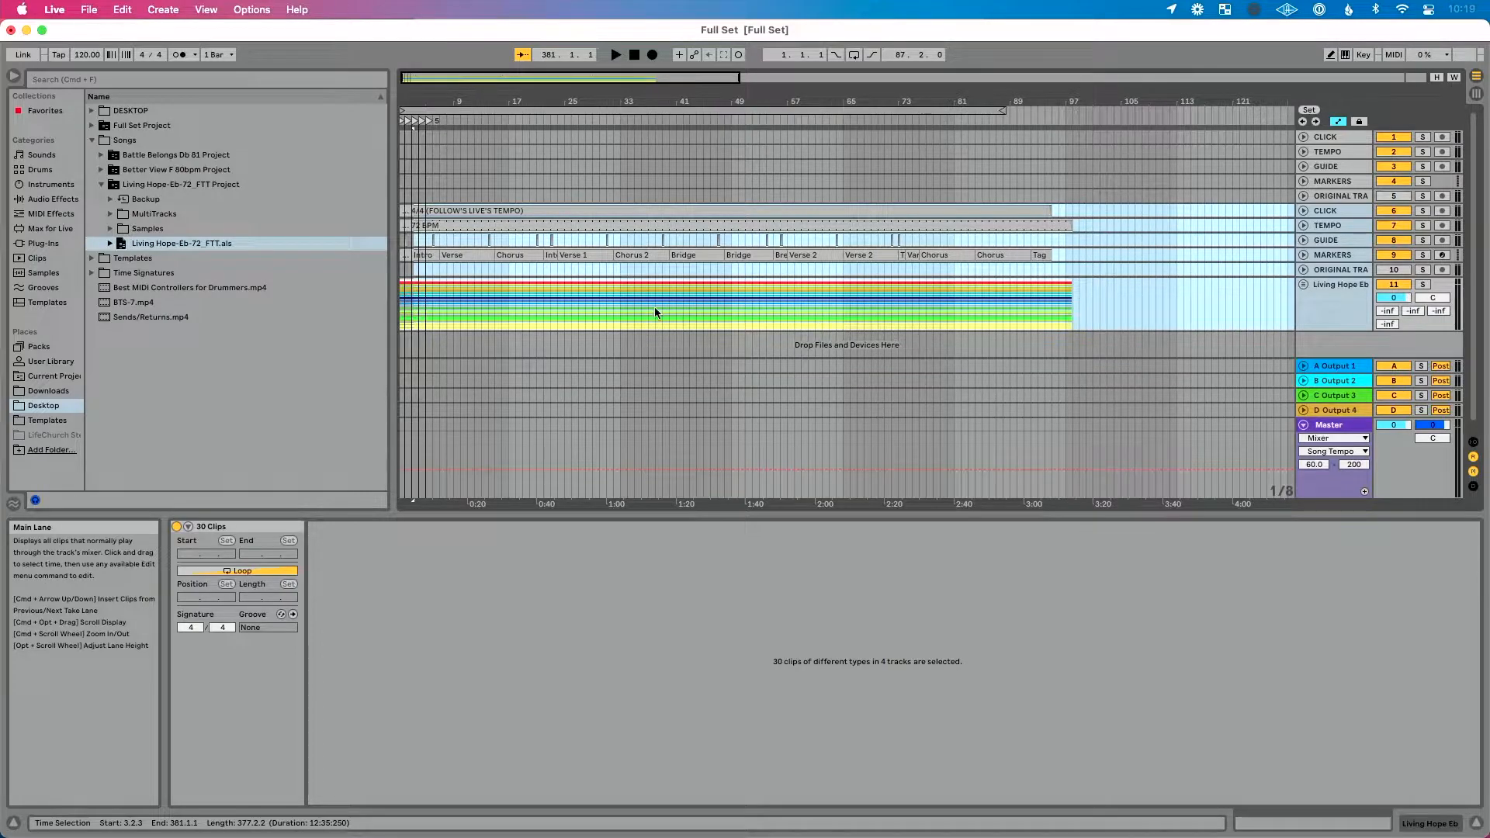
{"action": "left_click", "coordinate": [479, 347]}
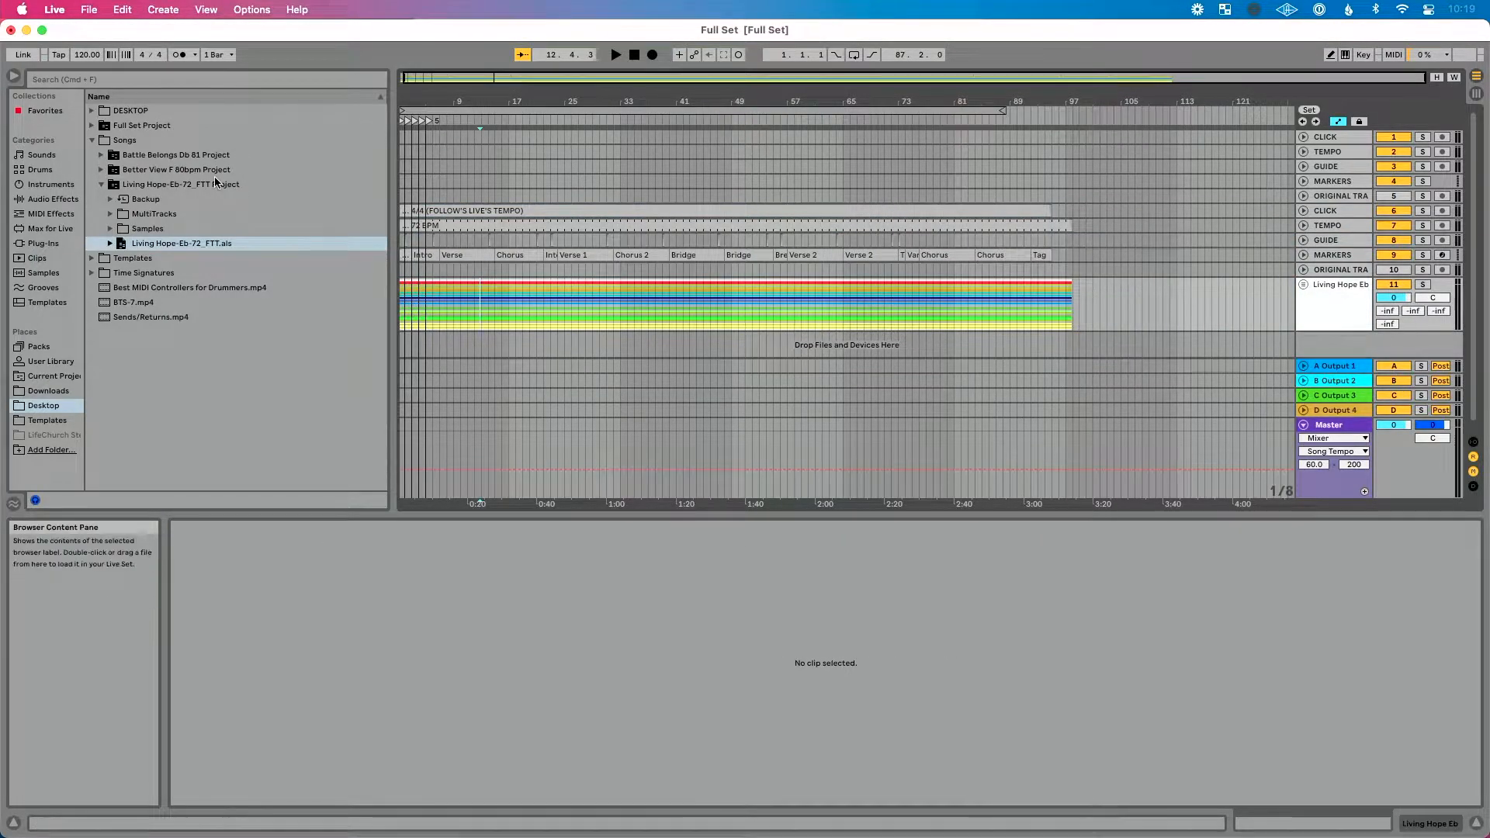
{"action": "key", "text": "super+alt+b"}
{"action": "scroll", "coordinate": [171, 194], "scroll_direction": "down", "scroll_amount": 1}
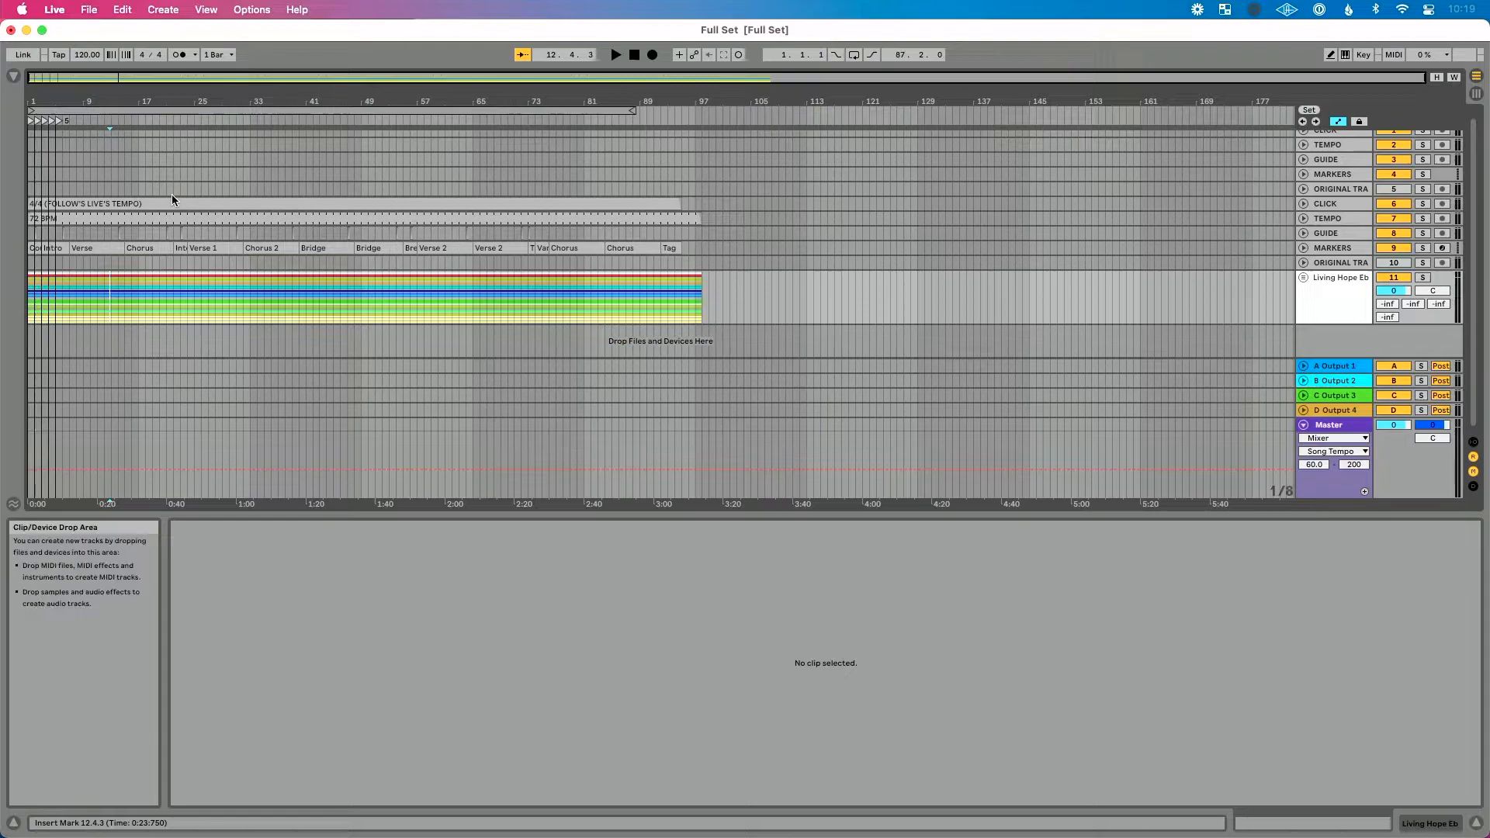
Step: Cut bars 1 to 100 from the imported CLICK, TEMPO, GUIDE, MARKERS and ORIGINAL TRACK tracks
{"action": "left_click", "coordinate": [720, 264]}
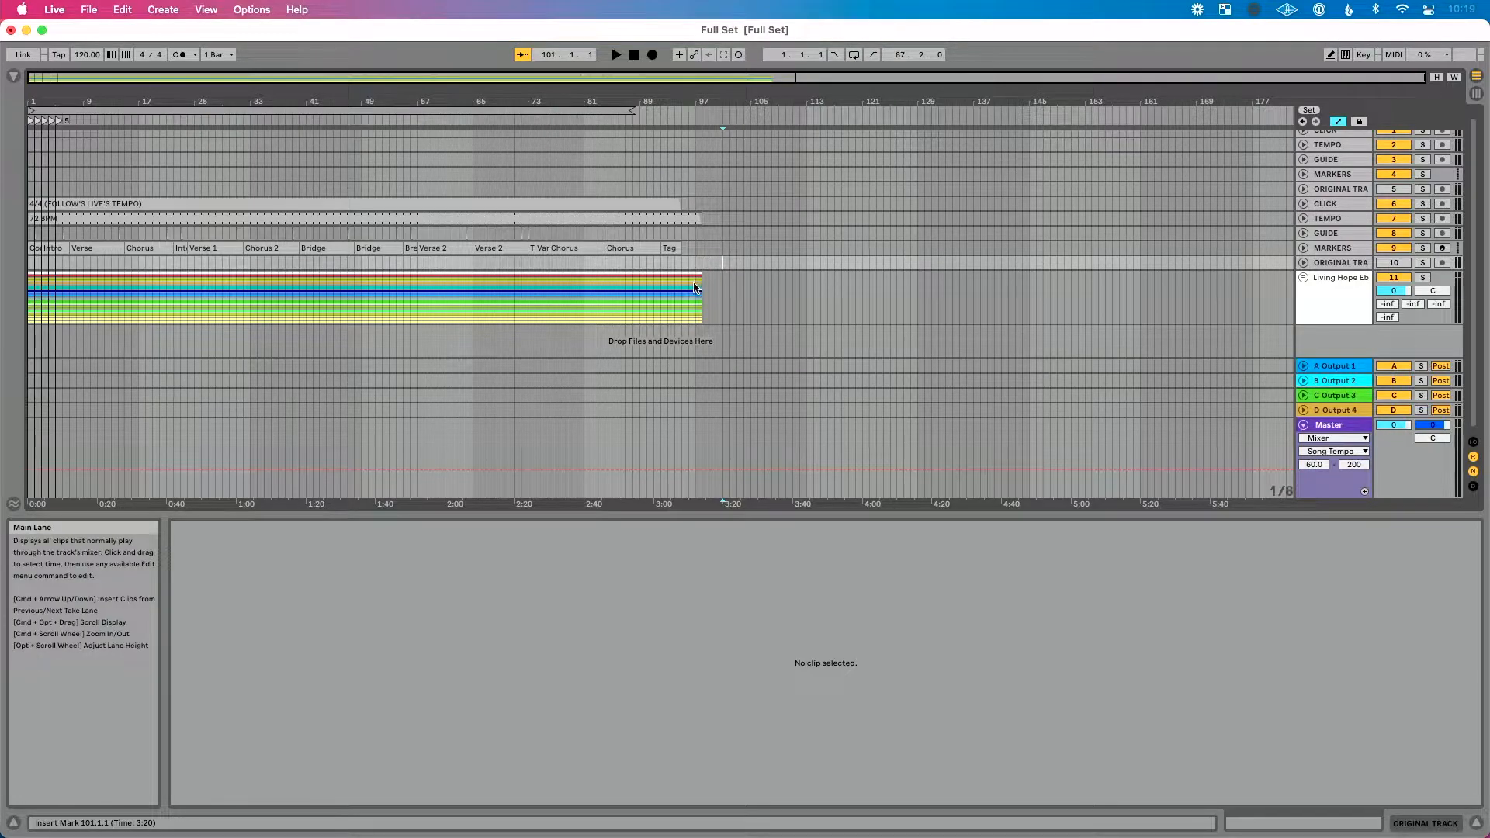
{"action": "mouse_move", "coordinate": [714, 263]}
{"action": "left_mouse_down"}
{"action": "mouse_move", "coordinate": [633, 201]}
{"action": "mouse_move", "coordinate": [131, 225]}
{"action": "mouse_move", "coordinate": [28, 206]}
{"action": "left_mouse_up"}
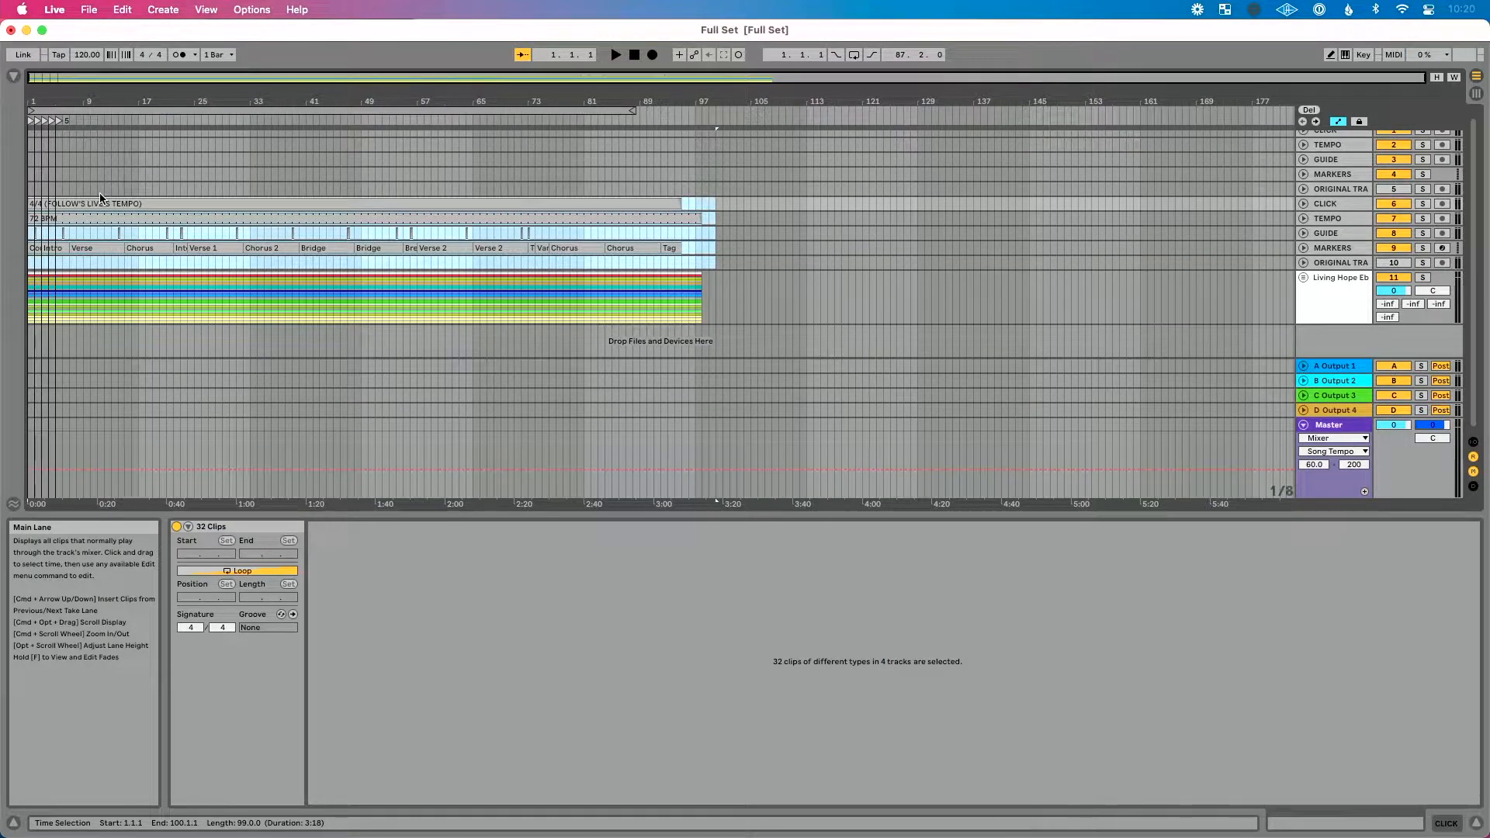
{"action": "key", "text": "Delete"}
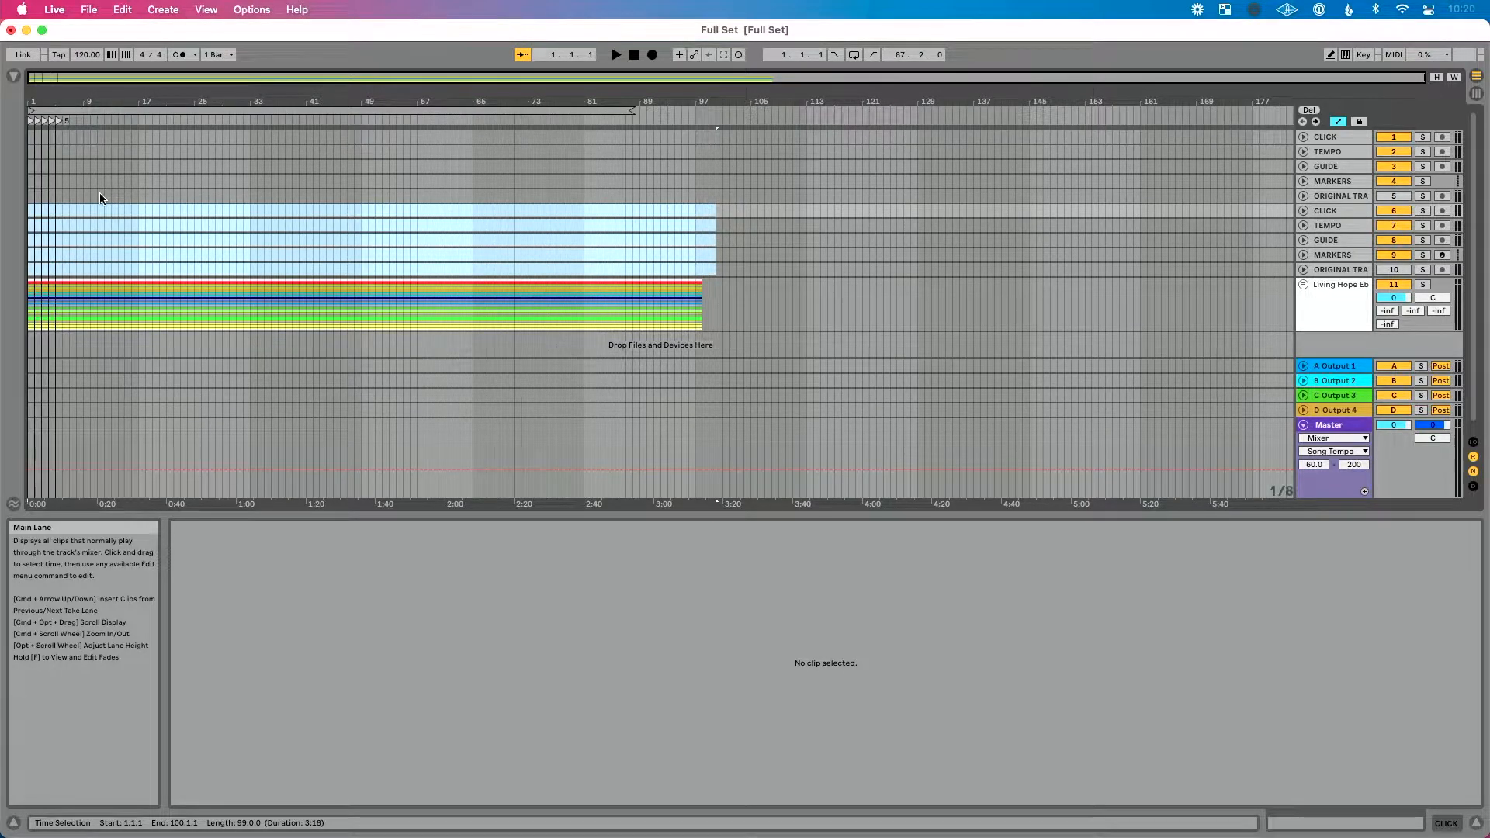
Step: Paste the cut Living Hope material at bar 1 of the template's original tracks, starting from the first CLICK track
{"action": "left_click", "coordinate": [66, 137]}
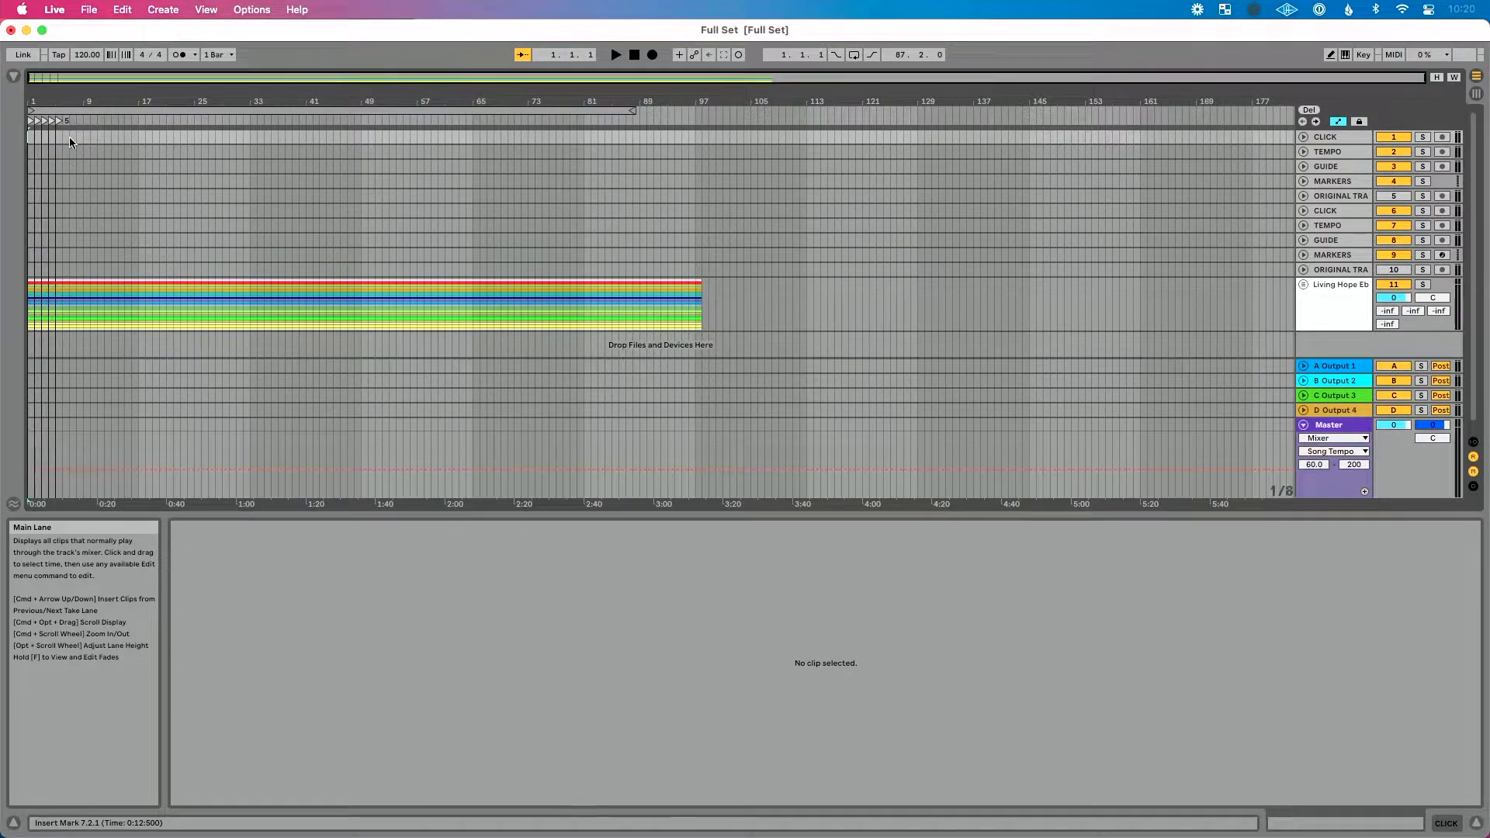
{"action": "key", "text": "super+k"}
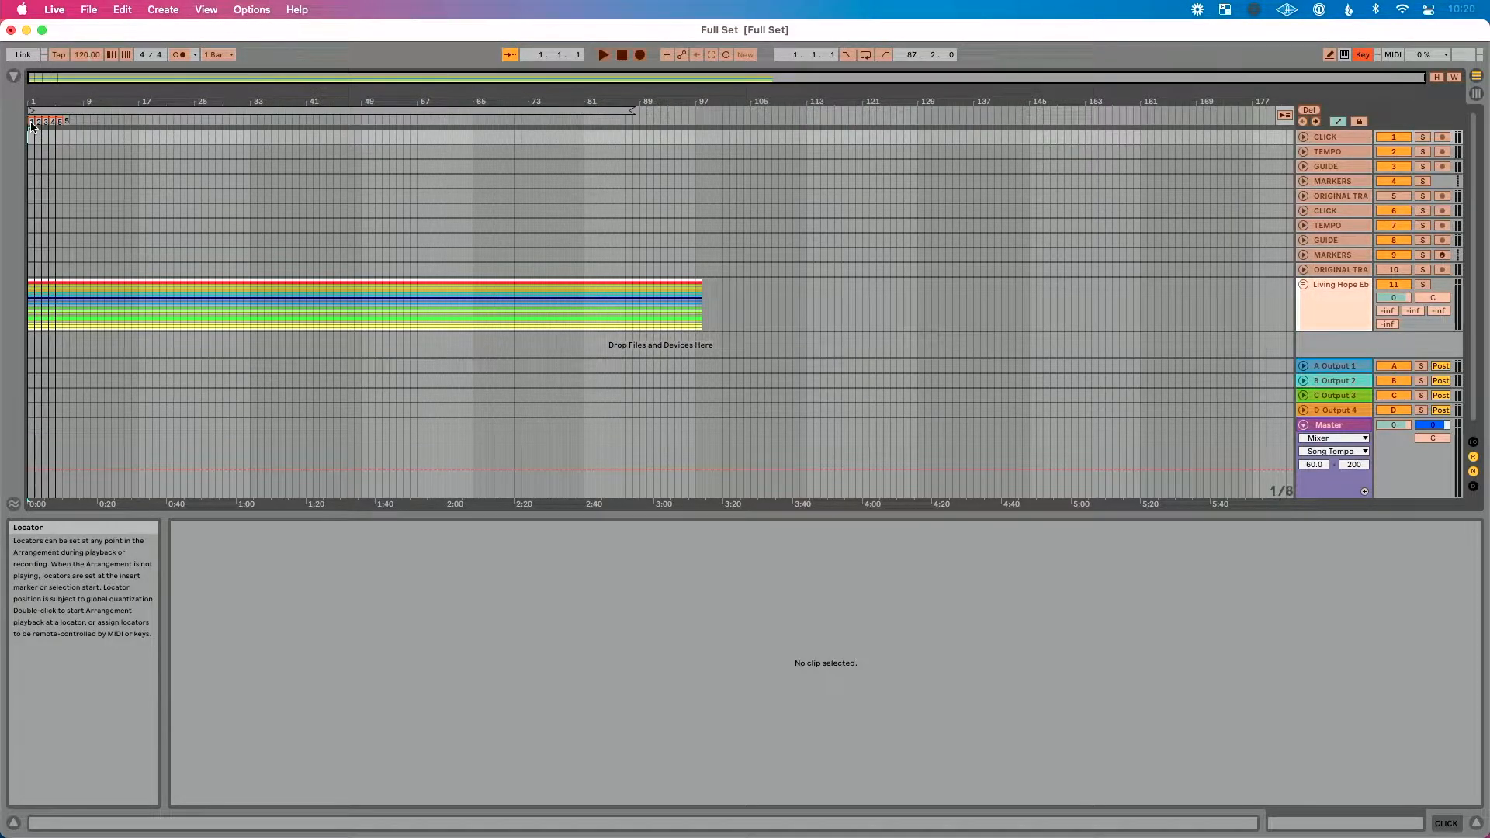
{"action": "key", "text": "super+k"}
{"action": "left_click", "coordinate": [75, 140]}
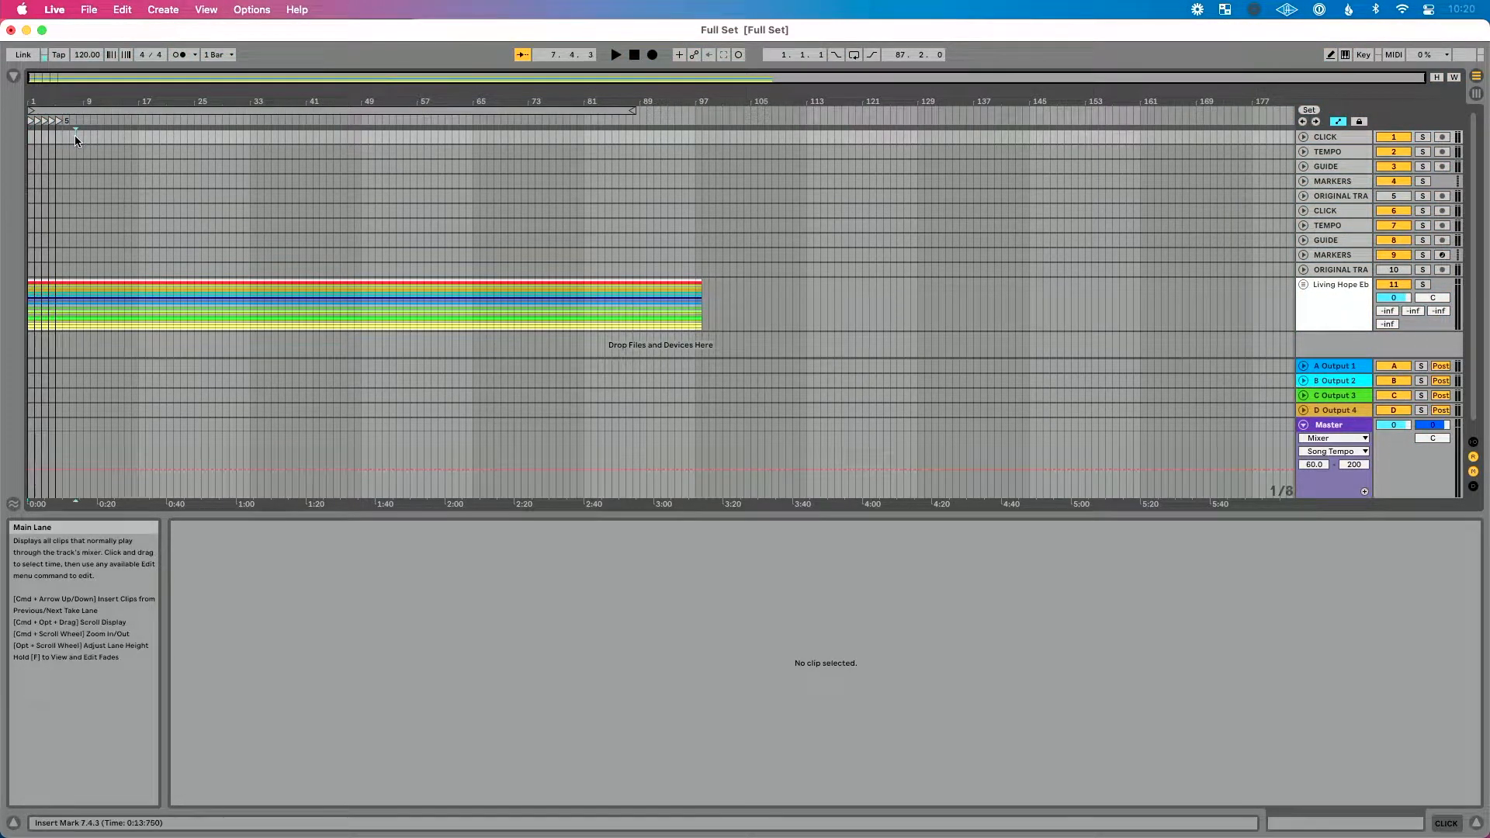
{"action": "key", "text": "Home"}
{"action": "key", "text": "super+v"}
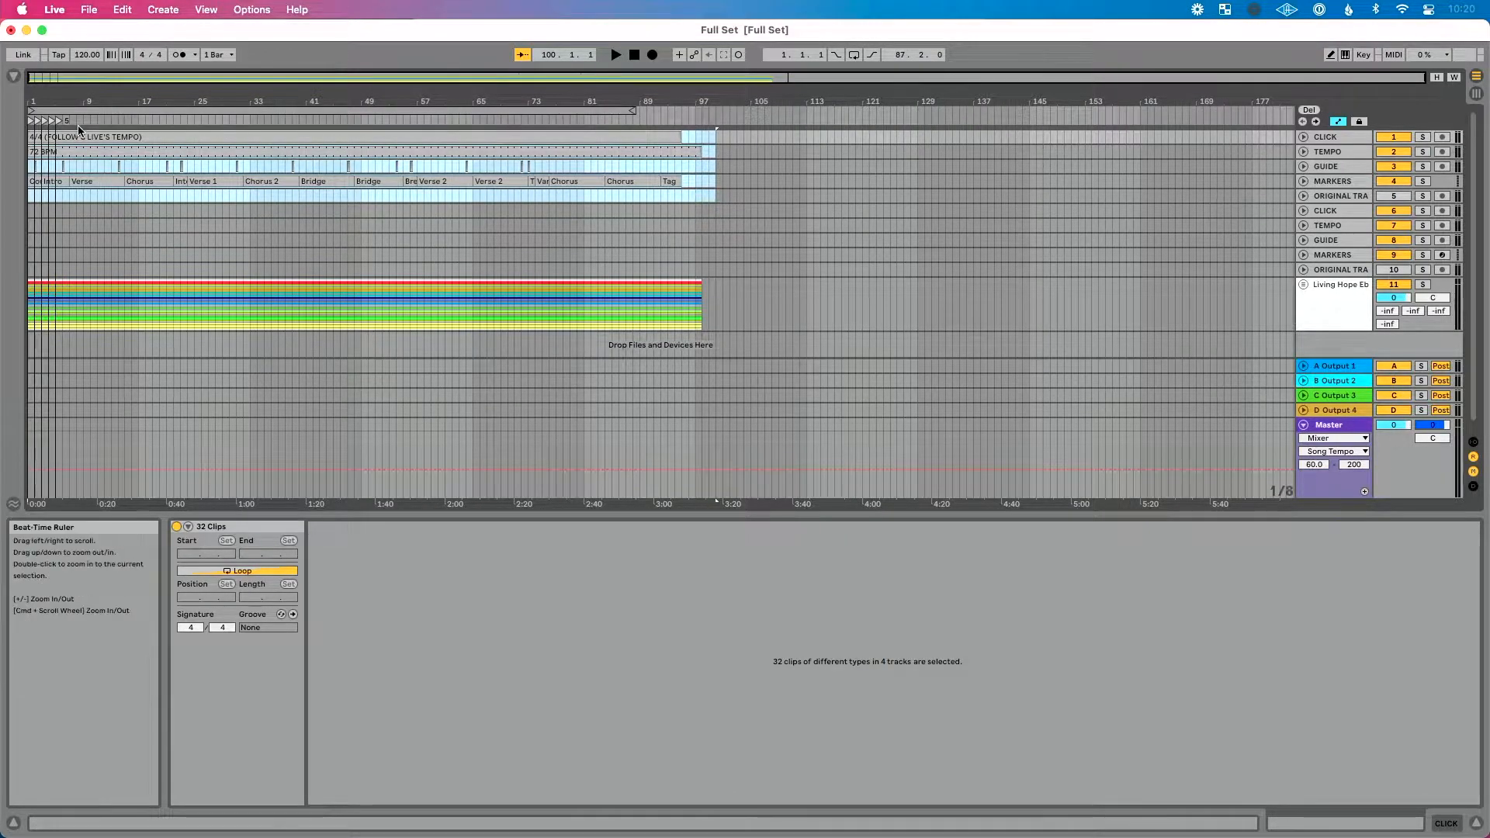
Step: Rename the first locator, at bar 1, as "1-Living Hope"
{"action": "left_click_drag", "start_coordinate": [32, 102], "coordinate": [33, 209]}
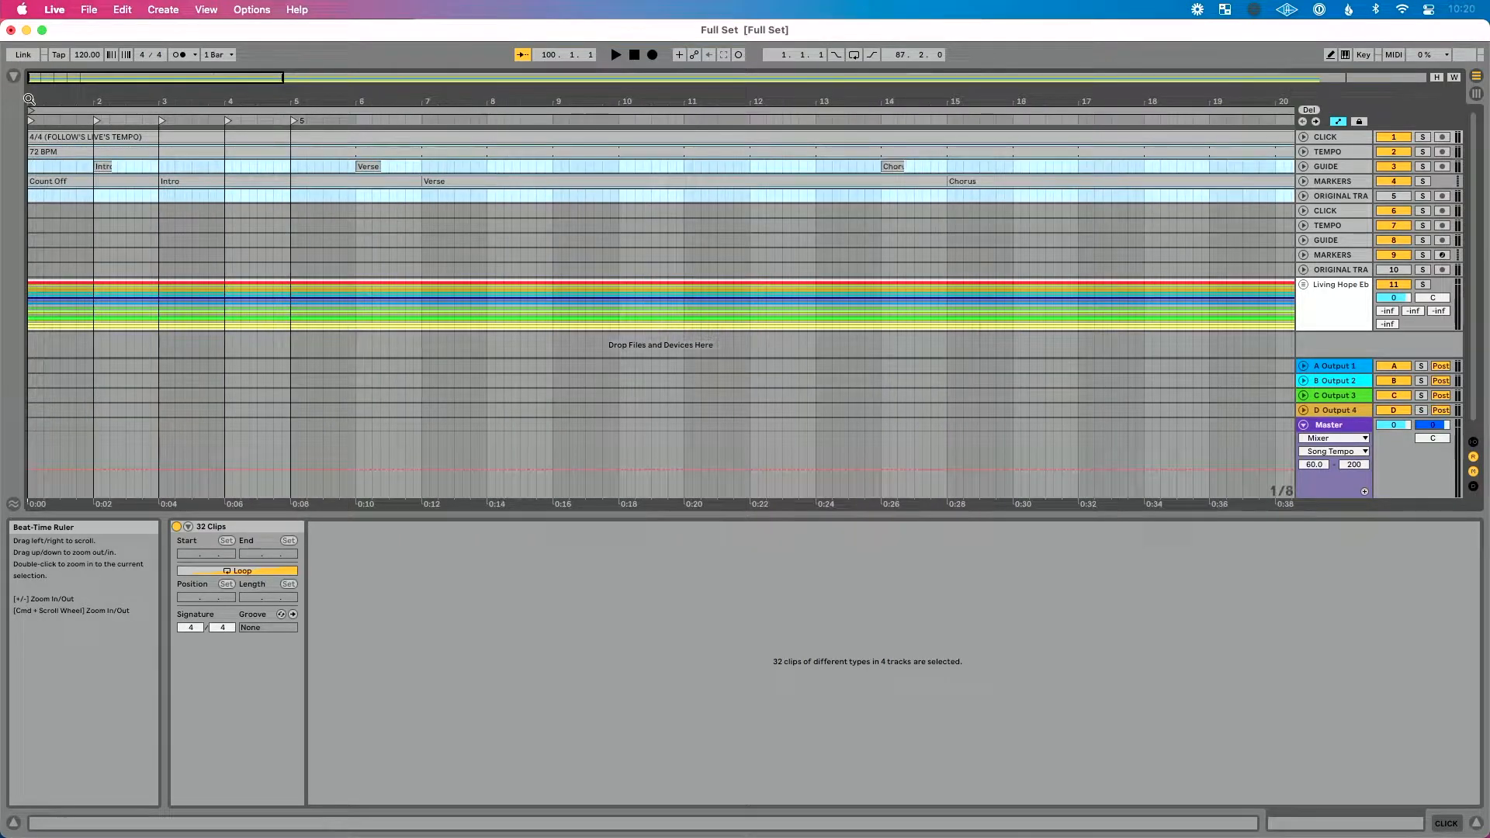
{"action": "left_click", "coordinate": [30, 121]}
{"action": "key", "text": "super+r"}
{"action": "type", "text": "1"}
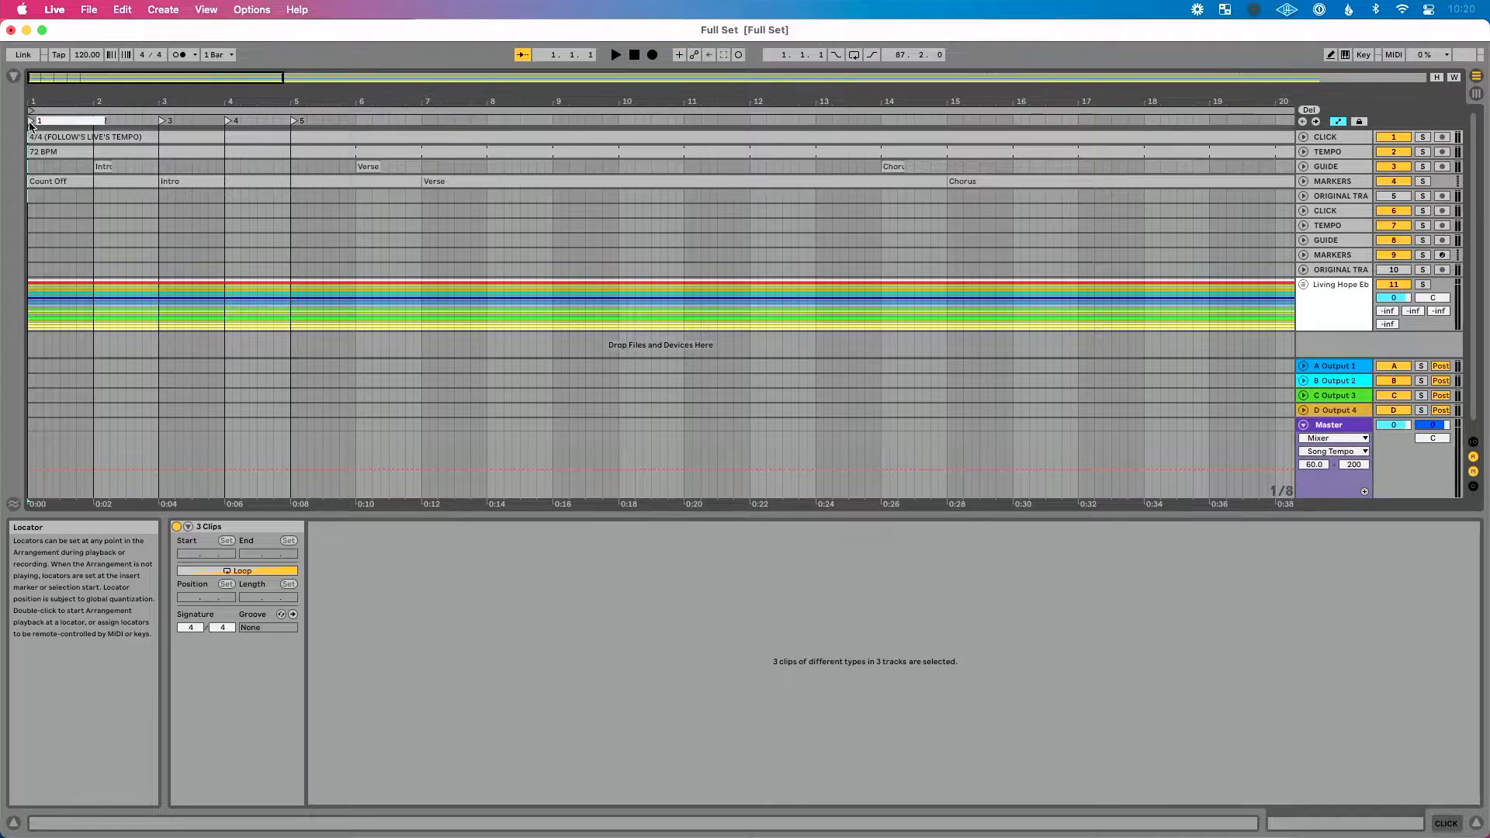
{"action": "type", "text": "-Living Hope"}
{"action": "key", "text": "Return"}
Step: Delete the five emptied duplicate tracks, CLICK through ORIGINAL TRACK, directly above the Living Hope group
{"action": "left_click", "coordinate": [1342, 208]}
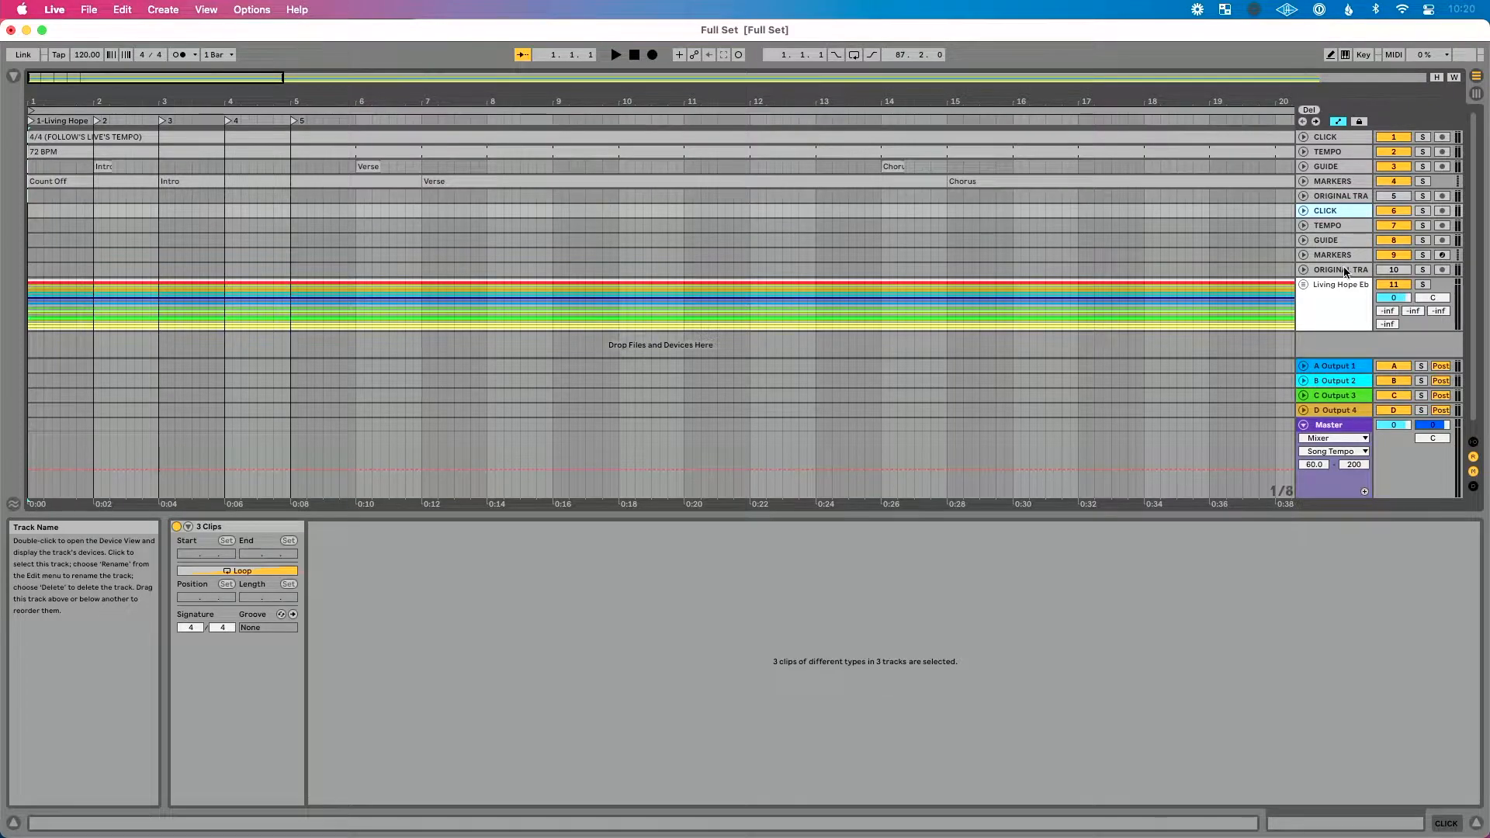
{"action": "left_click", "coordinate": [1344, 271], "text": "shift"}
{"action": "left_click", "coordinate": [1332, 213]}
{"action": "left_click", "coordinate": [1348, 272], "text": "shift"}
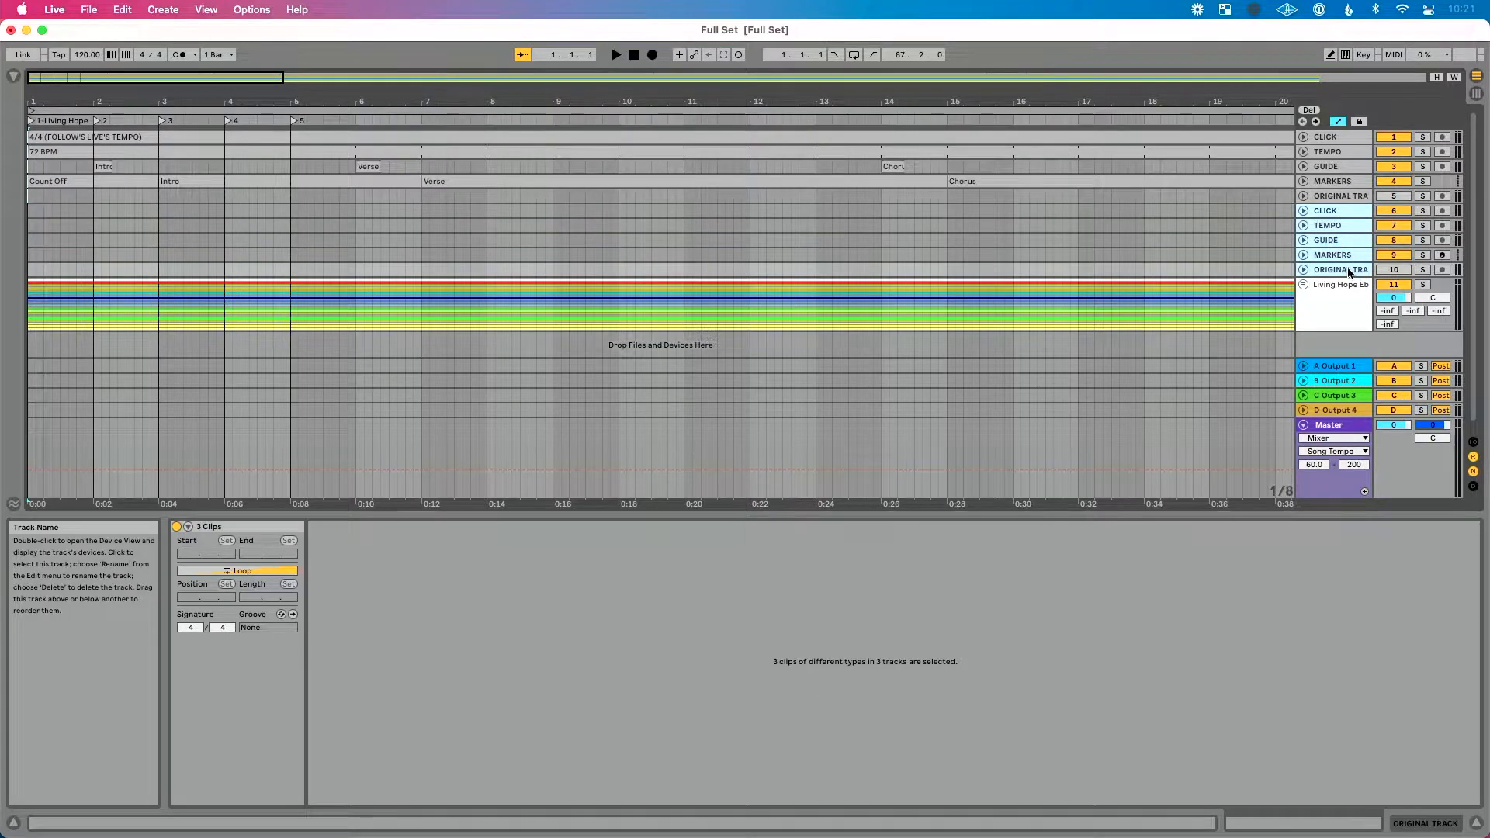
{"action": "key", "text": "Delete"}
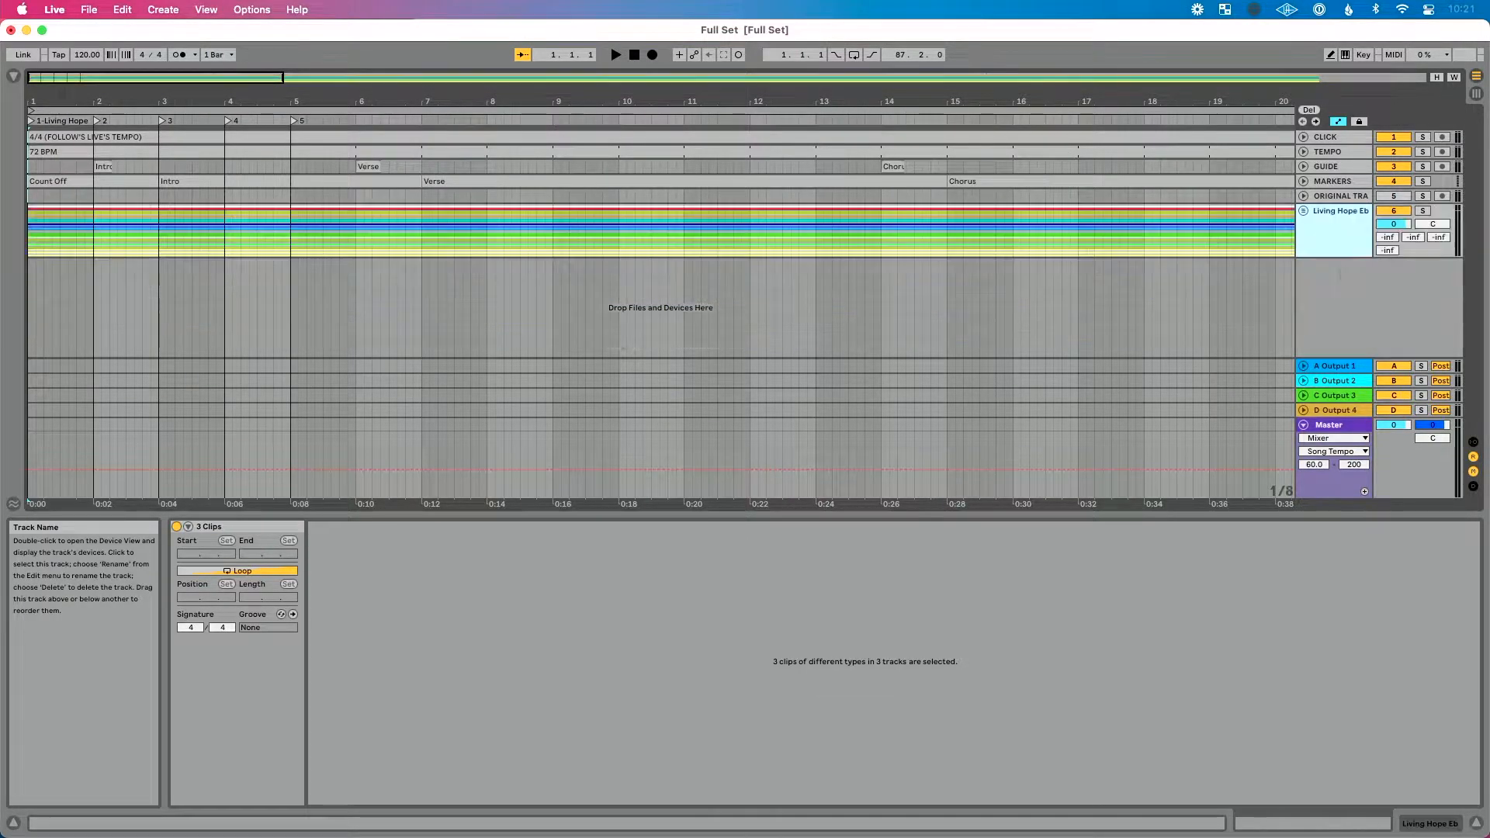
Step: Move locator 2 to bar 99, just past the end of the Living Hope clips
{"action": "key", "text": "w"}
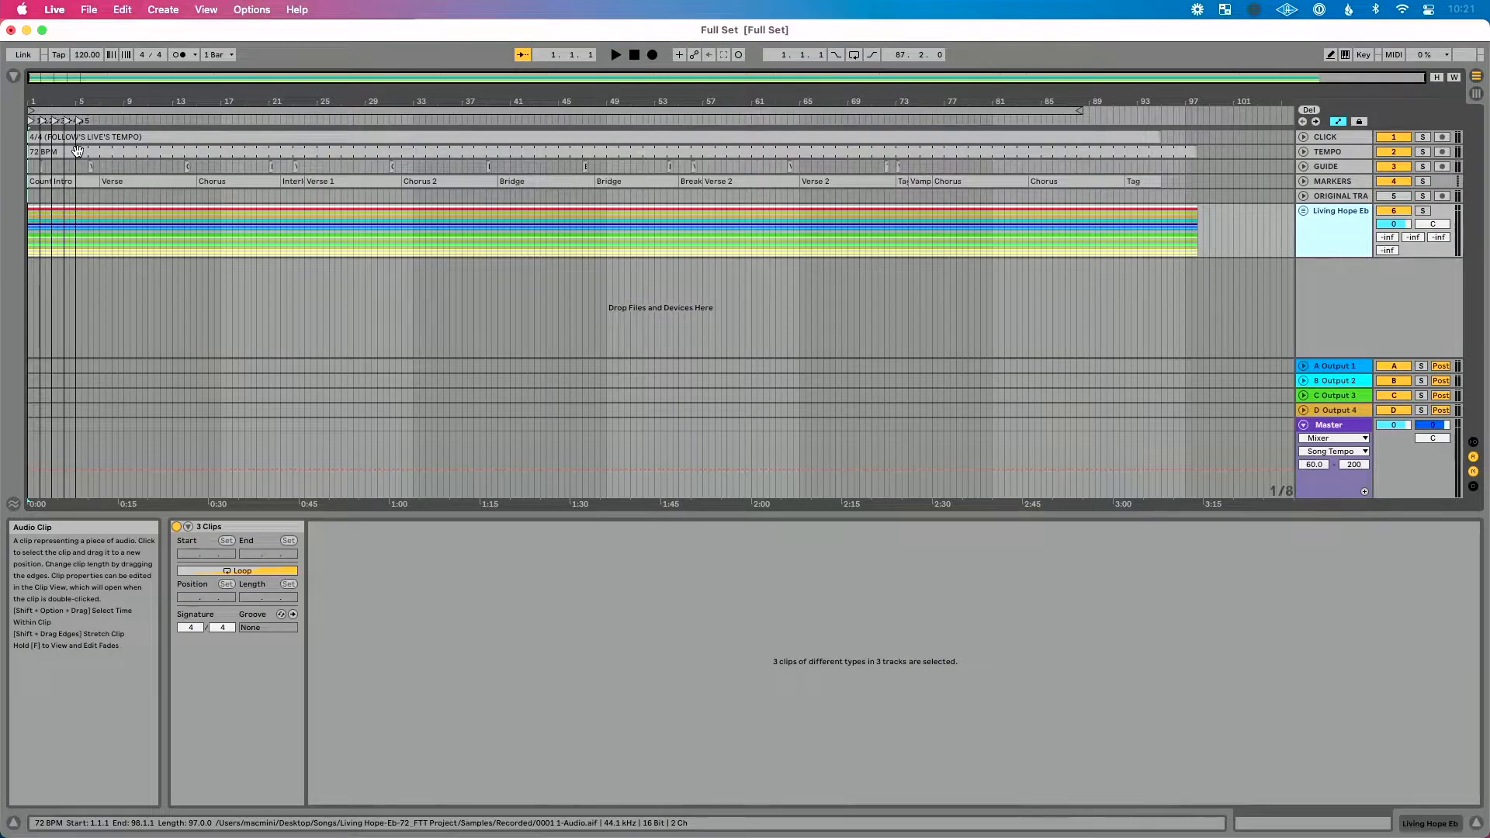
{"action": "key", "text": "alt+Right"}
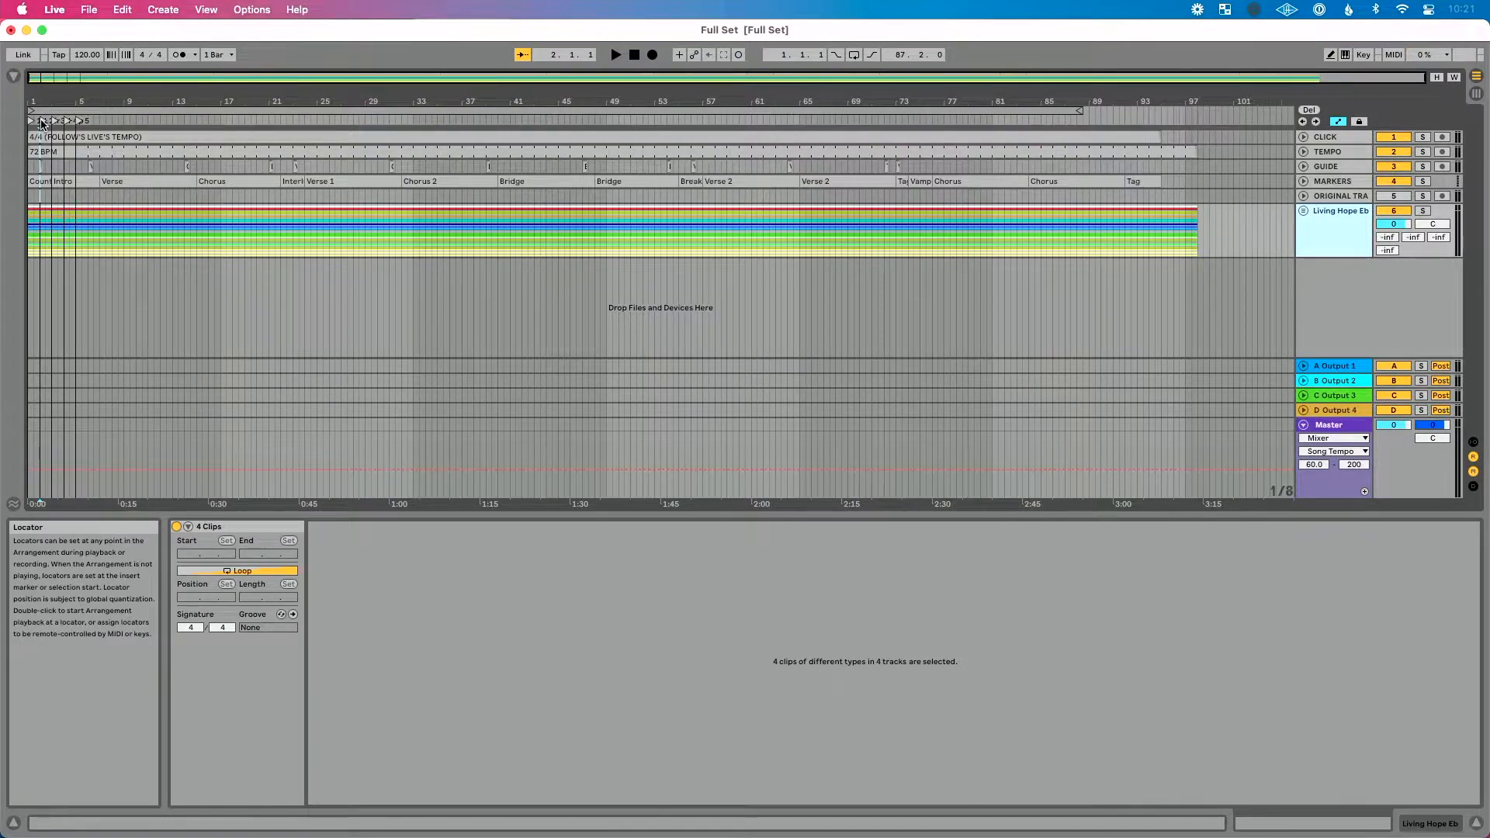
{"action": "left_click_drag", "start_coordinate": [42, 125], "coordinate": [770, 123]}
{"action": "left_click_drag", "start_coordinate": [810, 202], "coordinate": [1210, 209]}
{"action": "left_click_drag", "start_coordinate": [1219, 105], "coordinate": [931, 163]}
{"action": "left_click_drag", "start_coordinate": [871, 105], "coordinate": [870, 104]}
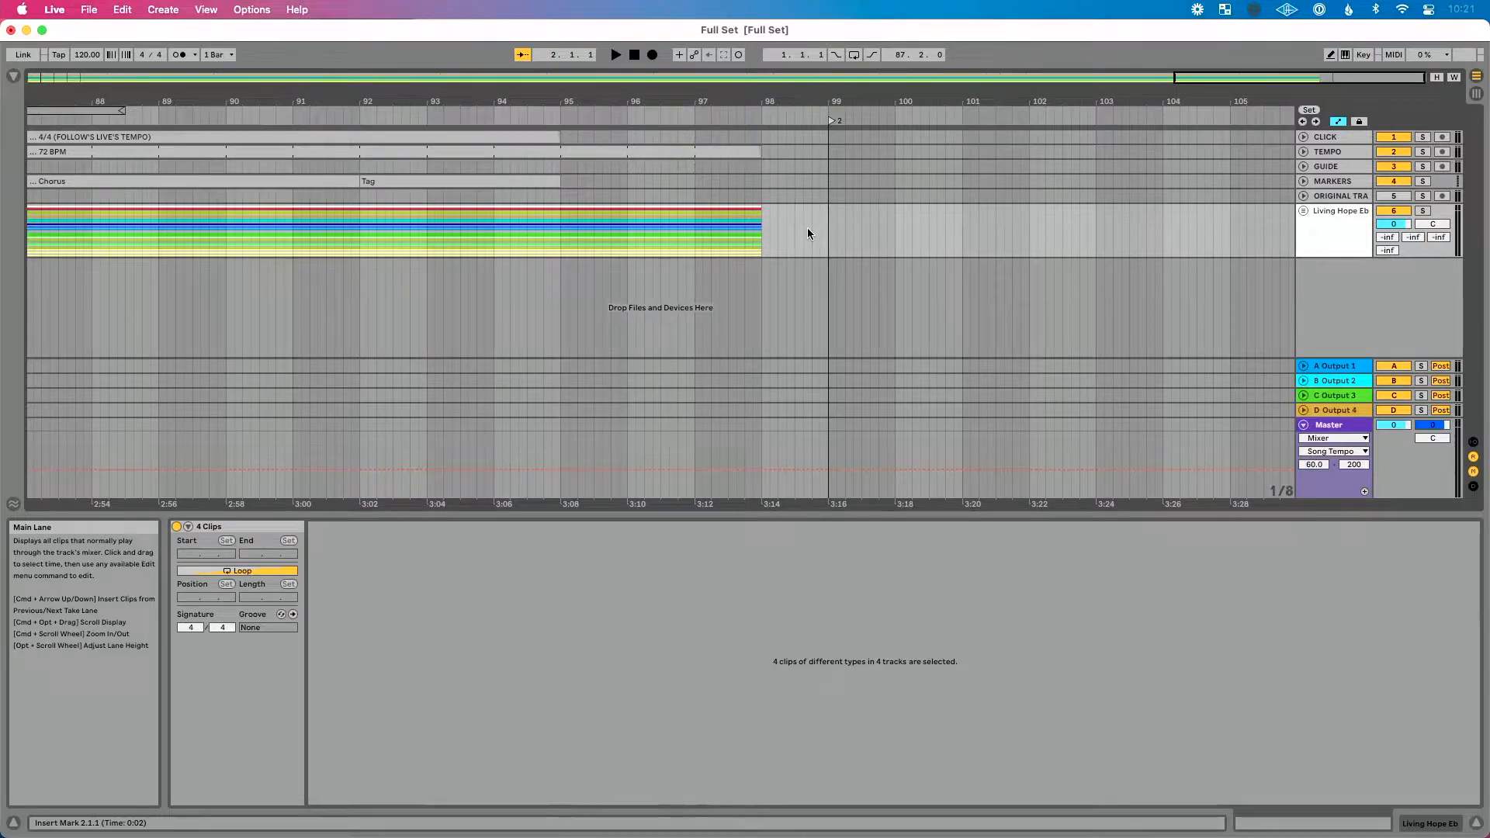
{"action": "left_click_drag", "start_coordinate": [843, 112], "coordinate": [766, 101]}
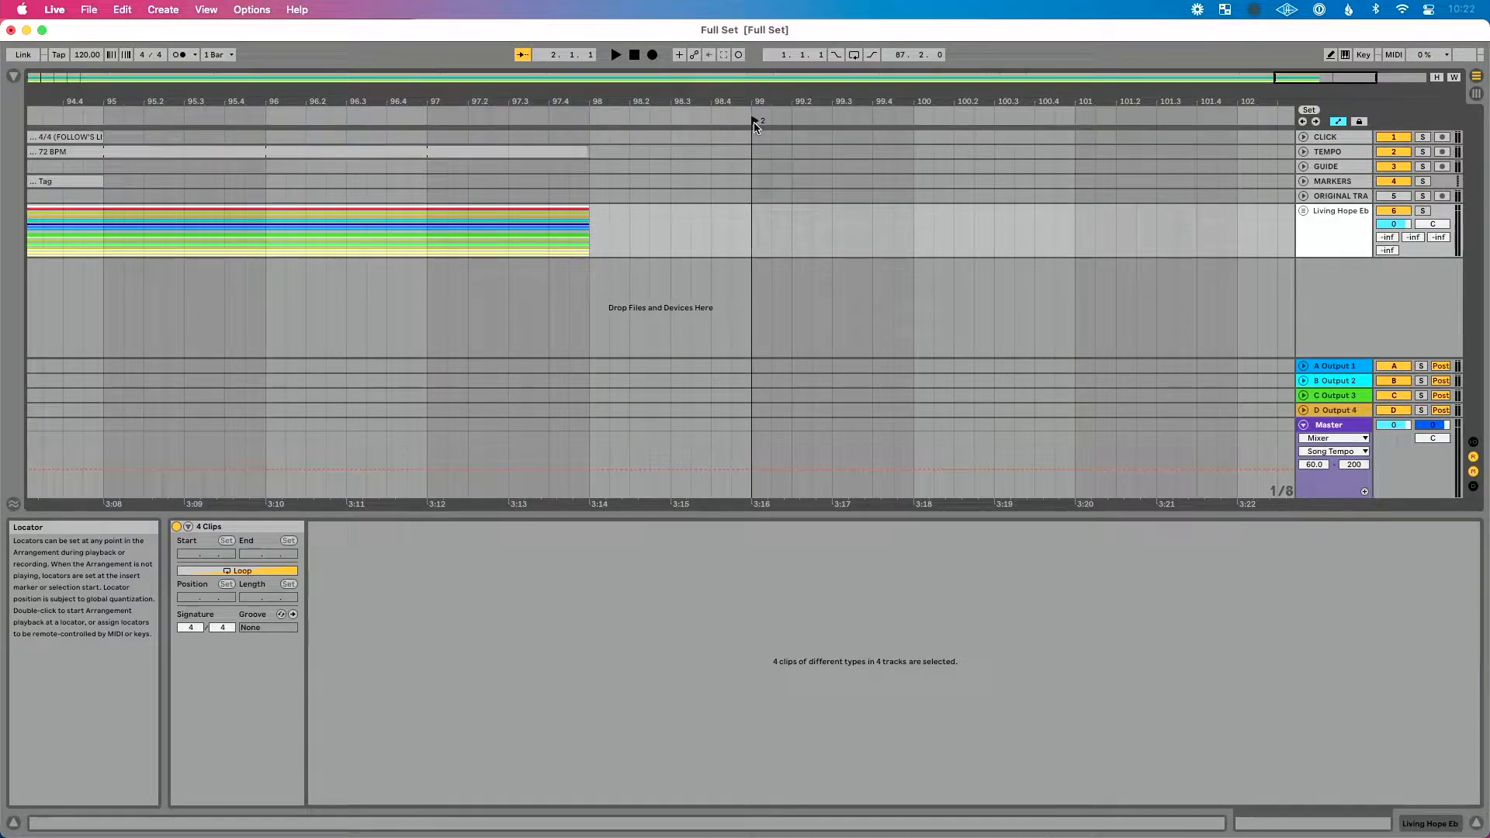
{"action": "left_click_drag", "start_coordinate": [752, 124], "coordinate": [712, 124]}
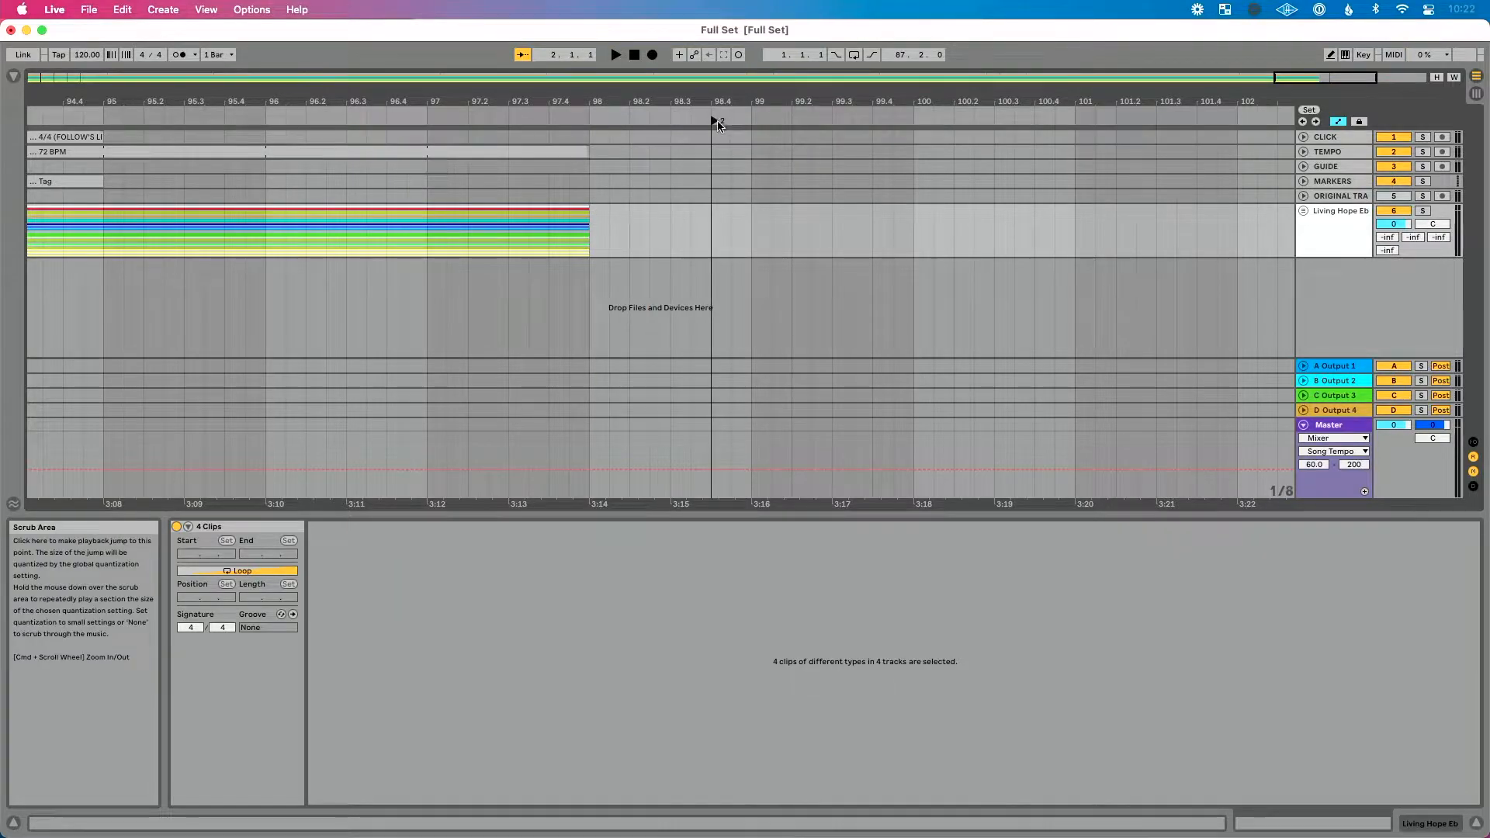
{"action": "left_click_drag", "start_coordinate": [712, 124], "coordinate": [930, 100]}
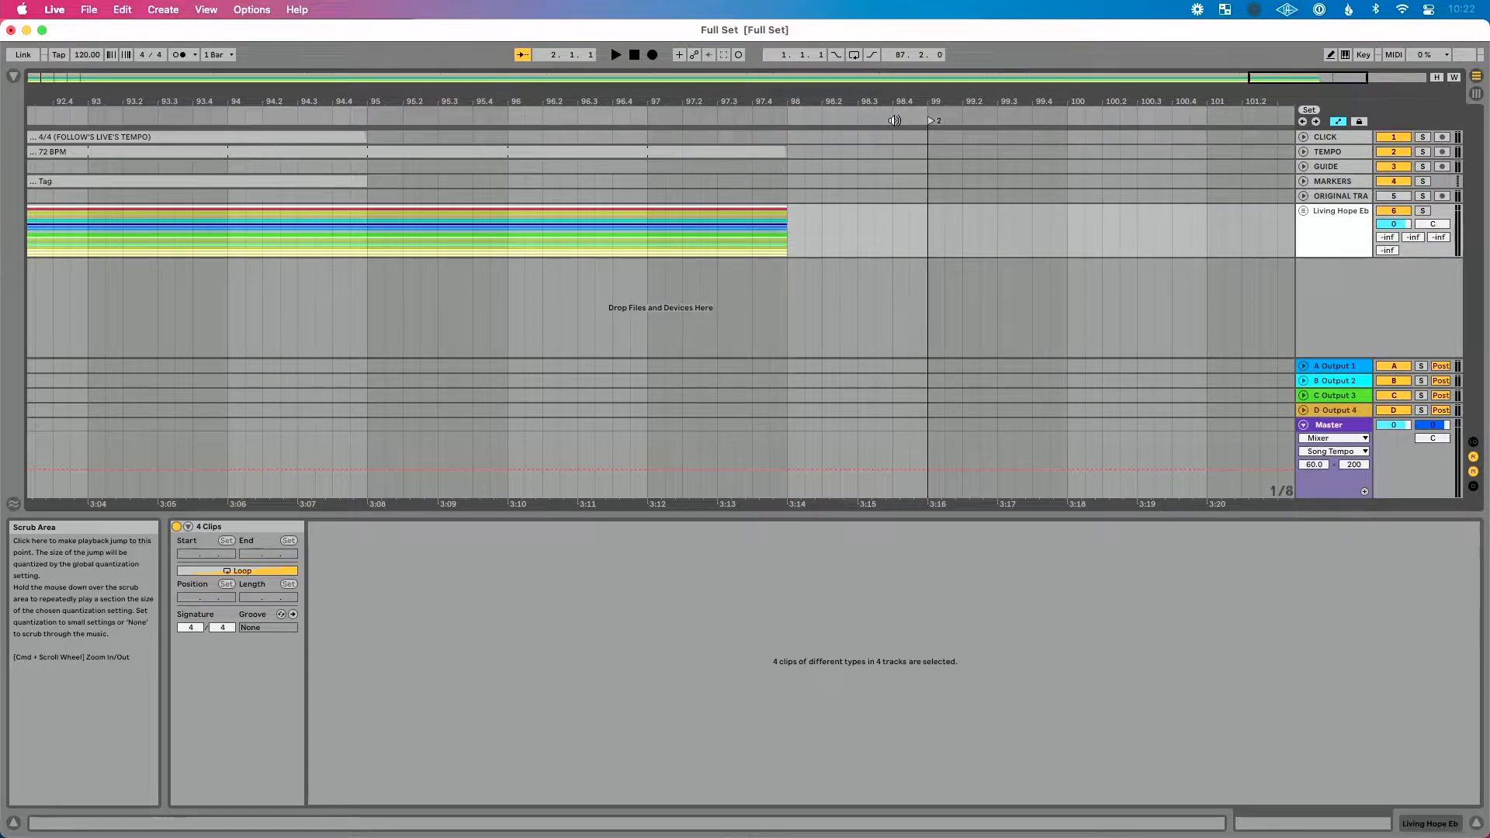
Step: Insert a 4/4 time signature change at locator 2 on bar 99
{"action": "right_click", "coordinate": [930, 123]}
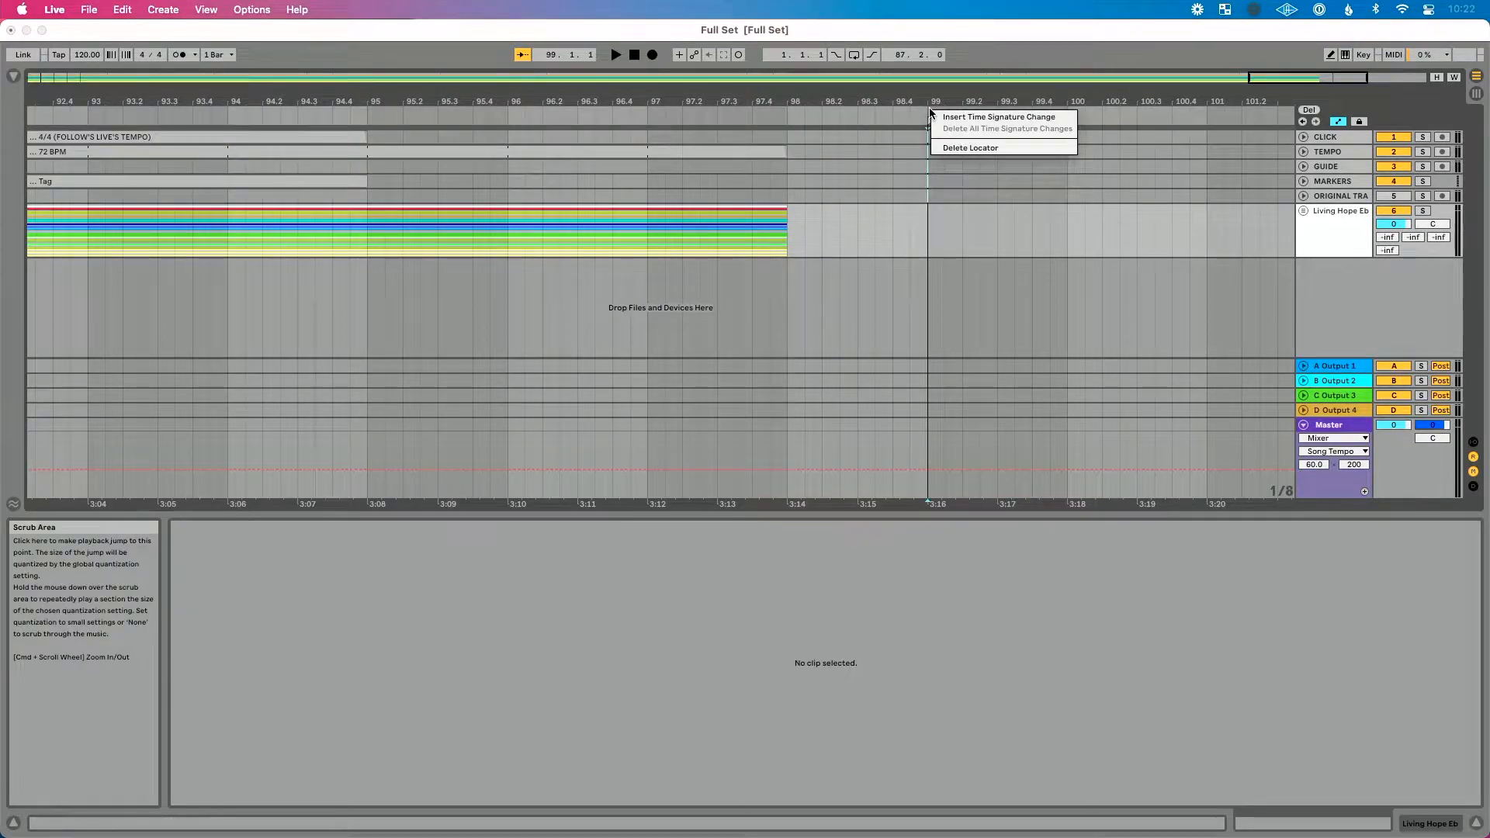
{"action": "left_click", "coordinate": [952, 117]}
{"action": "key", "text": "Return"}
{"action": "scroll", "coordinate": [938, 172], "scroll_direction": "down", "scroll_amount": 5}
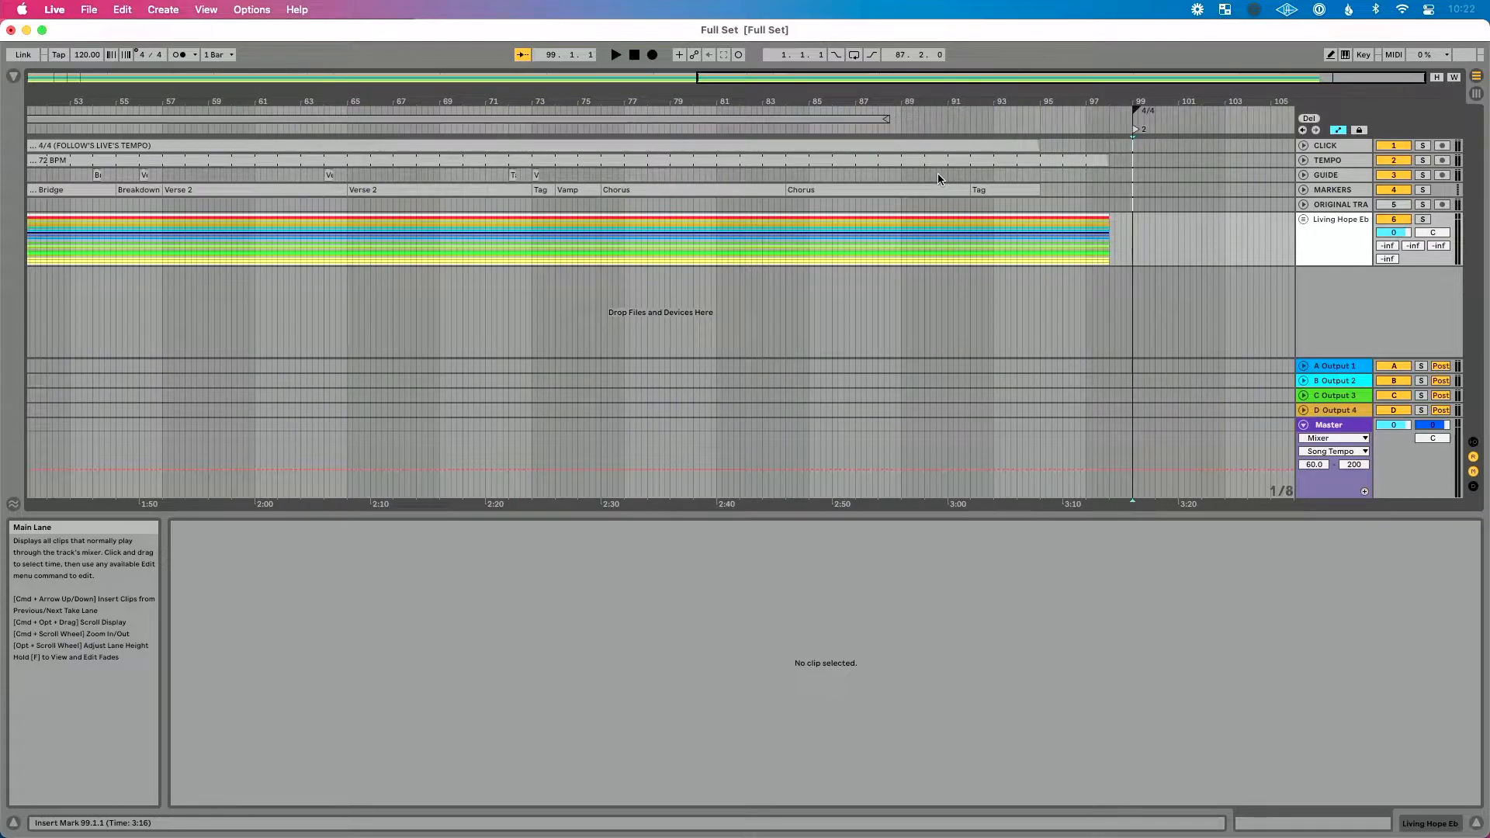
Step: Import the Battle Belongs Db 81.als set from the Songs folder into the empty area below the Living Hope group
{"action": "scroll", "coordinate": [937, 174], "scroll_direction": "down", "scroll_amount": 3}
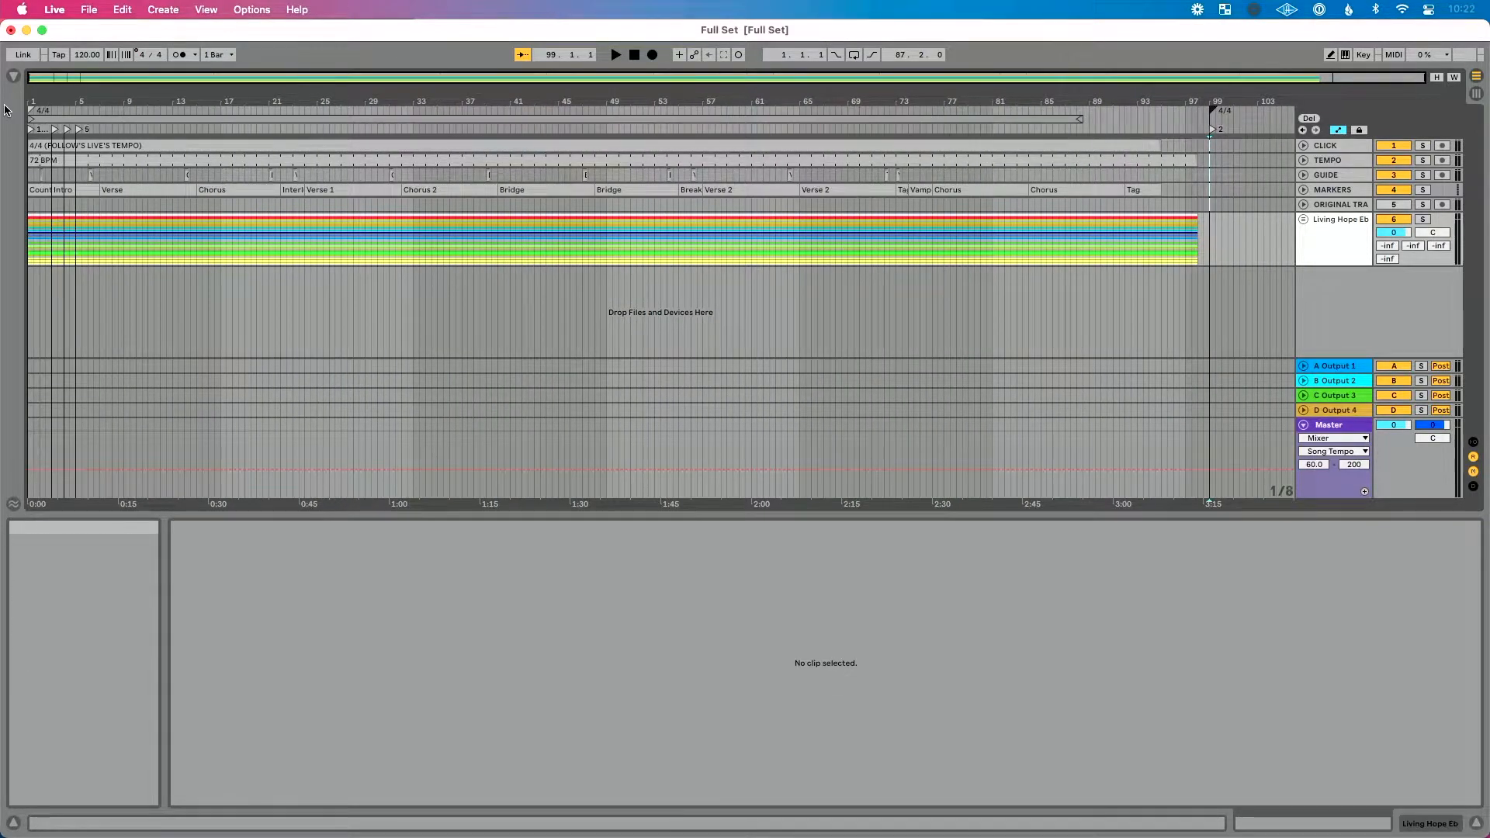
{"action": "left_click", "coordinate": [13, 76]}
{"action": "left_click", "coordinate": [101, 184]}
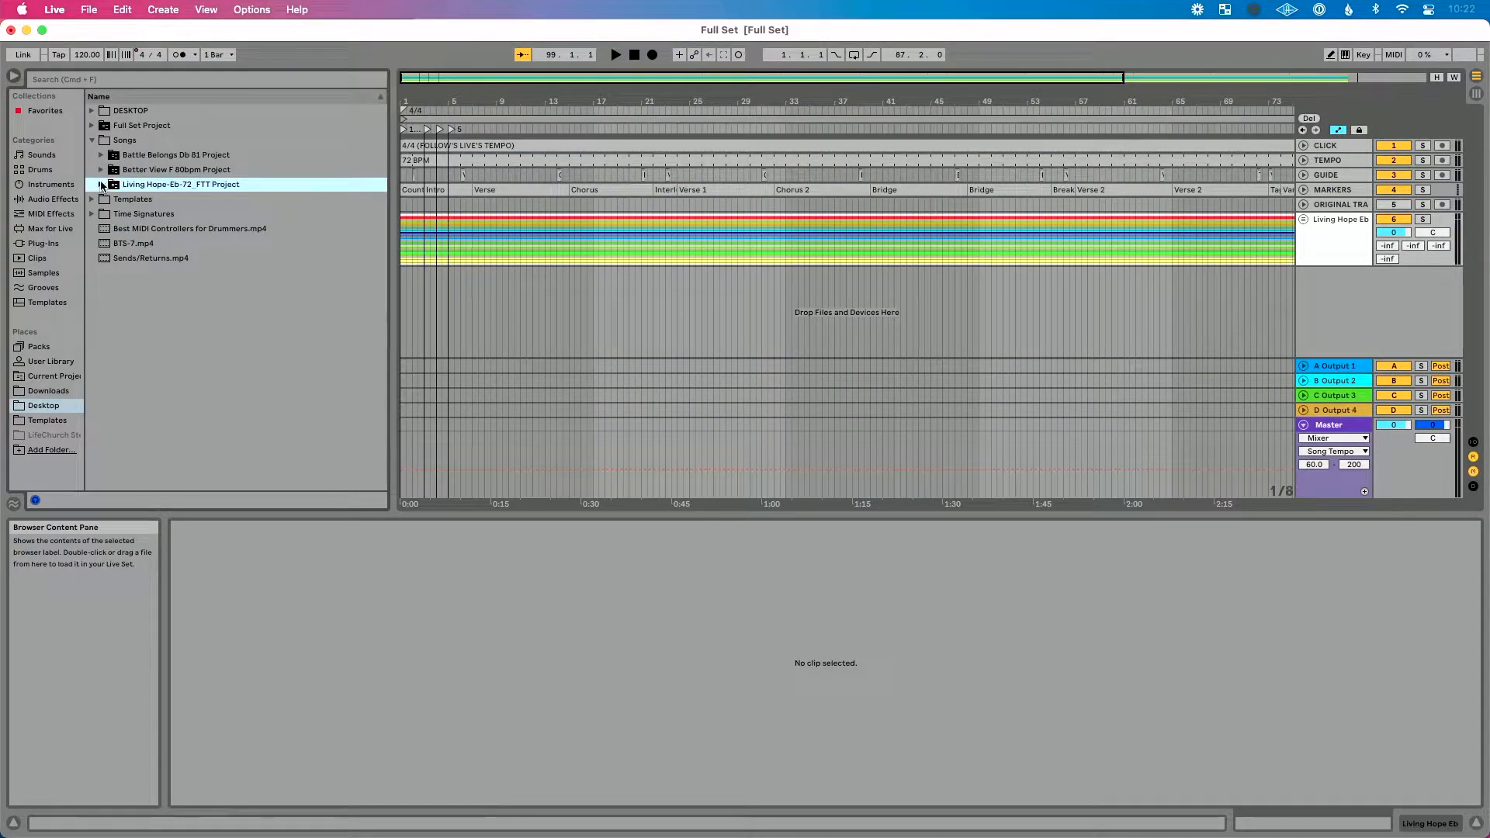
{"action": "left_click", "coordinate": [100, 156]}
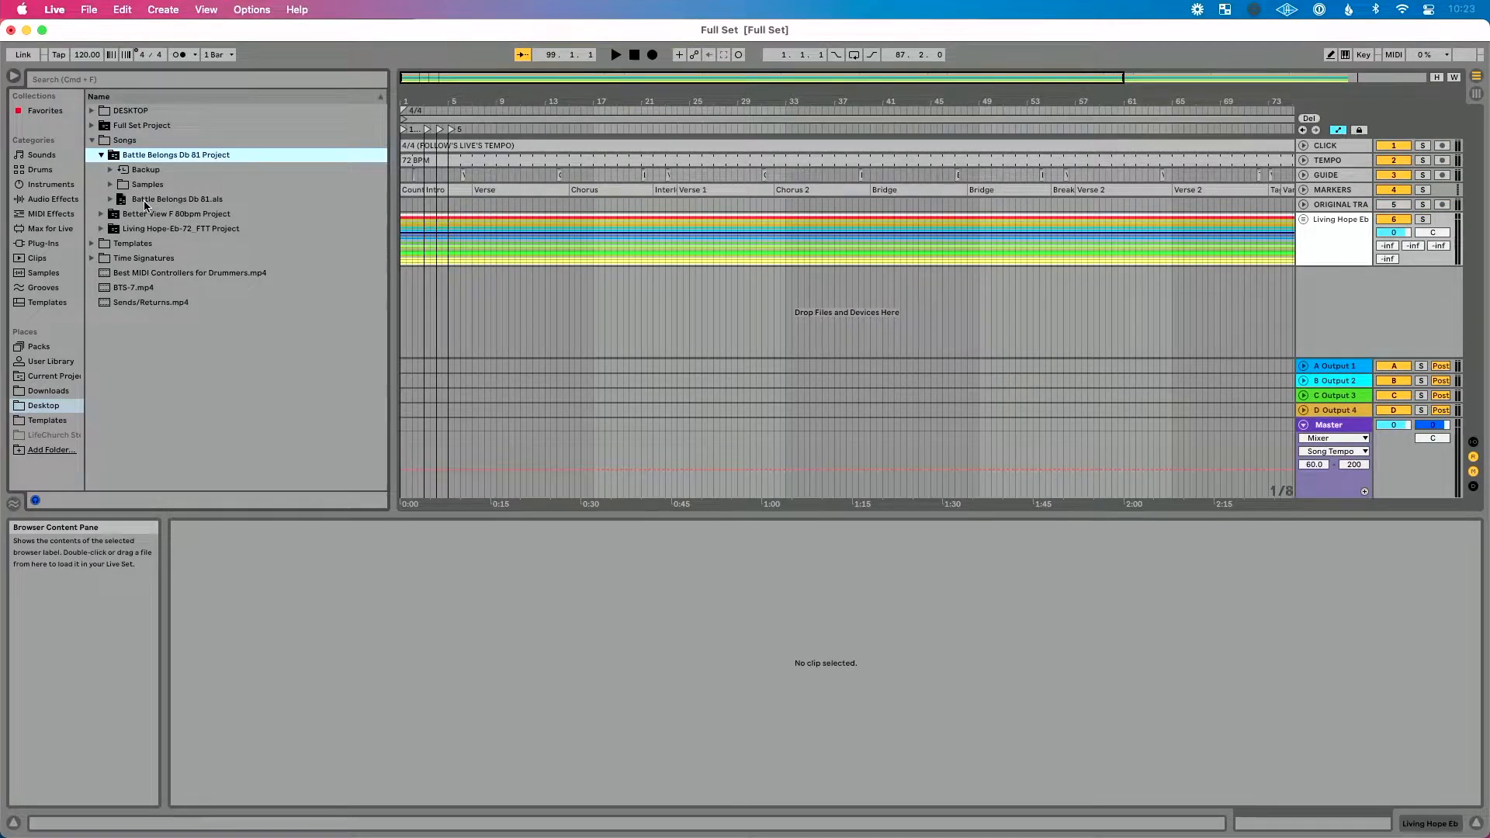
{"action": "left_click", "coordinate": [144, 201]}
{"action": "left_click_drag", "start_coordinate": [145, 204], "coordinate": [883, 301]}
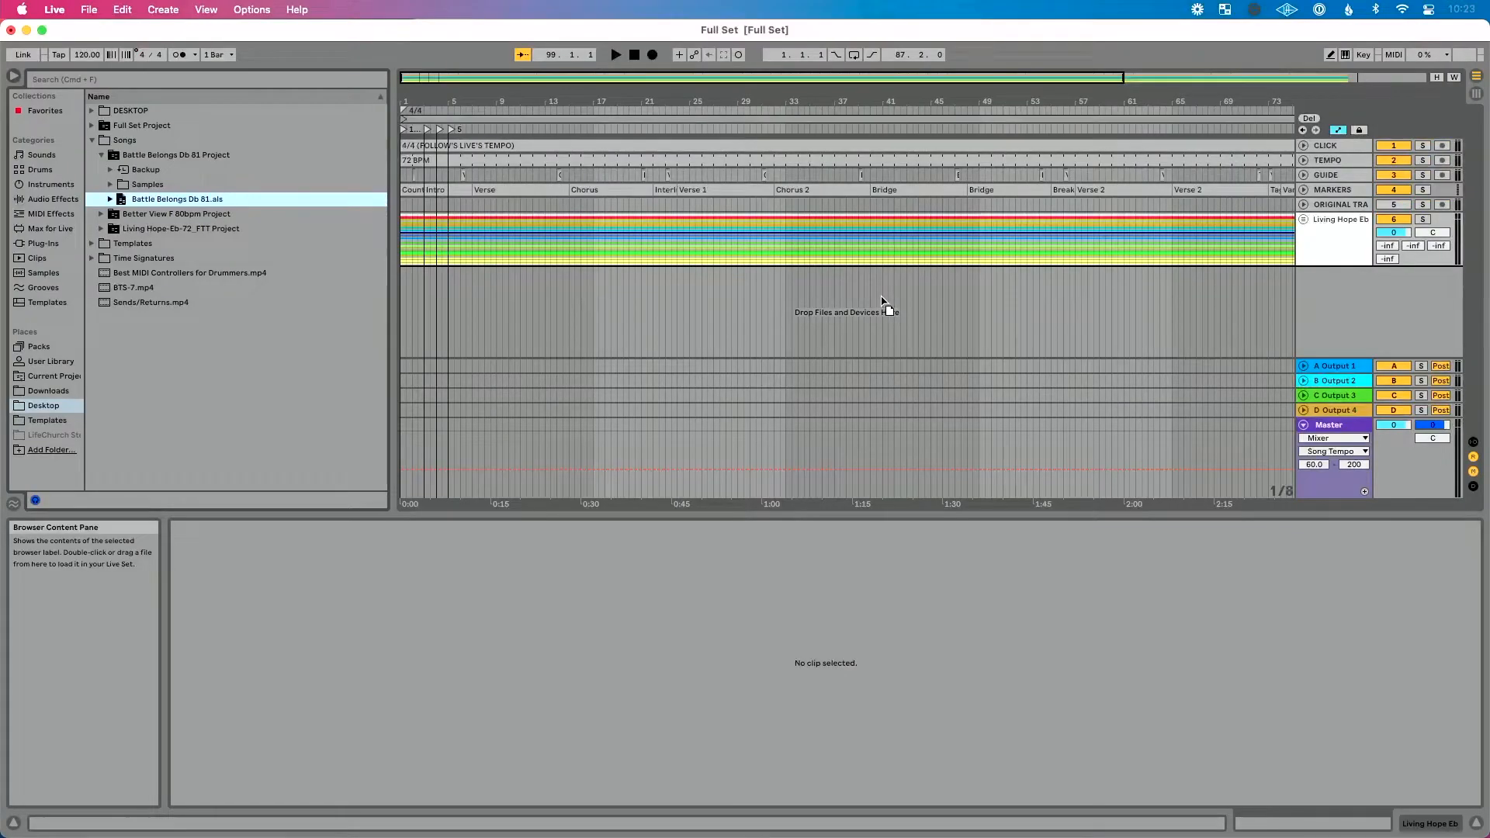
{"action": "left_click_drag", "start_coordinate": [883, 301], "coordinate": [883, 301]}
Step: Fold the Battle Belongs group track and narrow the browser to give the arrangement more room
{"action": "scroll", "coordinate": [883, 301], "scroll_direction": "up", "scroll_amount": 15}
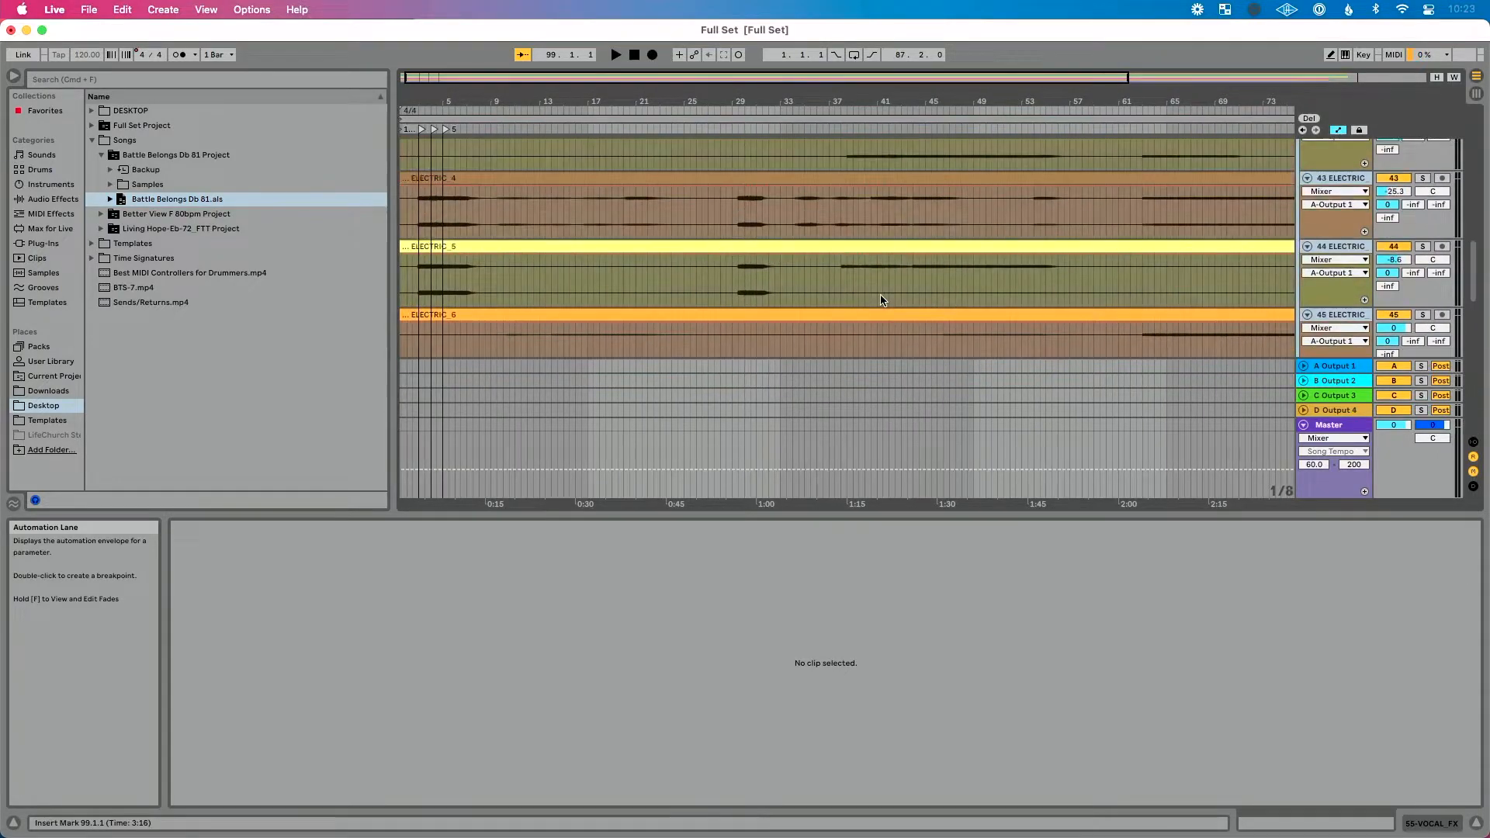
{"action": "key", "text": "w"}
{"action": "scroll", "coordinate": [1317, 164], "scroll_direction": "up", "scroll_amount": 5}
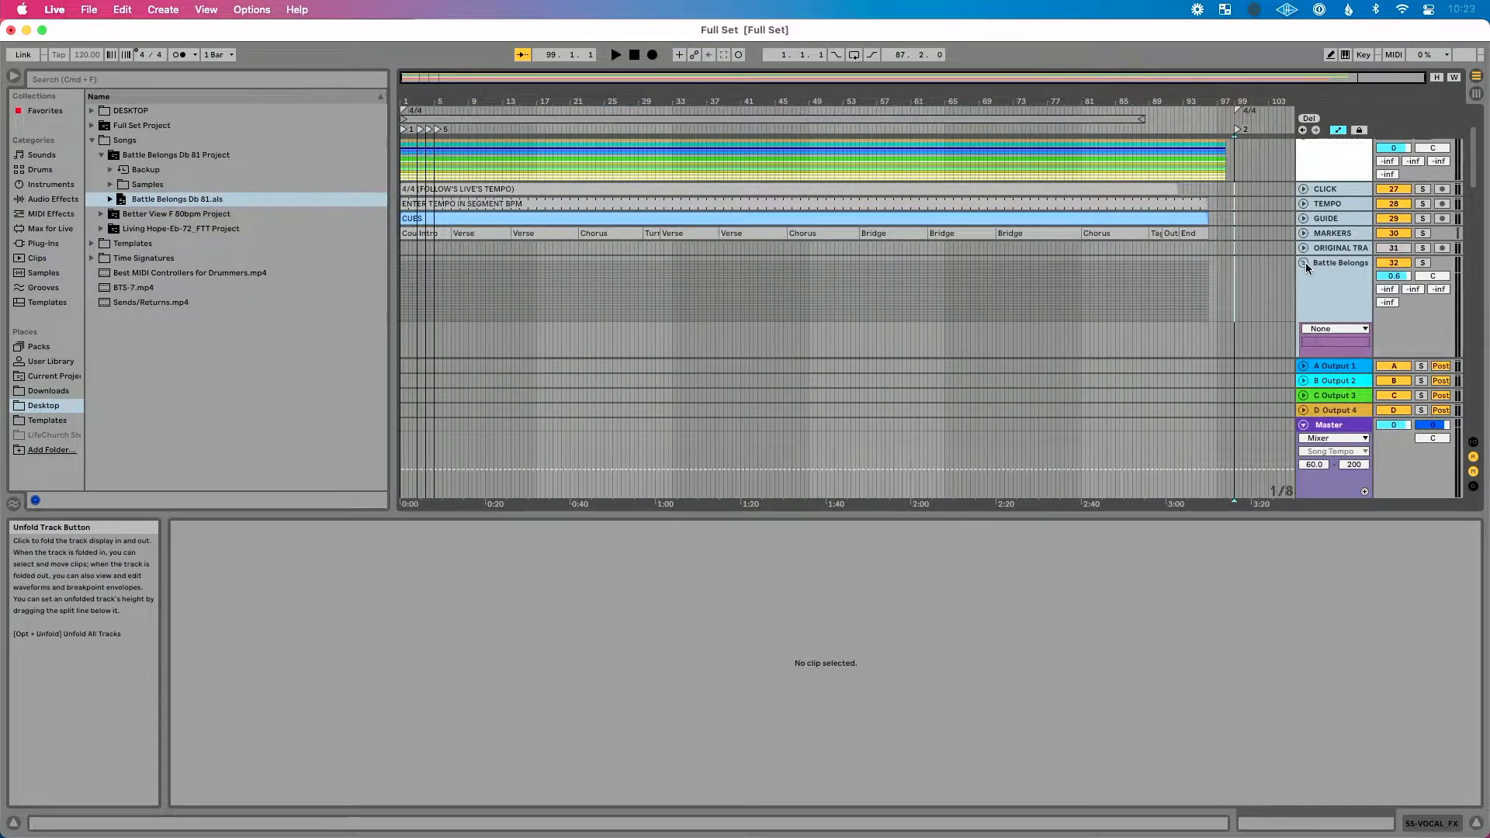
{"action": "left_click", "coordinate": [1305, 262]}
{"action": "left_click", "coordinate": [1232, 291]}
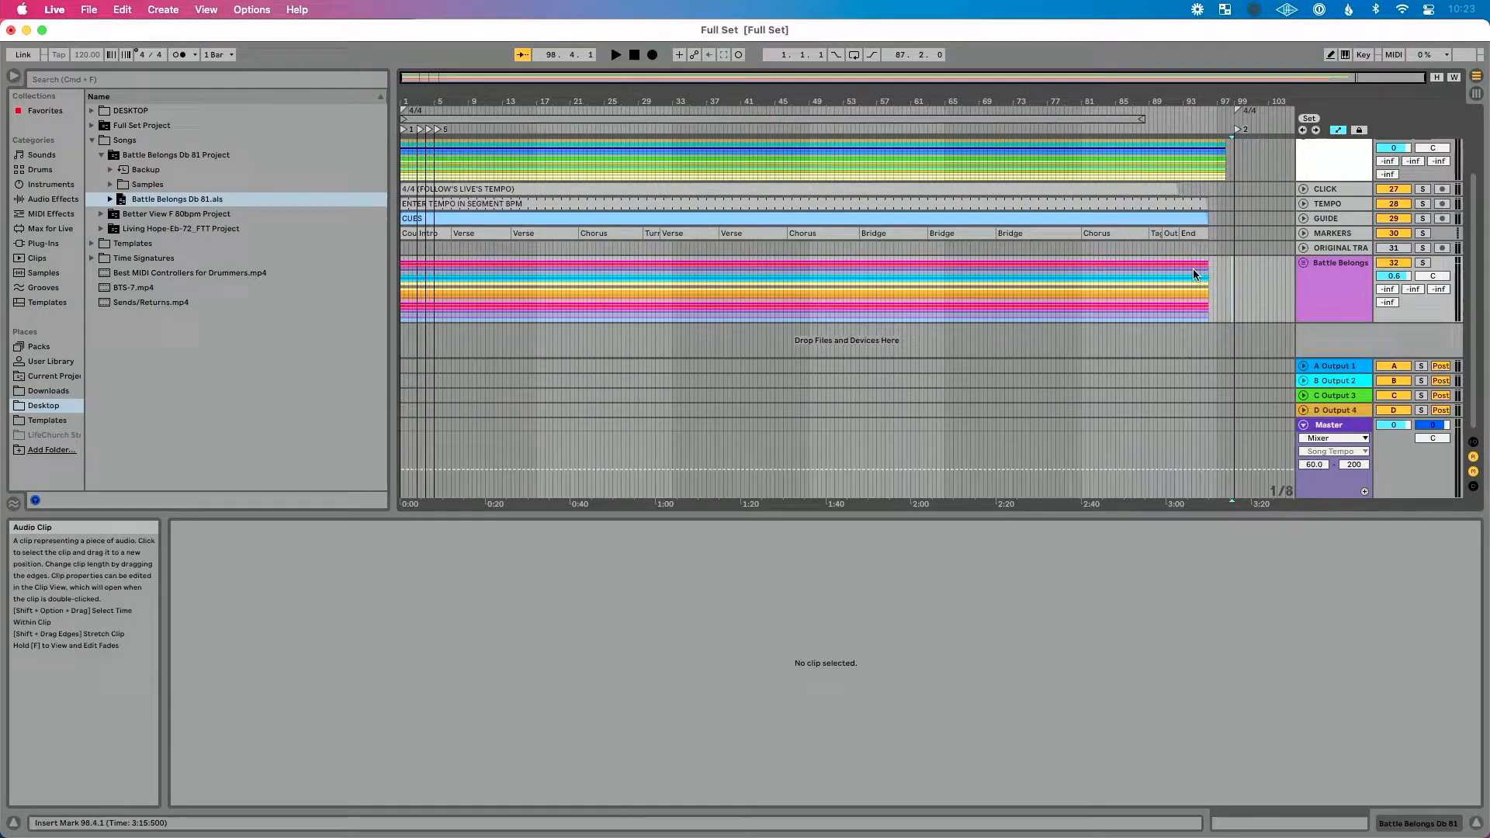
{"action": "left_click_drag", "start_coordinate": [393, 312], "coordinate": [201, 309]}
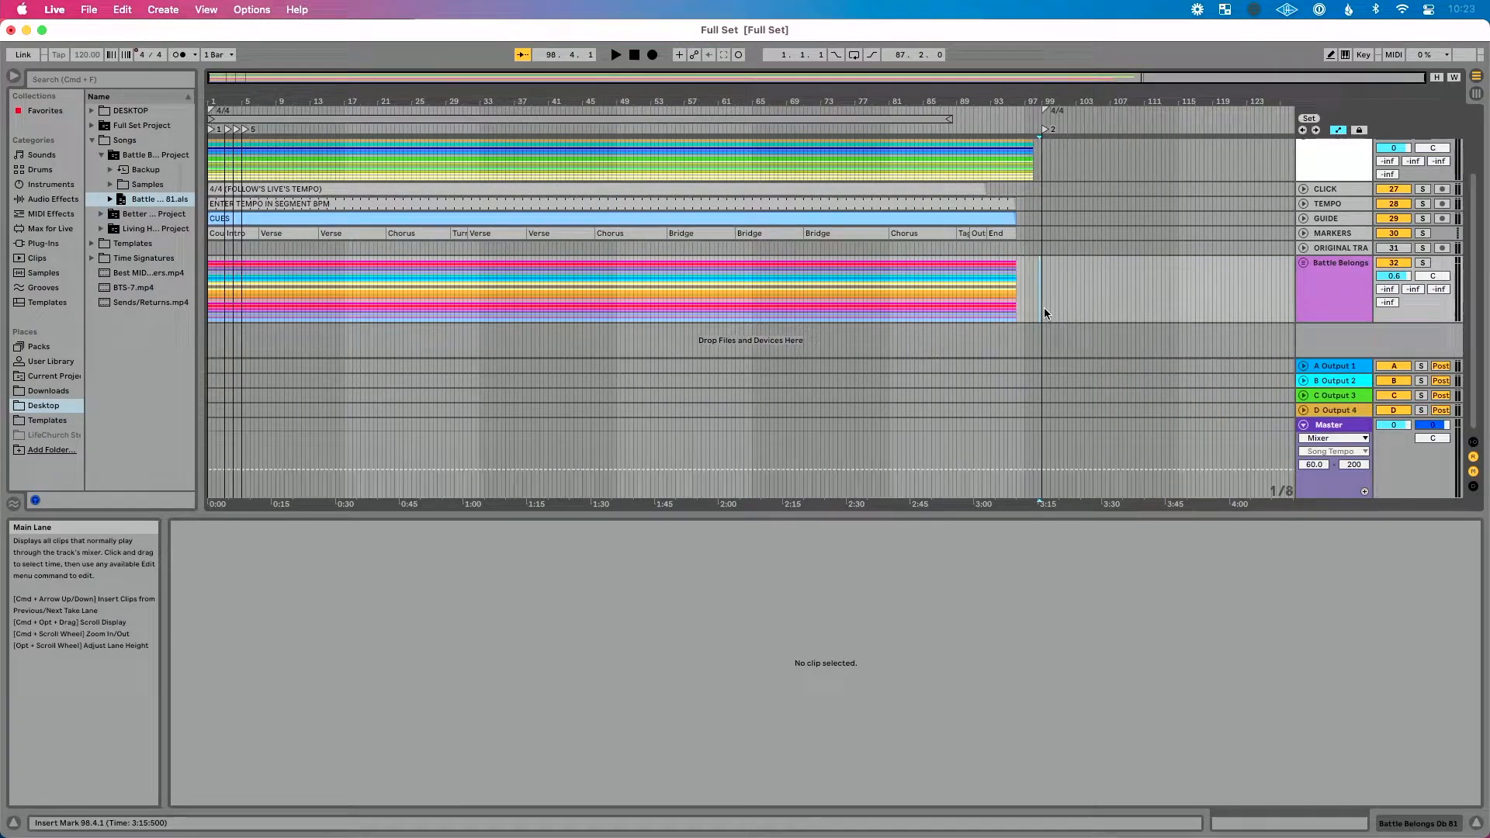
{"action": "left_click_drag", "start_coordinate": [1056, 319], "coordinate": [932, 303]}
{"action": "left_click_drag", "start_coordinate": [892, 251], "coordinate": [473, 232]}
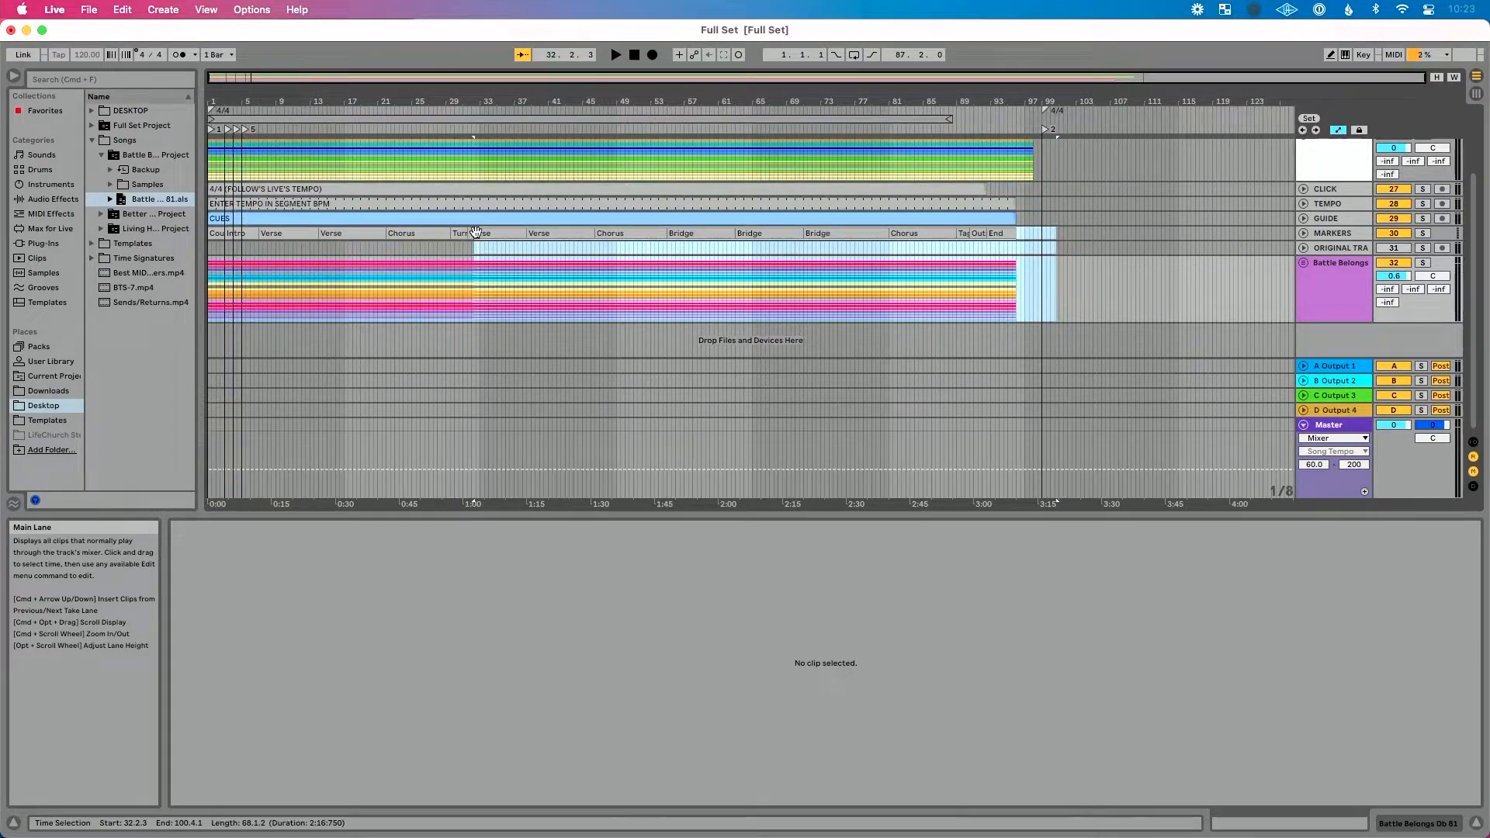
{"action": "left_click", "coordinate": [1029, 242]}
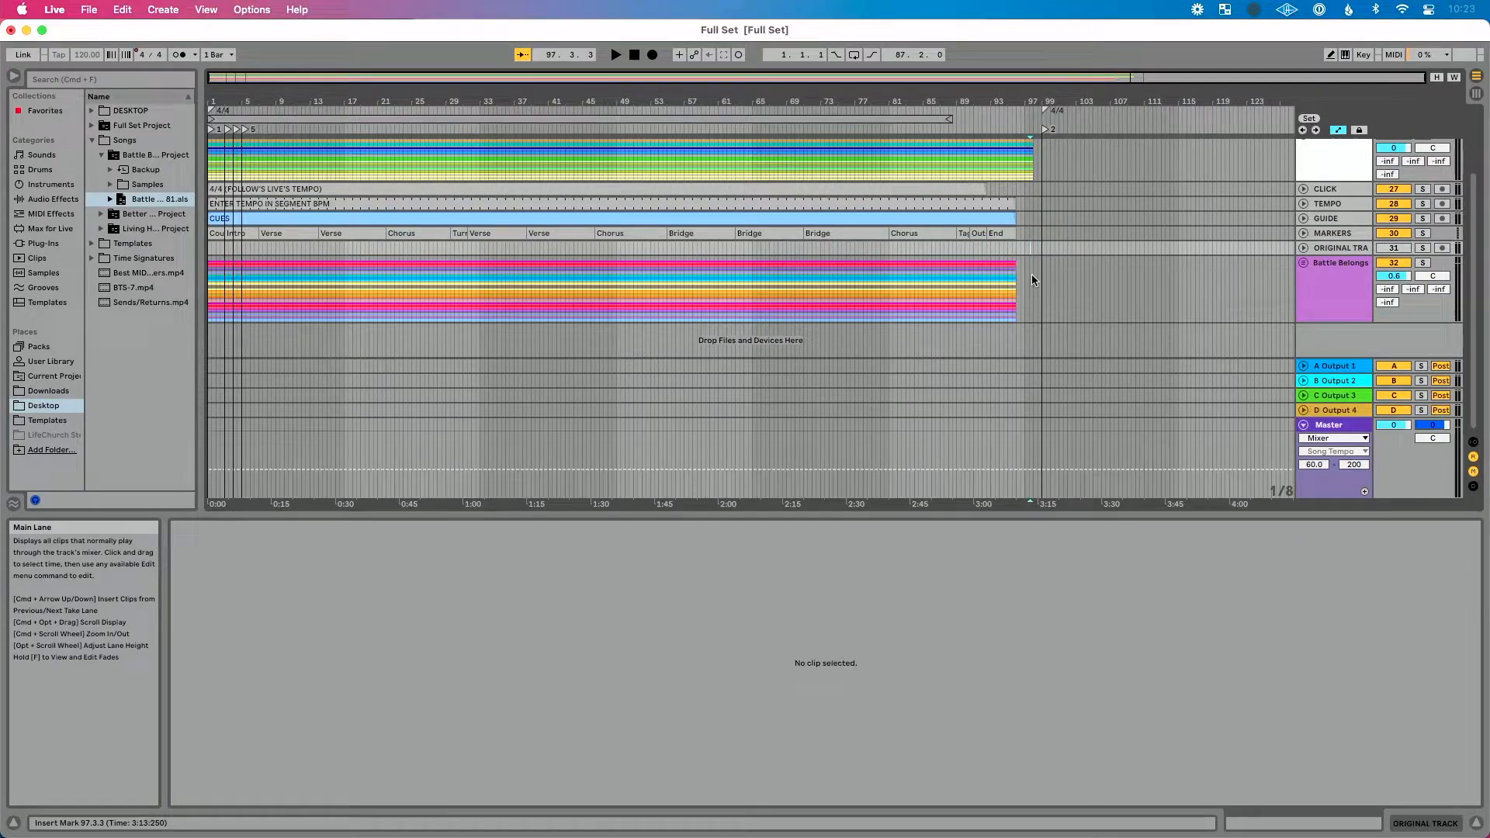
Step: Move all Battle Belongs material, from its CLICK track through its group, from bar 1 to locator 2 at bar 99
{"action": "left_click_drag", "start_coordinate": [1031, 320], "coordinate": [207, 193]}
{"action": "key", "text": "super+a"}
{"action": "scroll", "coordinate": [445, 269], "scroll_direction": "up", "scroll_amount": 1}
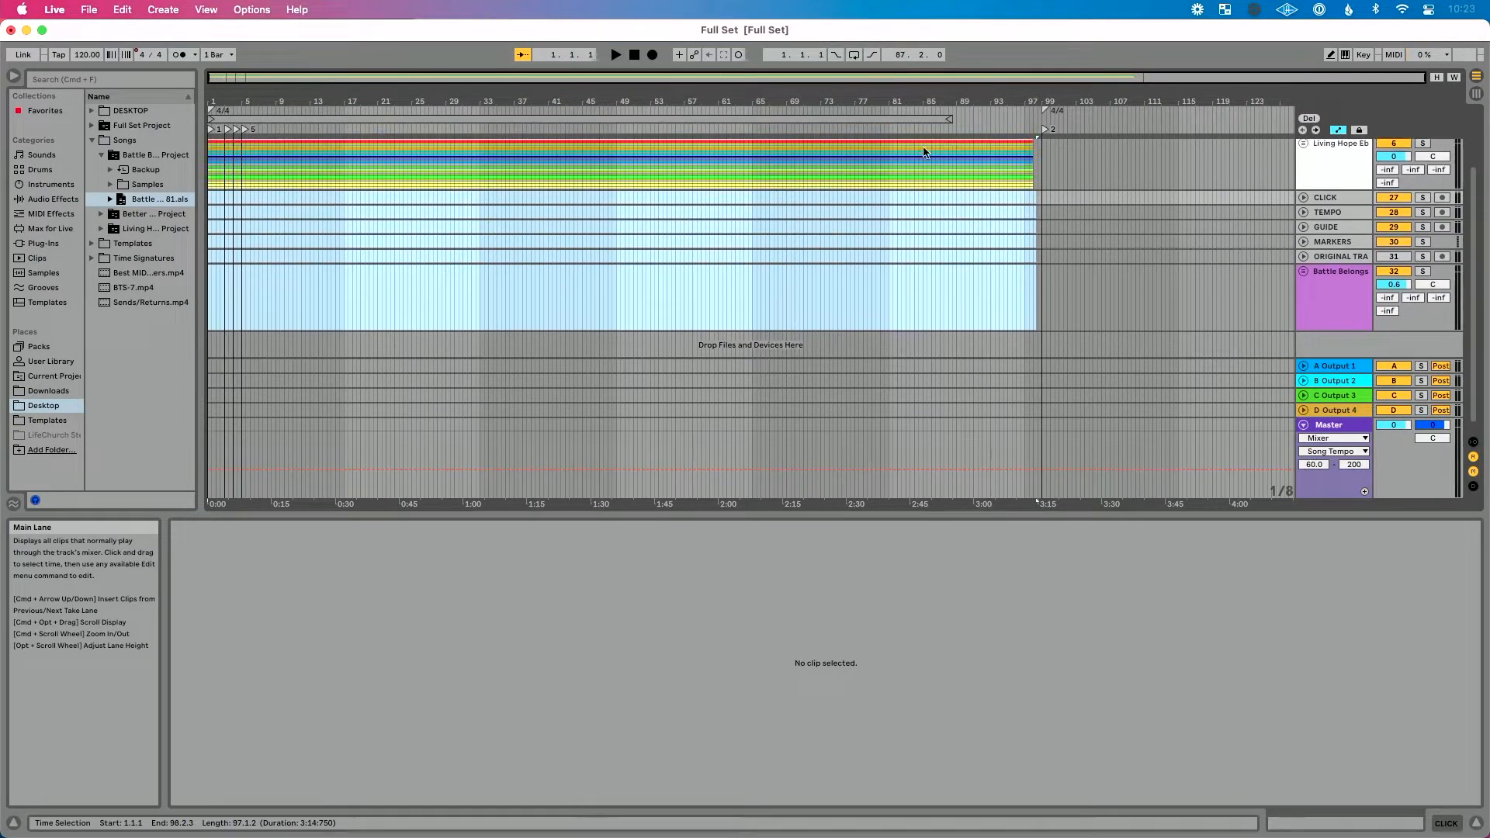
{"action": "left_click", "coordinate": [1081, 199]}
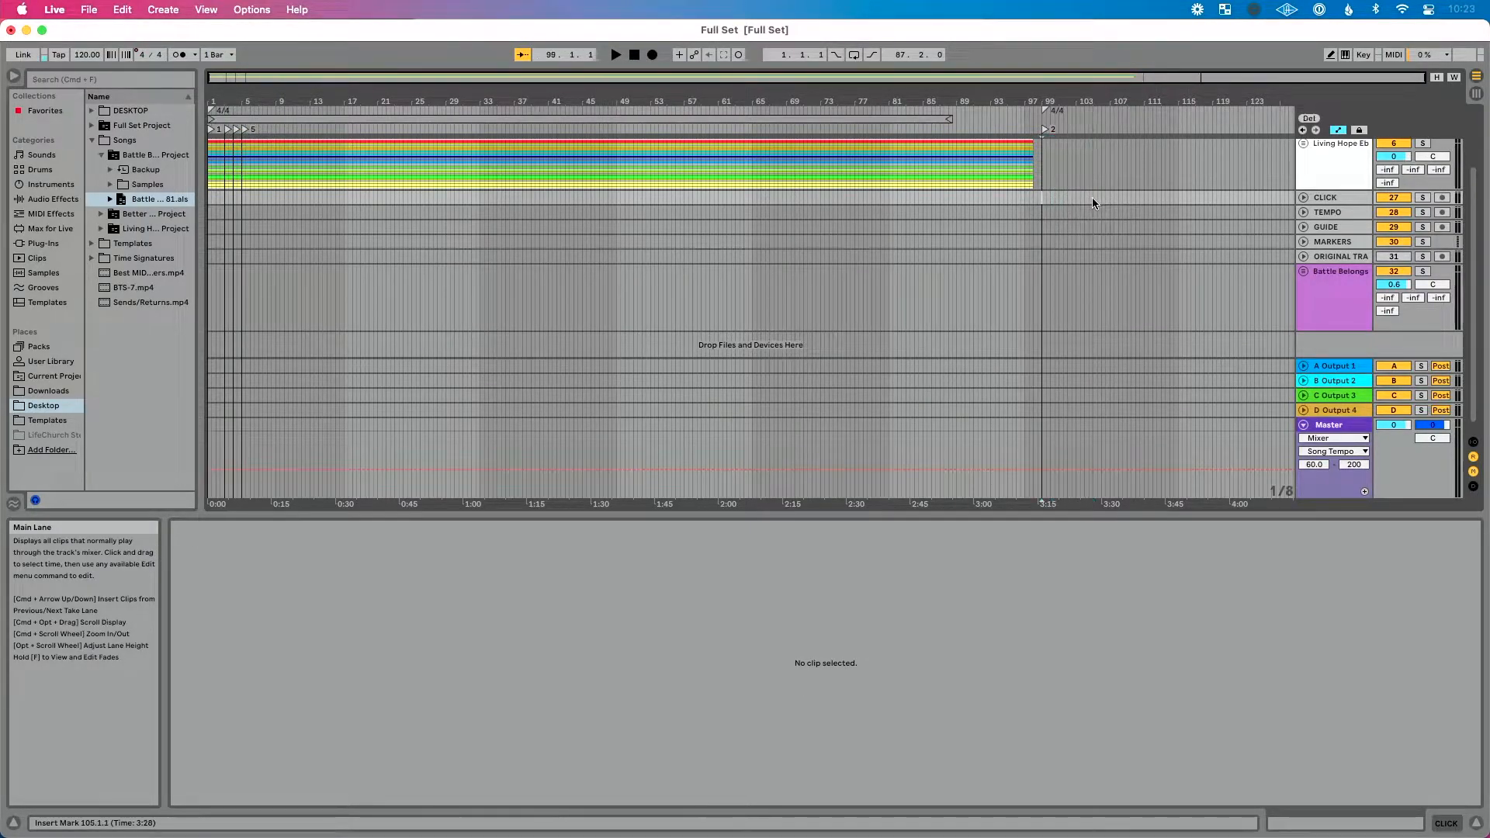
{"action": "key", "text": "super+v"}
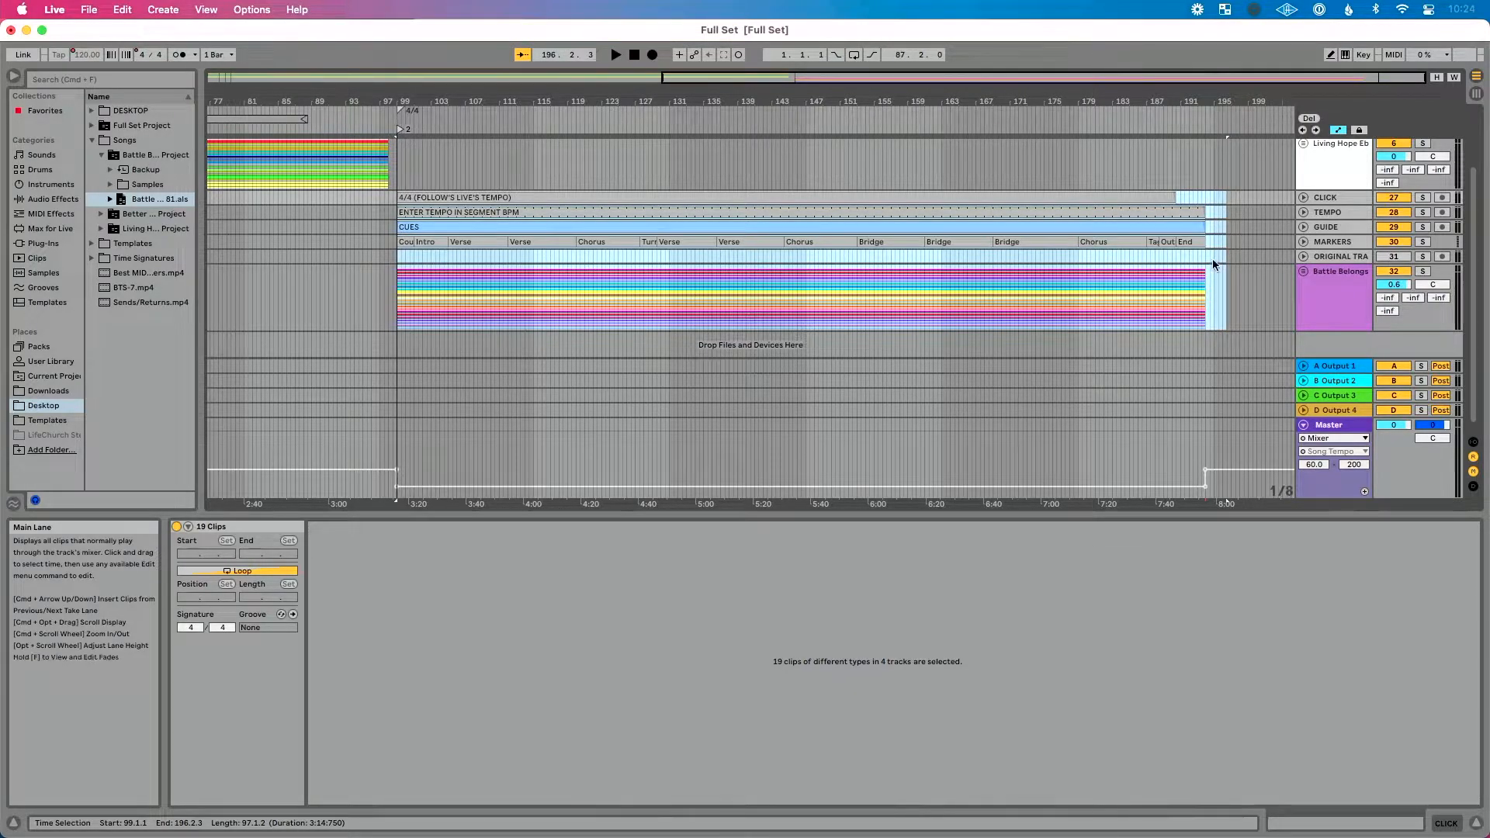
Step: Move the Battle Belongs click, tempo, guide and marker clips from the duplicate tracks to the matching template tracks at bar 99
{"action": "left_click_drag", "start_coordinate": [1222, 297], "coordinate": [1211, 256]}
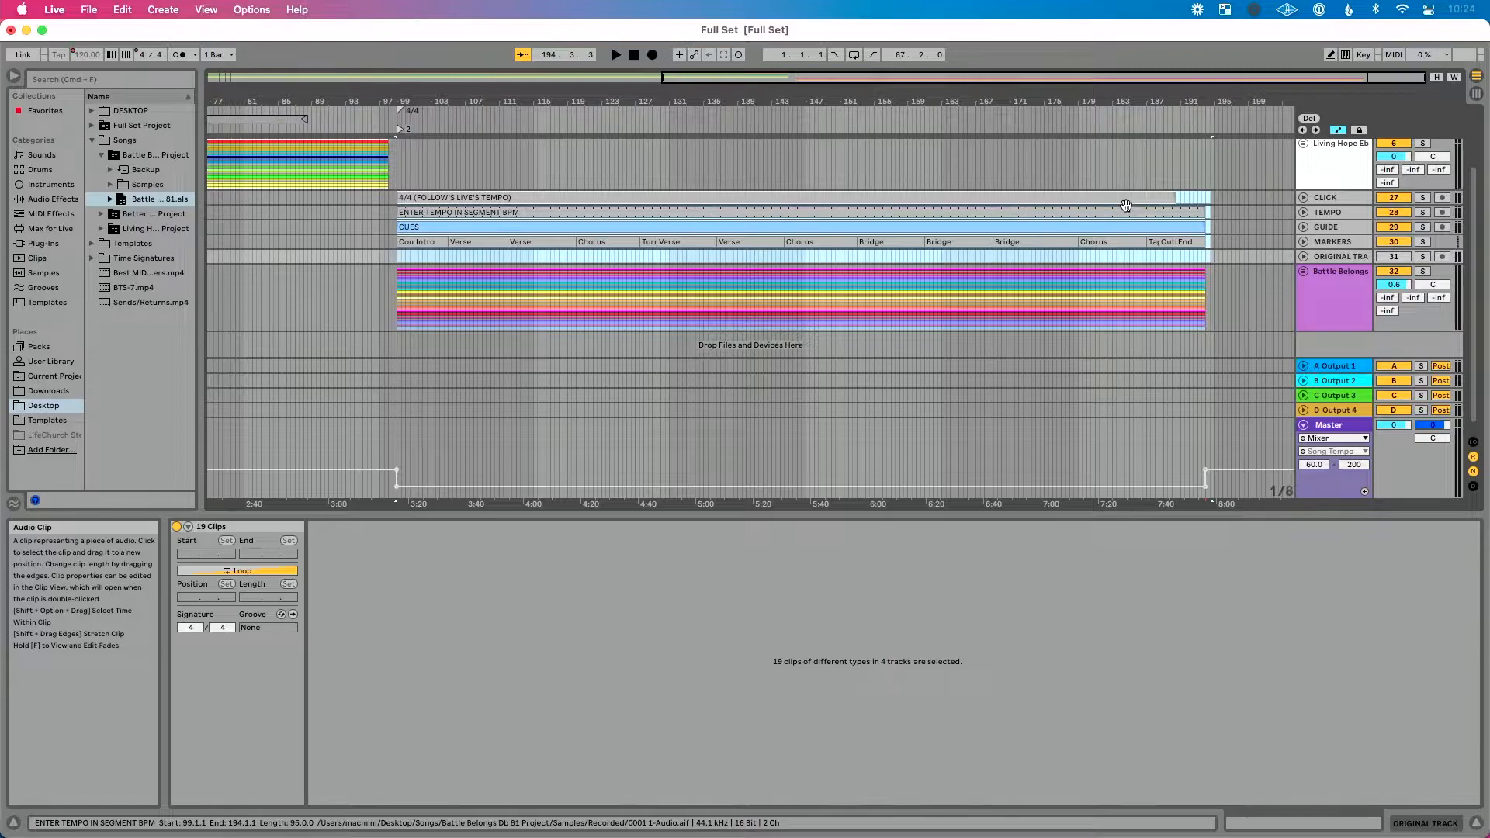
{"action": "key", "text": "Delete"}
{"action": "scroll", "coordinate": [933, 218], "scroll_direction": "up", "scroll_amount": 3}
{"action": "scroll", "coordinate": [932, 218], "scroll_direction": "right", "scroll_amount": 1}
{"action": "left_click", "coordinate": [447, 147]}
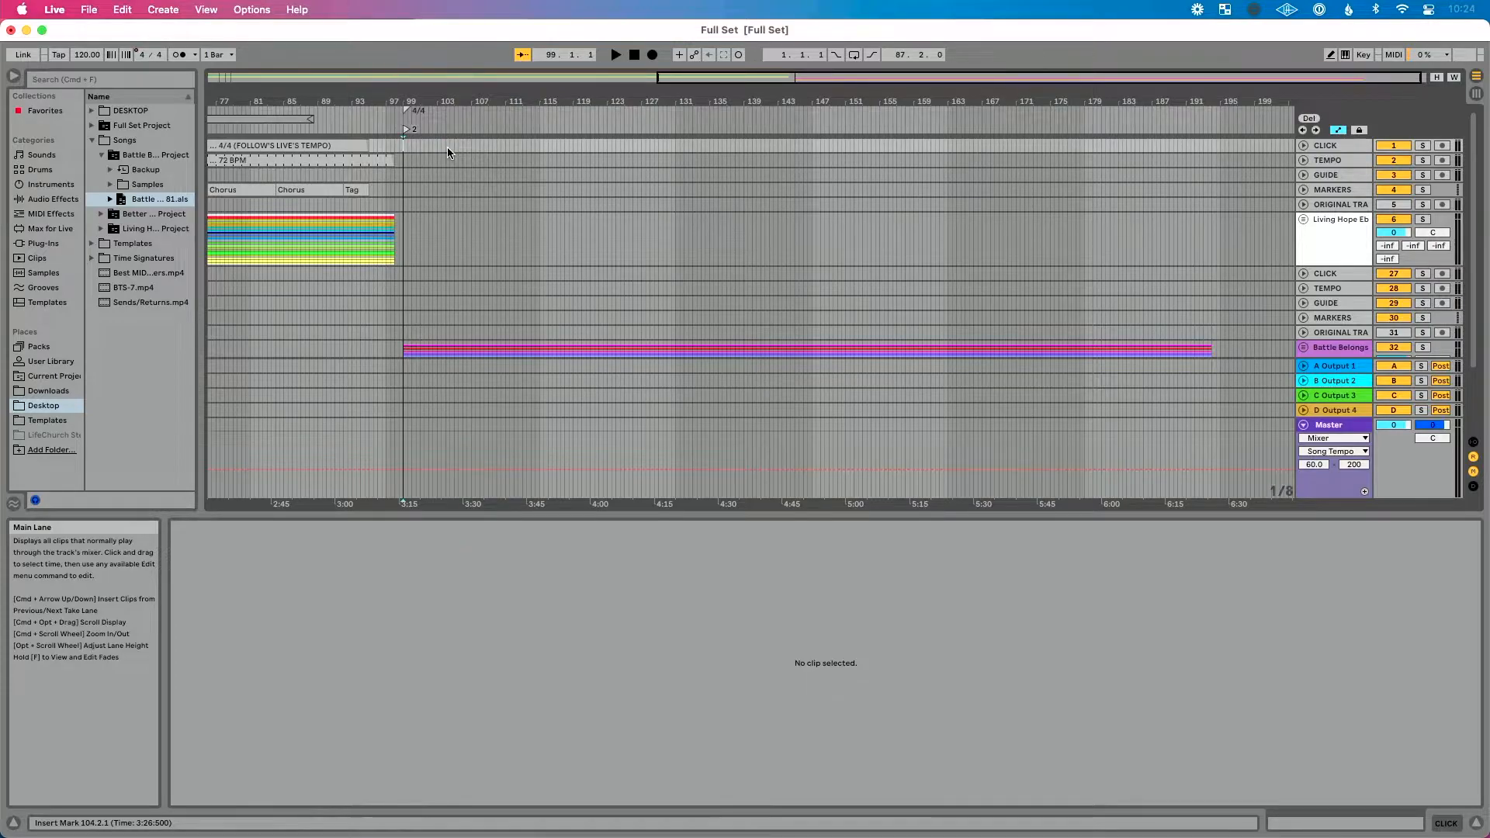
{"action": "key", "text": "super+z"}
Step: Delete the five emptied duplicate tracks, CLICK through ORIGINAL TRACK, directly above the Battle Belongs group
{"action": "scroll", "coordinate": [545, 224], "scroll_direction": "down", "scroll_amount": 3}
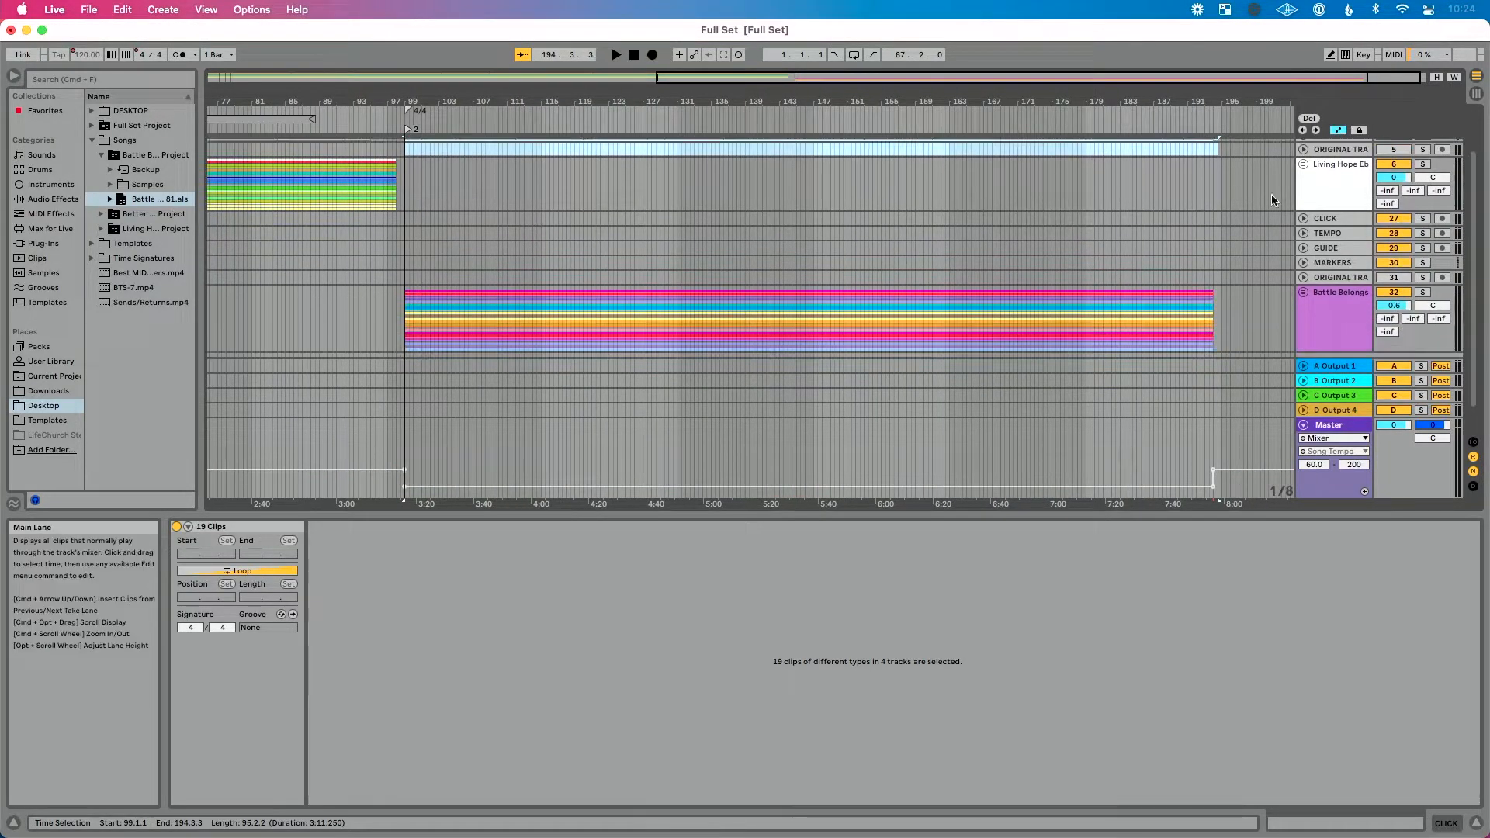
{"action": "left_click", "coordinate": [1327, 219]}
{"action": "left_click", "coordinate": [1341, 281]}
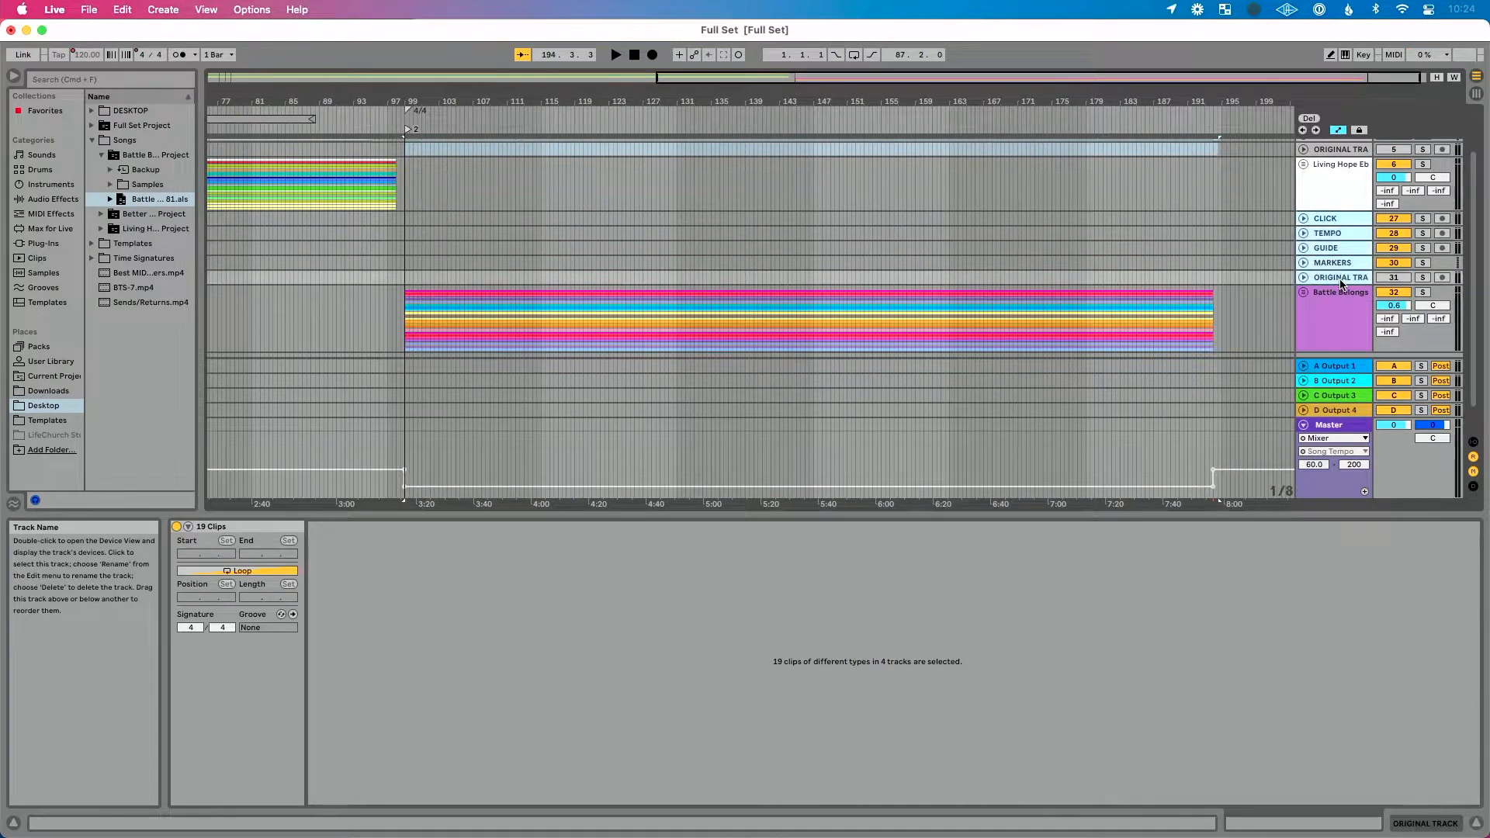
{"action": "key", "text": "Delete"}
Step: Rename locator 2, at bar 99, as "2-Battle Belongs"
{"action": "key", "text": "minus"}
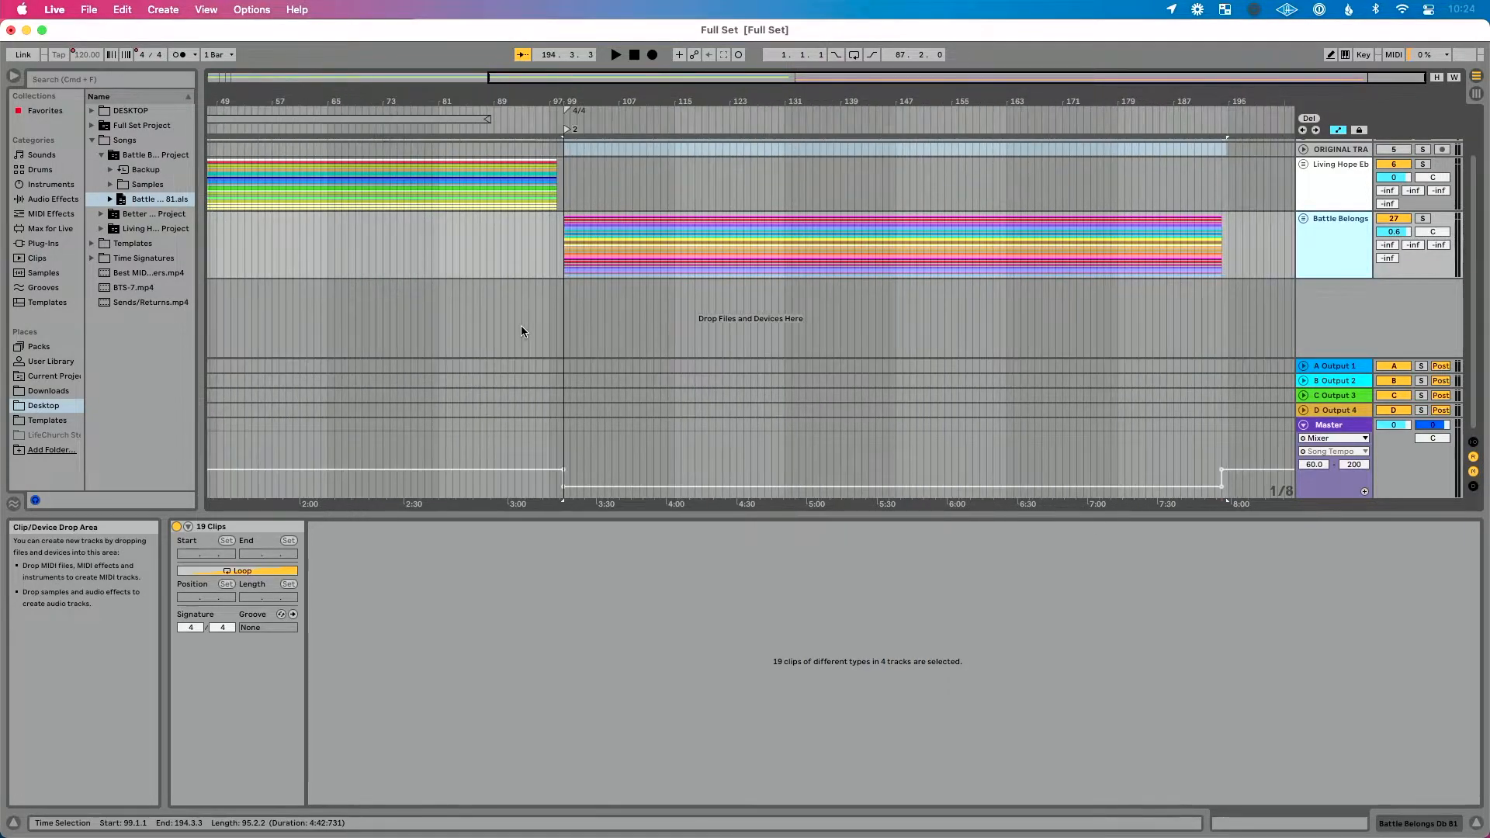
{"action": "scroll", "coordinate": [561, 210], "scroll_direction": "up", "scroll_amount": 3}
{"action": "key", "text": "plus"}
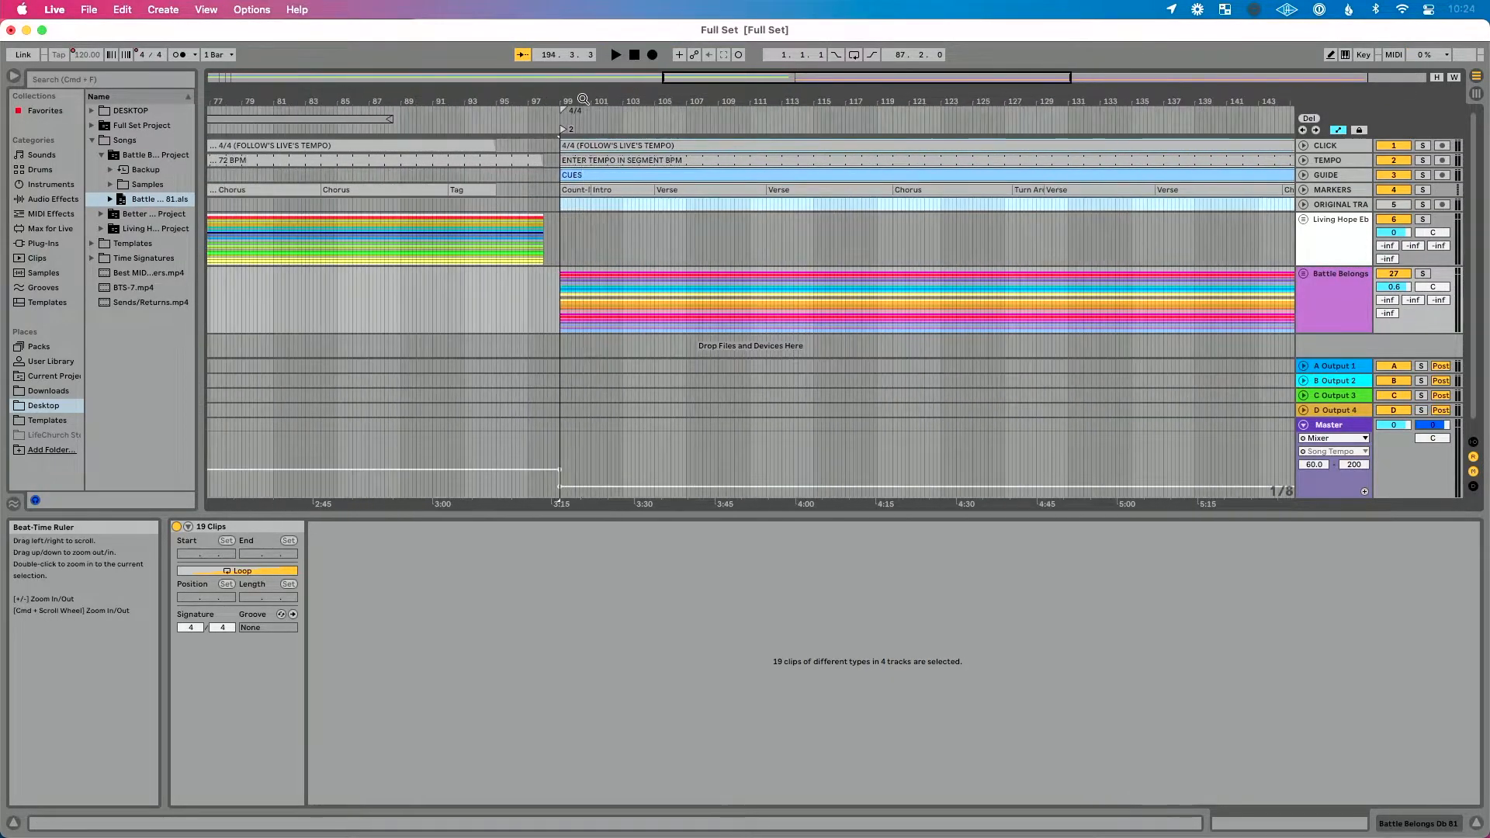
{"action": "left_click", "coordinate": [564, 132]}
{"action": "key", "text": "super+r"}
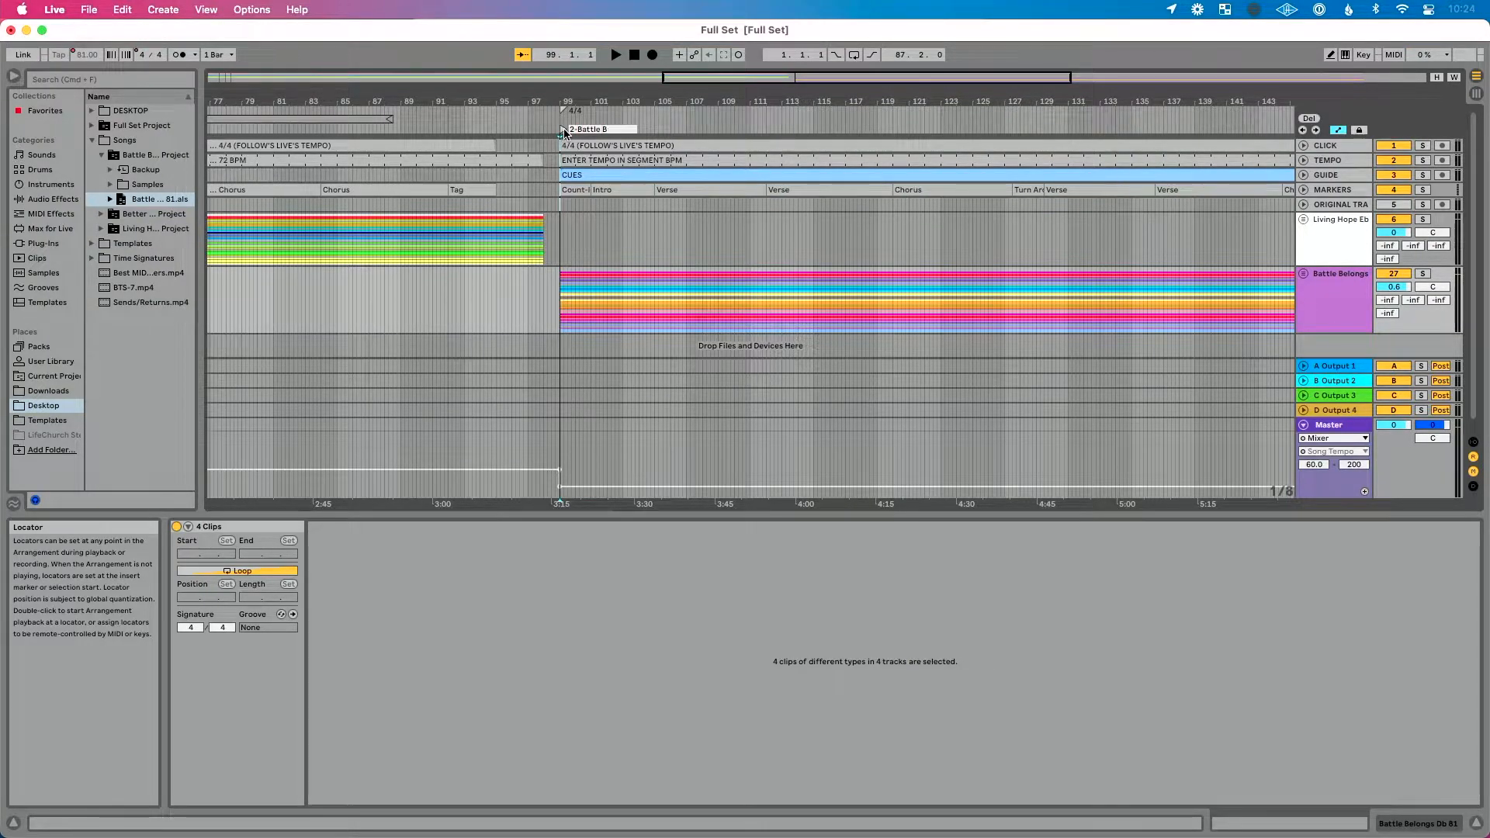
{"action": "type", "text": "s"}
{"action": "key", "text": "Return"}
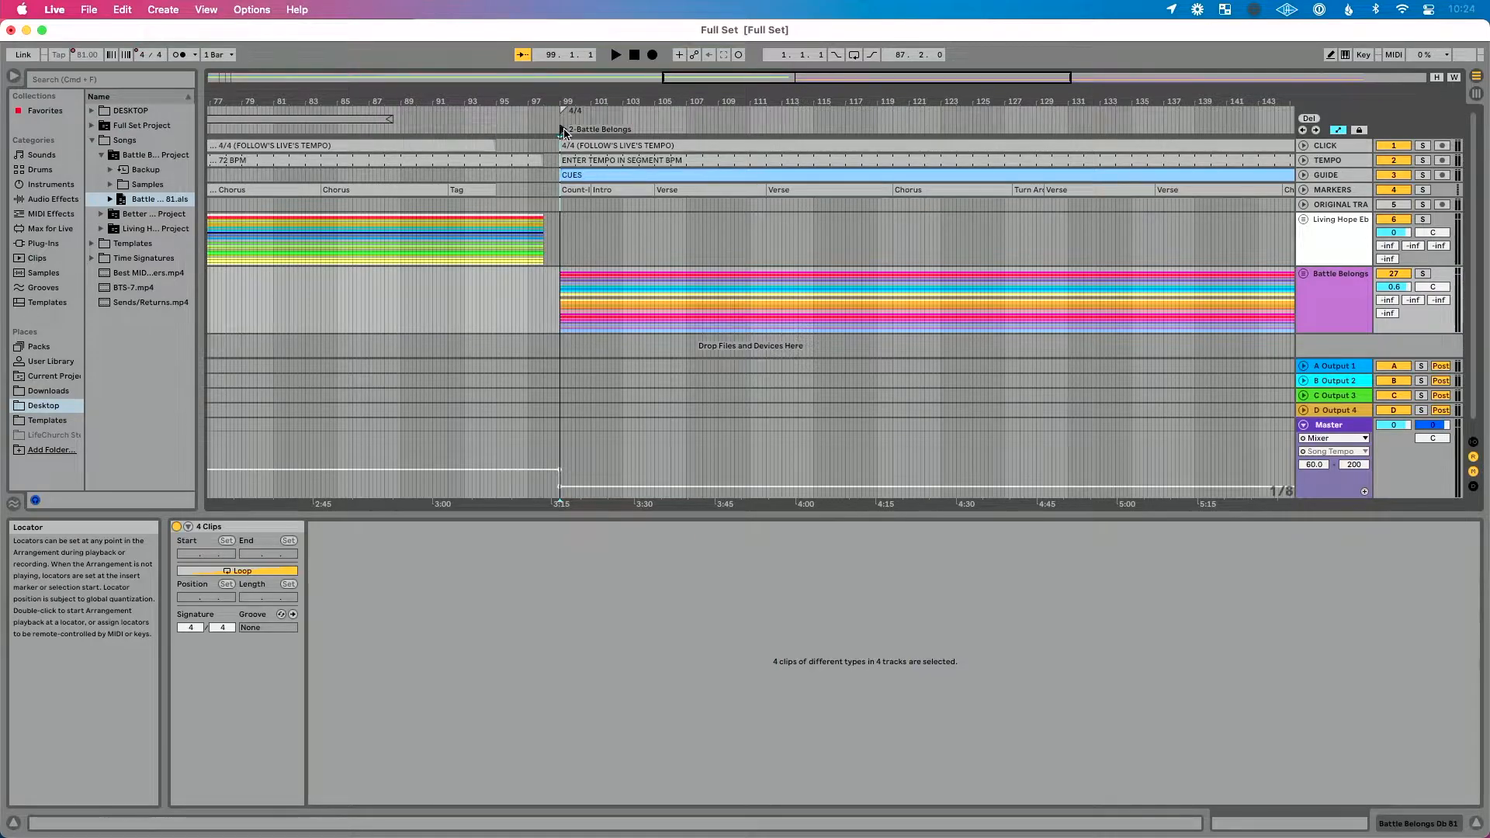
Step: Rename the second song's clip on the CLICK track, starting at bar 99, as "BATTLE BELONGS"
{"action": "left_click", "coordinate": [612, 147]}
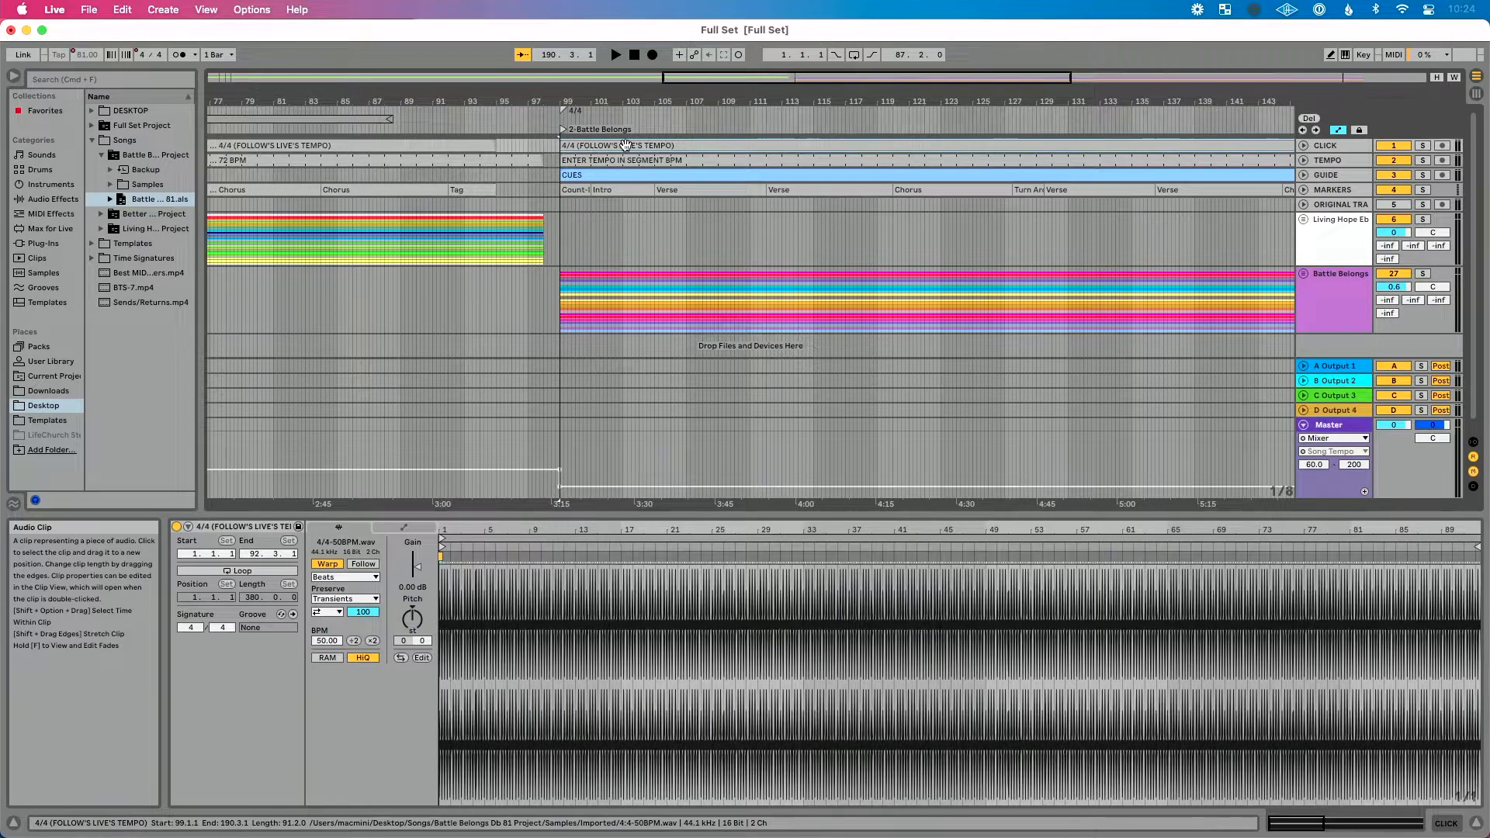
{"action": "left_click", "coordinate": [612, 159]}
{"action": "left_click", "coordinate": [613, 148]}
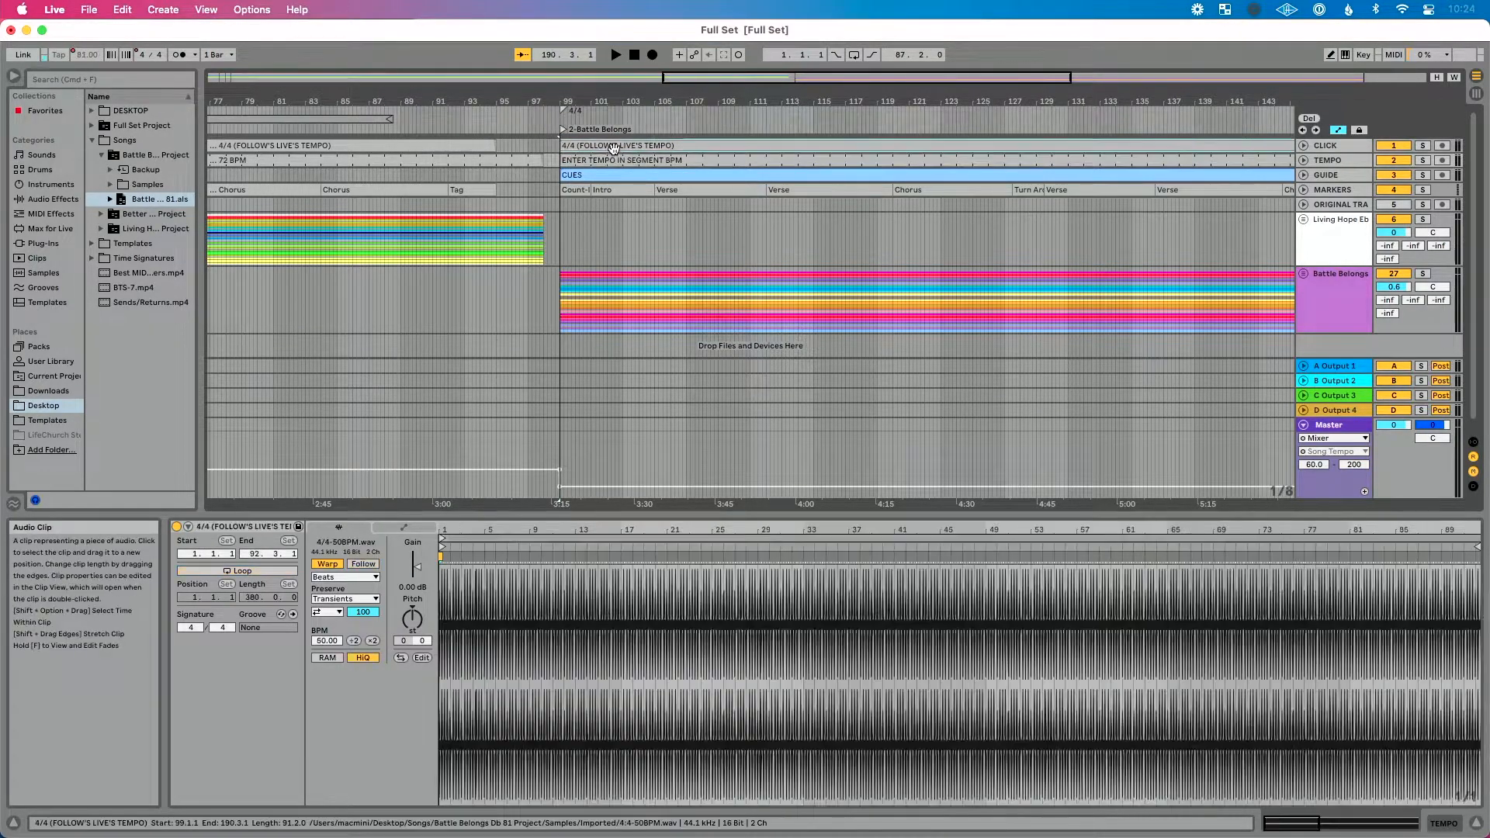
{"action": "key", "text": "super+r"}
{"action": "type", "text": "B"}
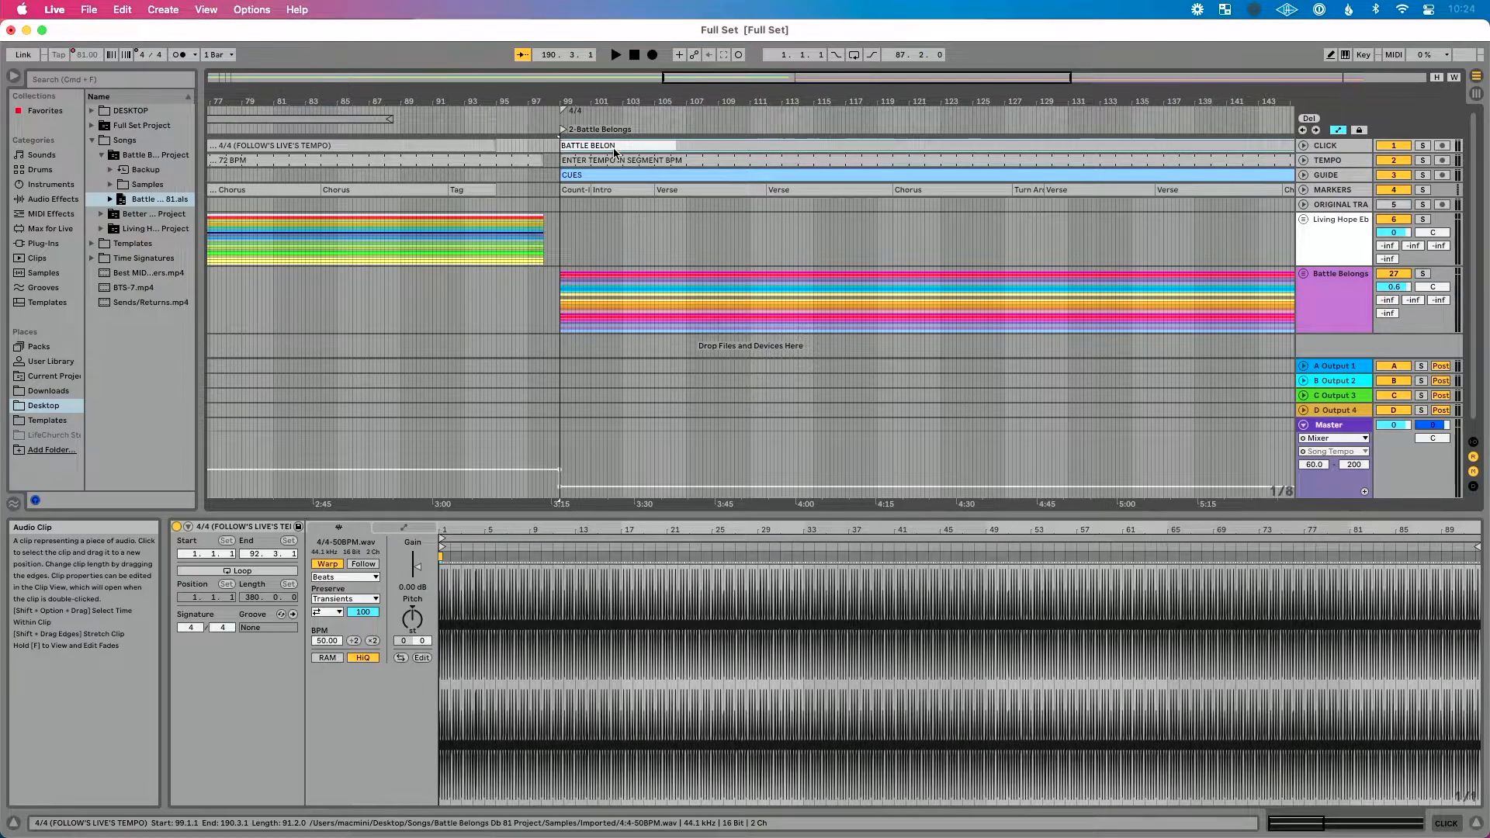
{"action": "type", "text": "ATTLE BELONGS"}
{"action": "key", "text": "Return"}
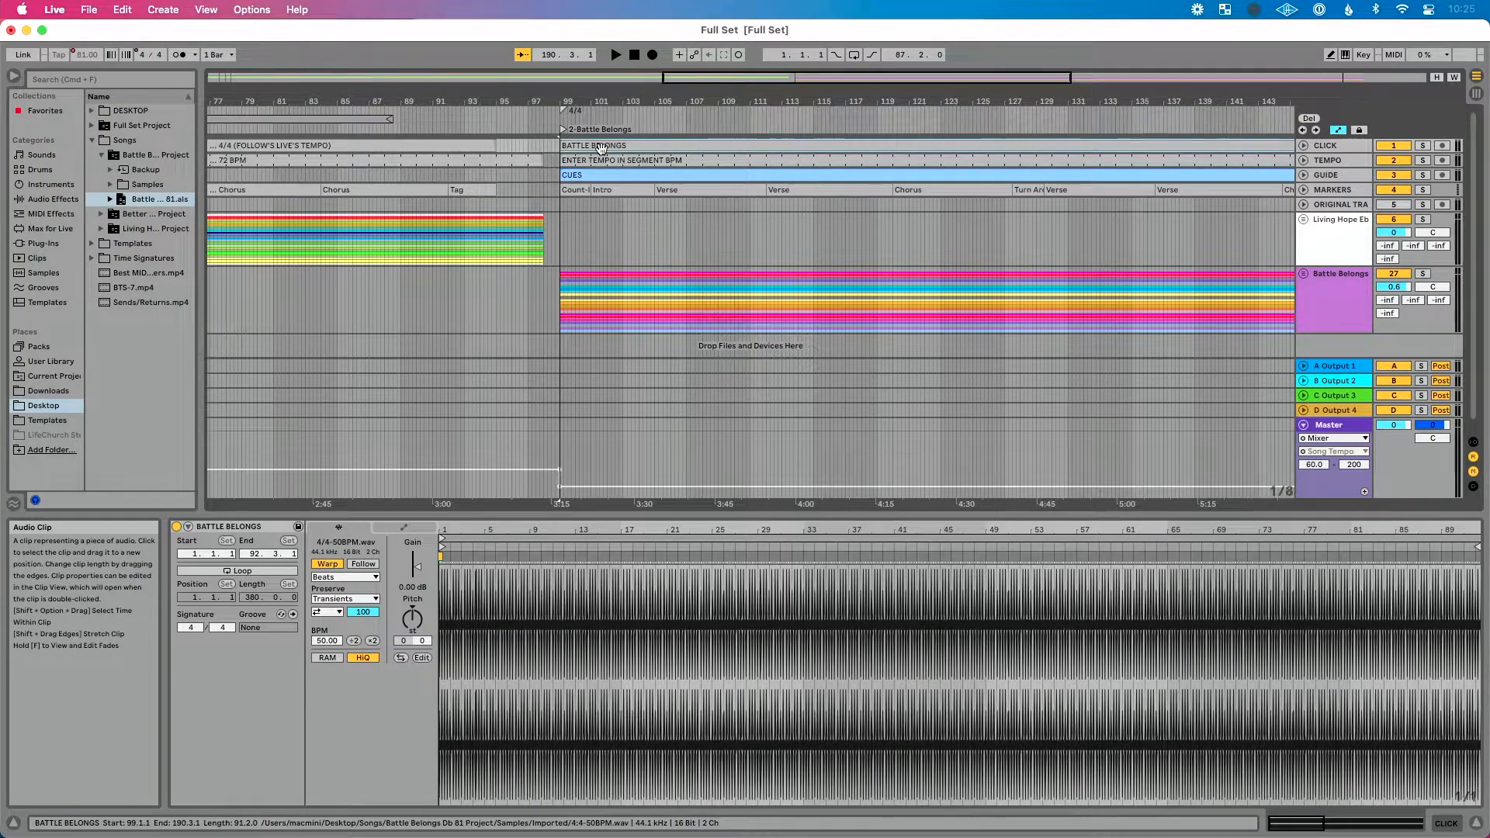
Step: Move locator 3 from the start of the arrangement to bar 195, one bar past the end of the Battle Belongs clips
{"action": "key", "text": "Home"}
{"action": "left_click", "coordinate": [239, 131]}
{"action": "left_click_drag", "start_coordinate": [242, 133], "coordinate": [1247, 158]}
{"action": "key", "text": "minus"}
{"action": "key", "text": "minus"}
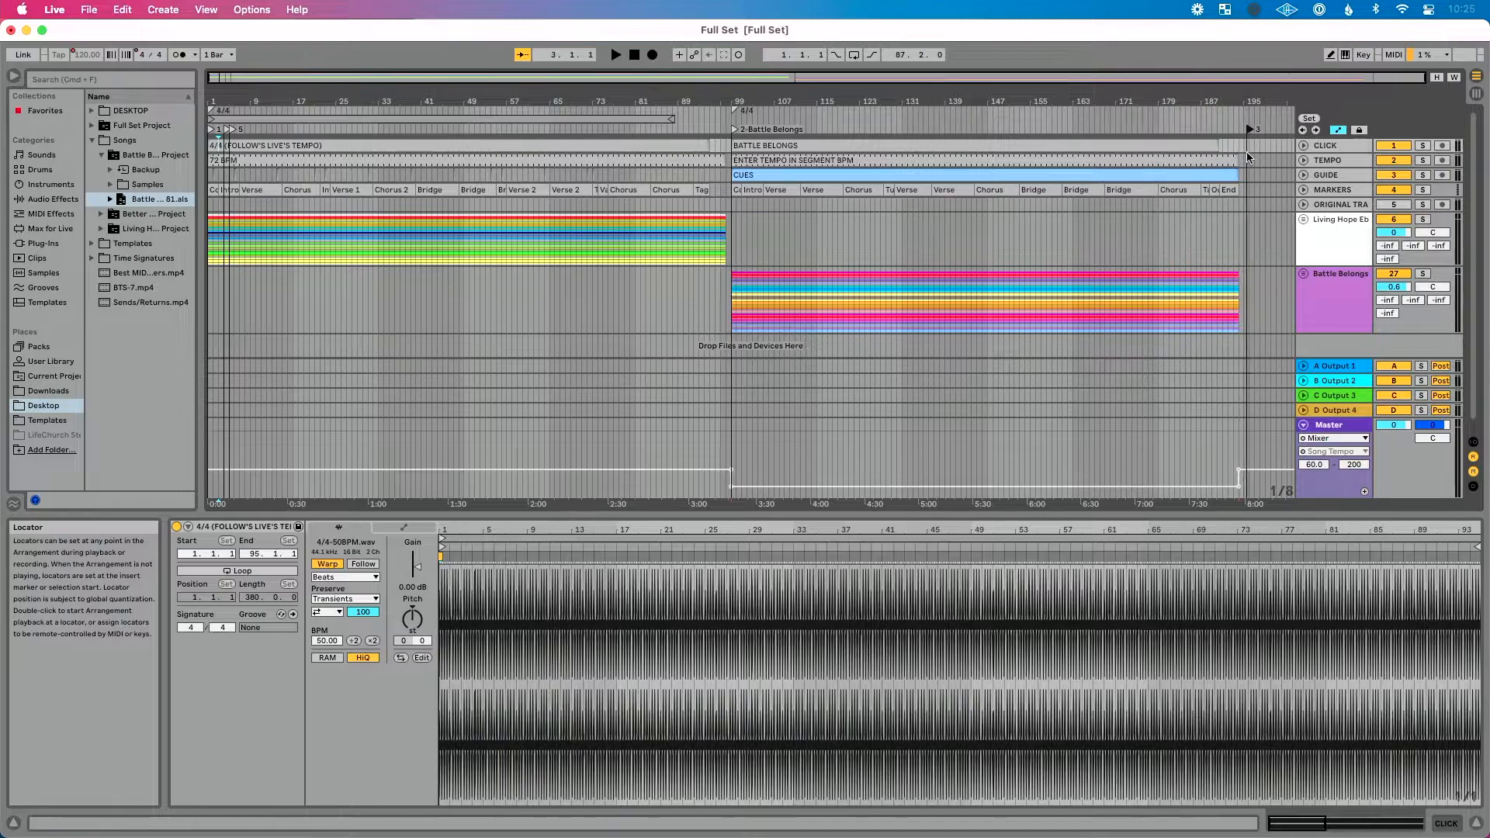
{"action": "scroll", "coordinate": [1248, 158], "scroll_direction": "up", "scroll_amount": 10}
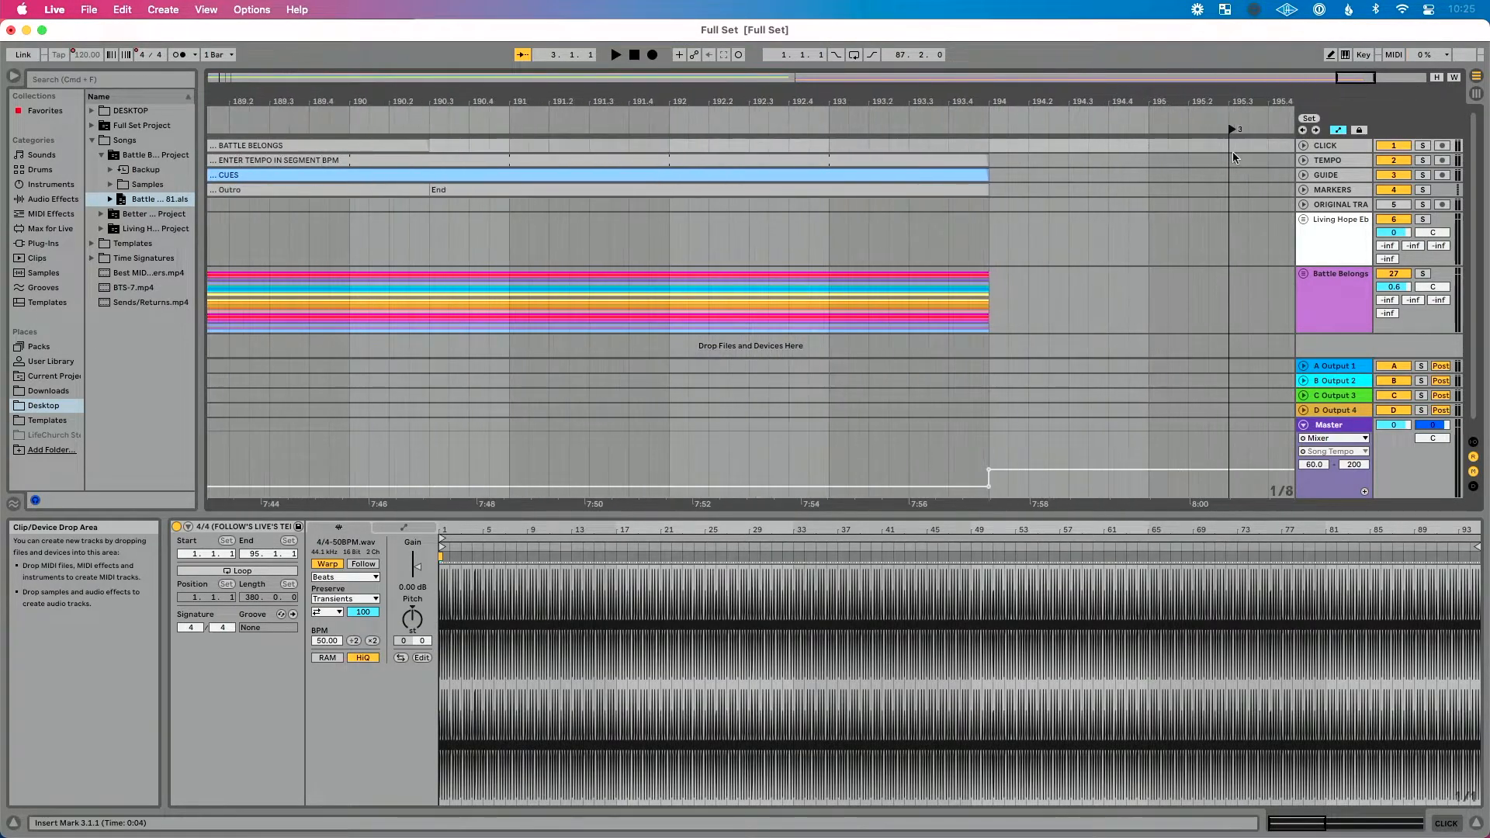
{"action": "scroll", "coordinate": [1232, 156], "scroll_direction": "right", "scroll_amount": 5}
{"action": "left_click_drag", "start_coordinate": [1029, 132], "coordinate": [787, 137]}
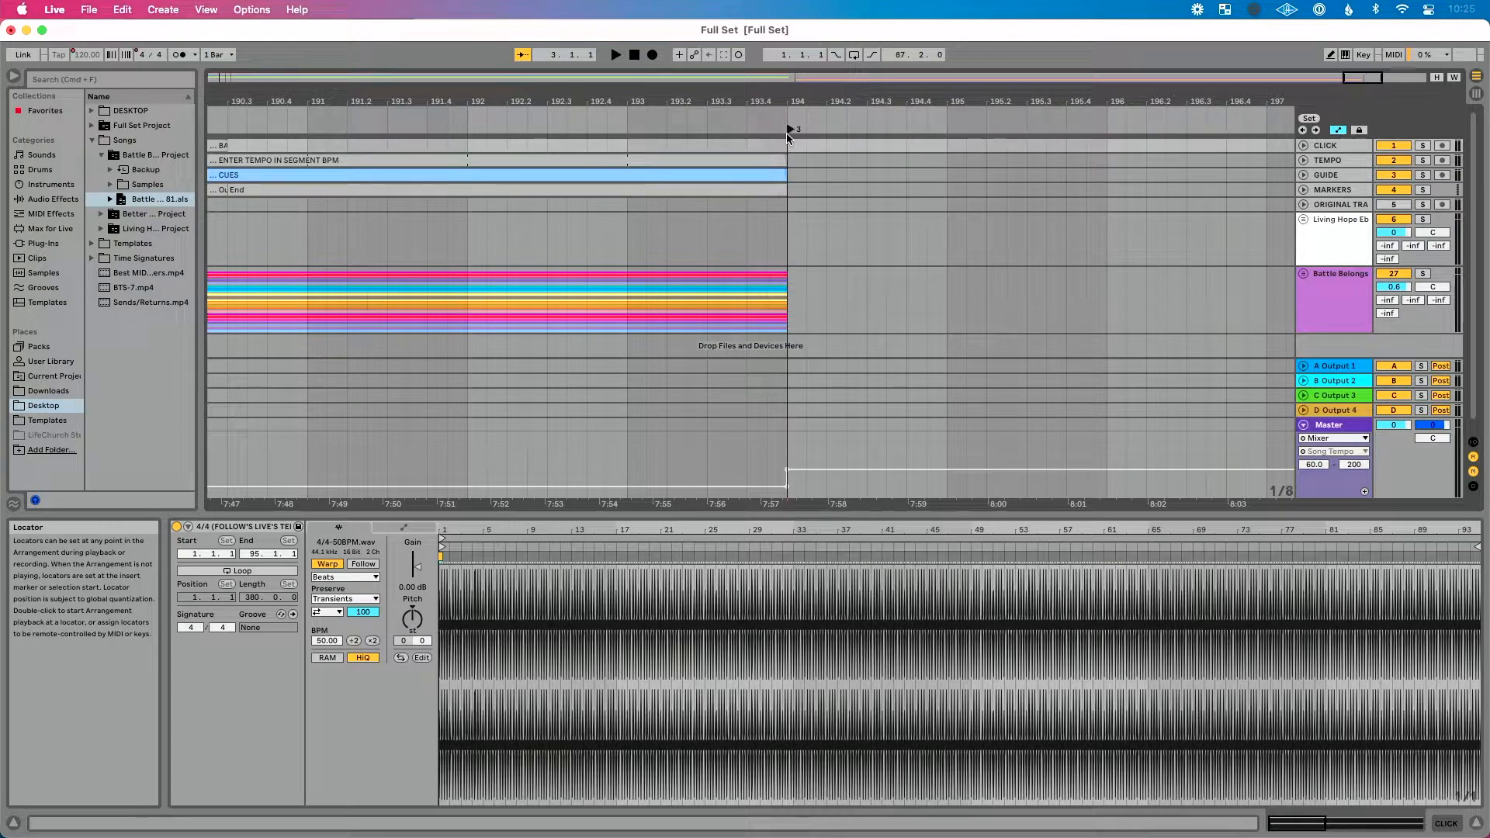
{"action": "left_click_drag", "start_coordinate": [795, 132], "coordinate": [954, 153]}
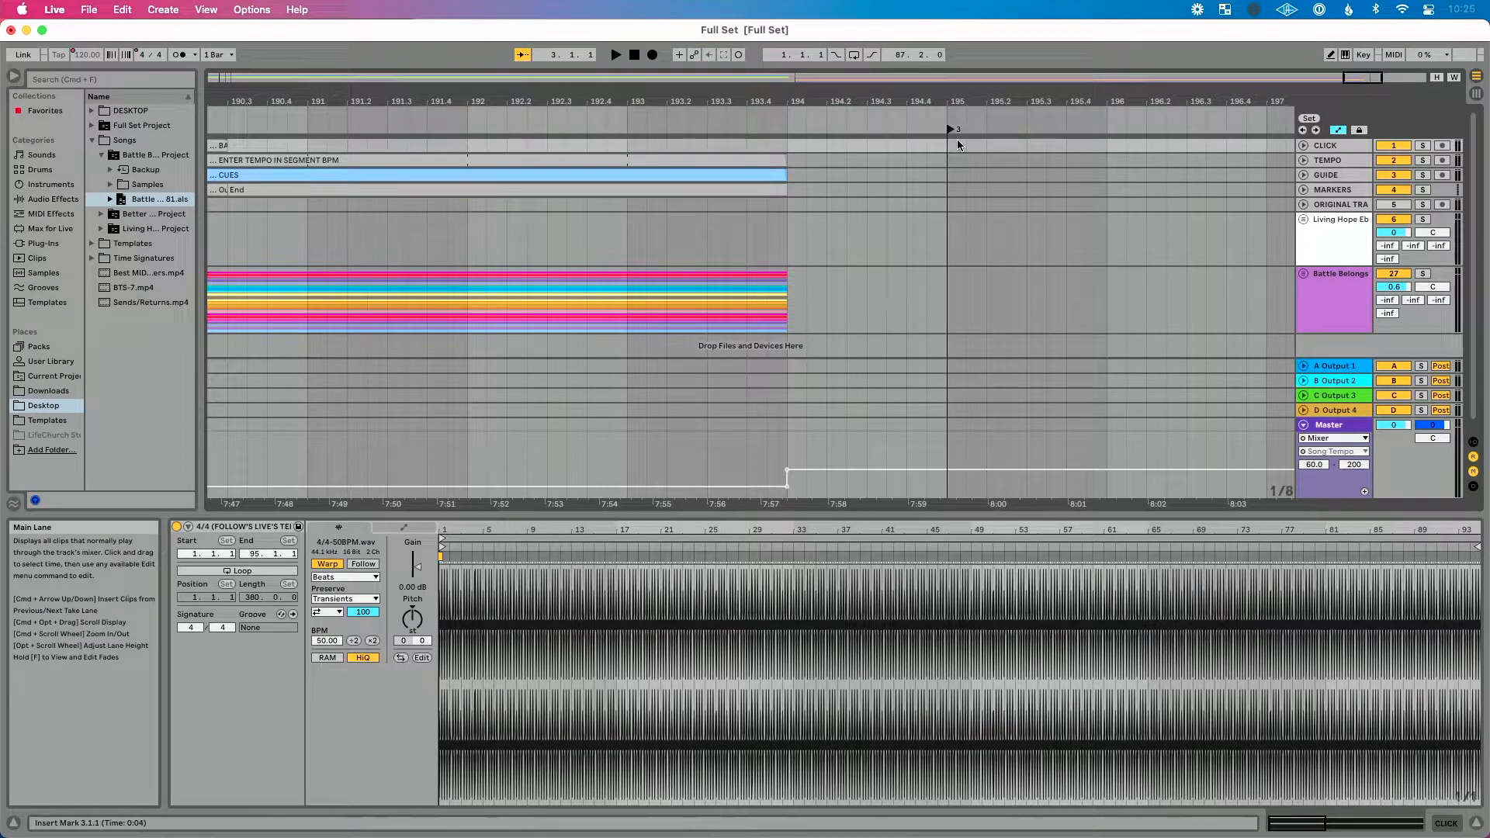
Step: Insert a 4/4 time signature change at locator 3 on bar 195
{"action": "scroll", "coordinate": [957, 144], "scroll_direction": "down", "scroll_amount": 5, "text": "super"}
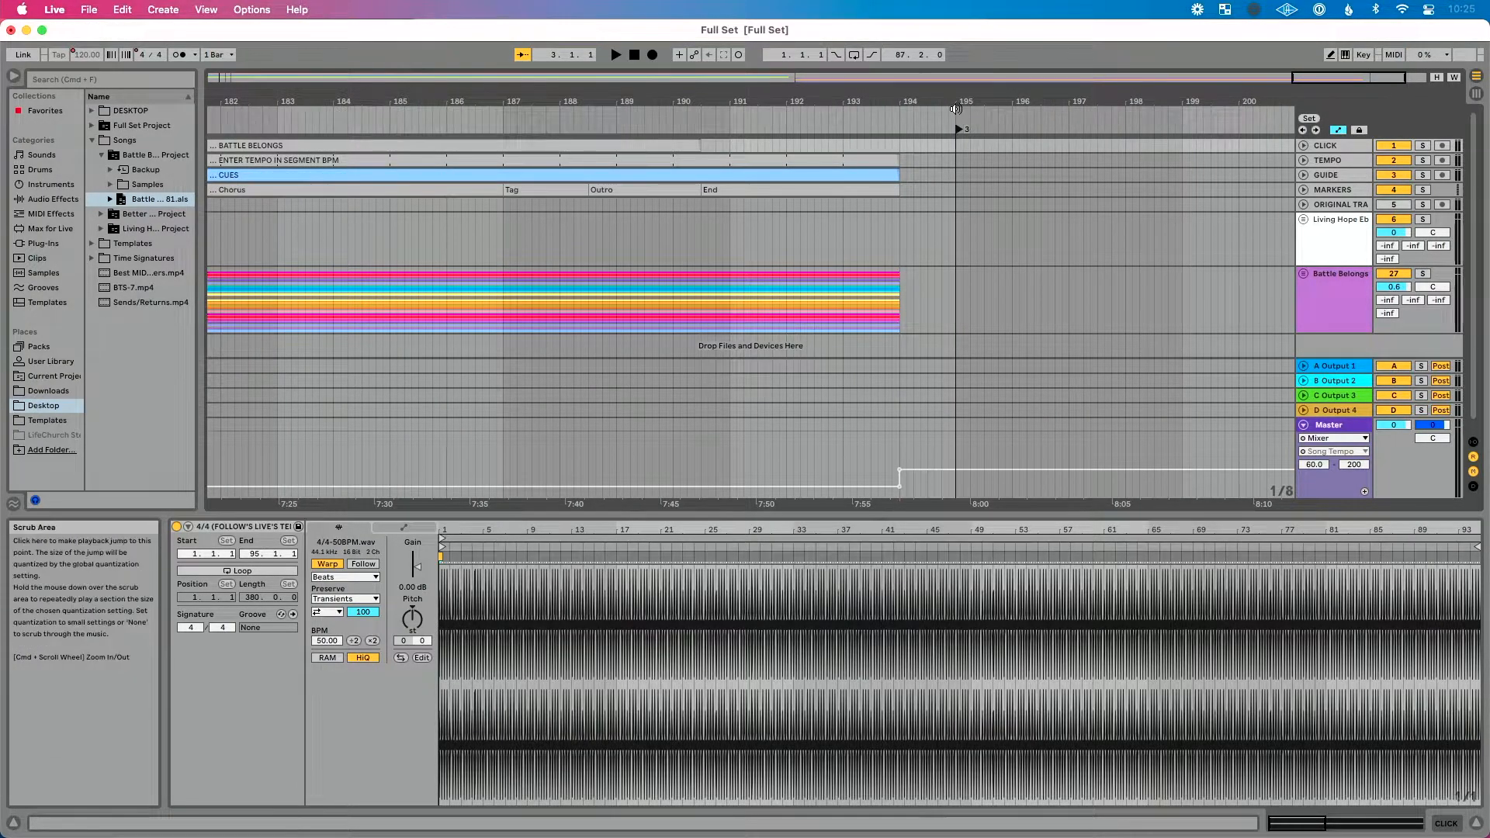
{"action": "right_click", "coordinate": [956, 117]}
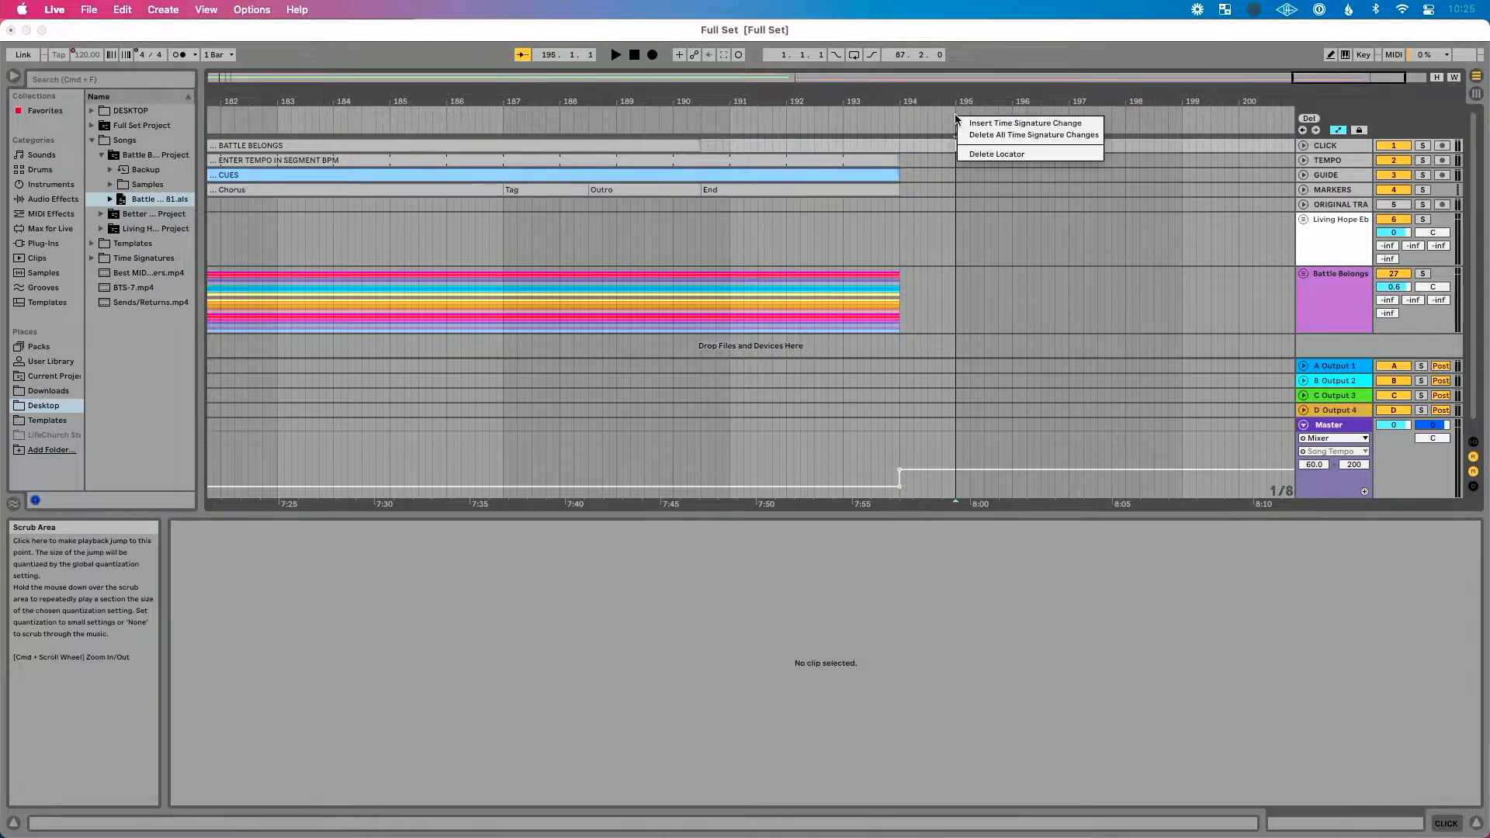
{"action": "left_click", "coordinate": [982, 124]}
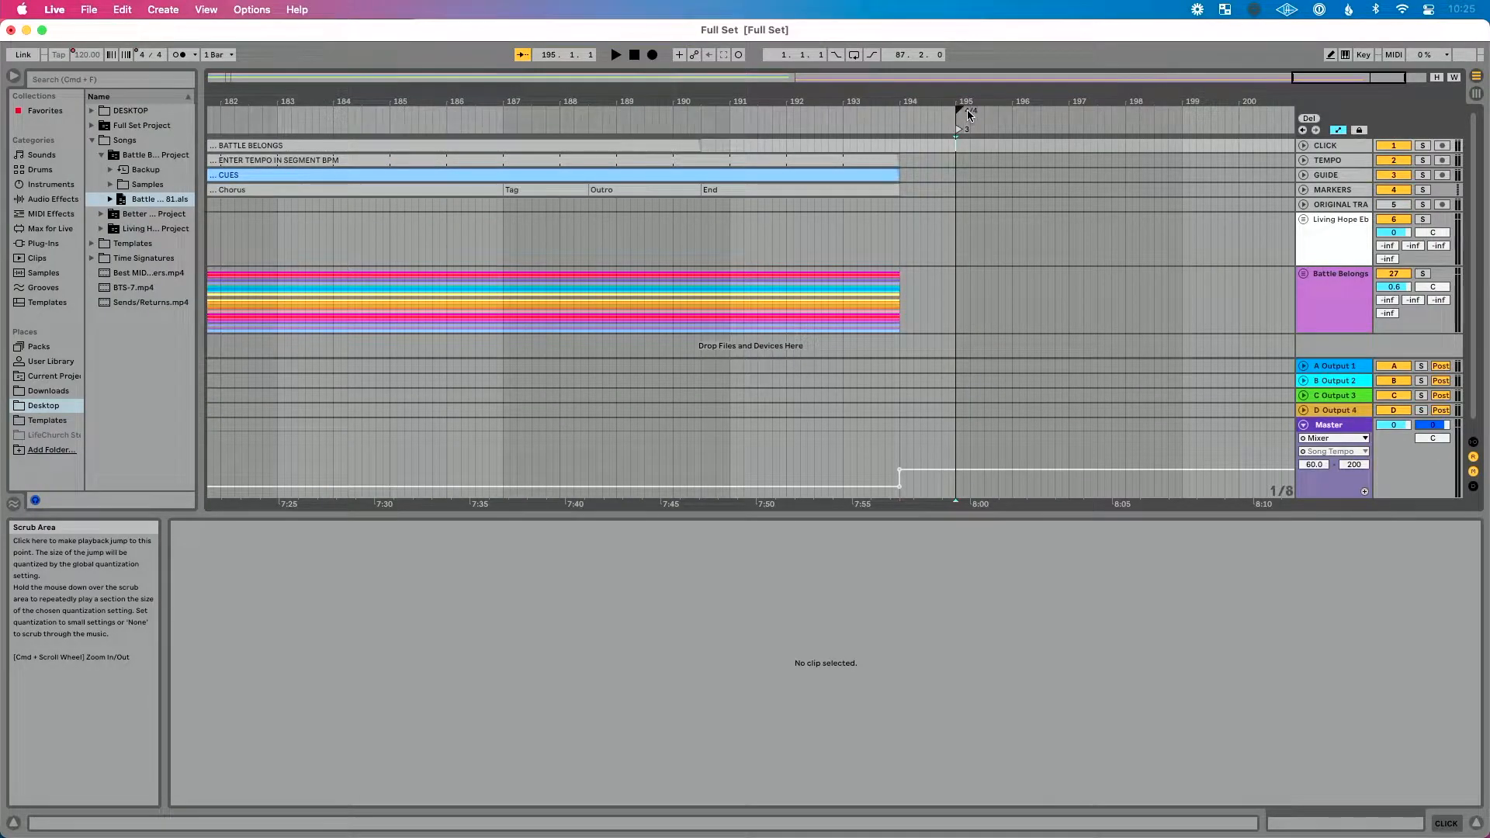
{"action": "left_click", "coordinate": [962, 158]}
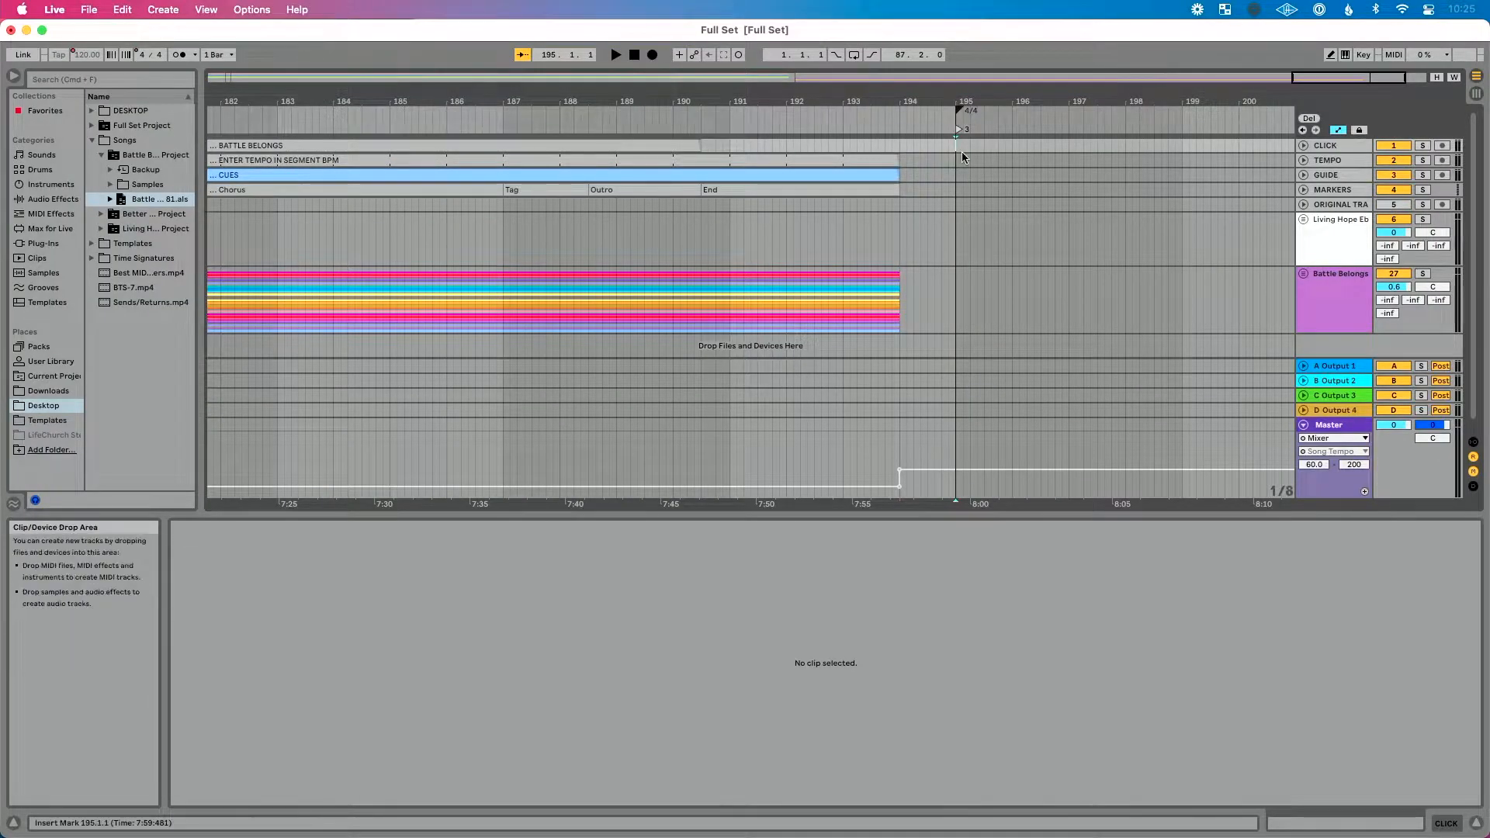
Step: Import the Live set Better View F 80bpm.als from the Songs folder below the Battle Belongs group
{"action": "left_click", "coordinate": [101, 155]}
{"action": "left_click_drag", "start_coordinate": [197, 176], "coordinate": [255, 177]}
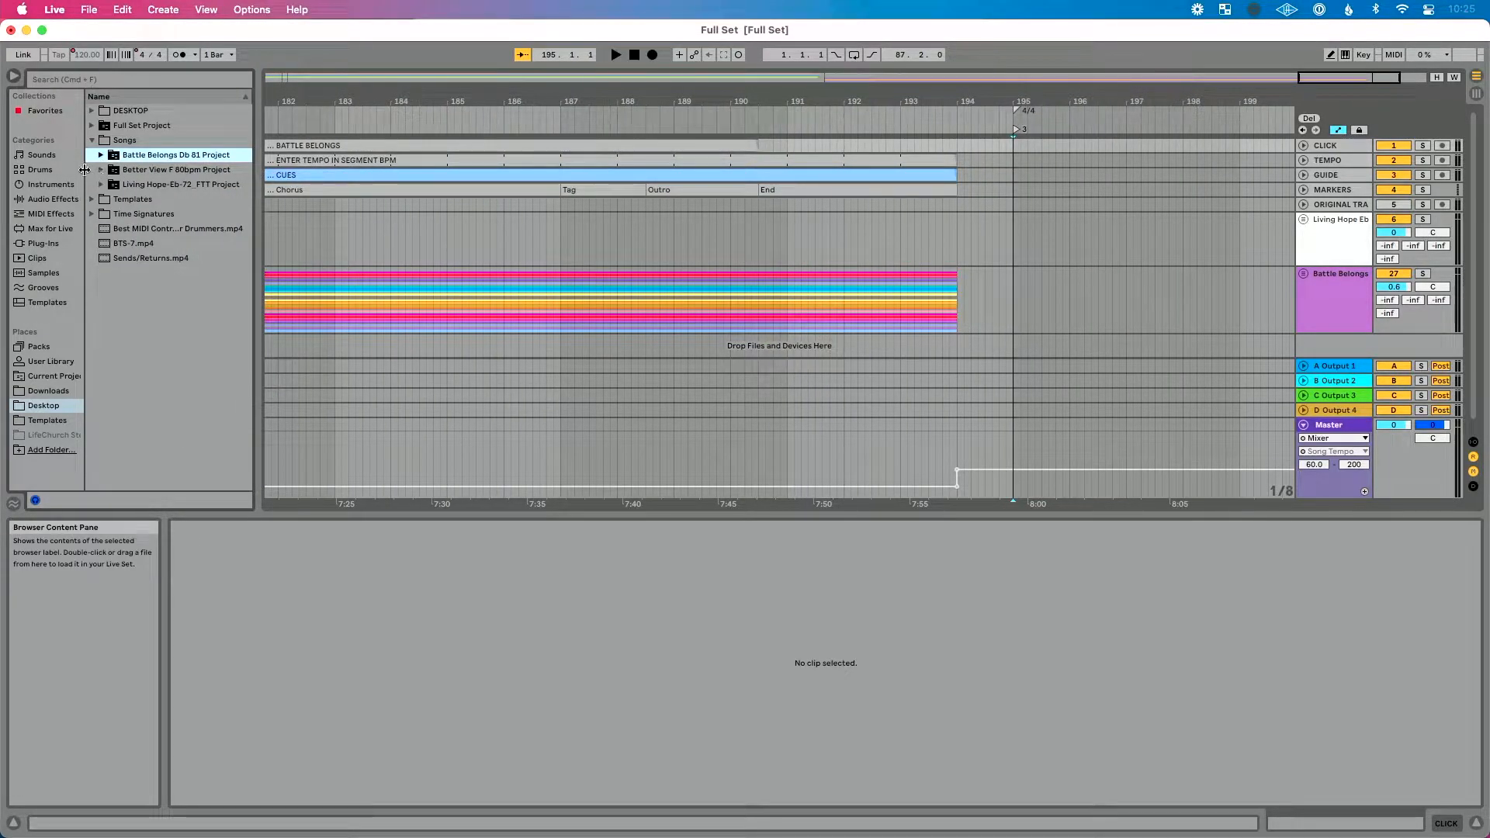
{"action": "left_click", "coordinate": [102, 169]}
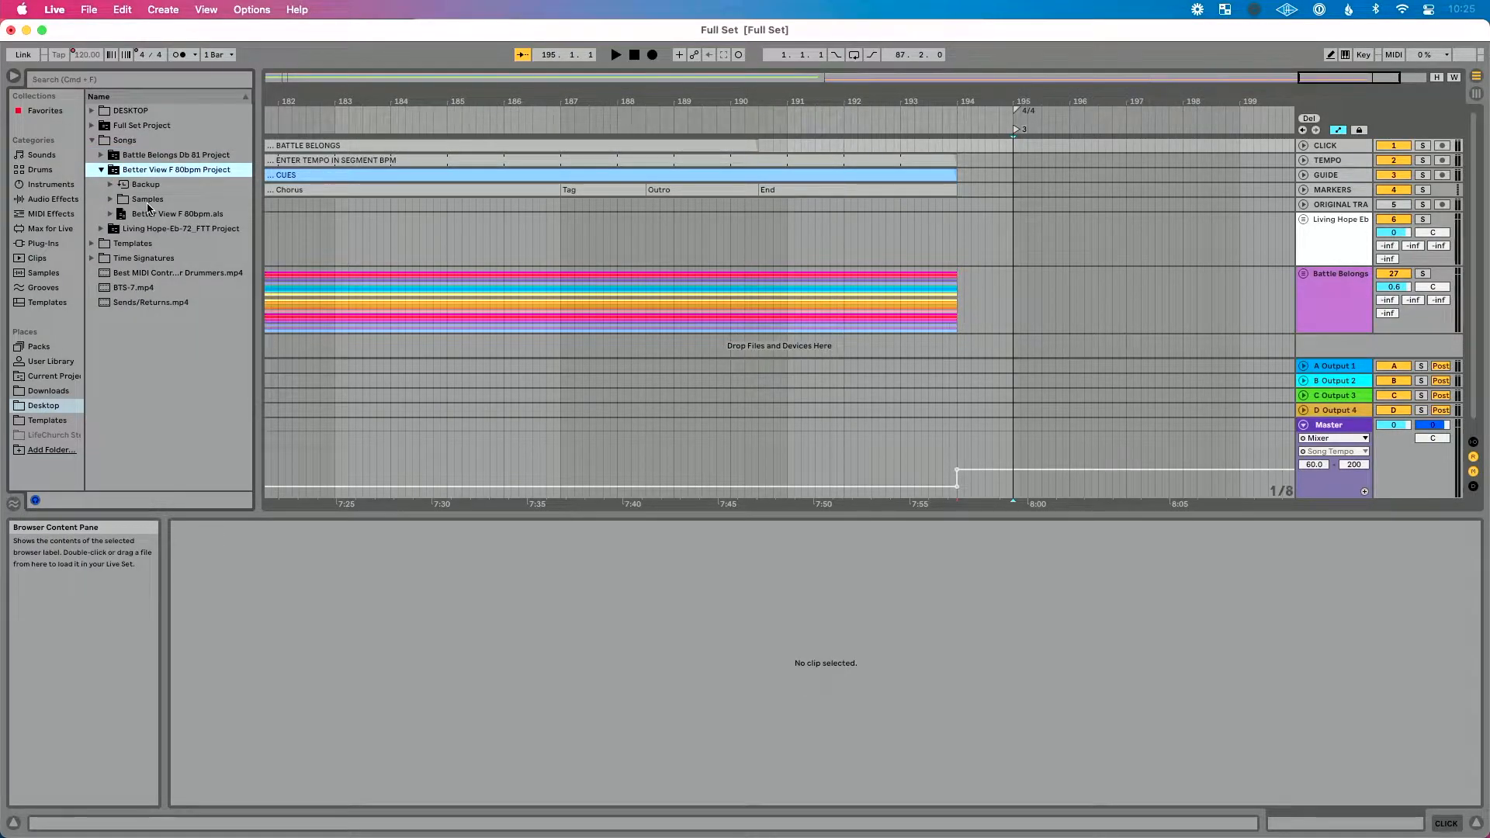
{"action": "scroll", "coordinate": [279, 211], "scroll_direction": "down", "scroll_amount": 1}
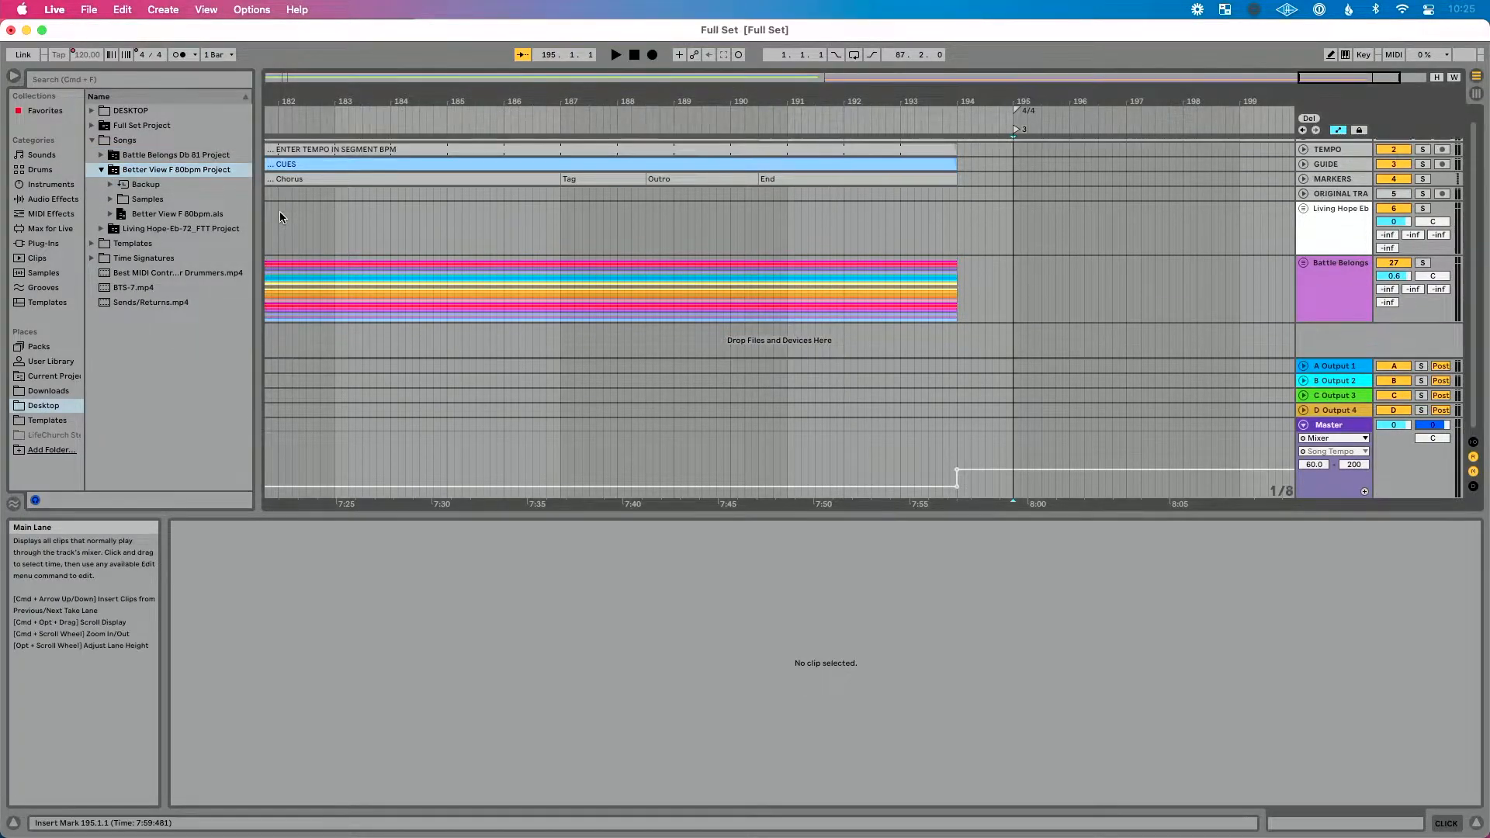
{"action": "left_click", "coordinate": [147, 212]}
{"action": "scroll", "coordinate": [461, 342], "scroll_direction": "down", "scroll_amount": 5}
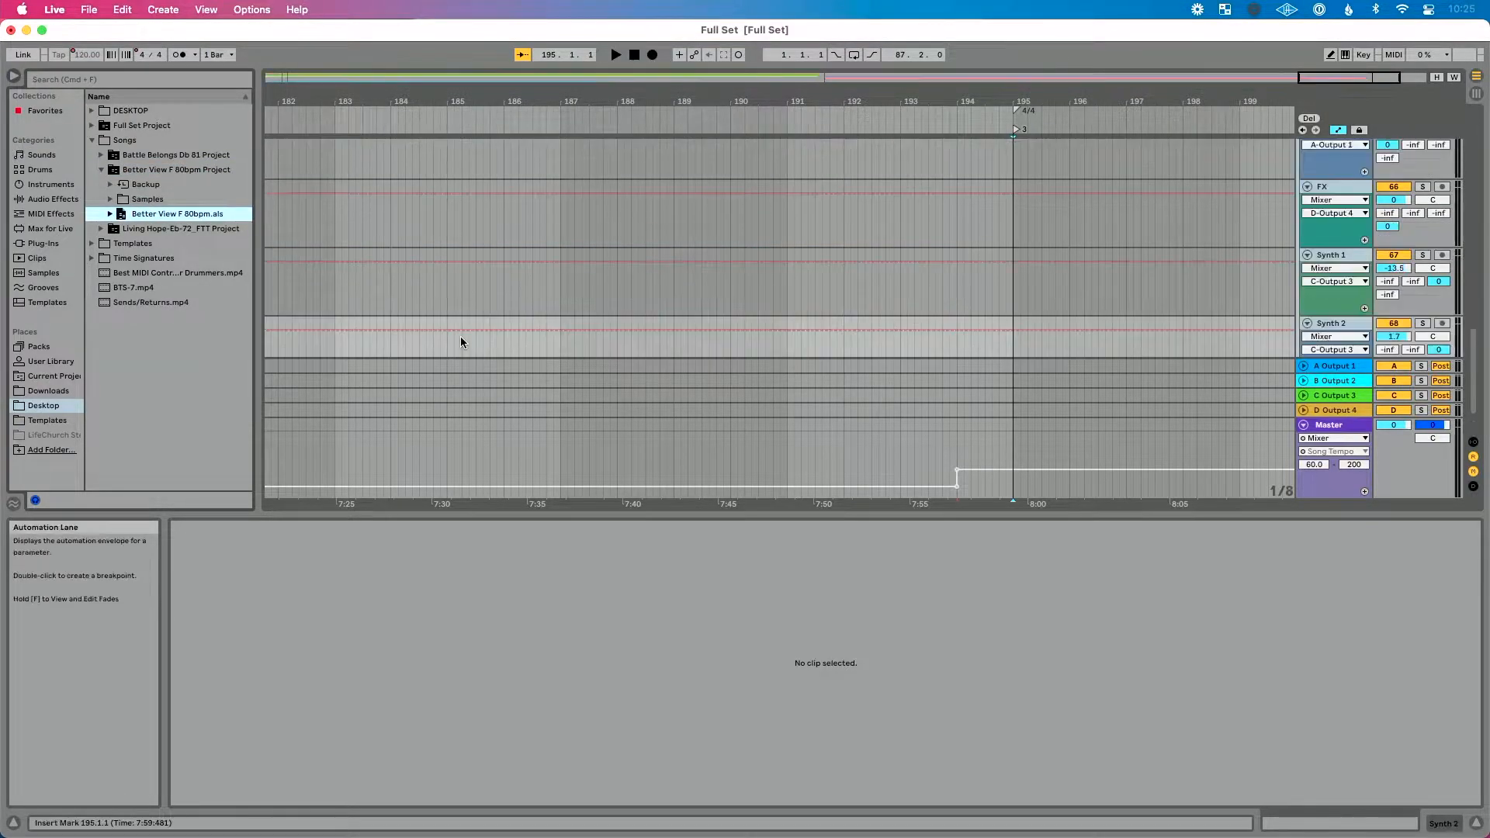
Step: Hide the browser and fold the imported Better View F group track
{"action": "key", "text": "super+alt+b"}
{"action": "key", "text": "w"}
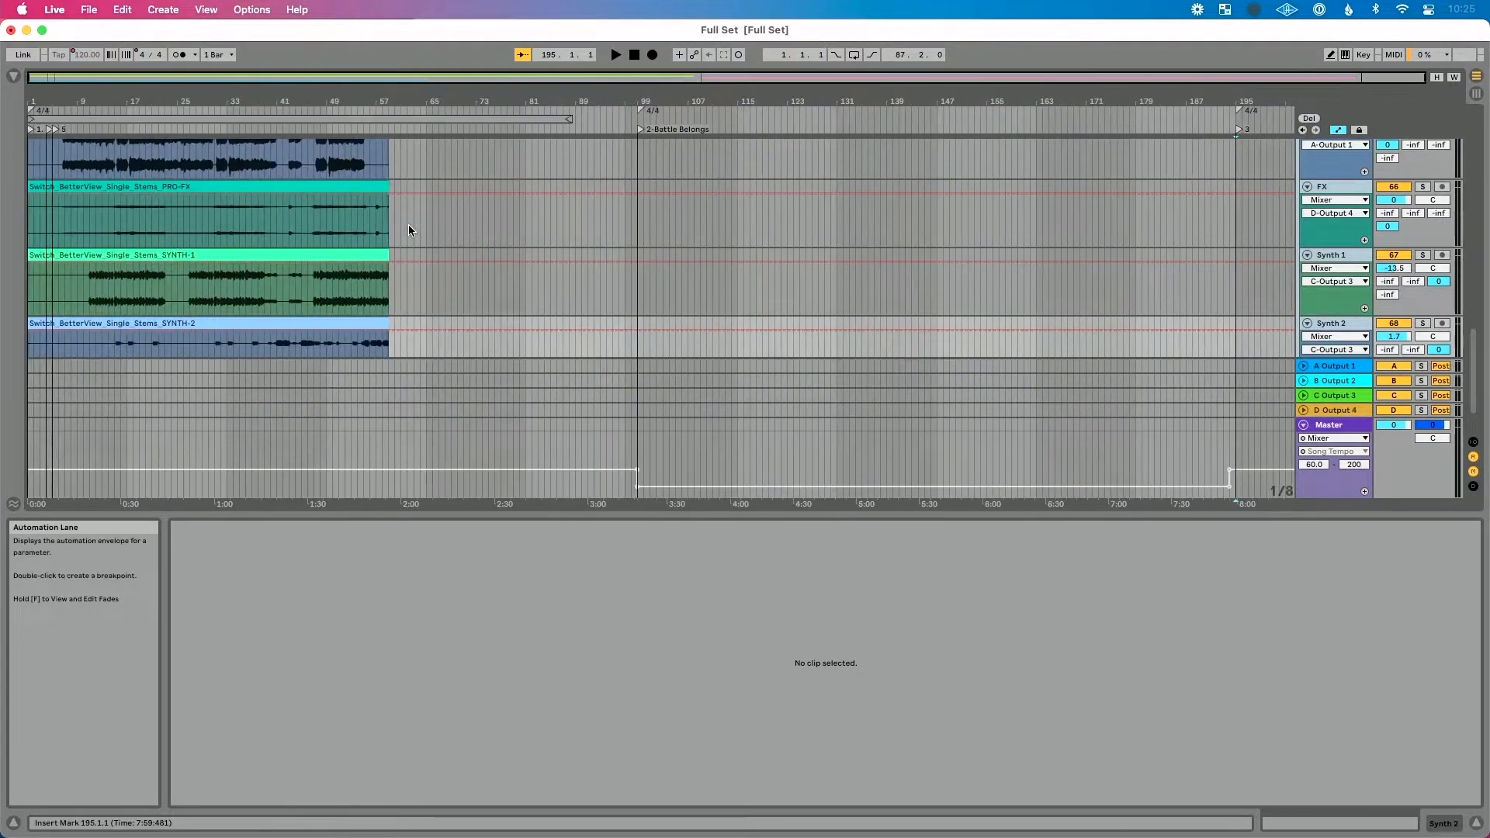
{"action": "scroll", "coordinate": [408, 225], "scroll_direction": "up", "scroll_amount": 15}
{"action": "scroll", "coordinate": [784, 259], "scroll_direction": "down", "scroll_amount": 4}
{"action": "left_click", "coordinate": [1305, 273]}
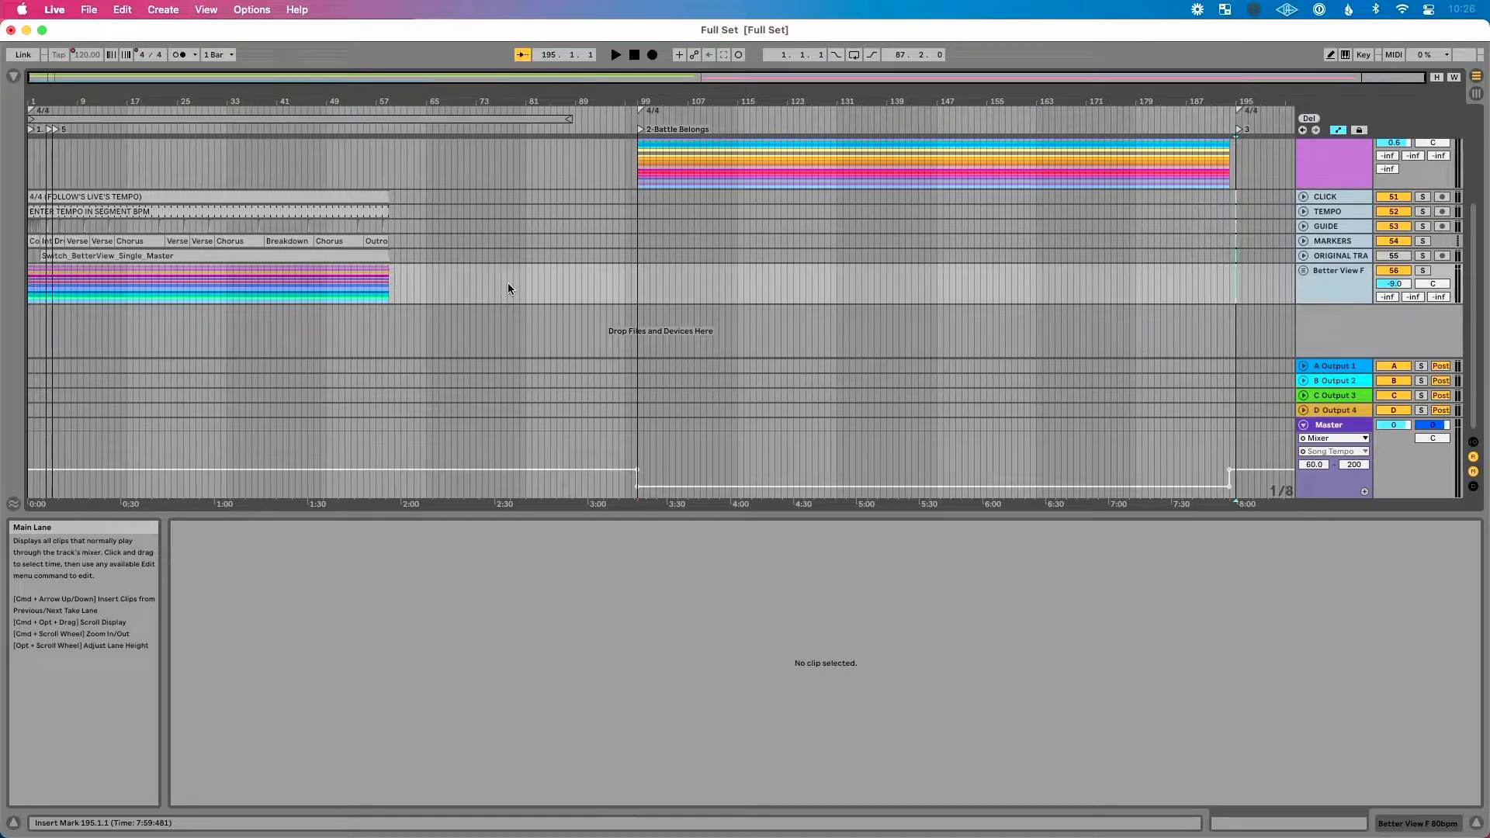
Step: Move all imported Better View clips from the start of the arrangement to locator 3 at bar 195
{"action": "left_click_drag", "start_coordinate": [411, 291], "coordinate": [26, 200]}
{"action": "key", "text": "super+x"}
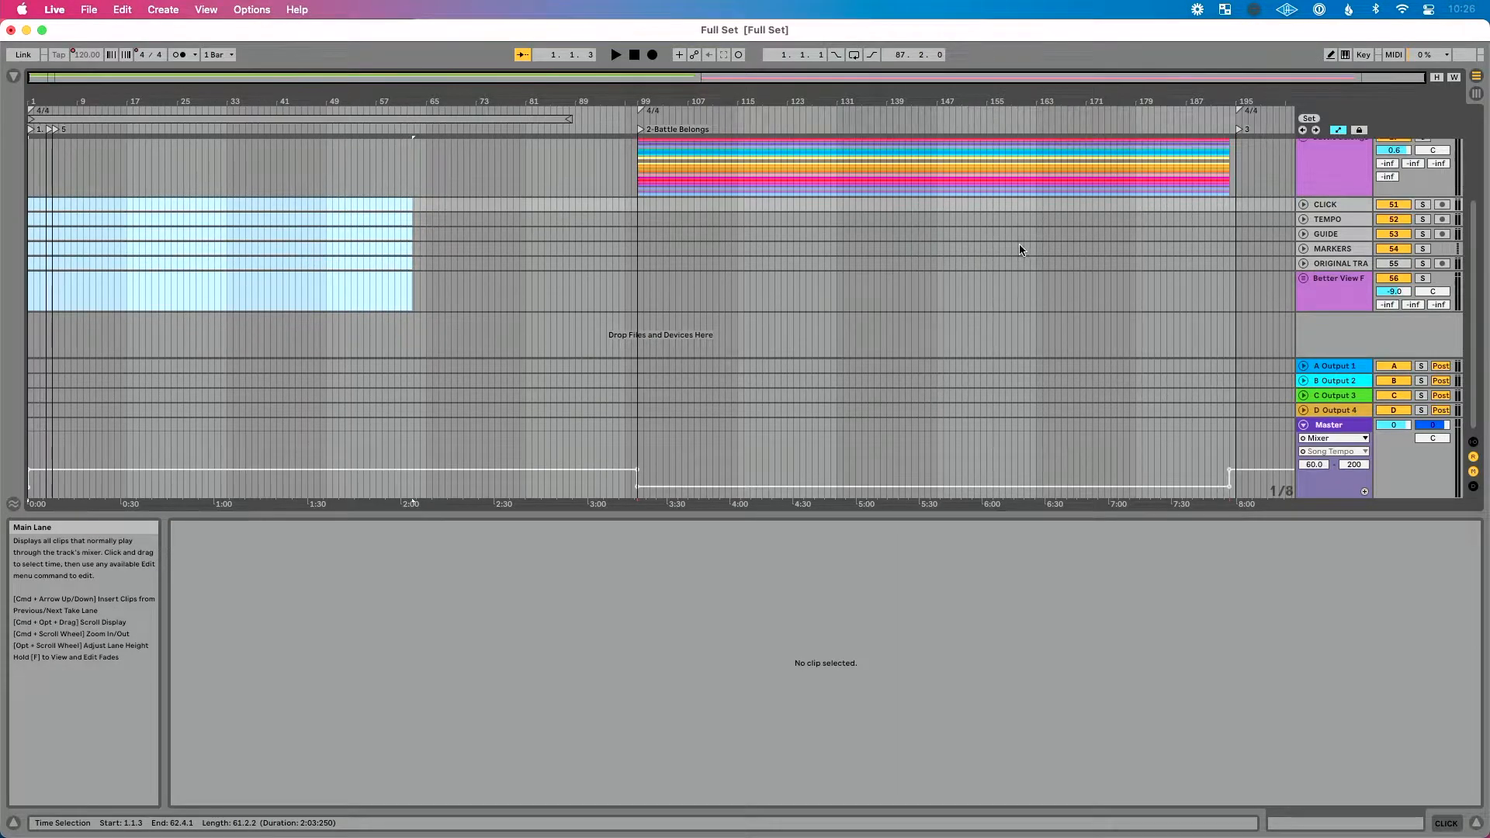
{"action": "left_click", "coordinate": [1264, 206]}
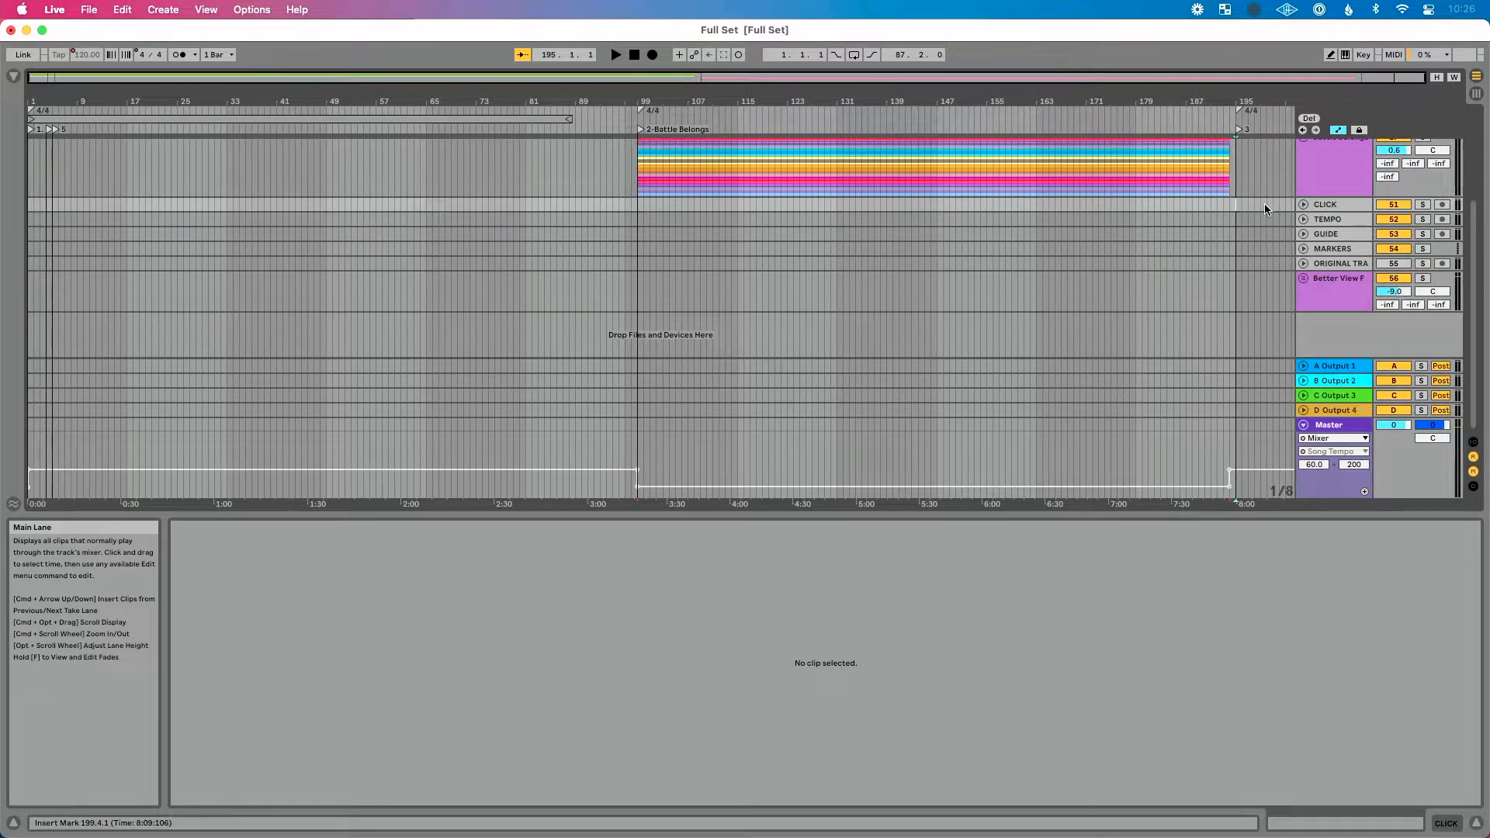
{"action": "key", "text": "super+v"}
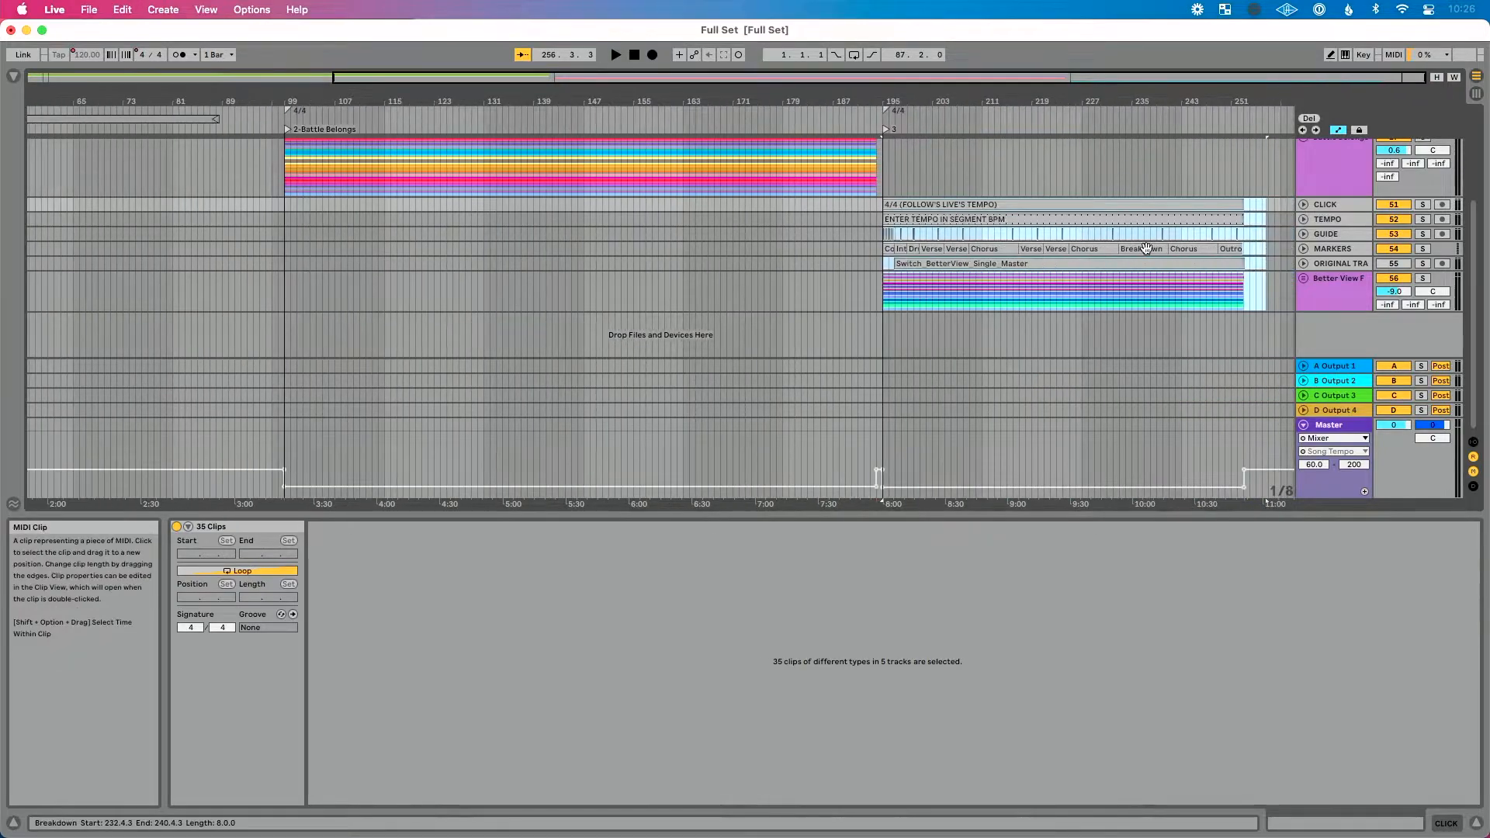
Step: Move the Better View clips from the imported CLICK, TEMPO, GUIDE, MARKERS and ORIGINAL TRACK tracks to the template's matching tracks at bar 195
{"action": "left_click", "coordinate": [1260, 262], "text": "shift"}
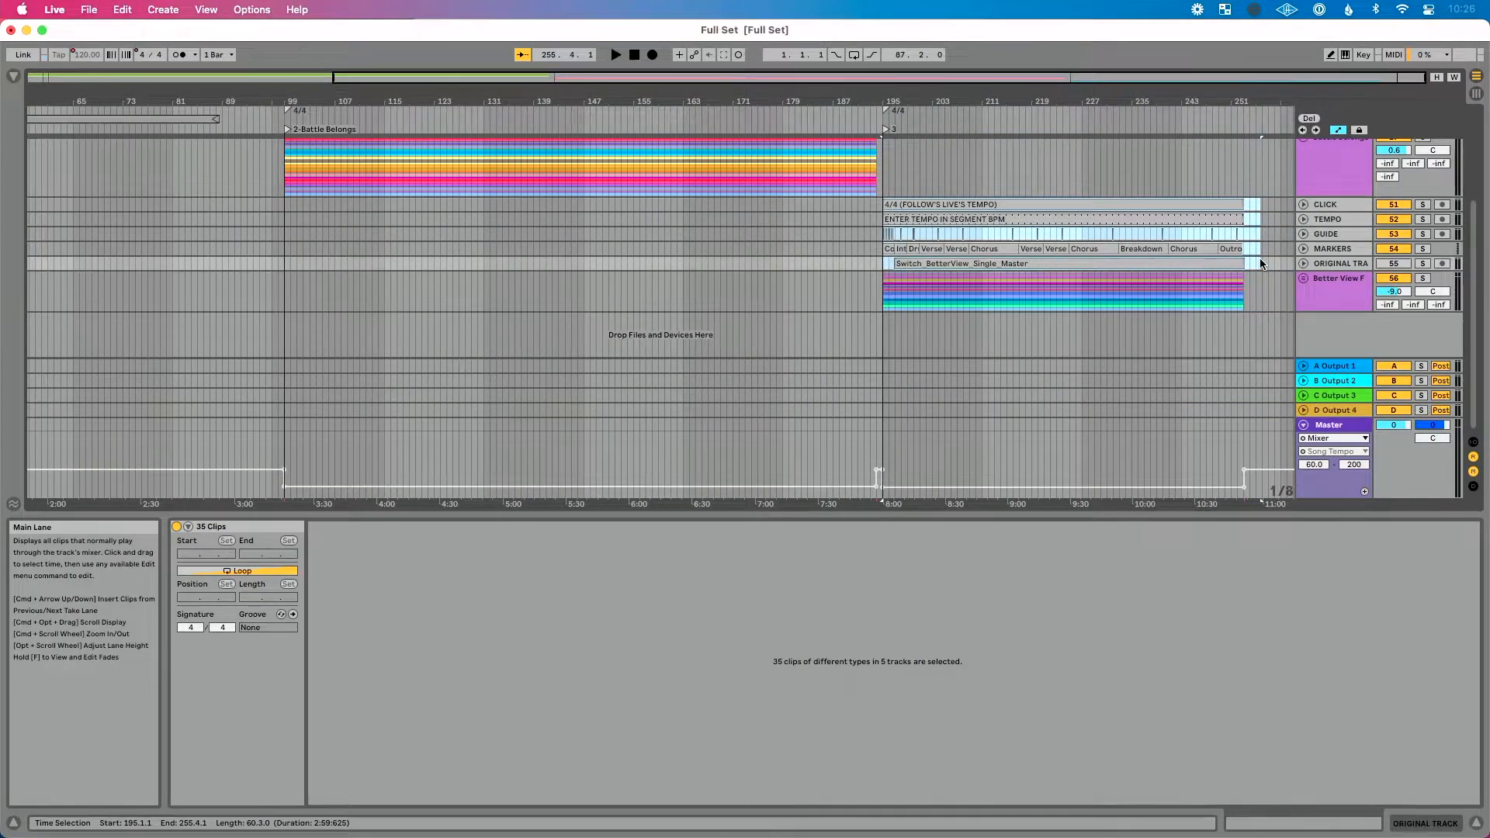
{"action": "scroll", "coordinate": [1014, 193], "scroll_direction": "up", "scroll_amount": 5}
{"action": "left_click", "coordinate": [919, 142]}
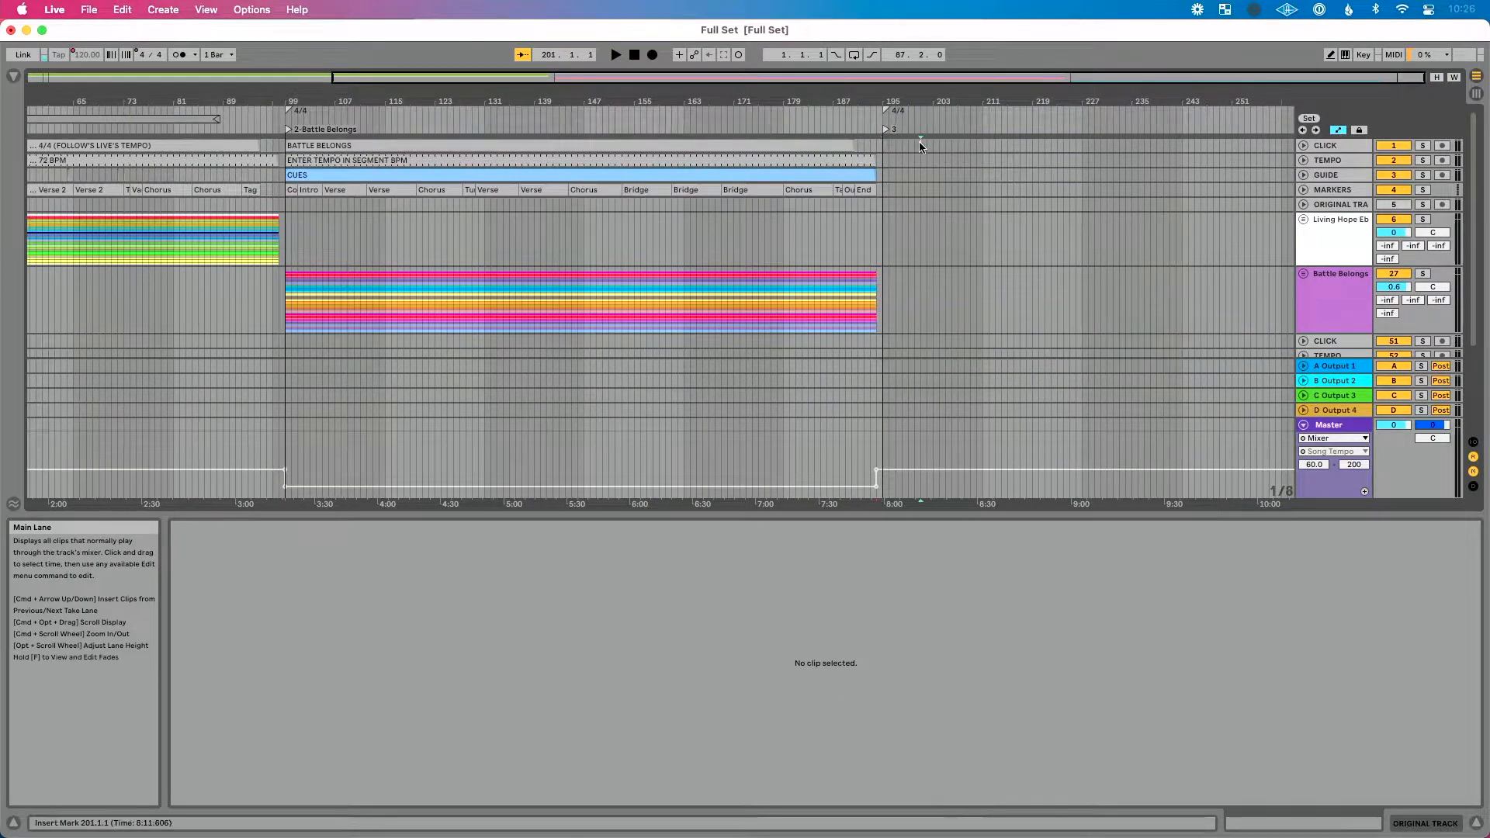
{"action": "key", "text": "super+v"}
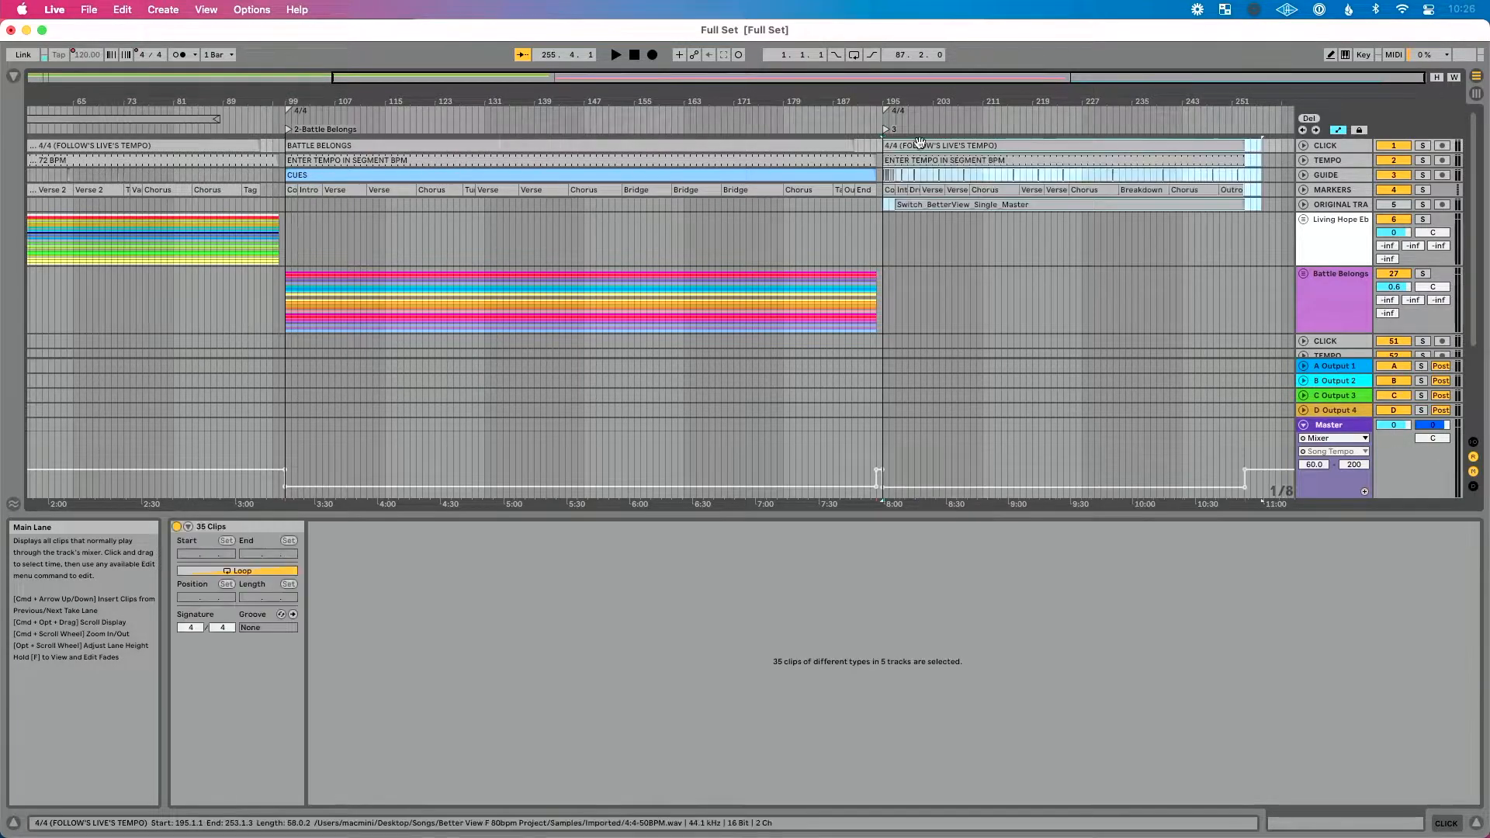
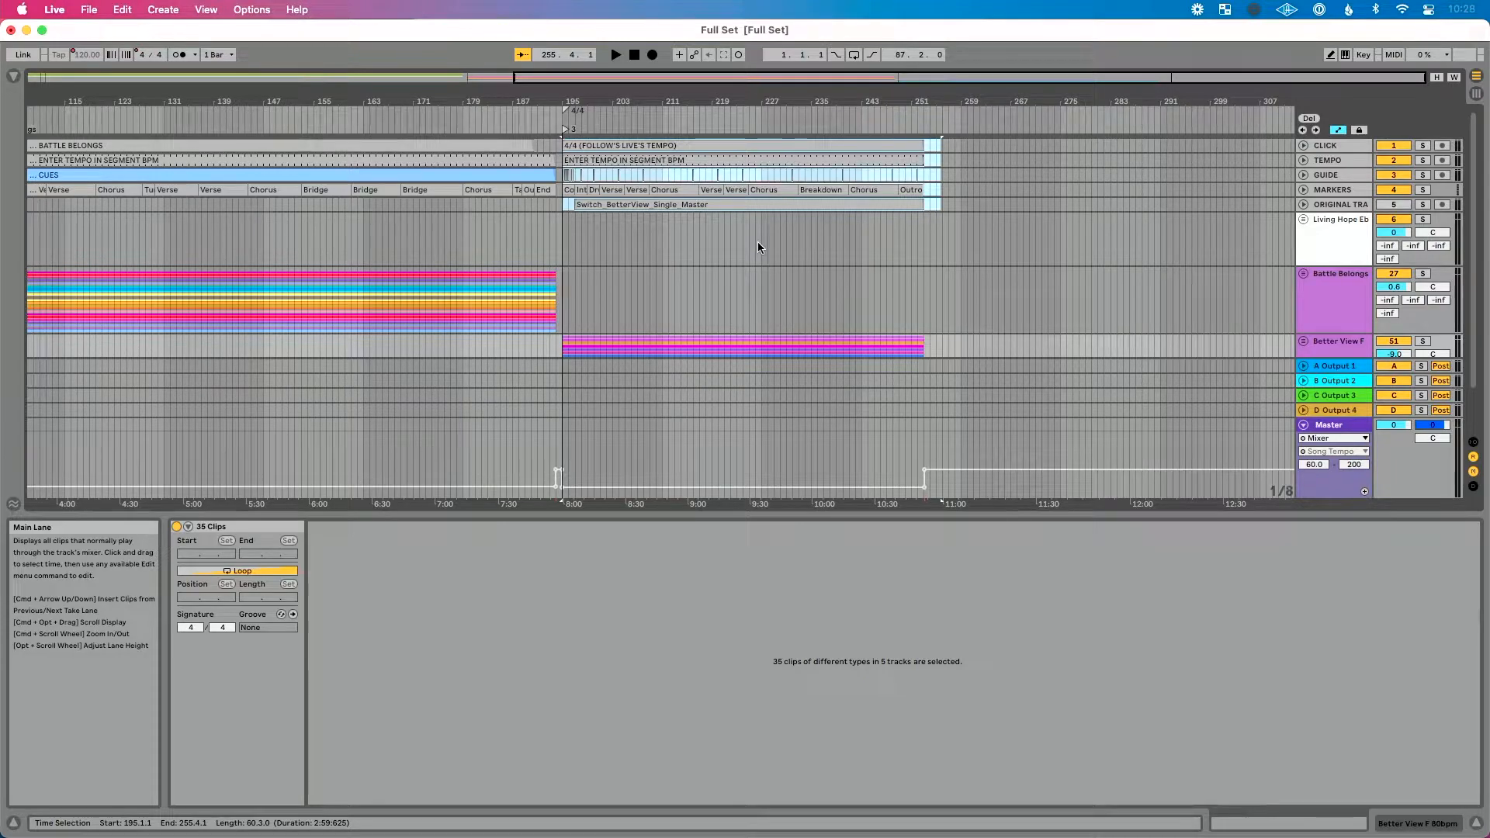
Step: Save the set and collect files from elsewhere, other Projects and the User Library into the project, leaving out Factory Packs
{"action": "key", "text": "super+s"}
{"action": "left_click", "coordinate": [87, 11]}
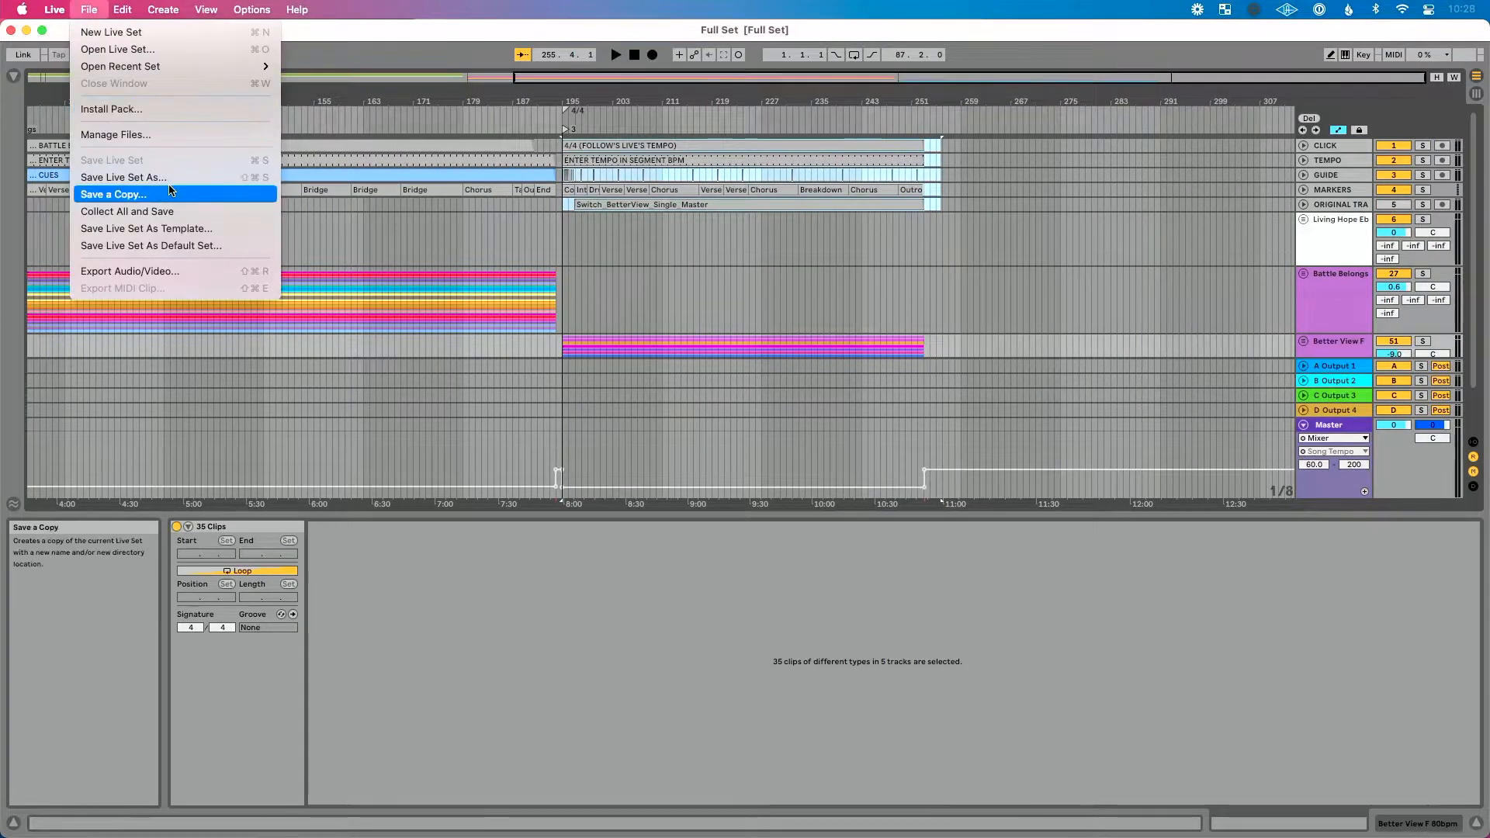
{"action": "left_click", "coordinate": [196, 210]}
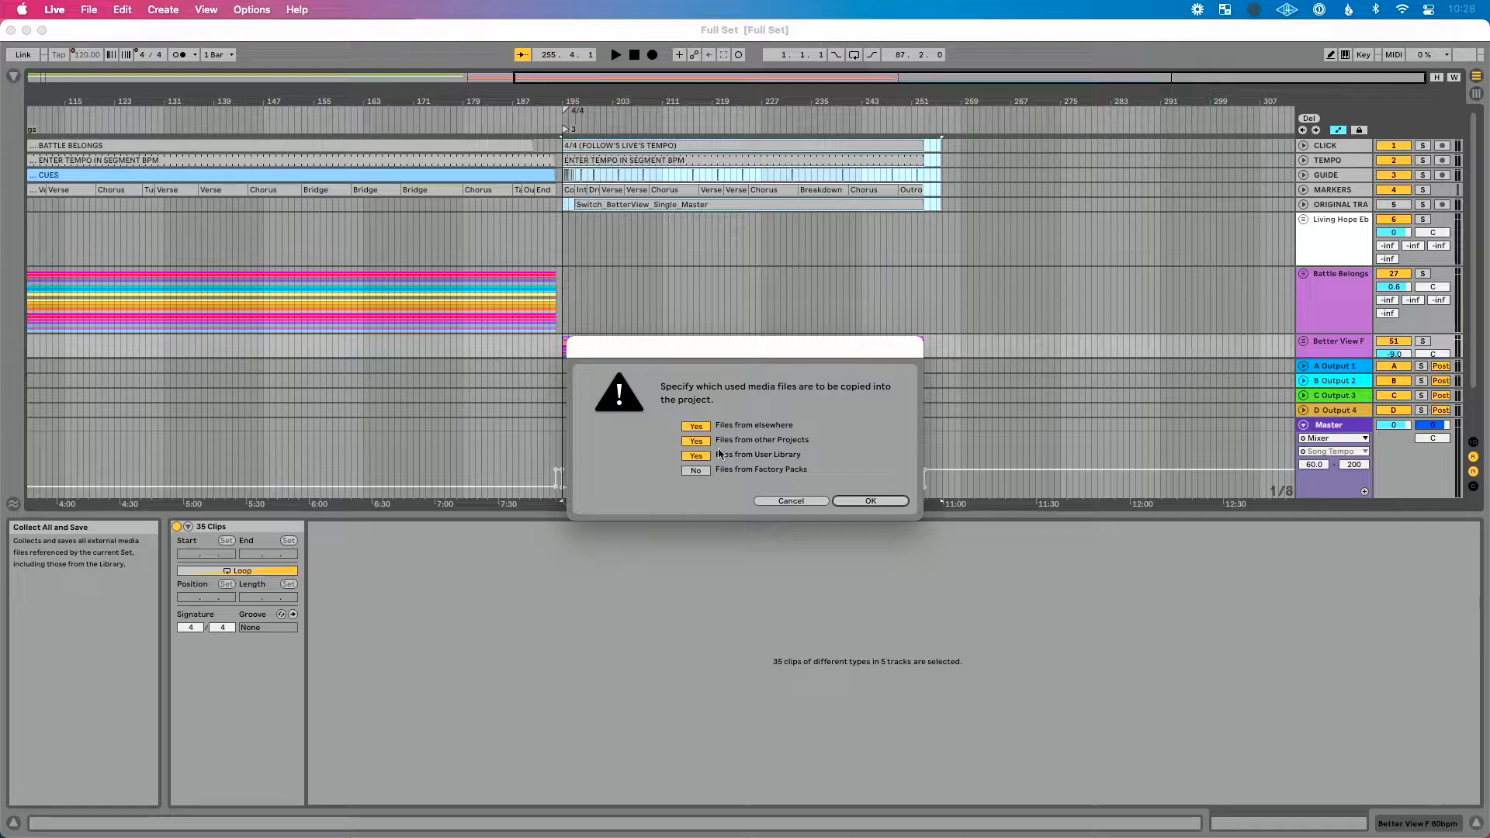
{"action": "left_click", "coordinate": [871, 500]}
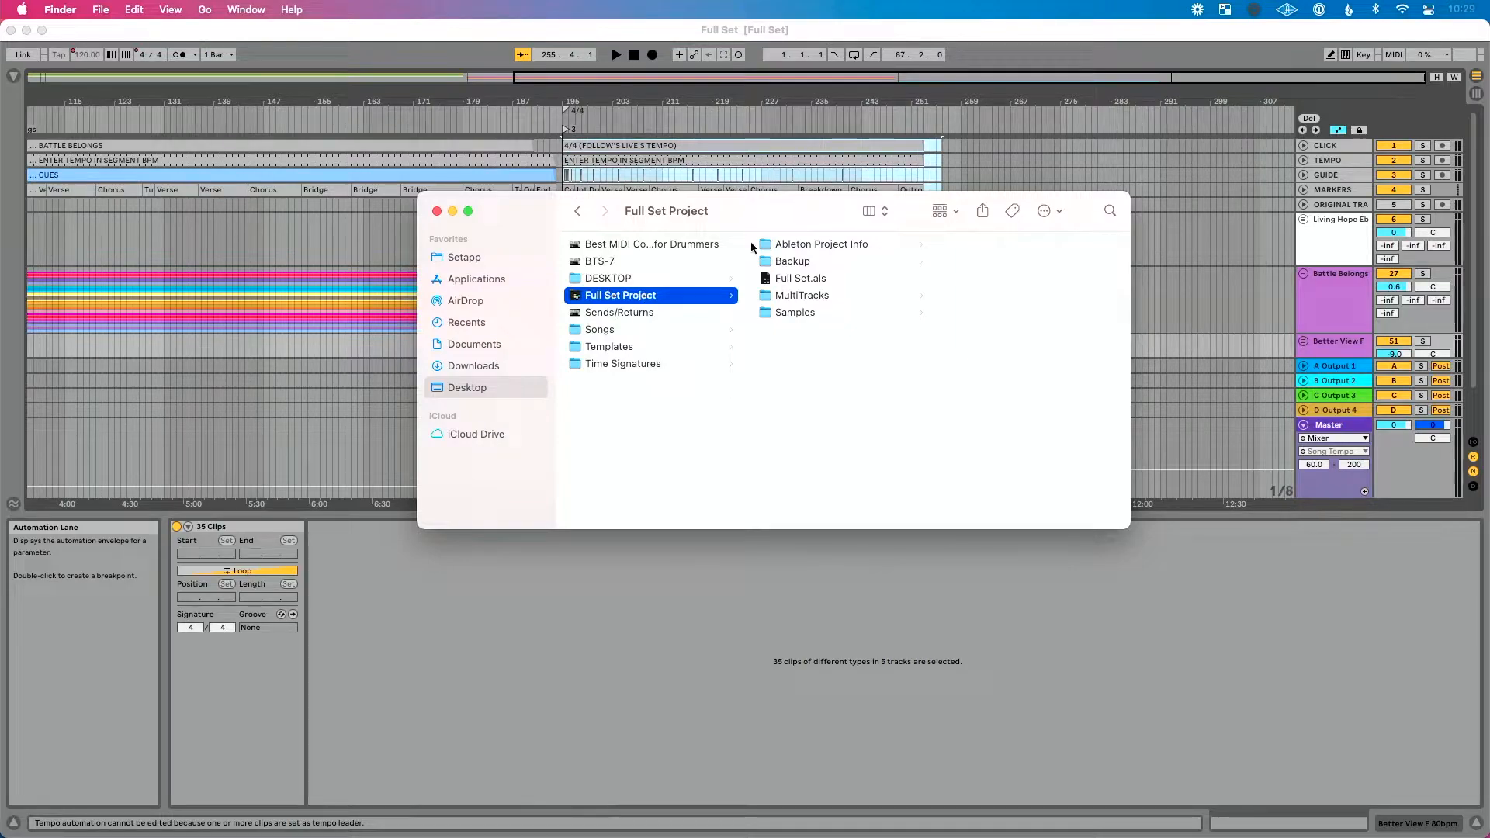
Step: In Finder, examine the collected audio files in the Full Set Project's MultiTracks folder and its Samples/Imported folder
{"action": "left_click", "coordinate": [841, 314]}
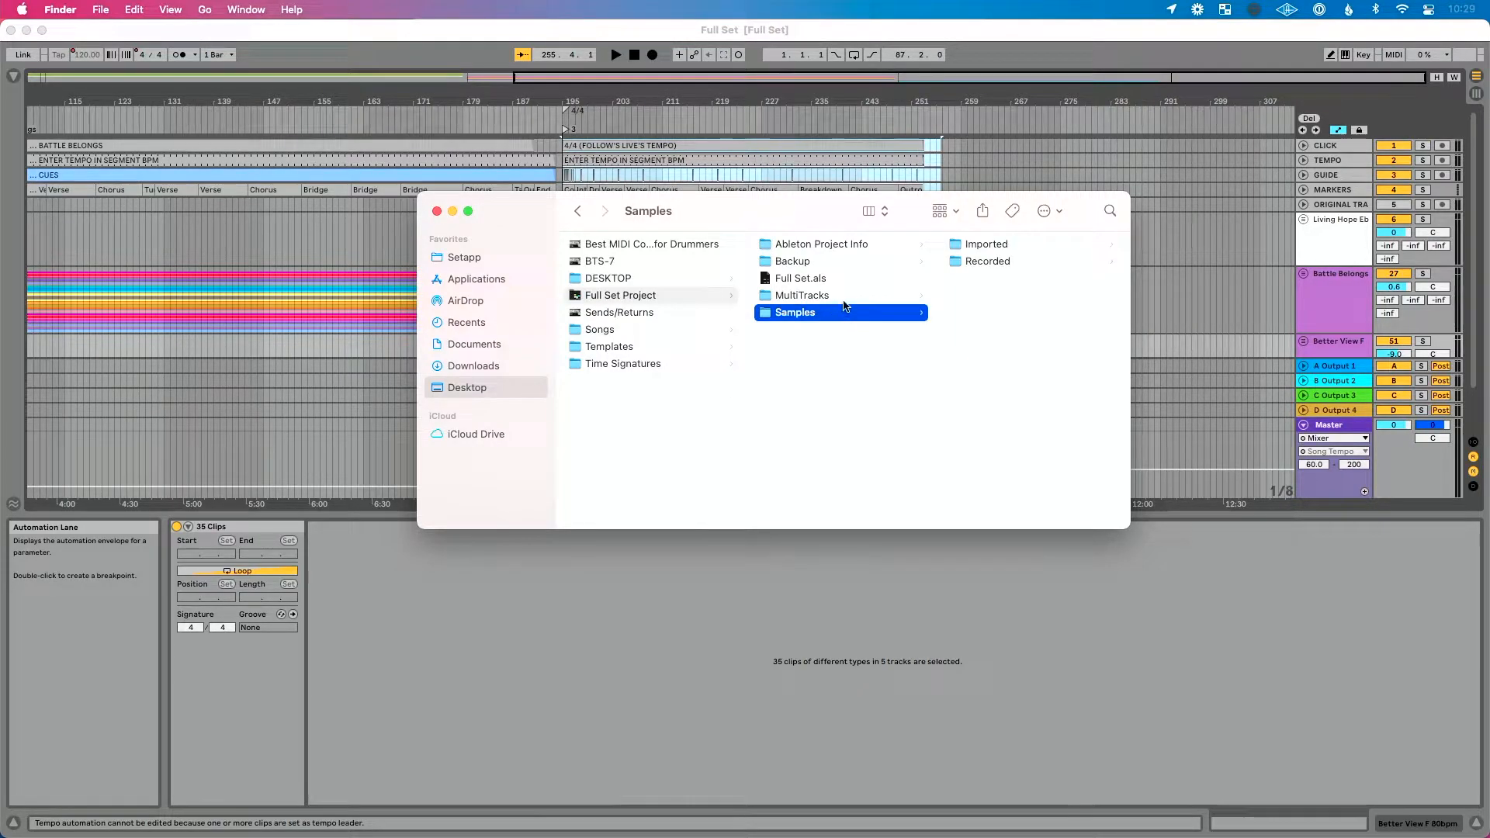
{"action": "left_click", "coordinate": [845, 299]}
{"action": "scroll", "coordinate": [1033, 318], "scroll_direction": "down", "scroll_amount": 10}
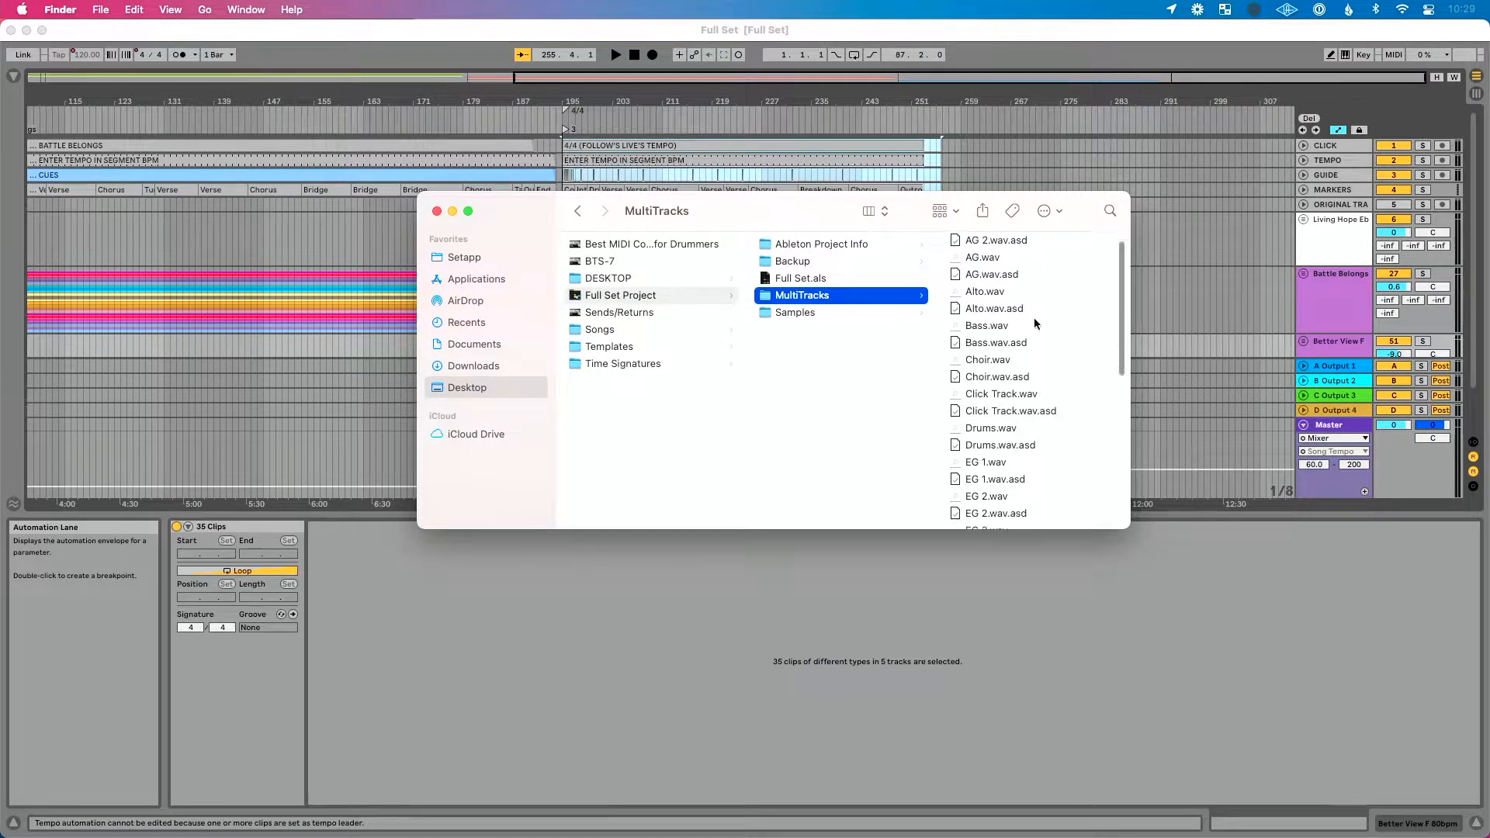
{"action": "scroll", "coordinate": [1034, 318], "scroll_direction": "up", "scroll_amount": 10}
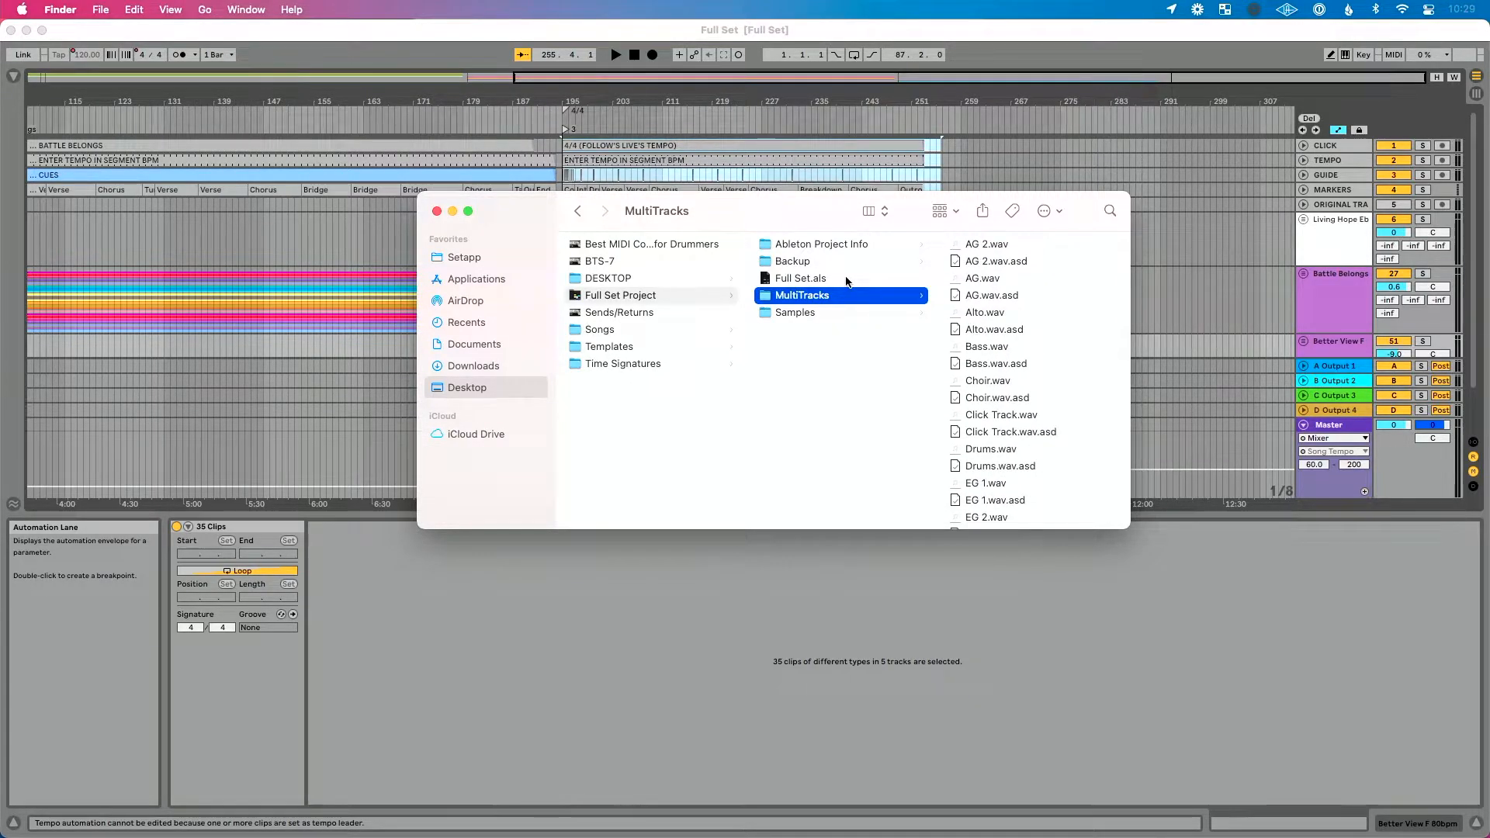
{"action": "left_click", "coordinate": [877, 312]}
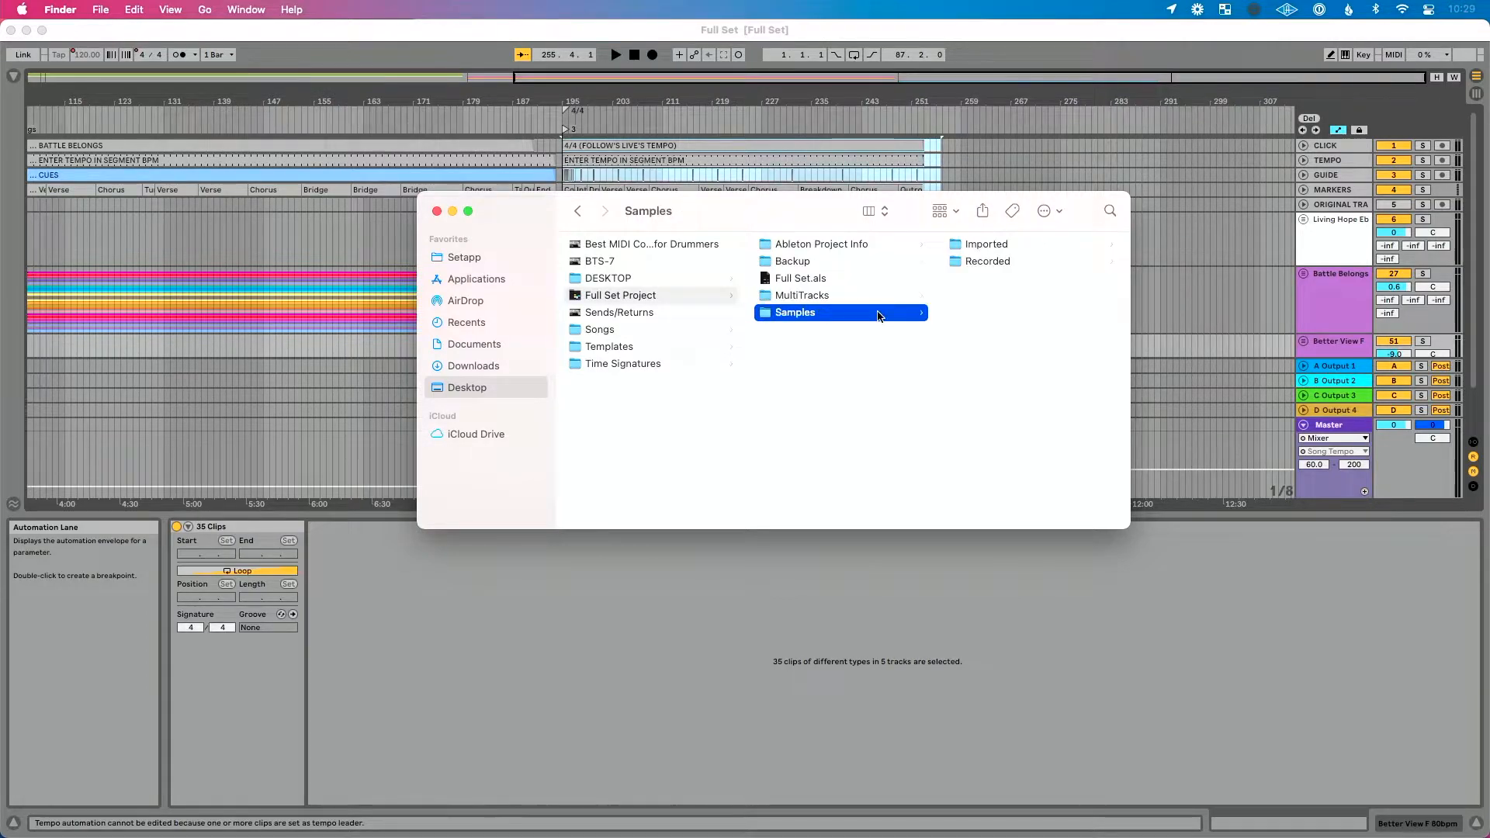
{"action": "left_click", "coordinate": [1013, 243]}
{"action": "scroll", "coordinate": [1008, 327], "scroll_direction": "down", "scroll_amount": 10}
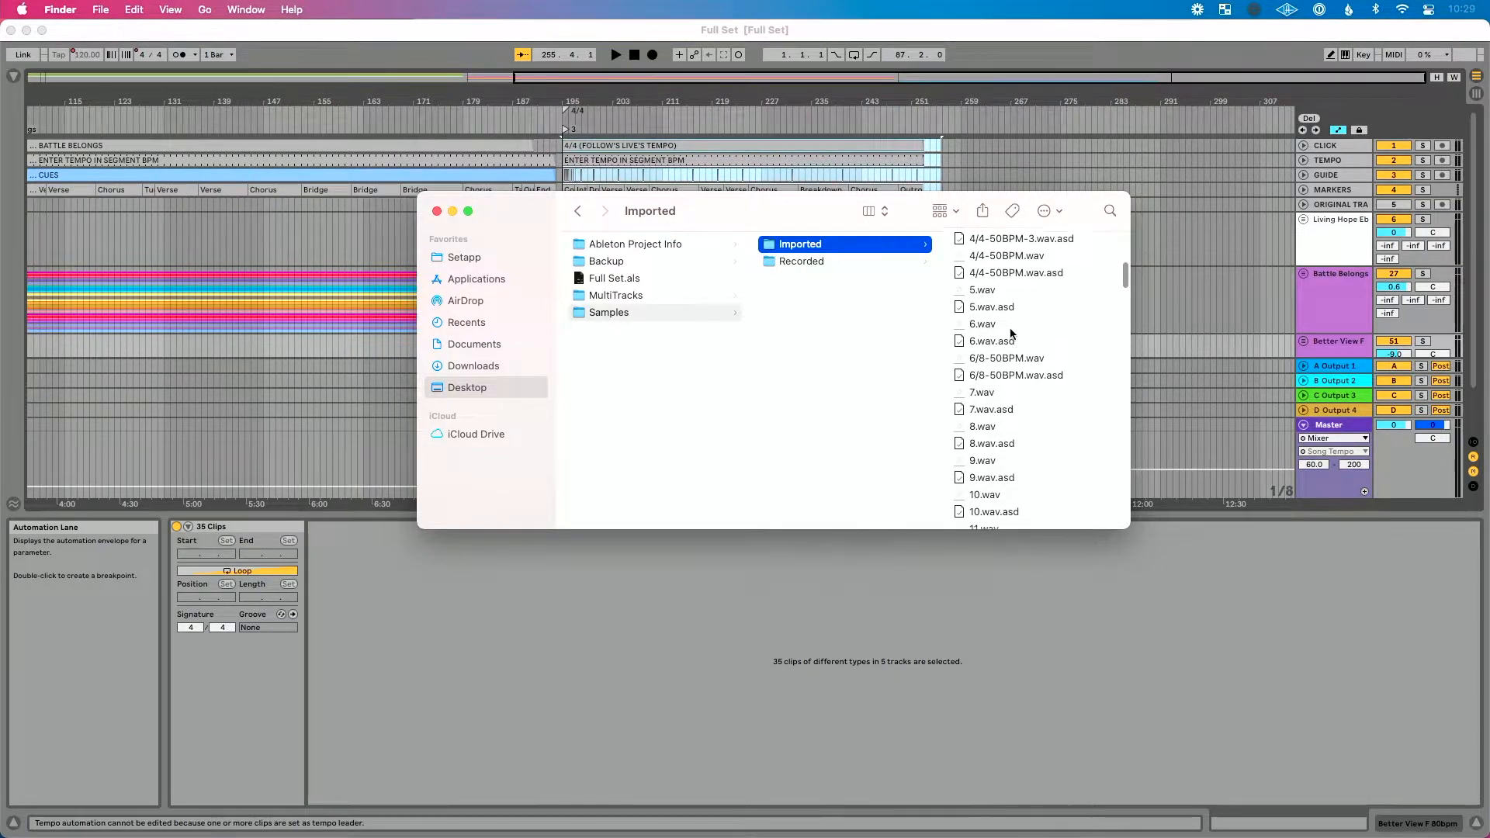
{"action": "scroll", "coordinate": [1009, 329], "scroll_direction": "up", "scroll_amount": 10}
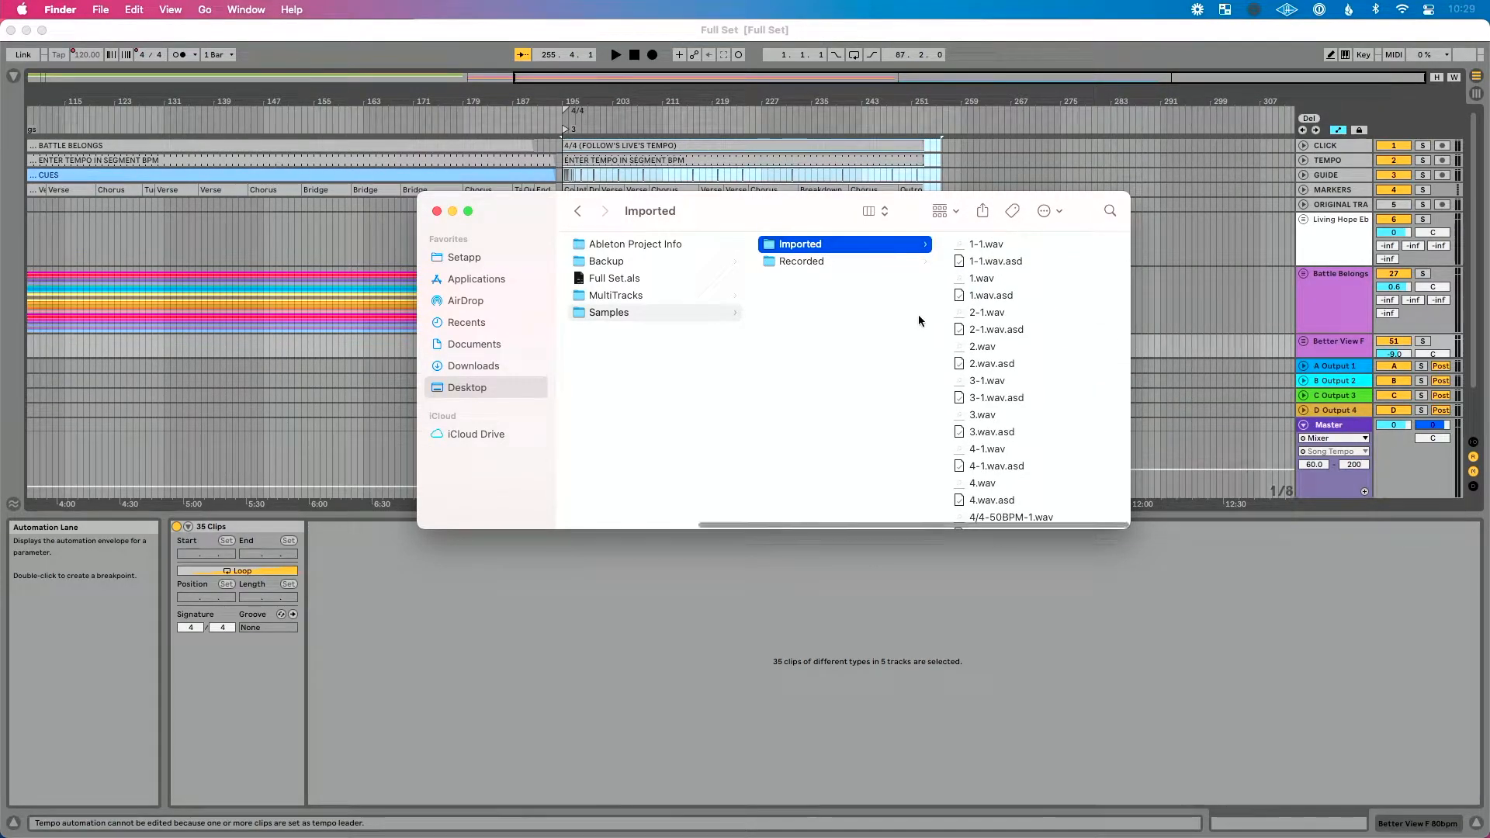
{"action": "scroll", "coordinate": [1017, 332], "scroll_direction": "down", "scroll_amount": 5}
{"action": "scroll", "coordinate": [1018, 335], "scroll_direction": "up", "scroll_amount": 5}
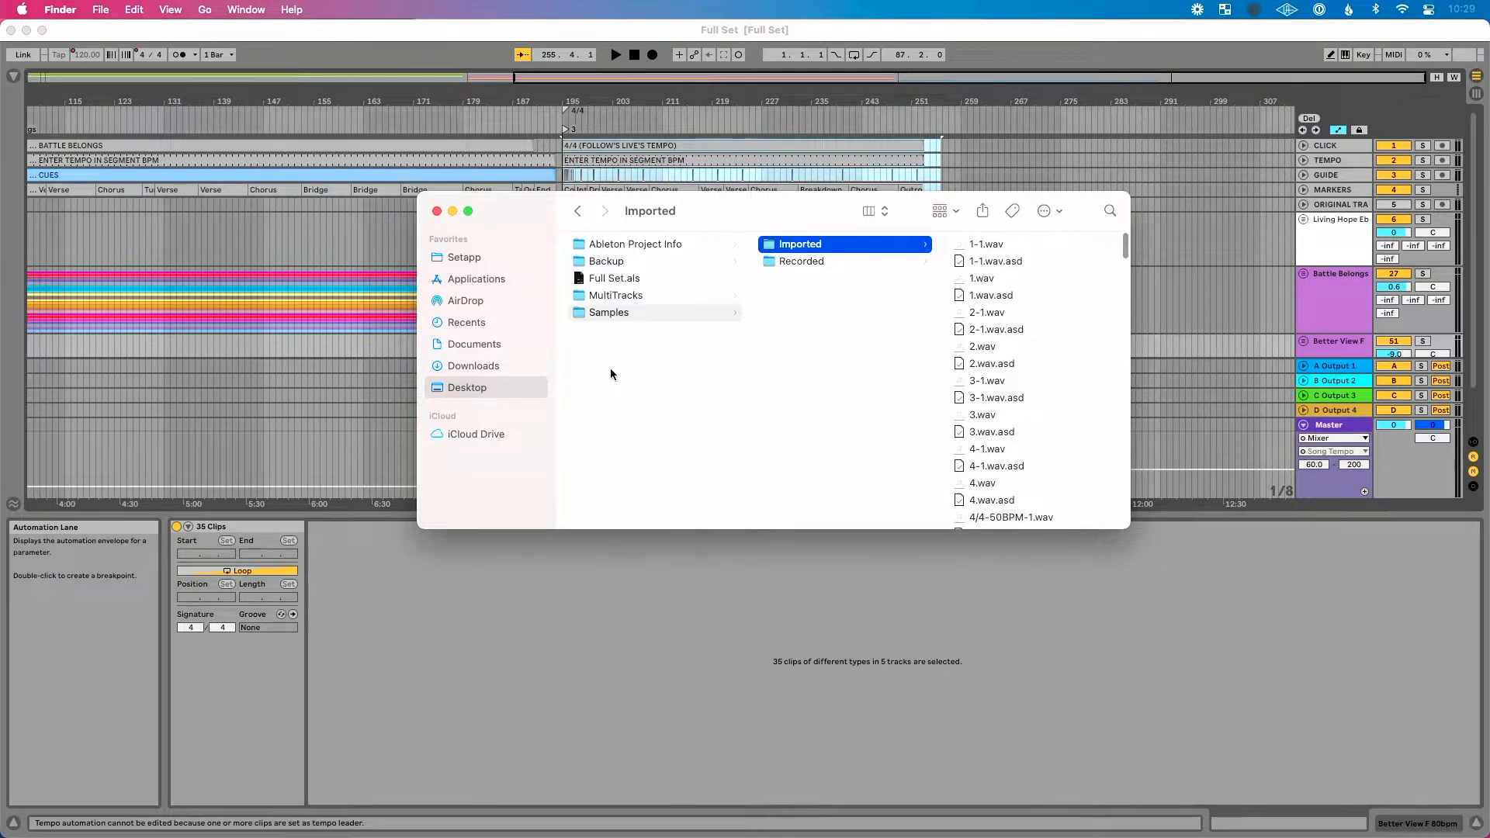
{"action": "scroll", "coordinate": [611, 368], "scroll_direction": "left", "scroll_amount": 3}
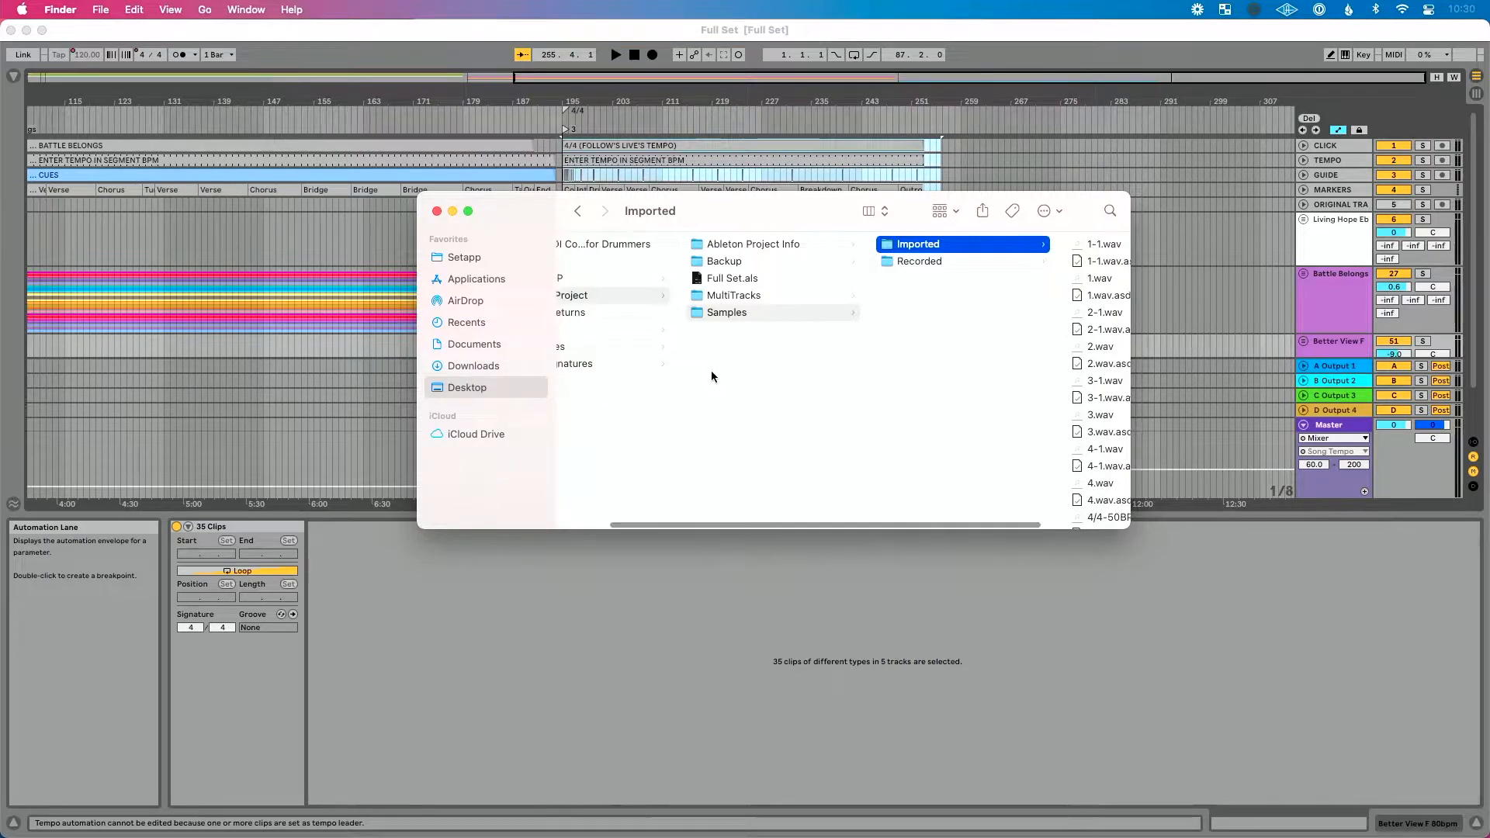
{"action": "scroll", "coordinate": [711, 370], "scroll_direction": "left", "scroll_amount": 3}
{"action": "left_click", "coordinate": [686, 299]}
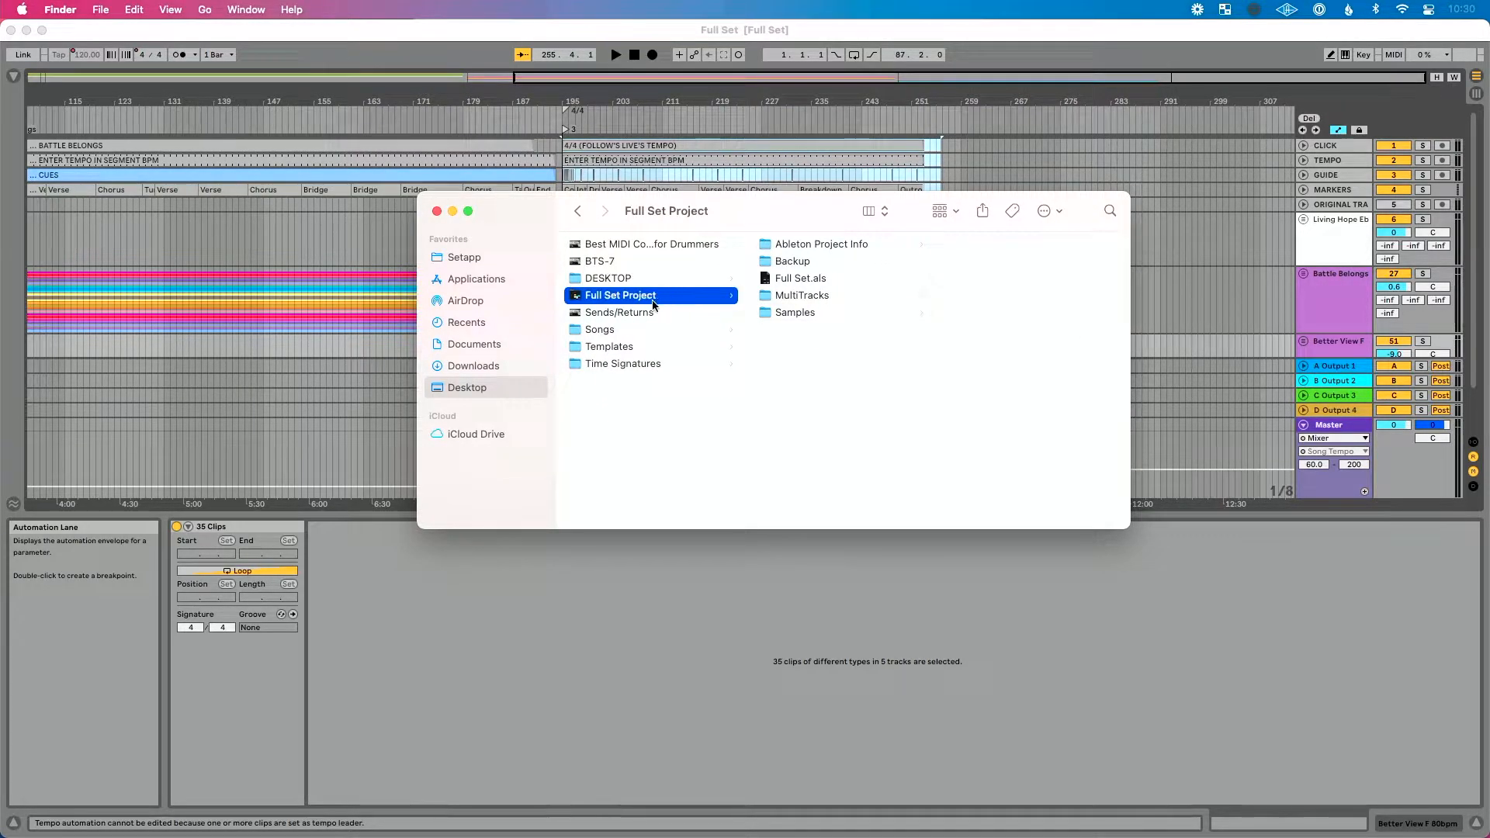
Step: Review Full Set.als and the MultiTracks and Samples folders alongside it, check the project folder's compress option, and close the Finder window
{"action": "left_click", "coordinate": [813, 279]}
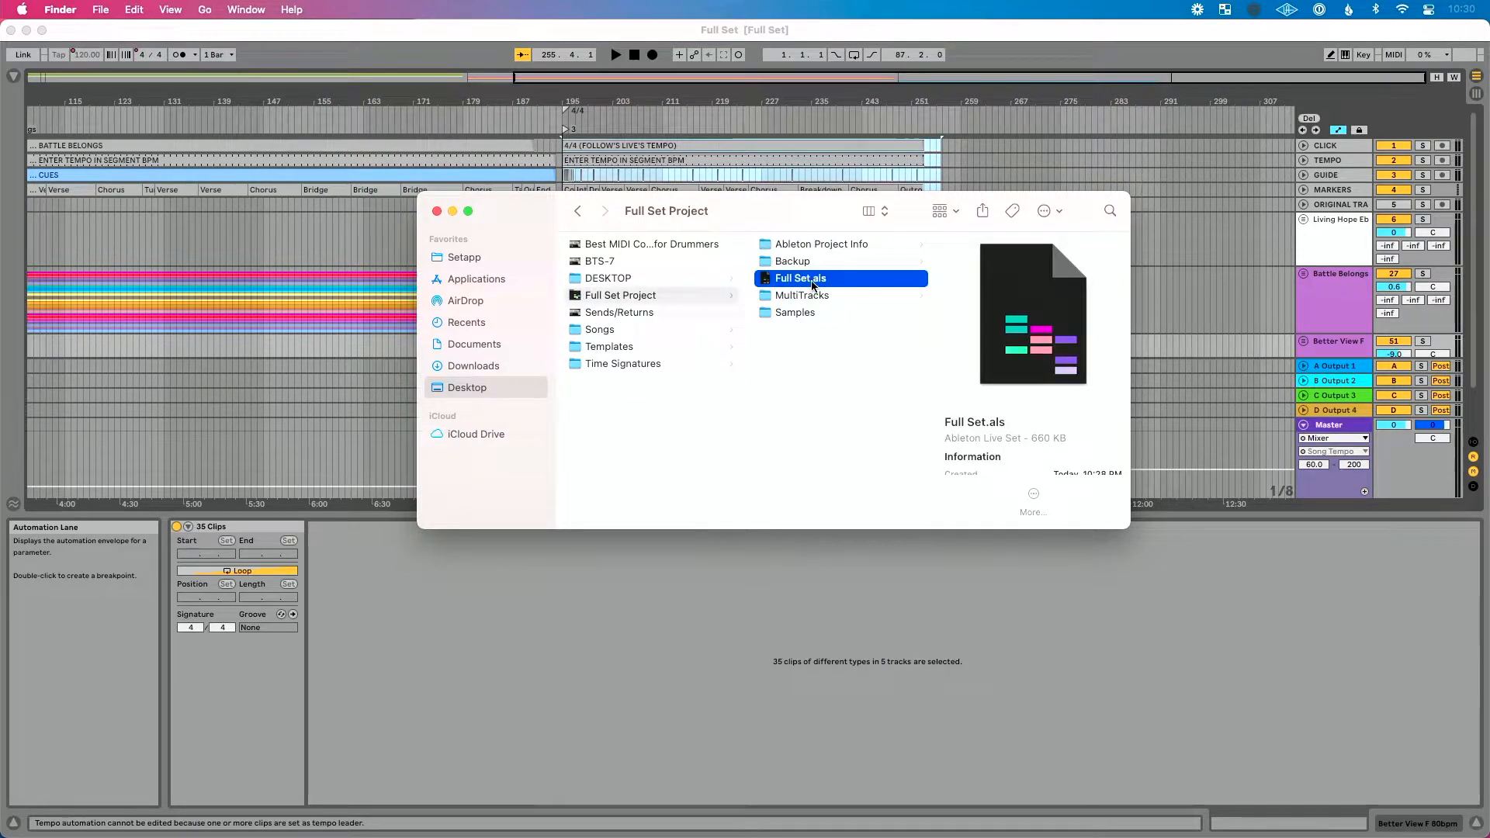
{"action": "left_click", "coordinate": [685, 300]}
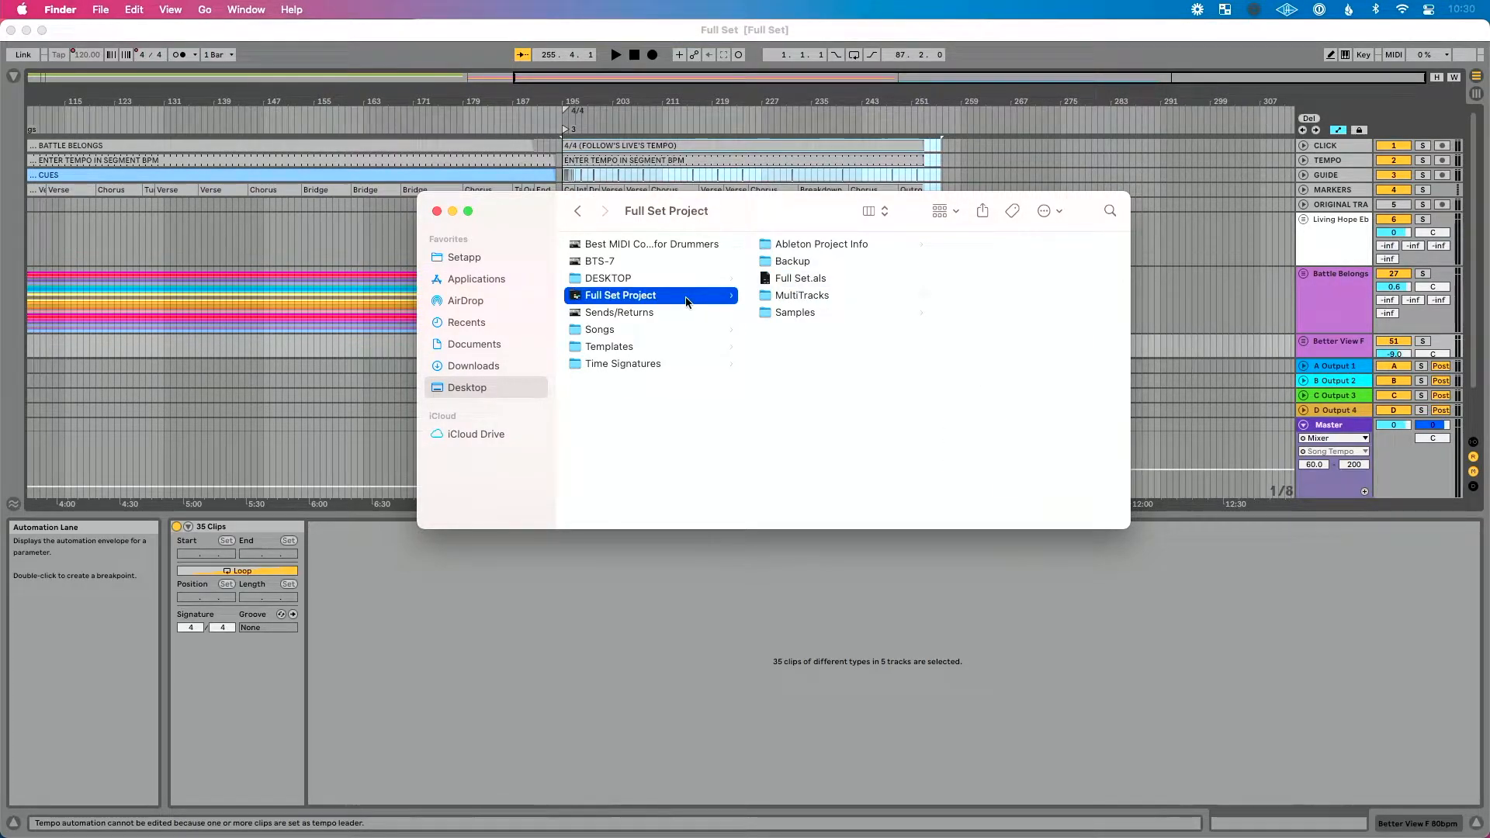
{"action": "left_click", "coordinate": [832, 279]}
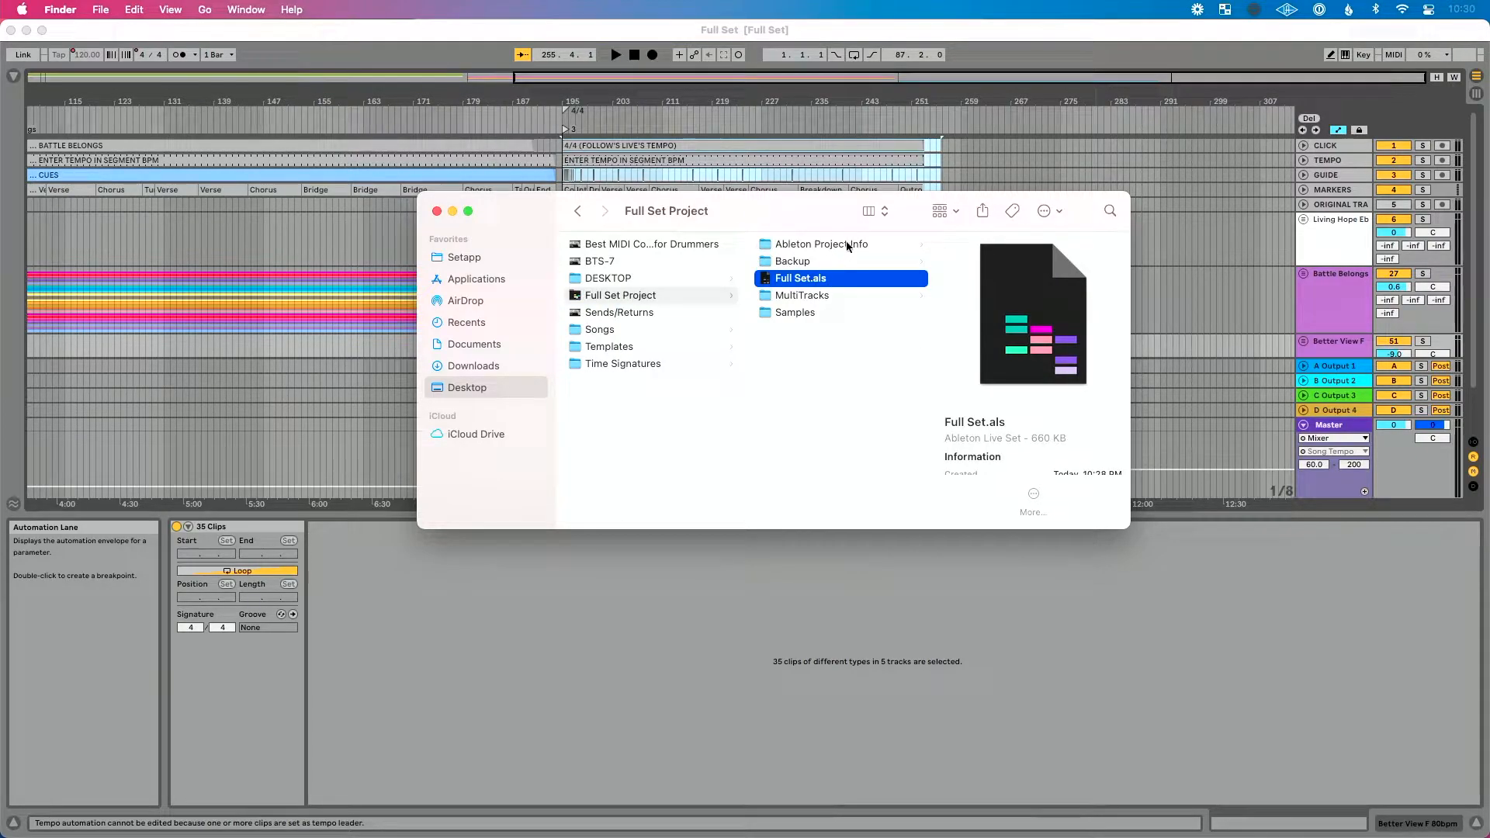
{"action": "left_click", "coordinate": [827, 295]}
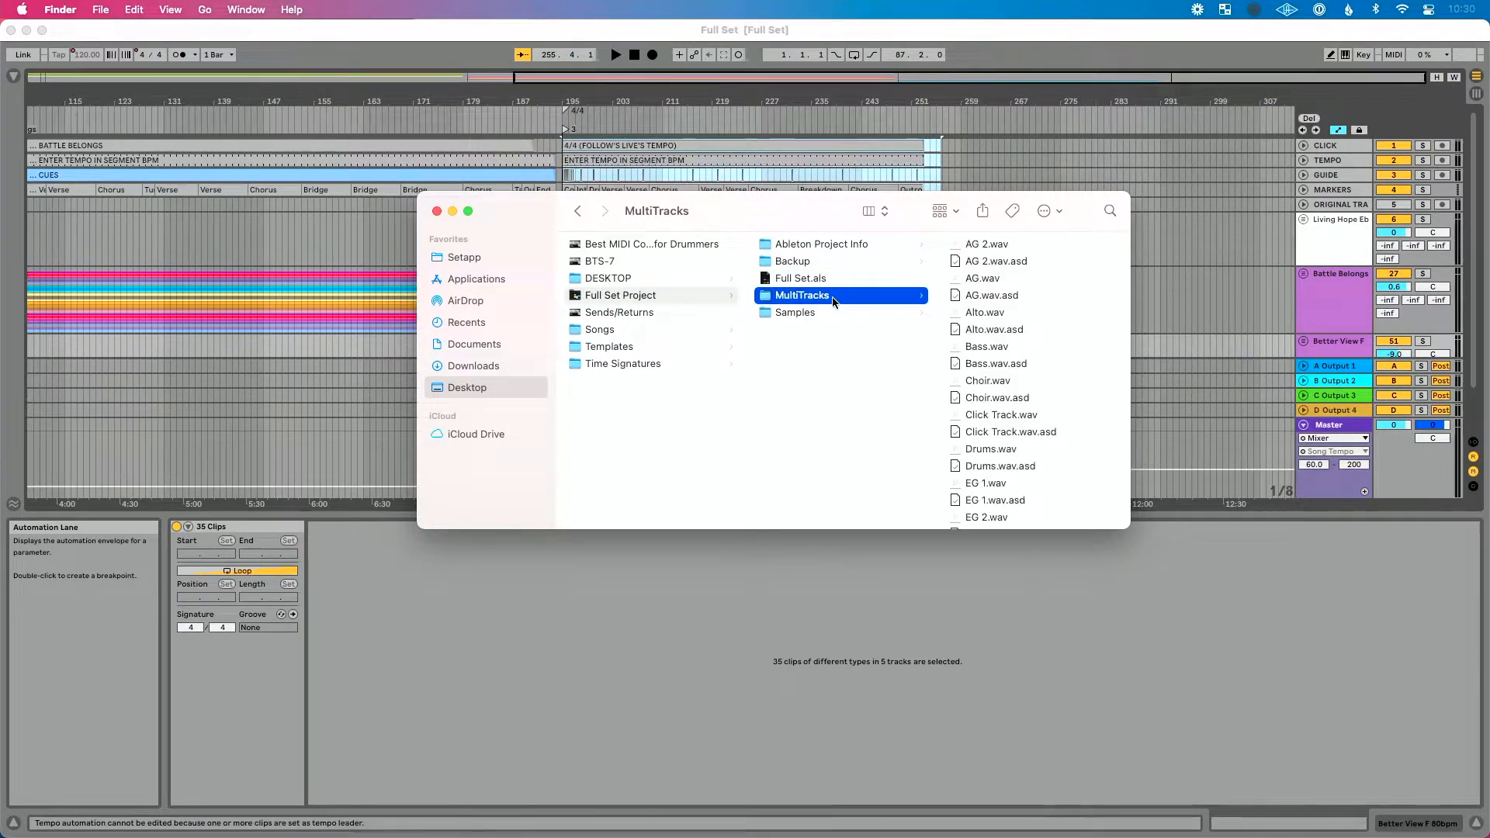
{"action": "left_click", "coordinate": [832, 311]}
{"action": "left_click", "coordinate": [664, 296]}
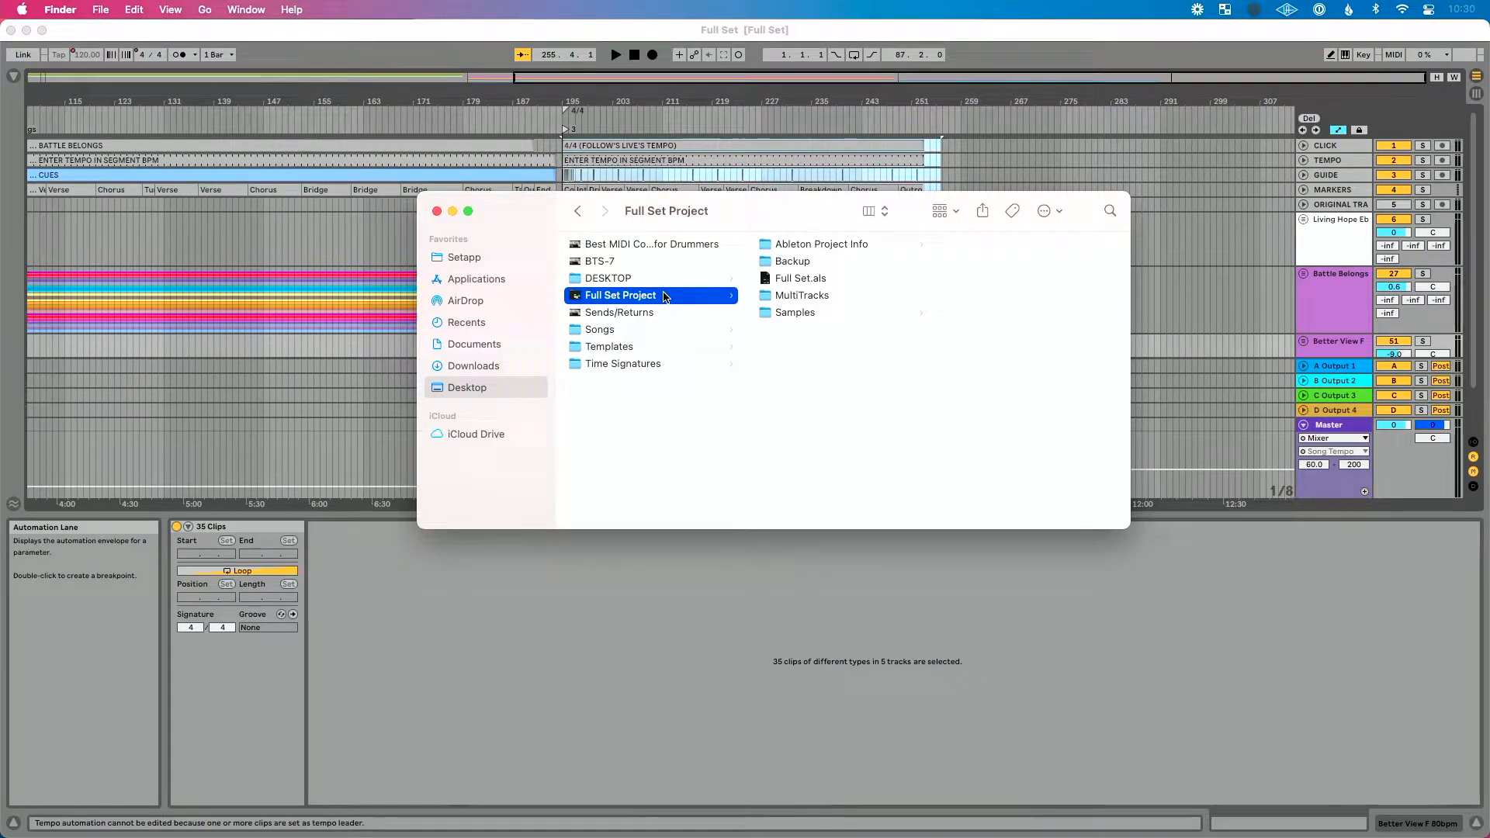
{"action": "right_click", "coordinate": [665, 296]}
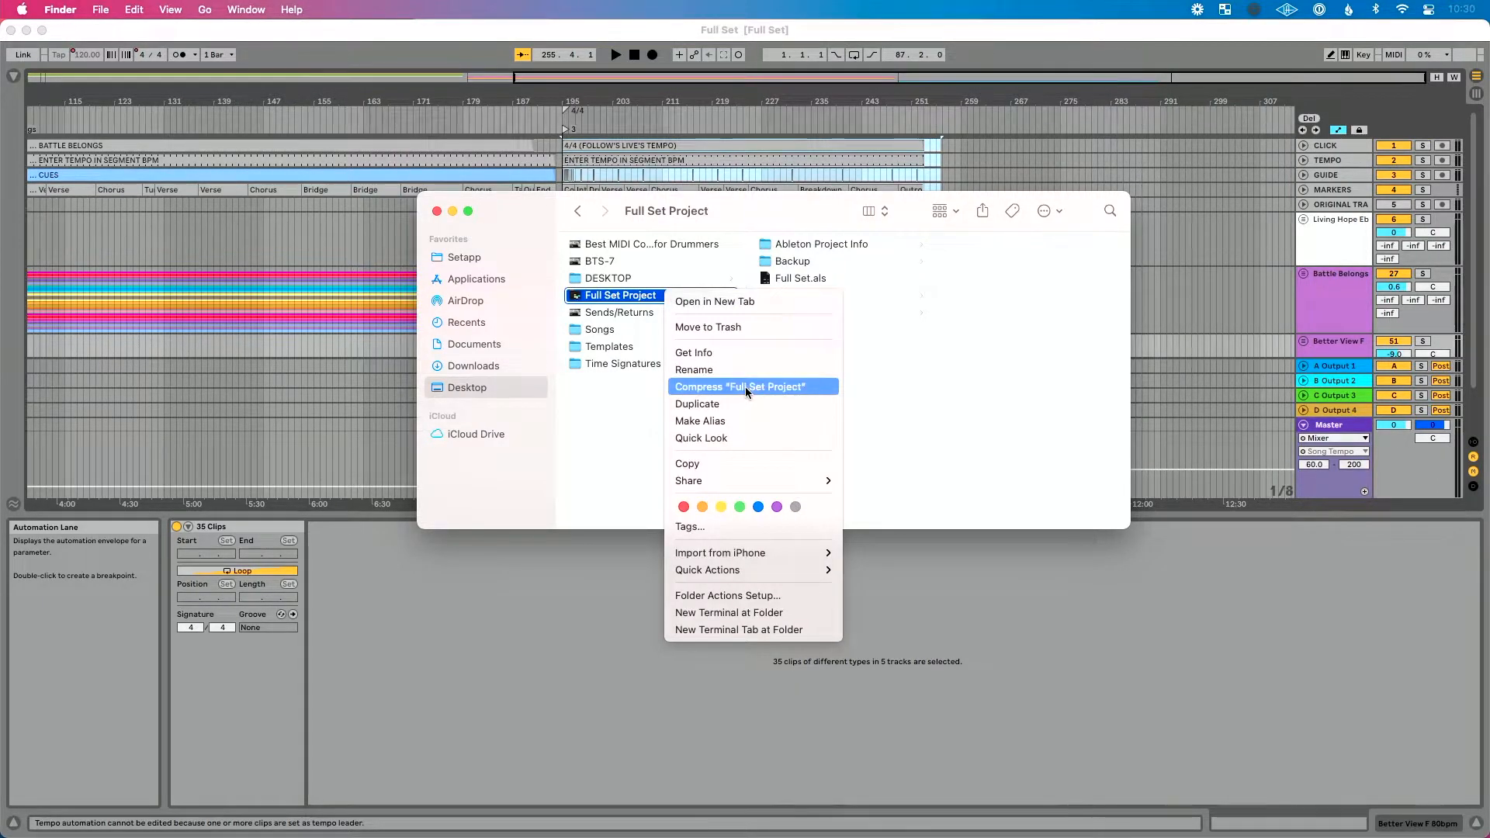
{"action": "left_click", "coordinate": [870, 362]}
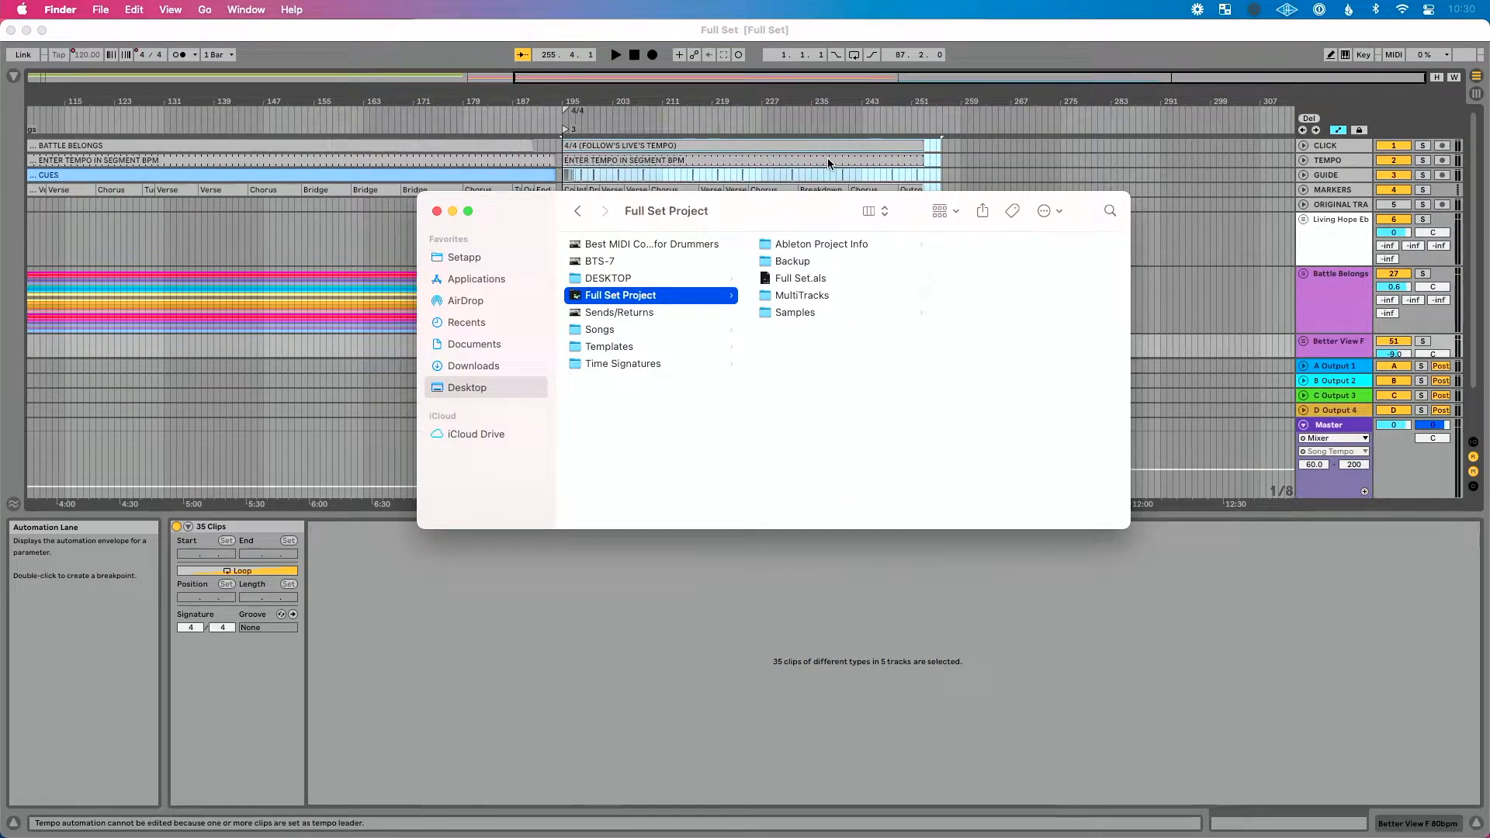
{"action": "key", "text": "super+w"}
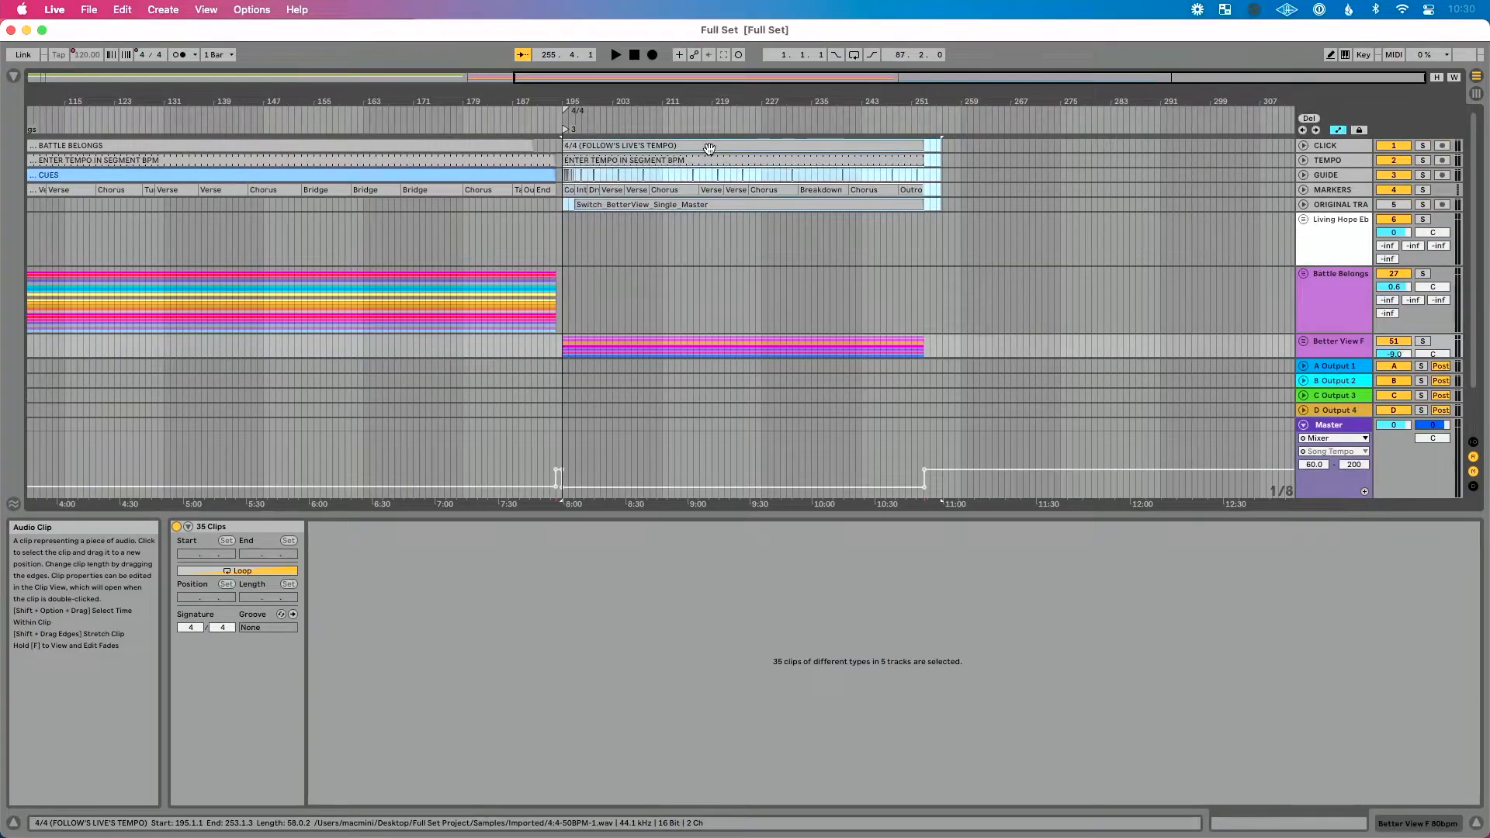
Step: Examine where the Intro and Drums In markers of Better View sit against the bar grid
{"action": "left_click_drag", "start_coordinate": [585, 100], "coordinate": [585, 155]}
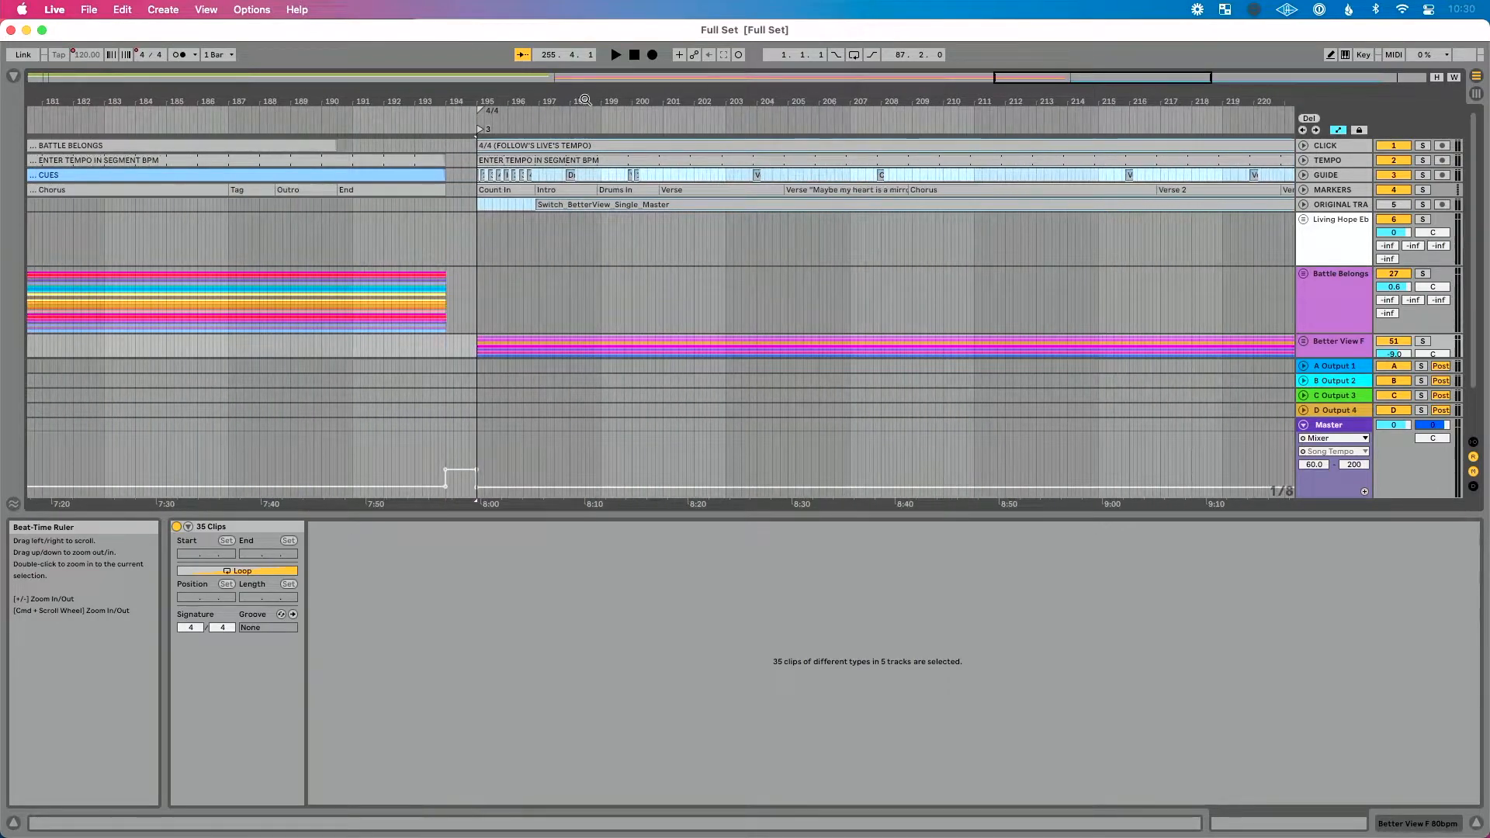
{"action": "left_click", "coordinate": [600, 239]}
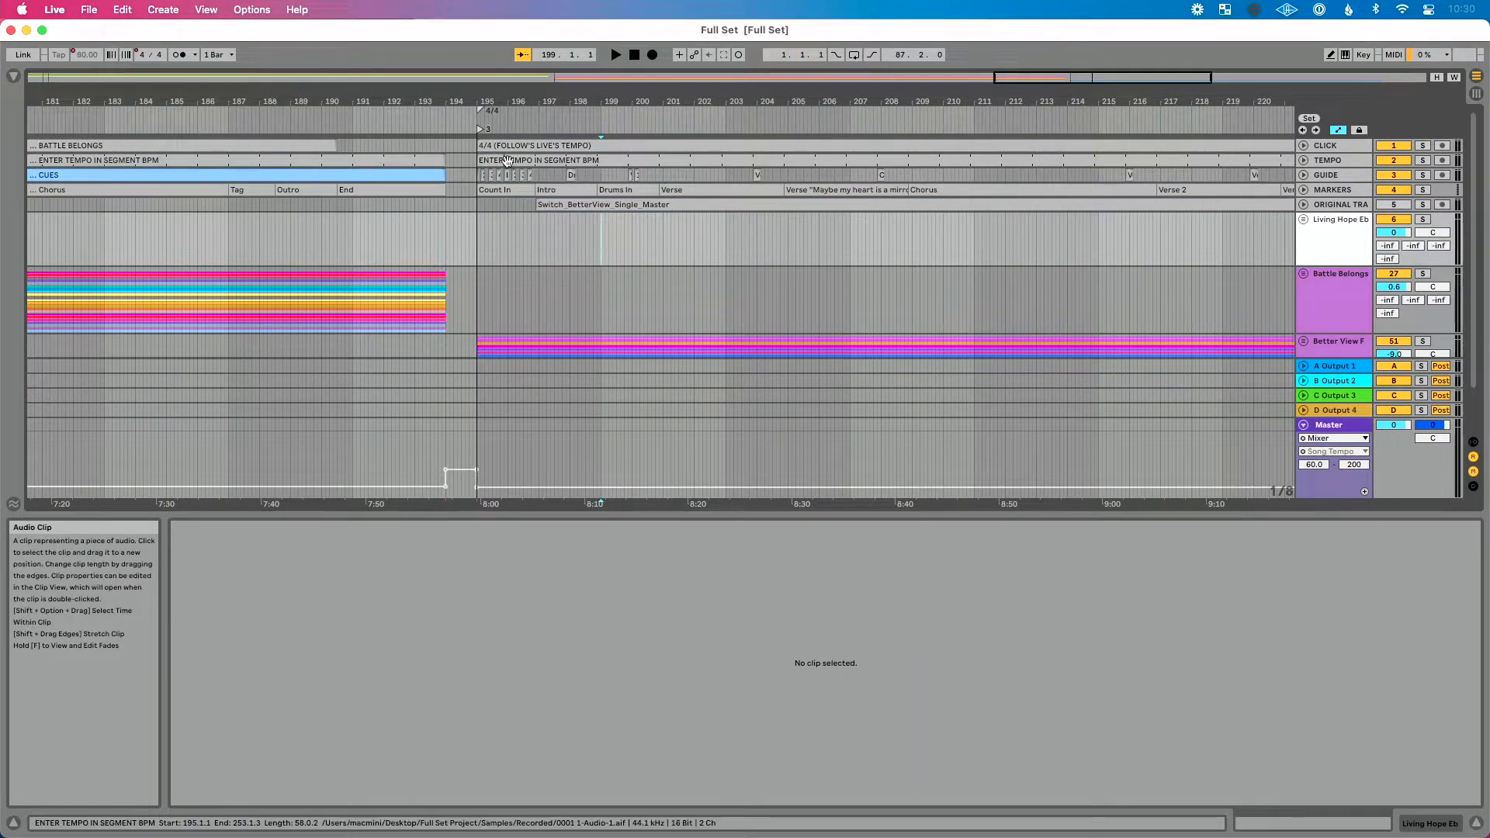
{"action": "left_click", "coordinate": [564, 192]}
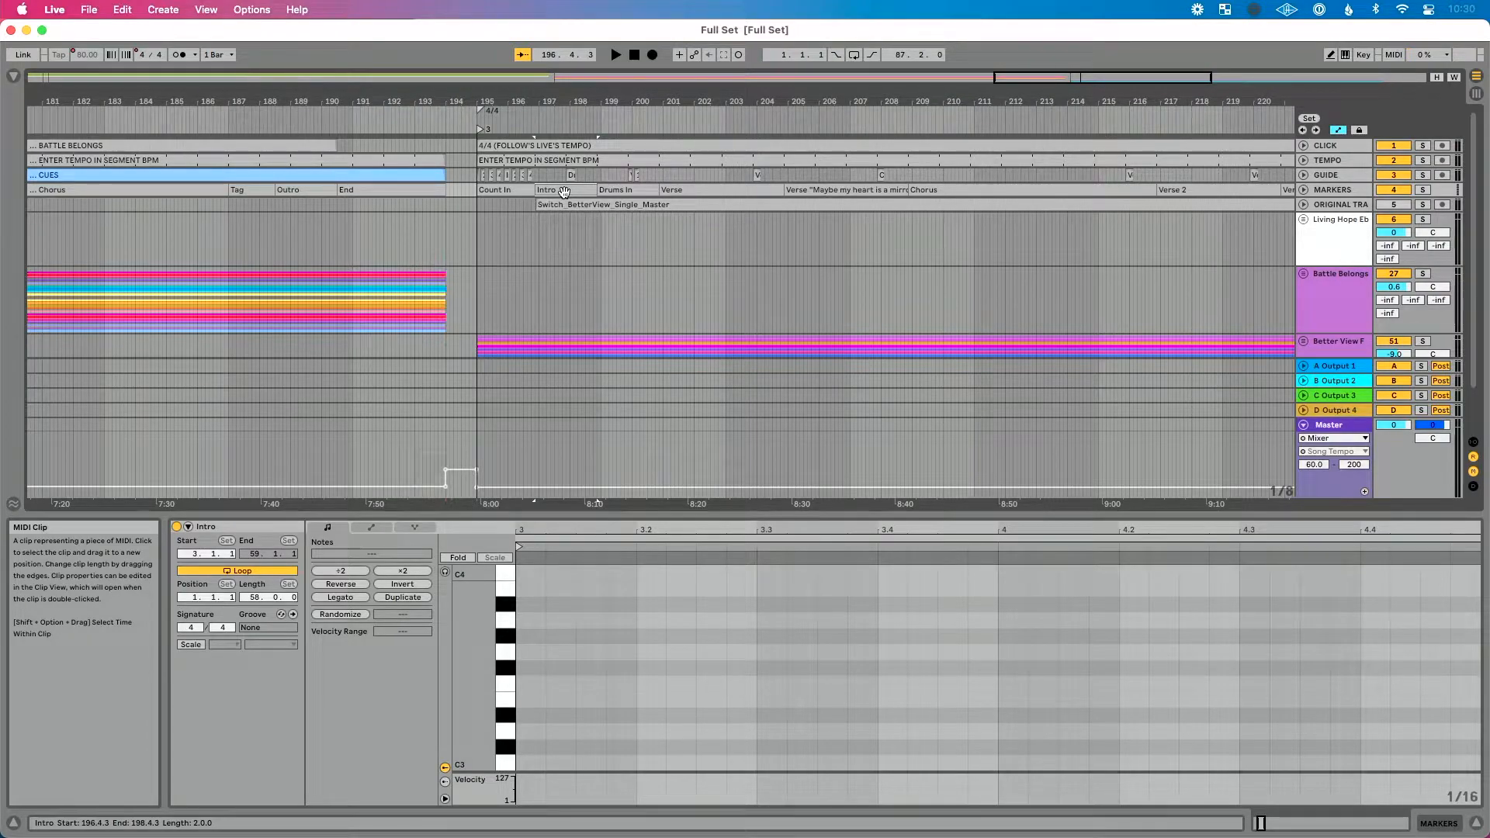
{"action": "left_click", "coordinate": [626, 189]}
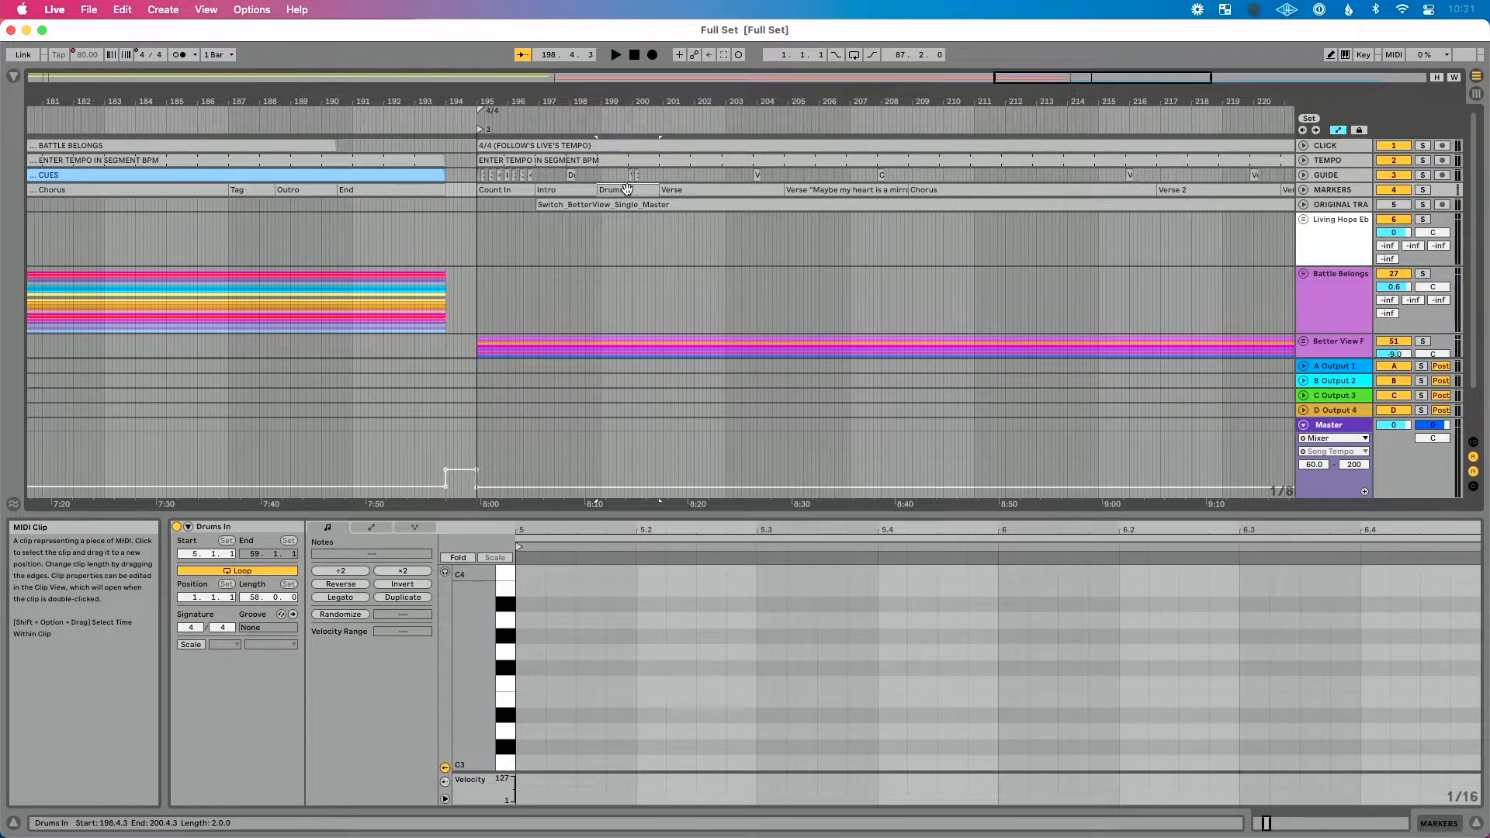
Step: Solo the CLICK track and play Better View from the Drums In marker to check the click against the grid
{"action": "left_click", "coordinate": [1422, 145]}
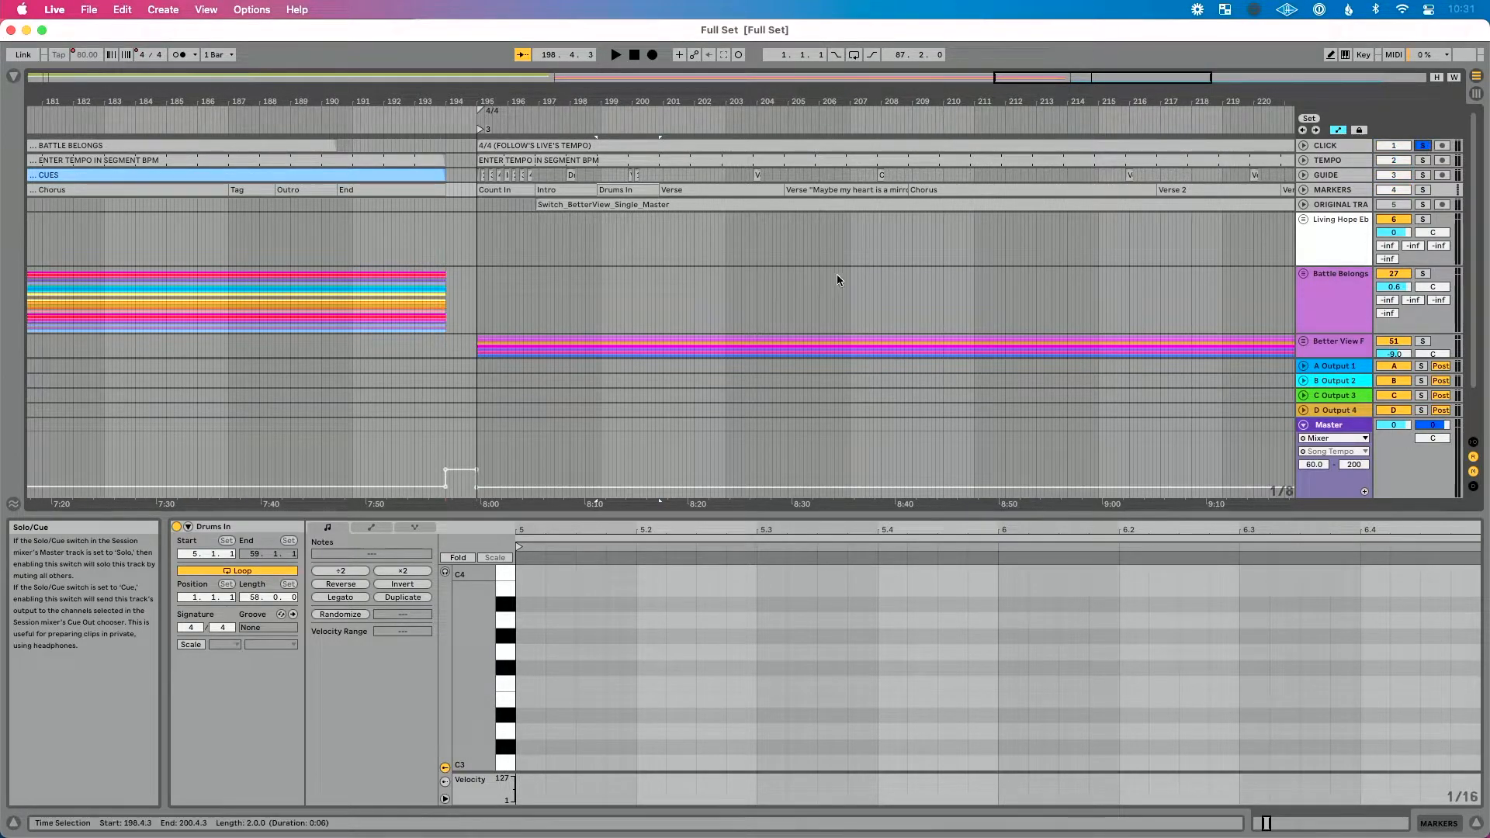
{"action": "left_click", "coordinate": [620, 204]}
{"action": "left_click", "coordinate": [617, 188]}
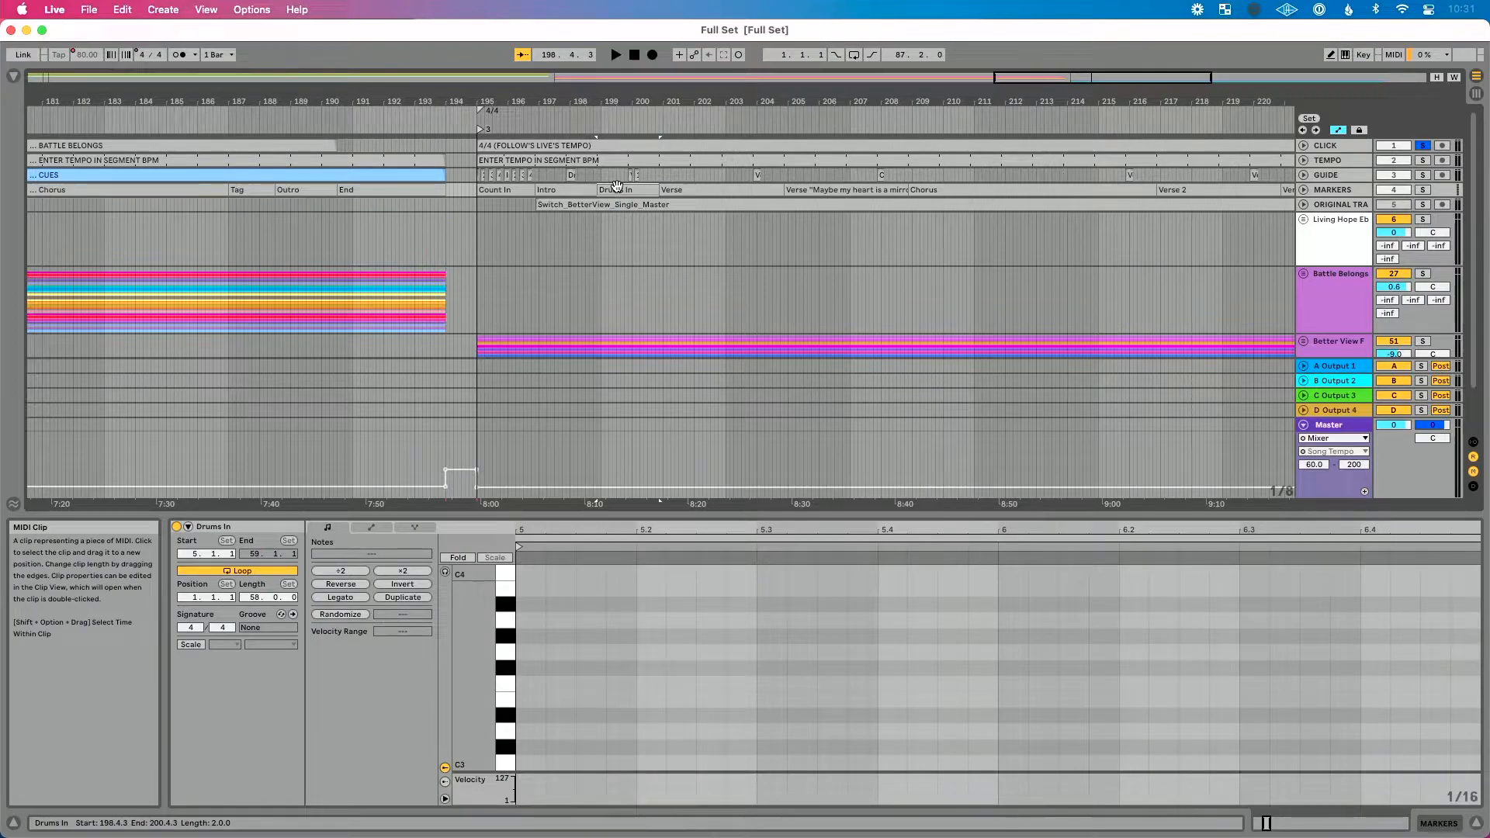
{"action": "key", "text": "space"}
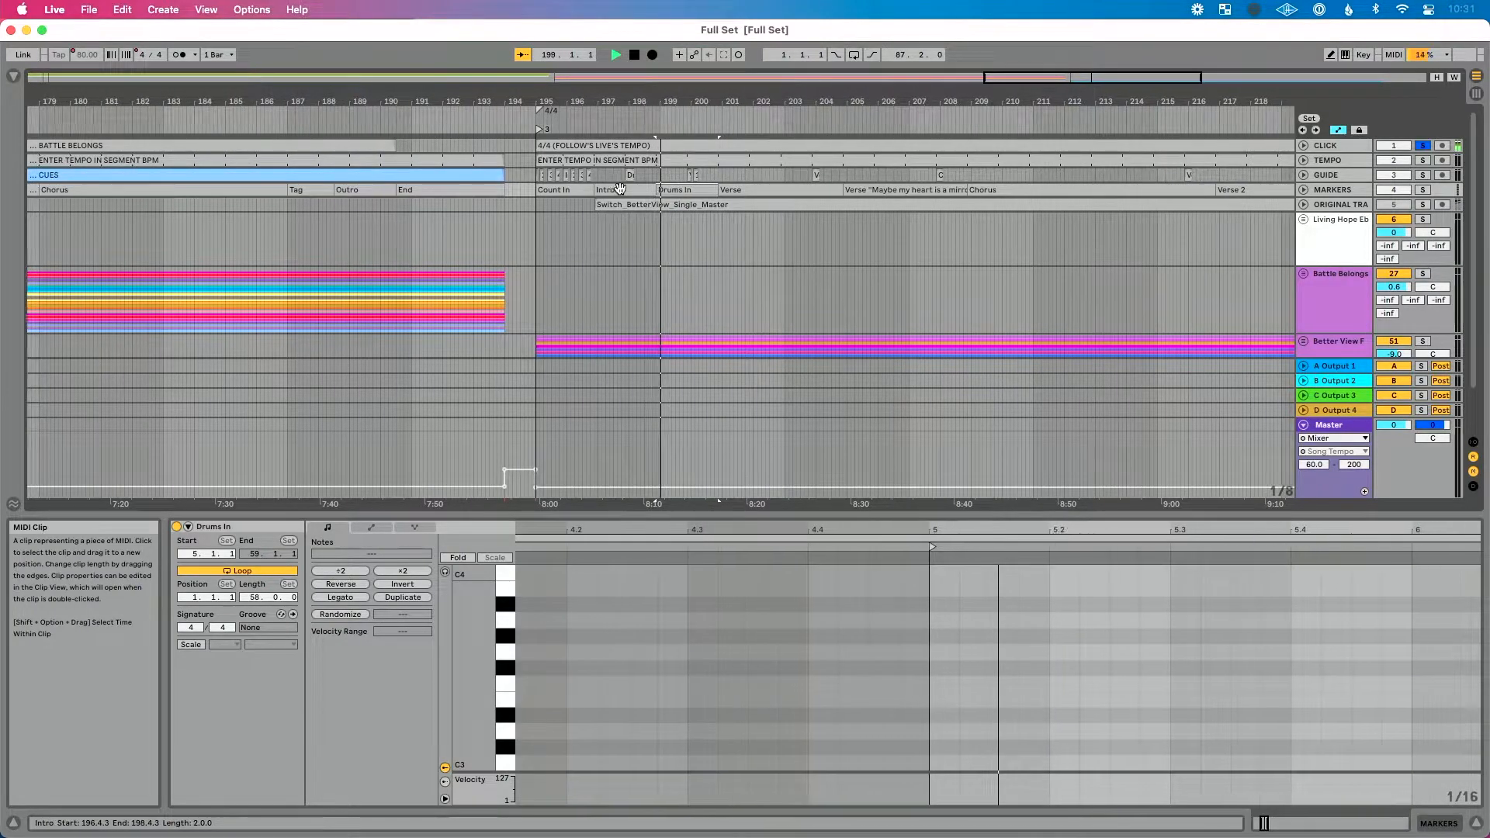
{"action": "key", "text": "space"}
{"action": "left_click", "coordinate": [658, 191]}
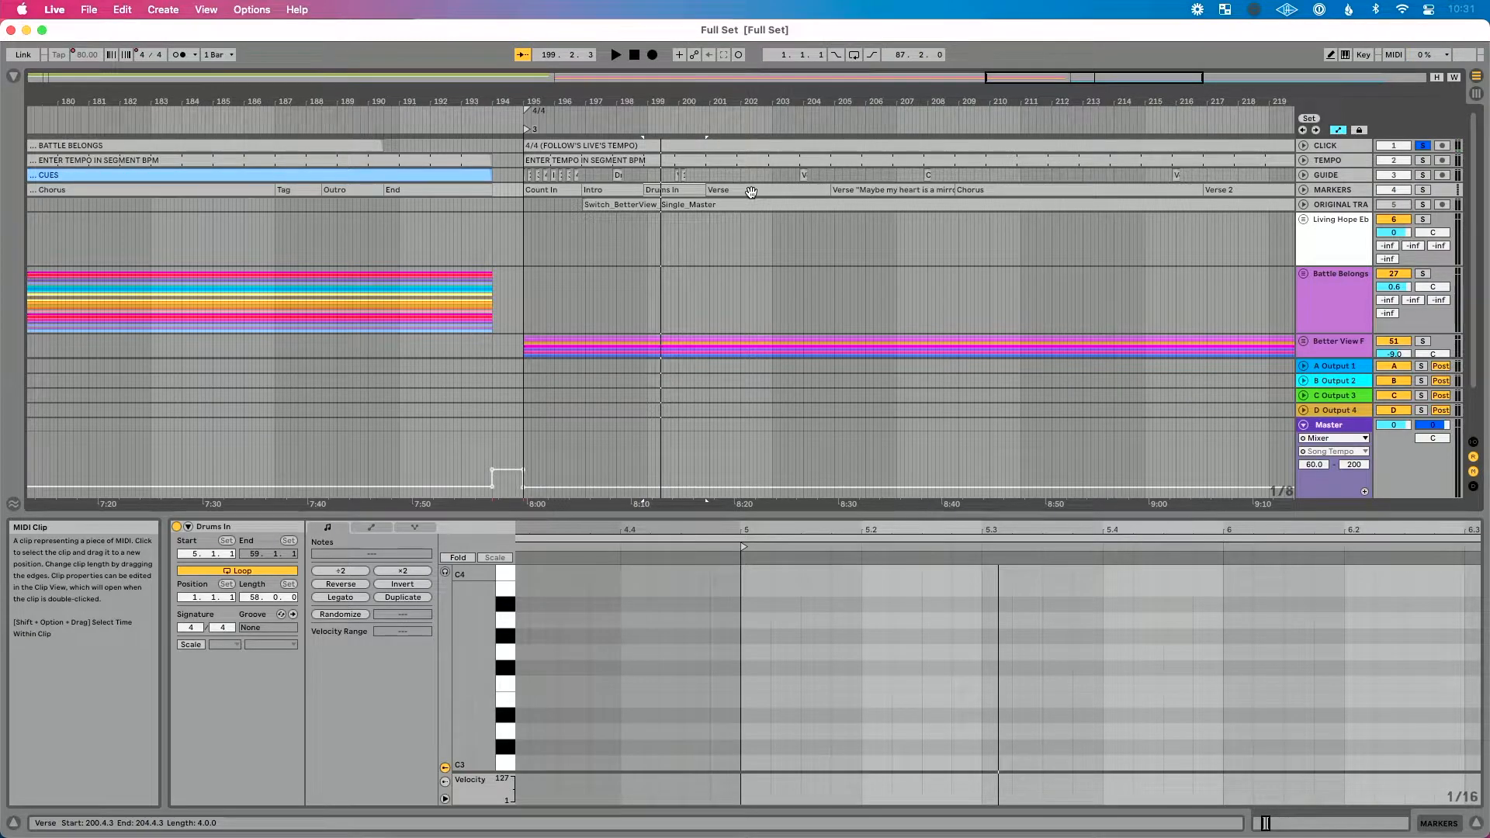
{"action": "scroll", "coordinate": [692, 213], "scroll_direction": "up", "scroll_amount": 5}
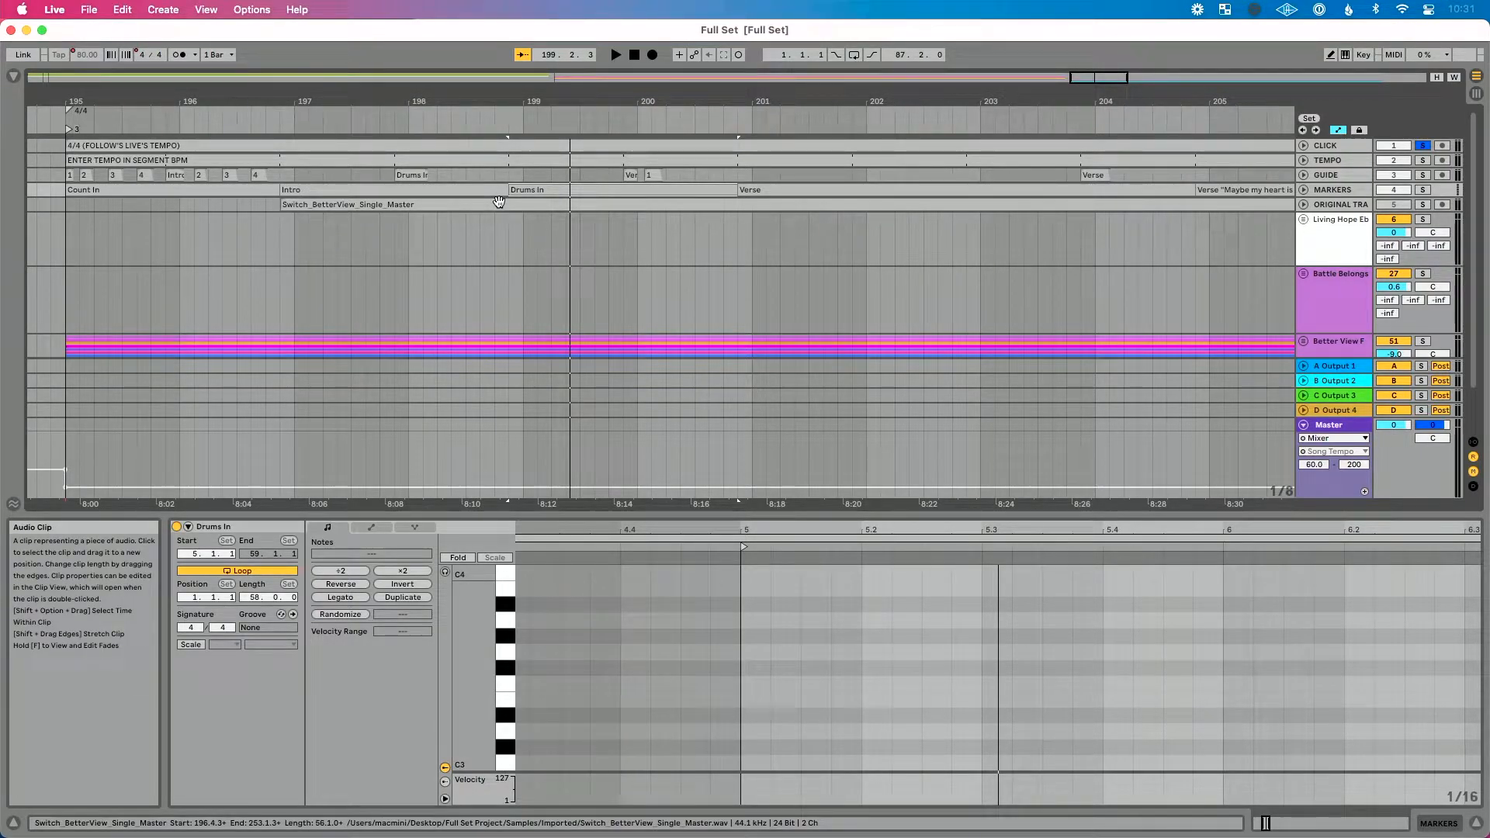
{"action": "scroll", "coordinate": [499, 202], "scroll_direction": "down", "scroll_amount": 4}
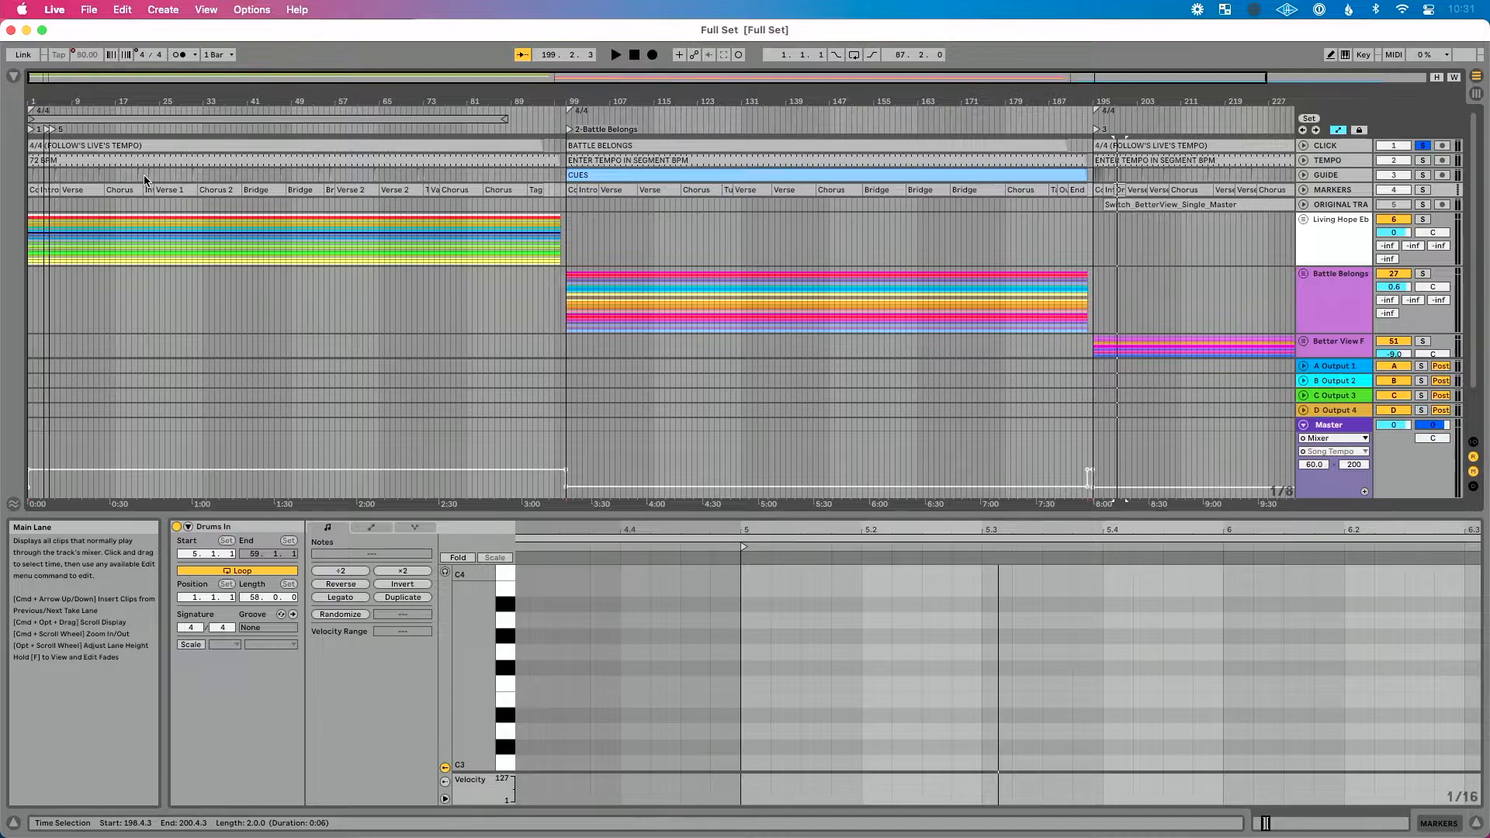
Step: Delete the stray unnamed locators around bars 4 and 5 in Living Hope, keeping the 1-Living Hope locator
{"action": "key", "text": "Home"}
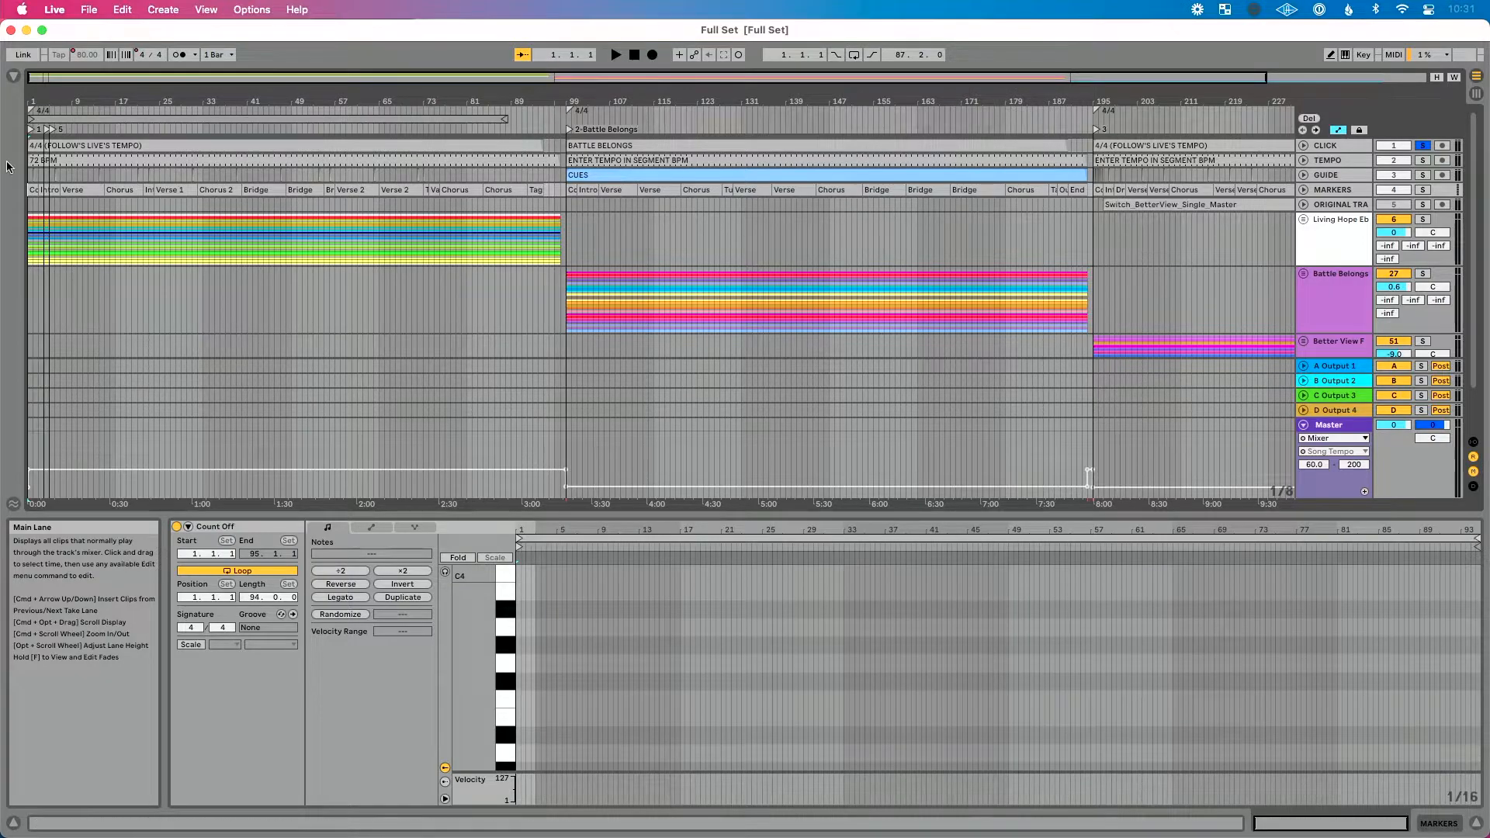
{"action": "scroll", "coordinate": [39, 164], "scroll_direction": "up", "scroll_amount": 5}
{"action": "scroll", "coordinate": [70, 183], "scroll_direction": "left", "scroll_amount": 1}
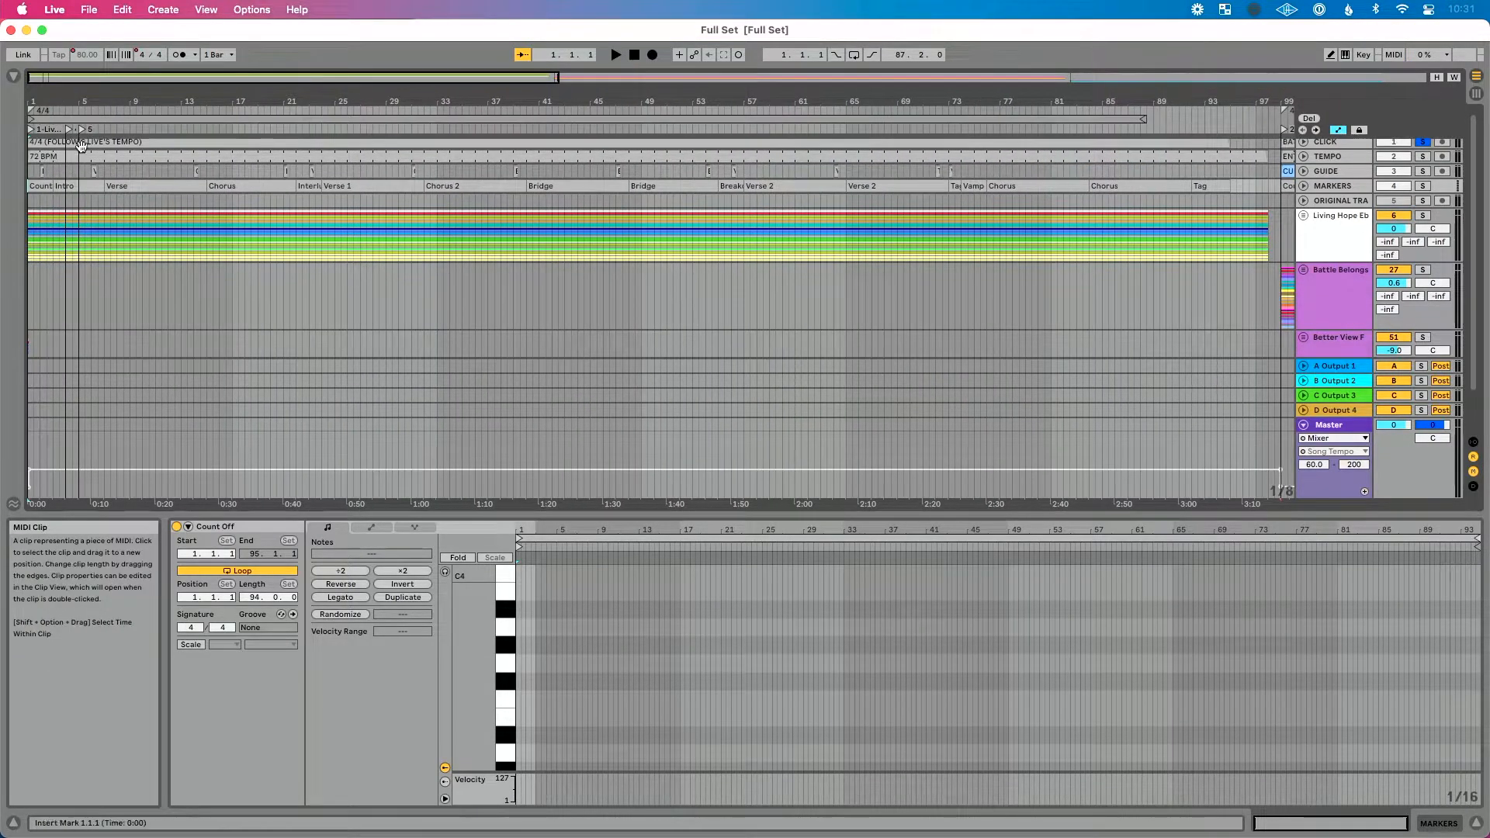
{"action": "left_click", "coordinate": [79, 129]}
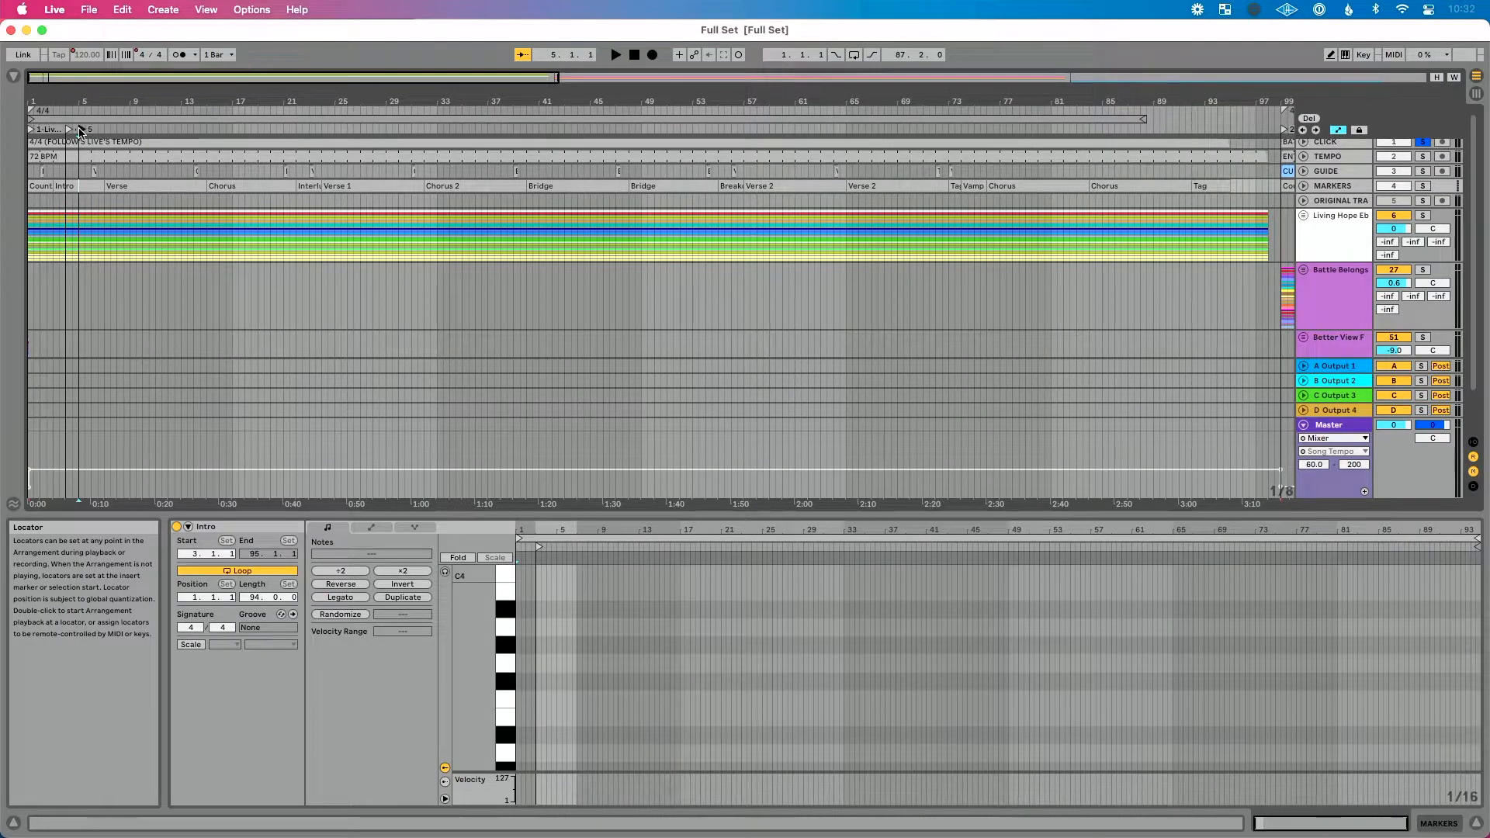
{"action": "key", "text": "Delete"}
{"action": "scroll", "coordinate": [87, 145], "scroll_direction": "up", "scroll_amount": 1}
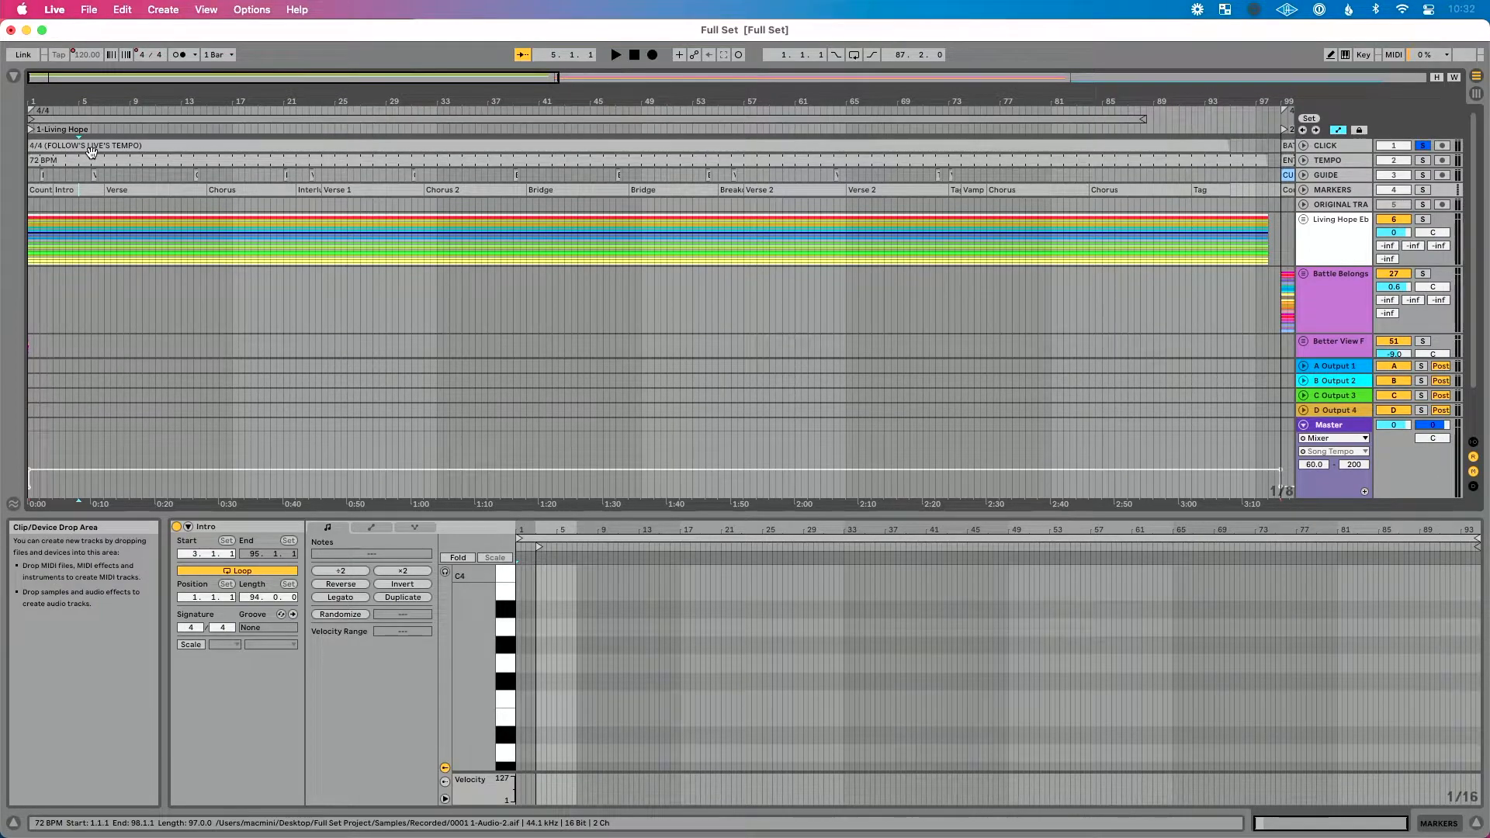
Step: Add locators at the starts of Living Hope's Intro and first Verse markers, at bars 3 and 7
{"action": "left_click_drag", "start_coordinate": [80, 102], "coordinate": [82, 132]}
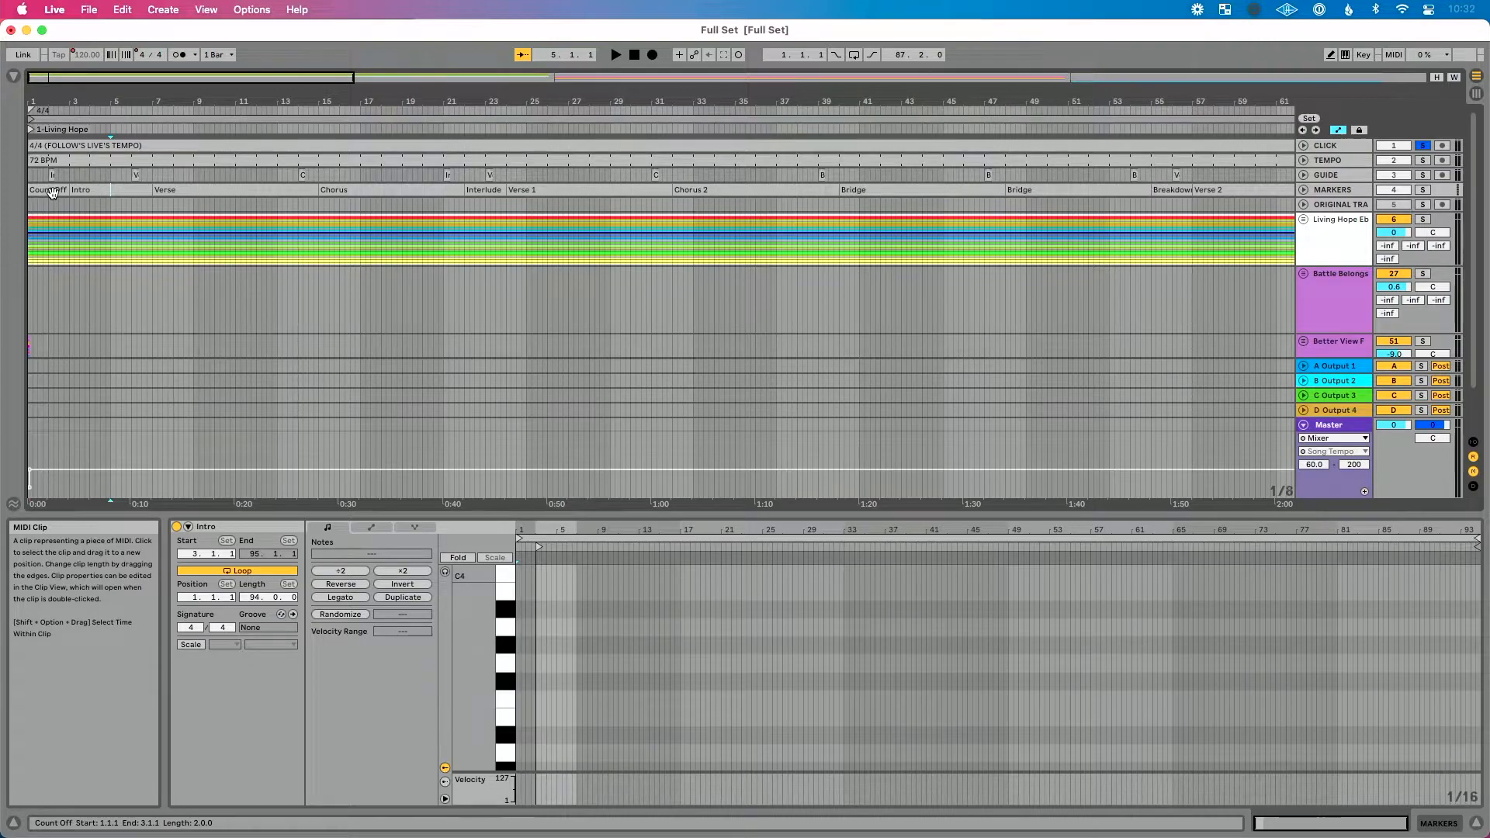
{"action": "left_click", "coordinate": [86, 191]}
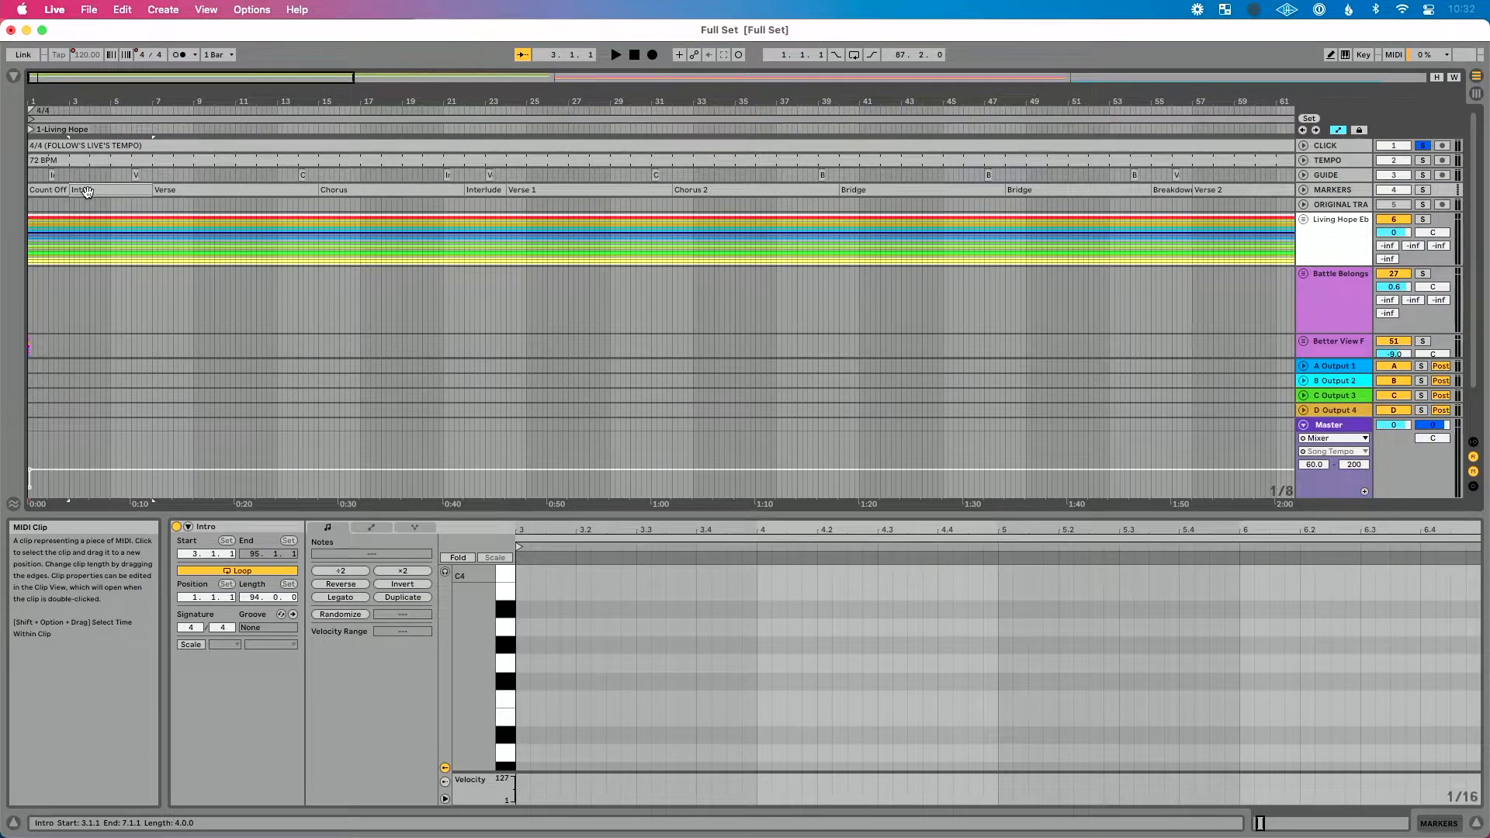
{"action": "left_click", "coordinate": [1308, 119]}
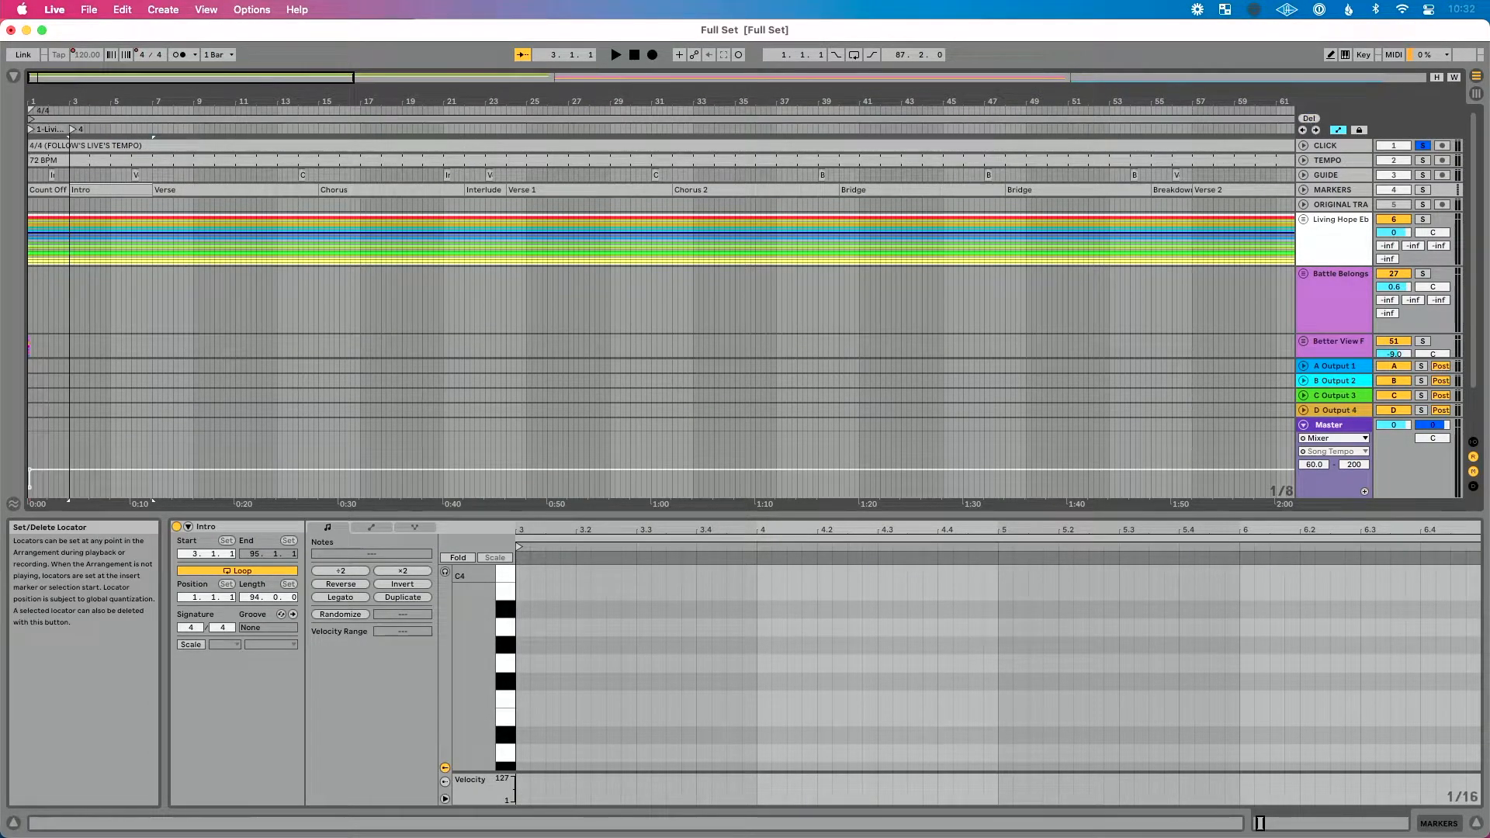
{"action": "left_click", "coordinate": [236, 189]}
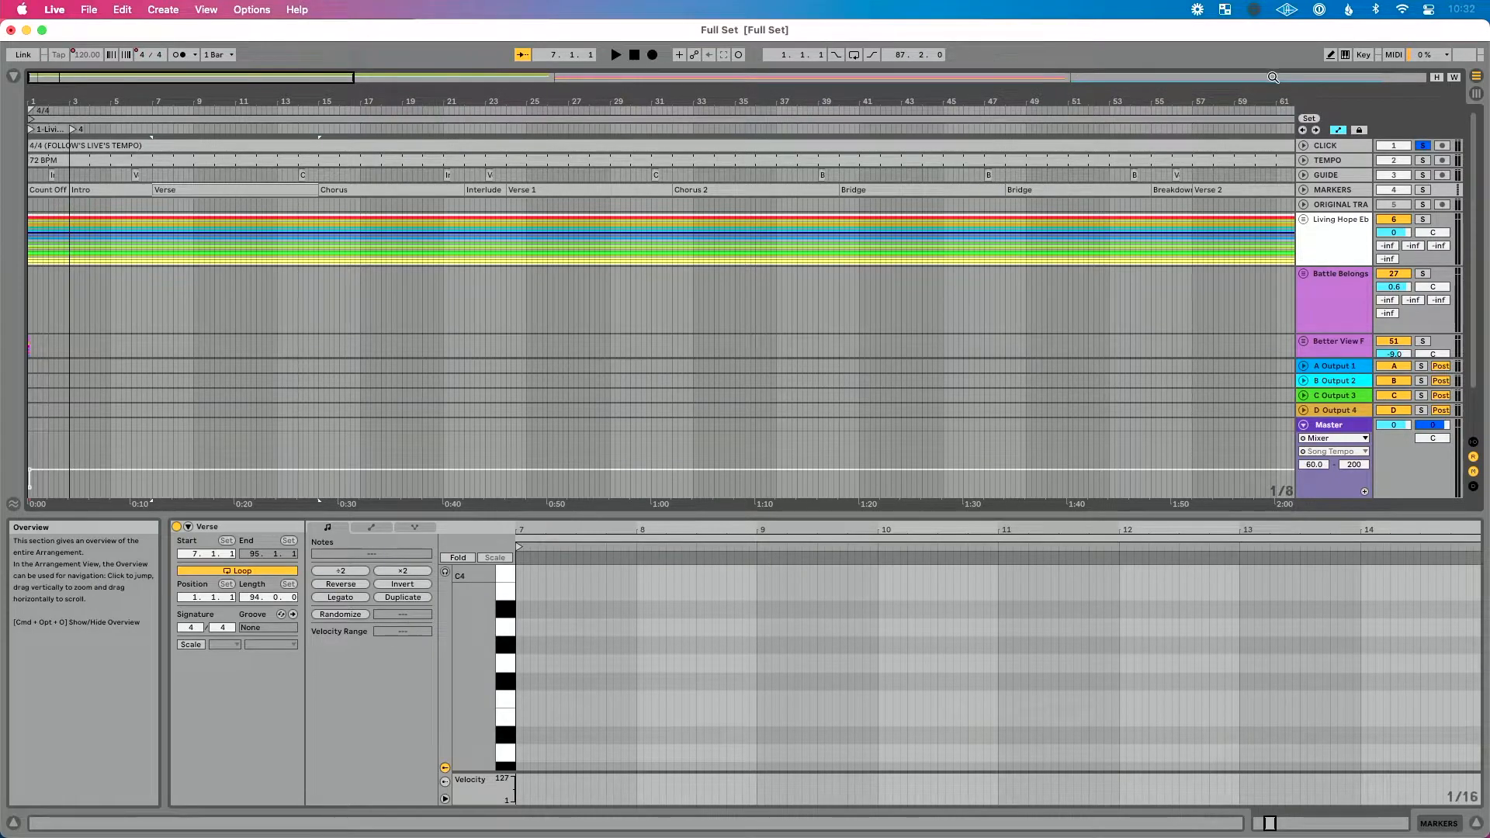
{"action": "left_click", "coordinate": [1308, 118]}
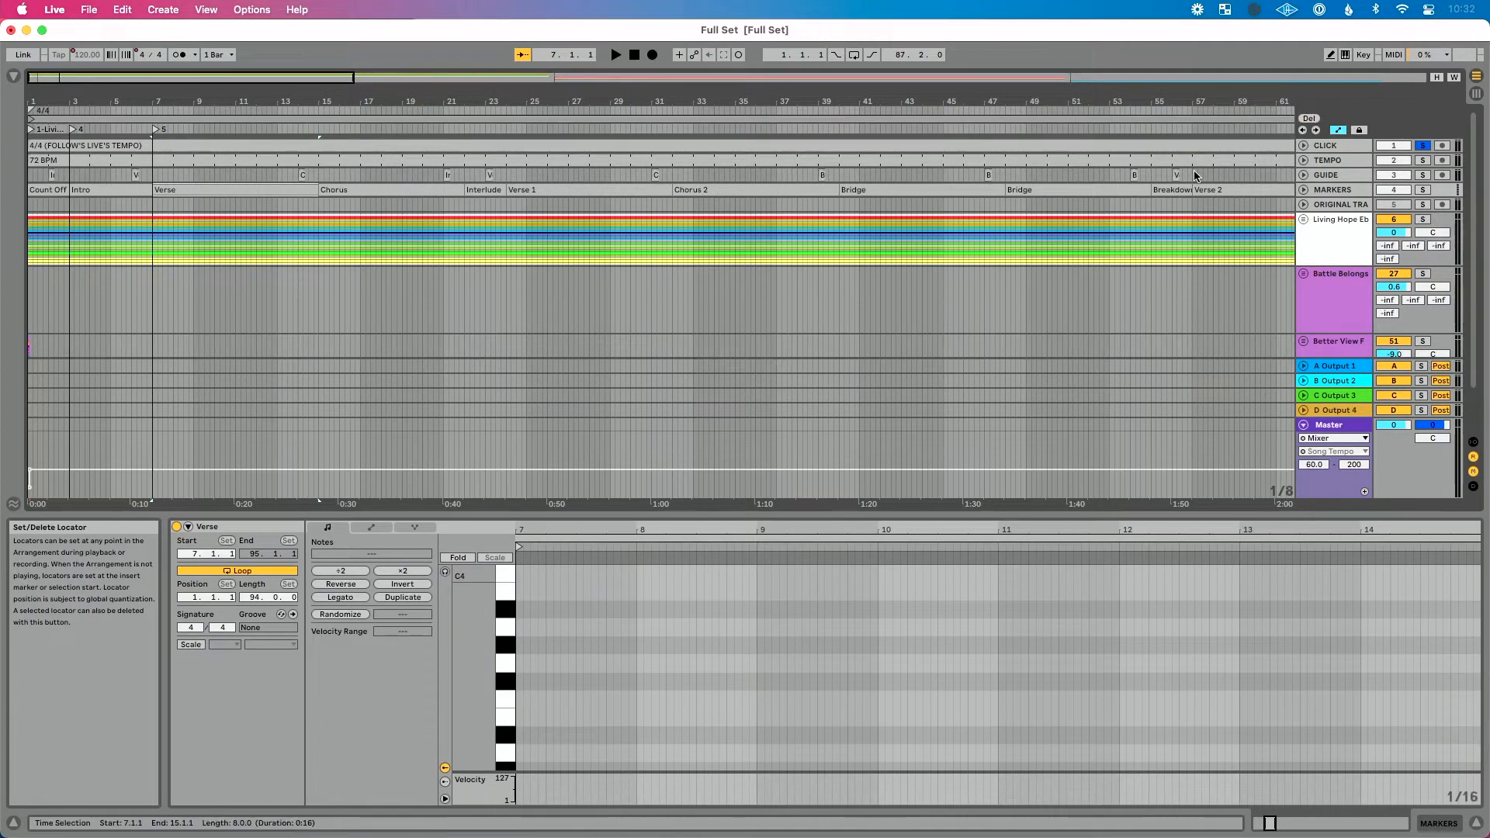
Step: Look at the MIDI mapping of the Set/Delete Locator control, and map that control to the computer key I
{"action": "key", "text": "super+k"}
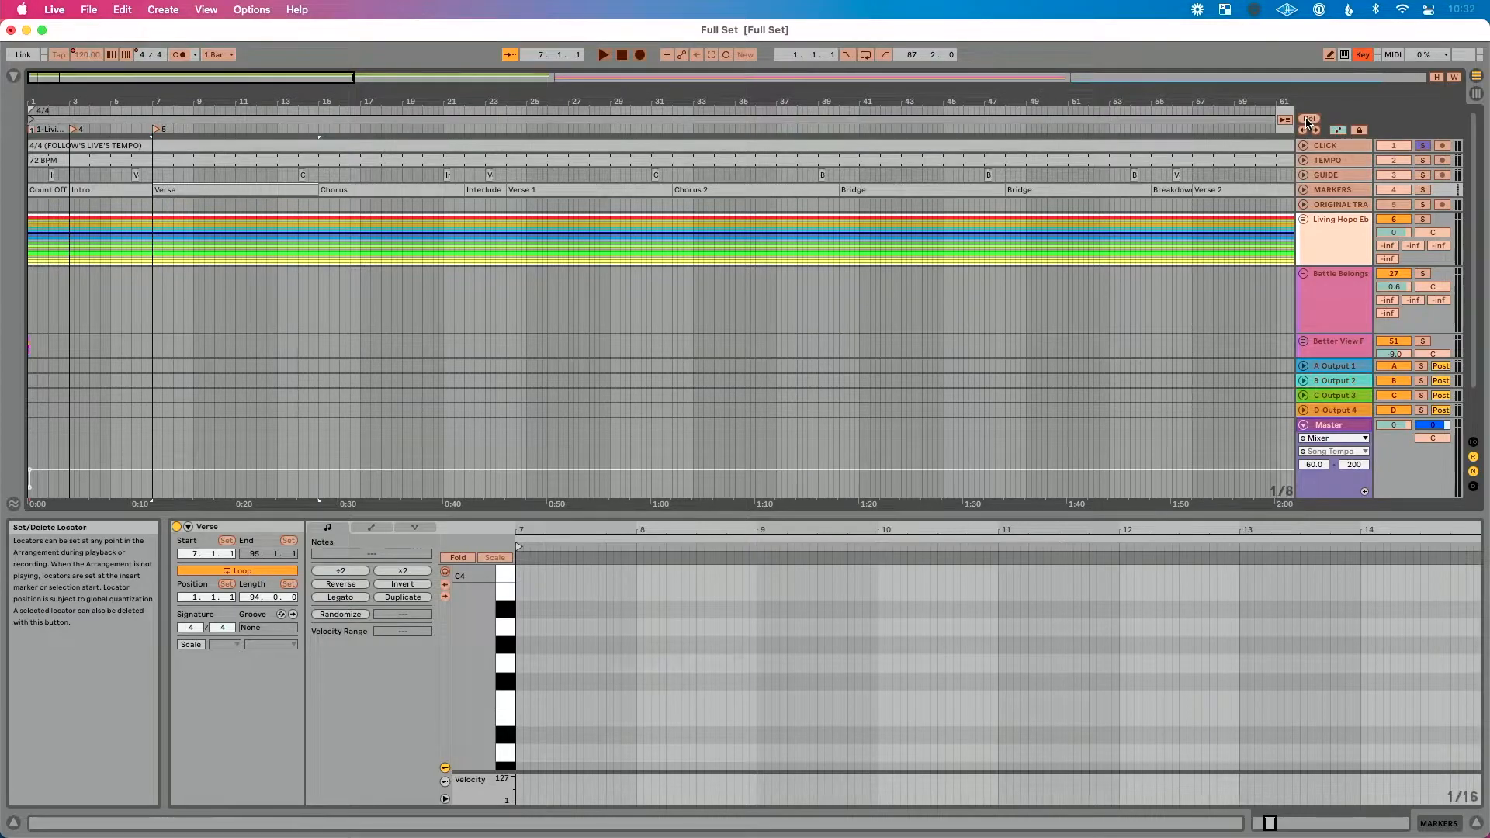
{"action": "key", "text": "super+m"}
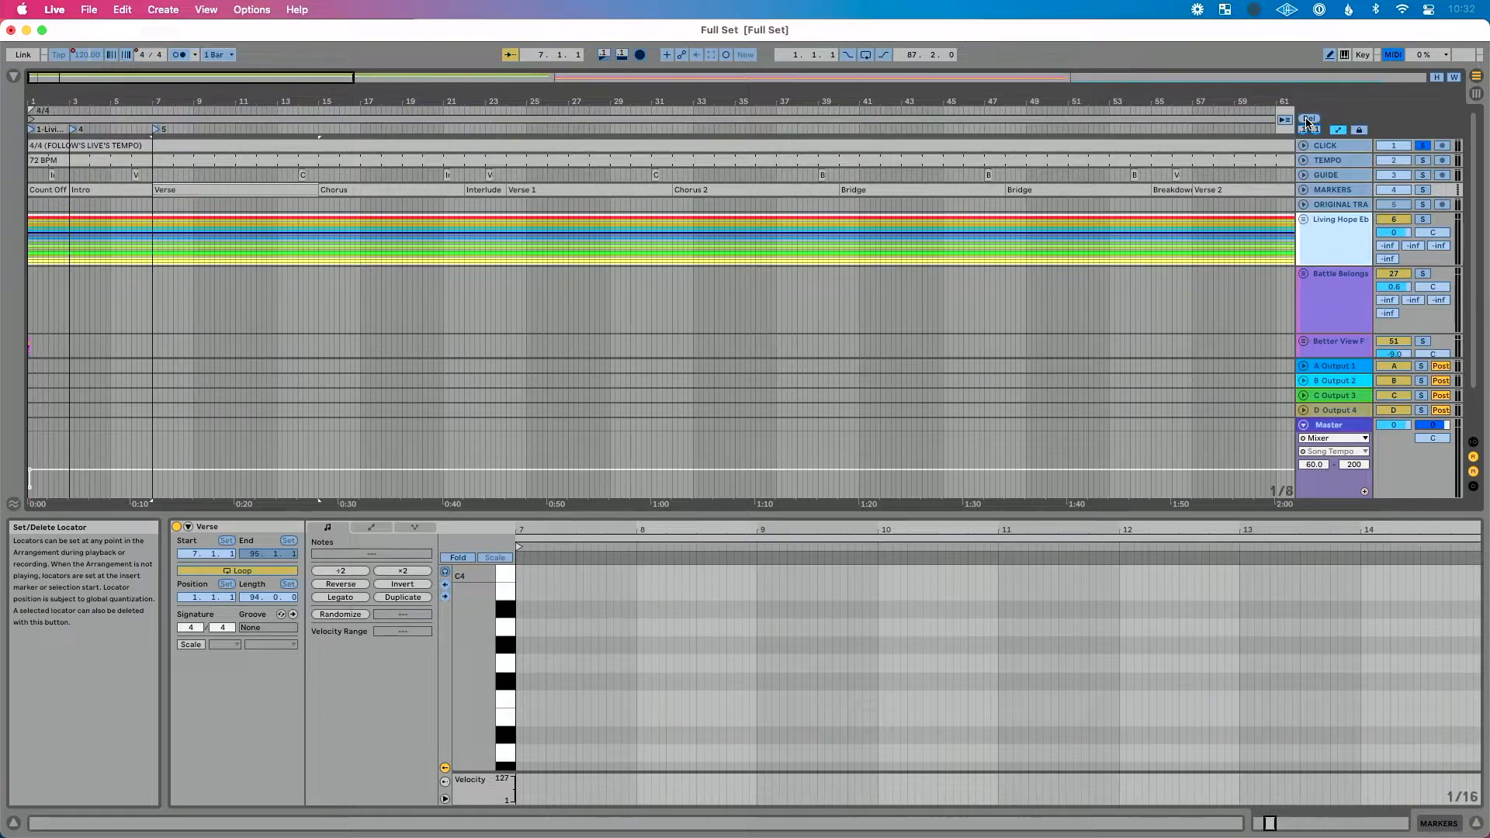
{"action": "key", "text": "super+m"}
{"action": "key", "text": "super+m"}
{"action": "left_click", "coordinate": [1306, 123]}
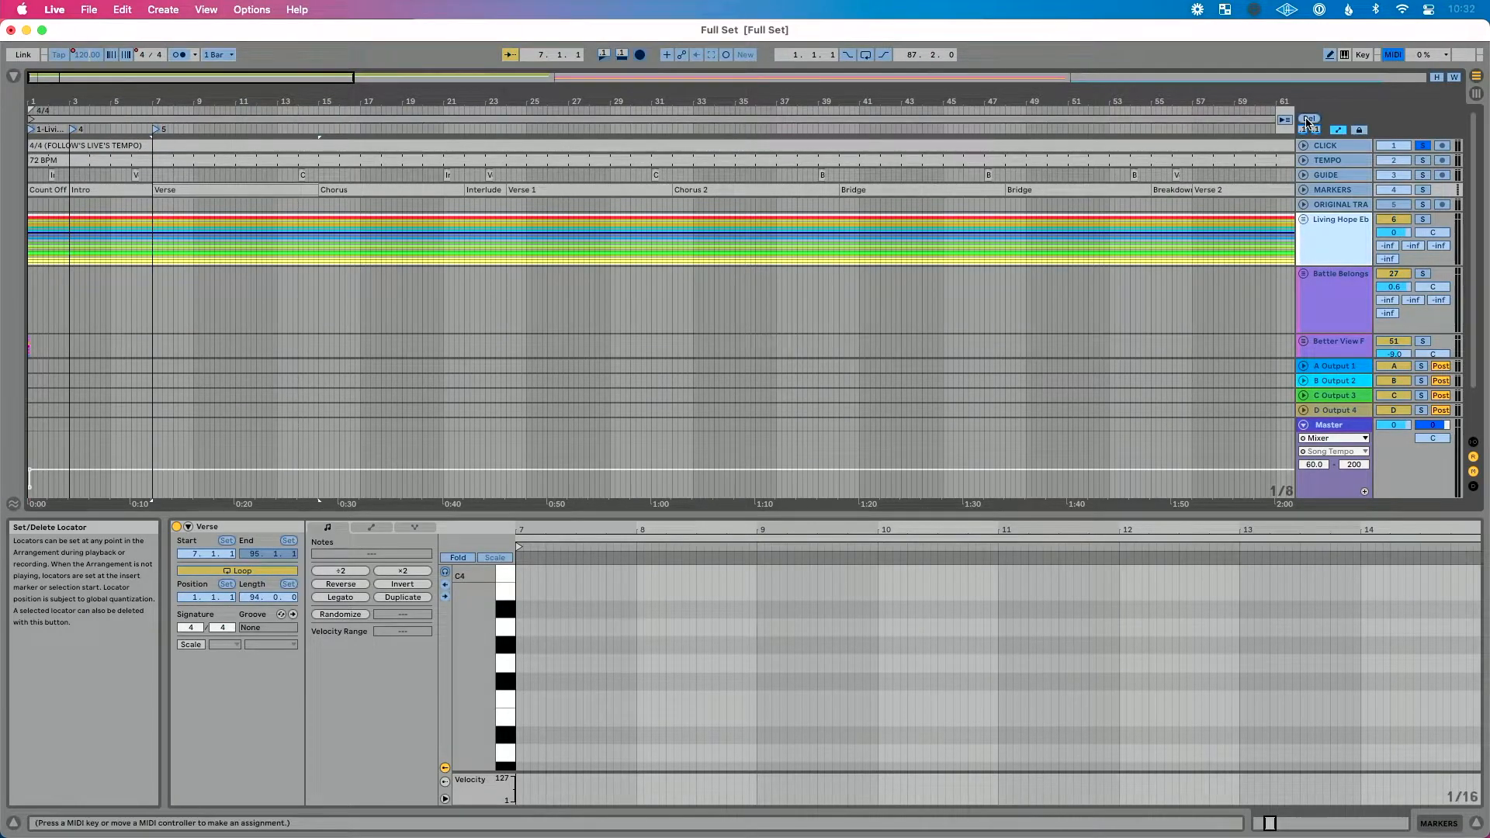
{"action": "key", "text": "super+k"}
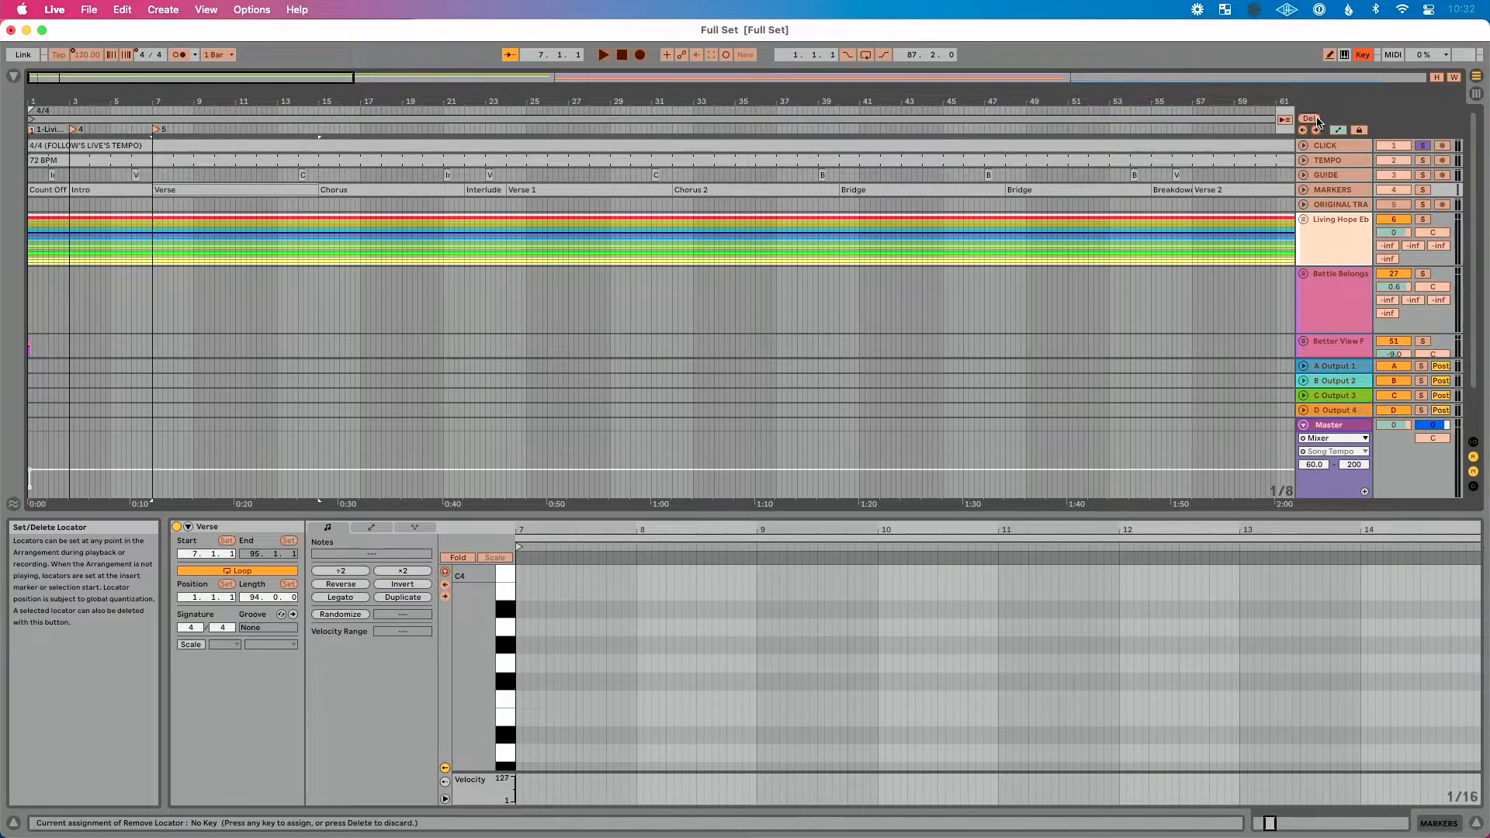
{"action": "key", "text": "i"}
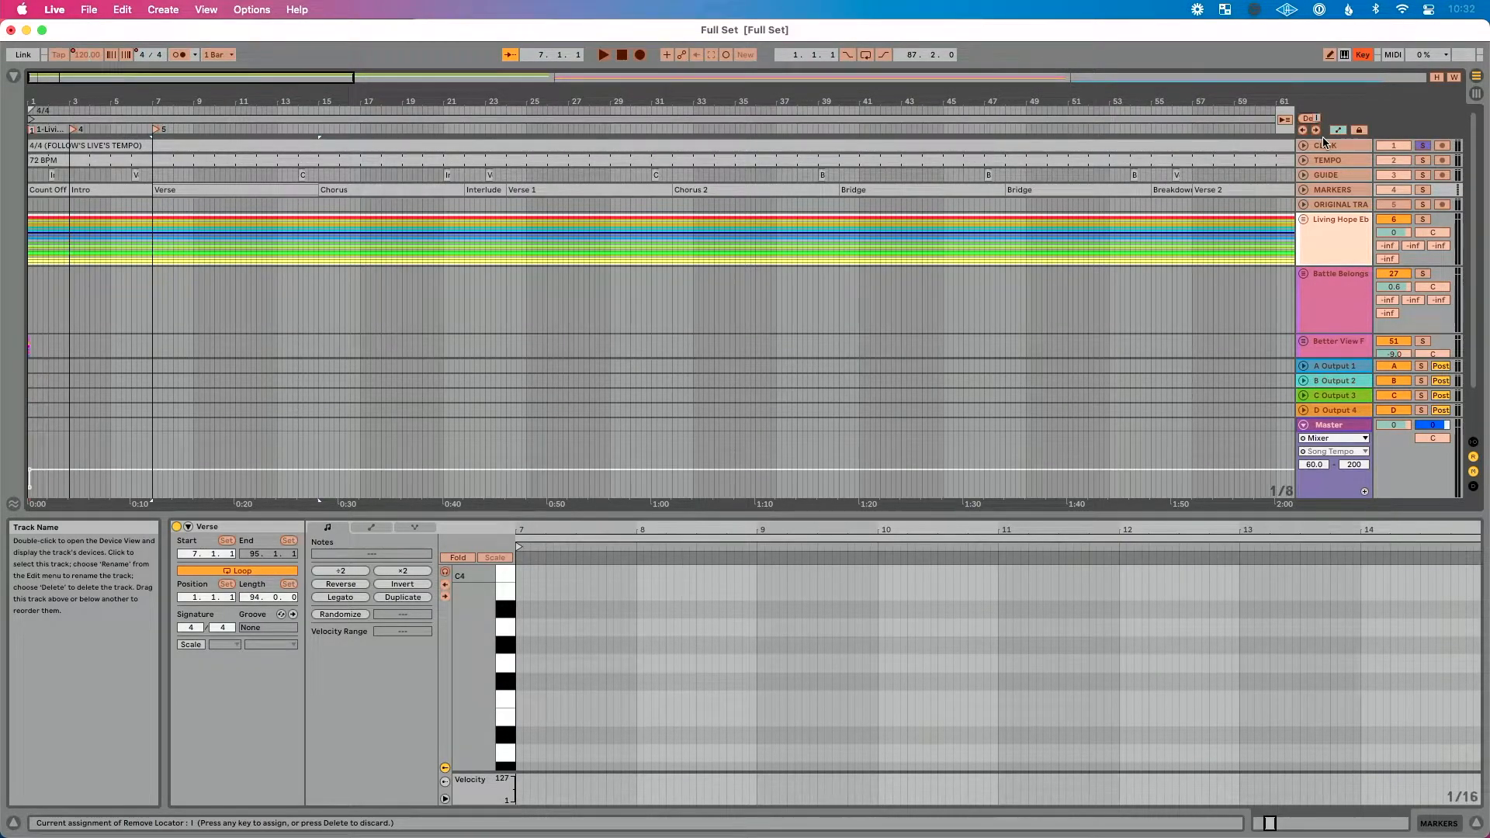
{"action": "key", "text": "super+k"}
Step: Add locators at Living Hope's first Chorus, Interlude, Verse 1, Chorus 2 and first Bridge markers
{"action": "left_click", "coordinate": [374, 188]}
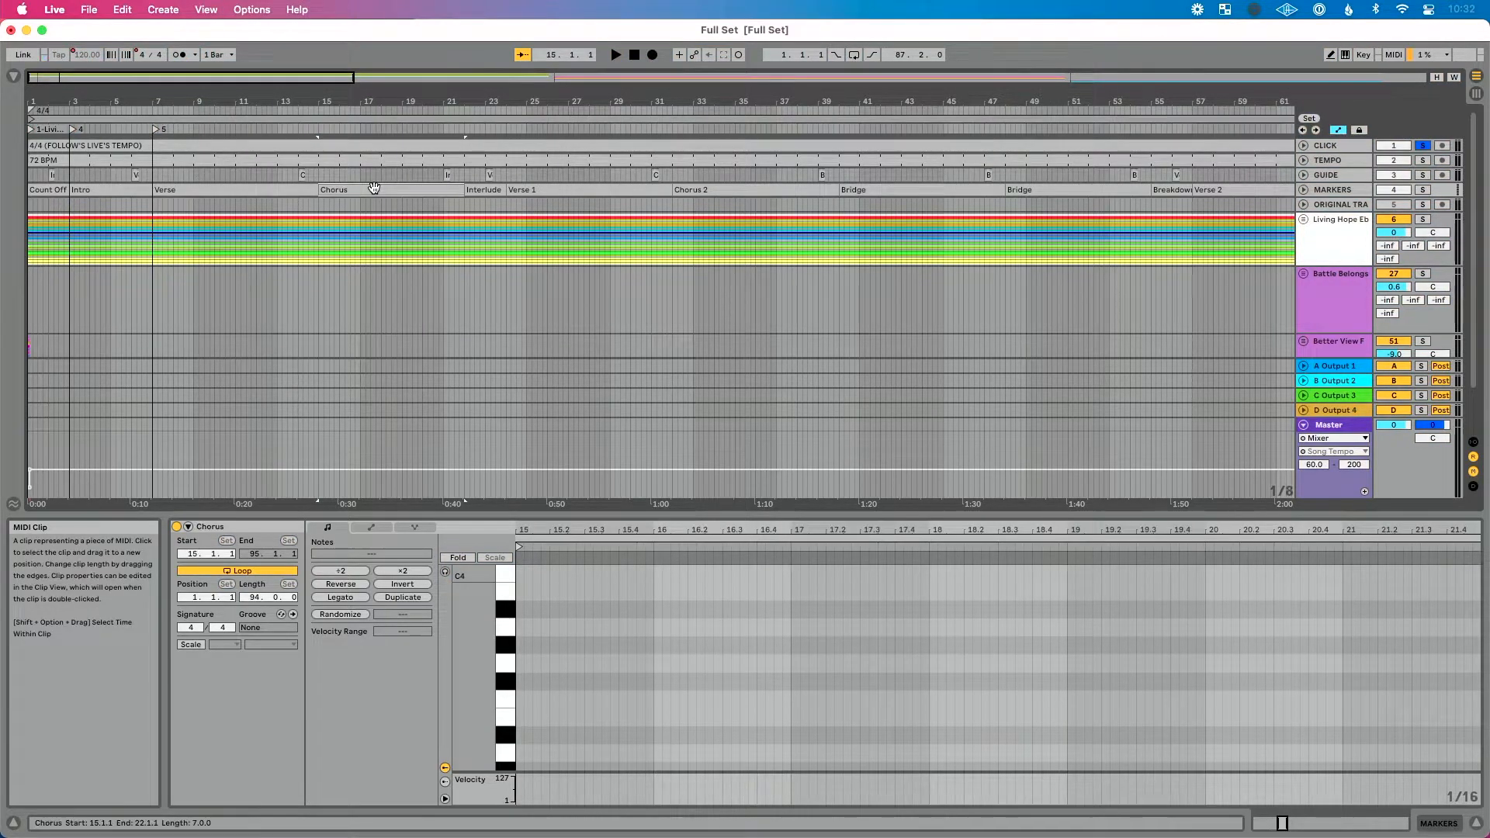
{"action": "key", "text": "i"}
{"action": "left_click", "coordinate": [495, 190]}
{"action": "key", "text": "i"}
{"action": "left_click", "coordinate": [543, 189]}
{"action": "key", "text": "i"}
{"action": "left_click", "coordinate": [725, 190]}
{"action": "key", "text": "i"}
{"action": "scroll", "coordinate": [726, 189], "scroll_direction": "right", "scroll_amount": 5}
{"action": "left_click", "coordinate": [738, 189]}
{"action": "key", "text": "i"}
Step: Add locators at Living Hope's second Bridge, Breakdown and both Verse 2 markers
{"action": "scroll", "coordinate": [740, 189], "scroll_direction": "right", "scroll_amount": 4}
{"action": "left_click", "coordinate": [740, 189]}
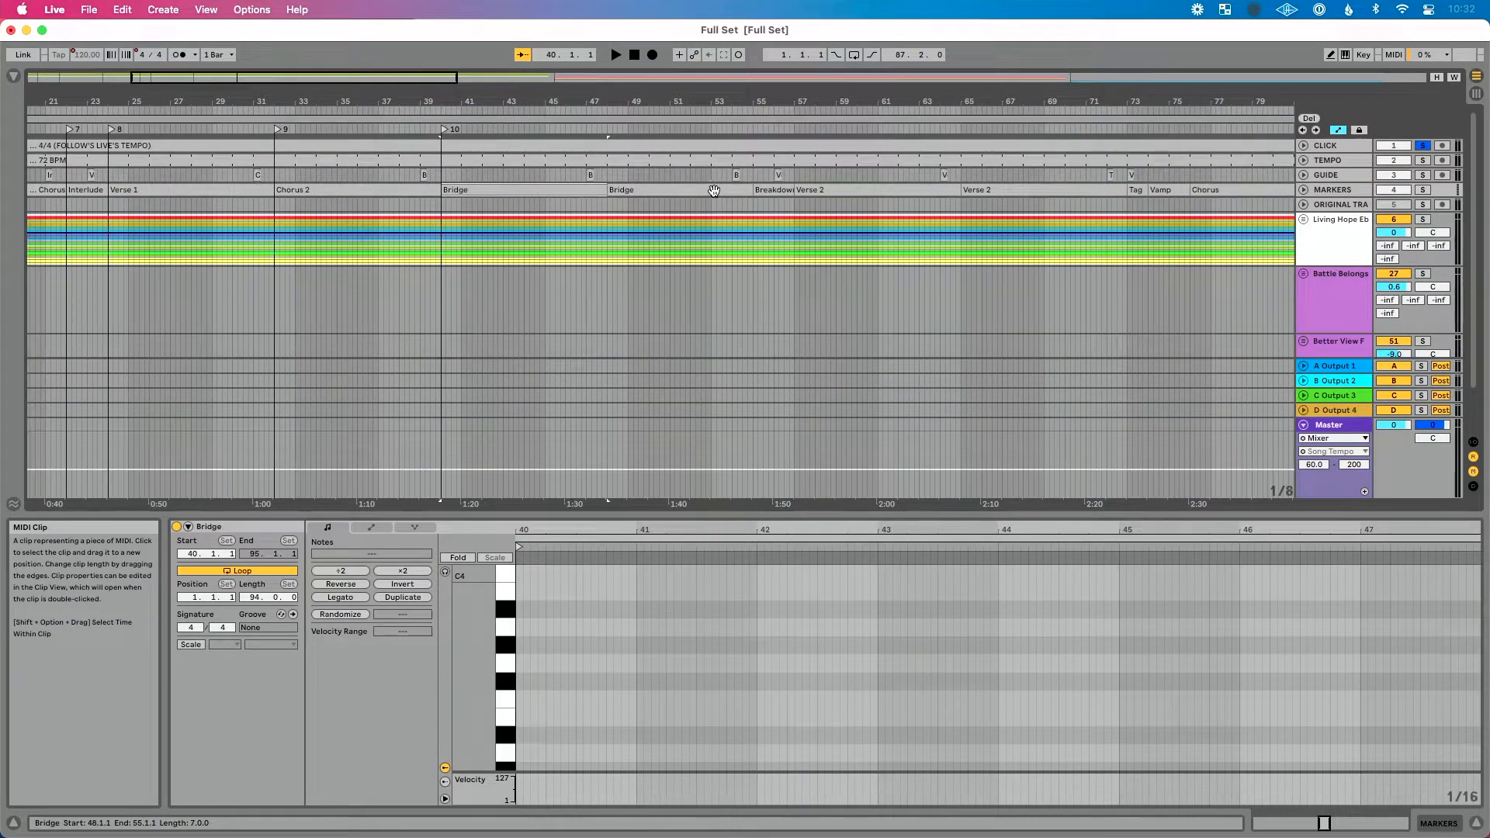
{"action": "key", "text": "i"}
{"action": "scroll", "coordinate": [740, 190], "scroll_direction": "right", "scroll_amount": 5}
{"action": "left_click", "coordinate": [682, 190]}
{"action": "key", "text": "i"}
{"action": "left_click", "coordinate": [721, 190]}
{"action": "key", "text": "i"}
{"action": "scroll", "coordinate": [725, 189], "scroll_direction": "right", "scroll_amount": 5}
{"action": "left_click", "coordinate": [734, 189]}
{"action": "key", "text": "i"}
Step: Add locators at Living Hope's first Tag, Vamp, last two Choruses and closing Tag
{"action": "scroll", "coordinate": [733, 189], "scroll_direction": "right", "scroll_amount": 5}
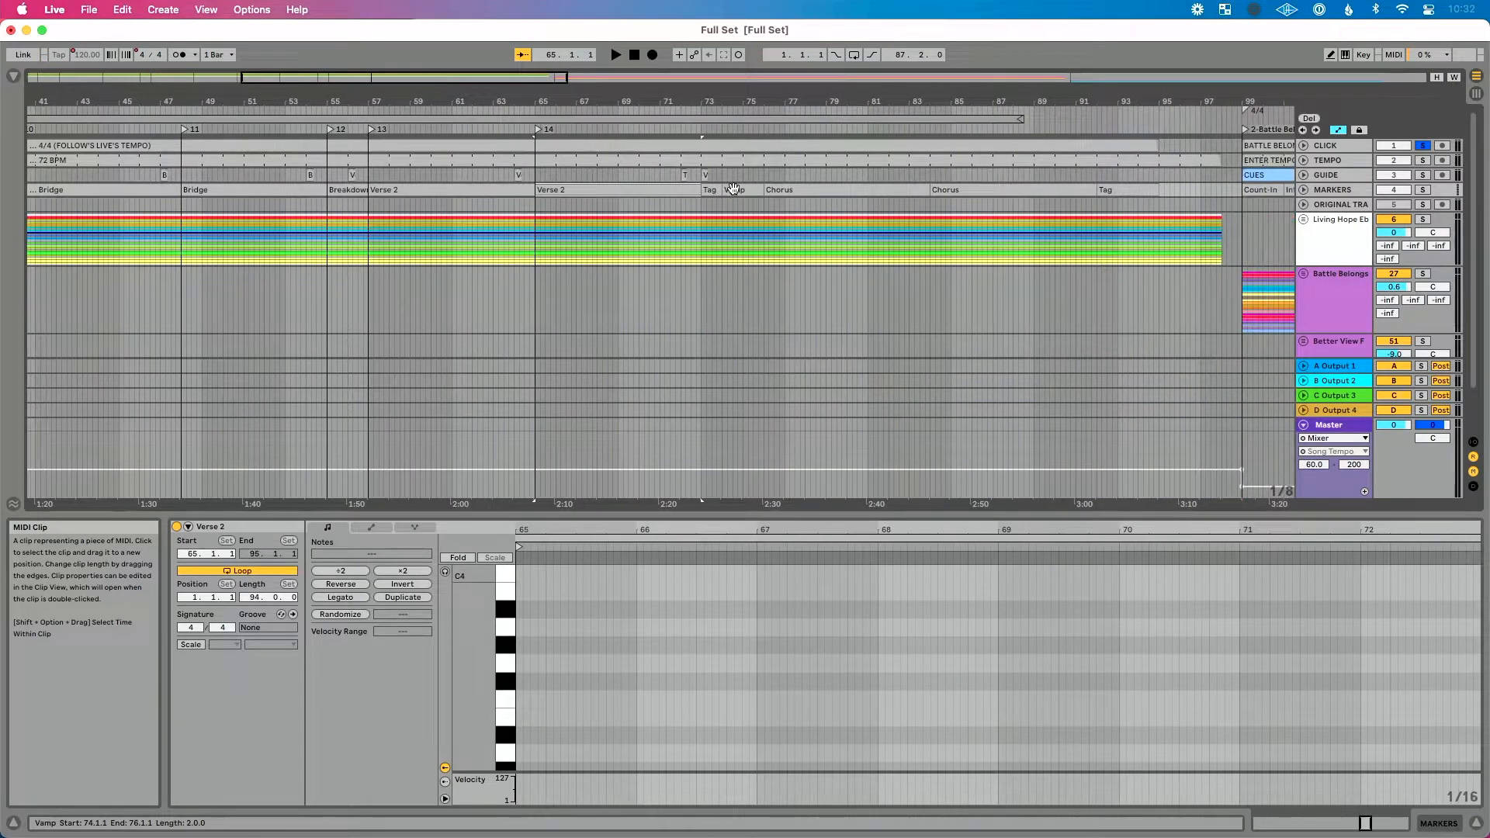
{"action": "left_click", "coordinate": [682, 189]}
{"action": "key", "text": "i"}
{"action": "left_click", "coordinate": [714, 190]}
{"action": "key", "text": "i"}
{"action": "scroll", "coordinate": [744, 188], "scroll_direction": "right", "scroll_amount": 2}
{"action": "left_click", "coordinate": [738, 190]}
{"action": "key", "text": "i"}
{"action": "left_click", "coordinate": [867, 190]}
{"action": "key", "text": "i"}
{"action": "scroll", "coordinate": [867, 189], "scroll_direction": "right", "scroll_amount": 4}
{"action": "left_click", "coordinate": [868, 190]}
{"action": "key", "text": "i"}
Step: Add locators at Battle Belongs' Intro and its first two Verse markers
{"action": "scroll", "coordinate": [861, 190], "scroll_direction": "right", "scroll_amount": 5}
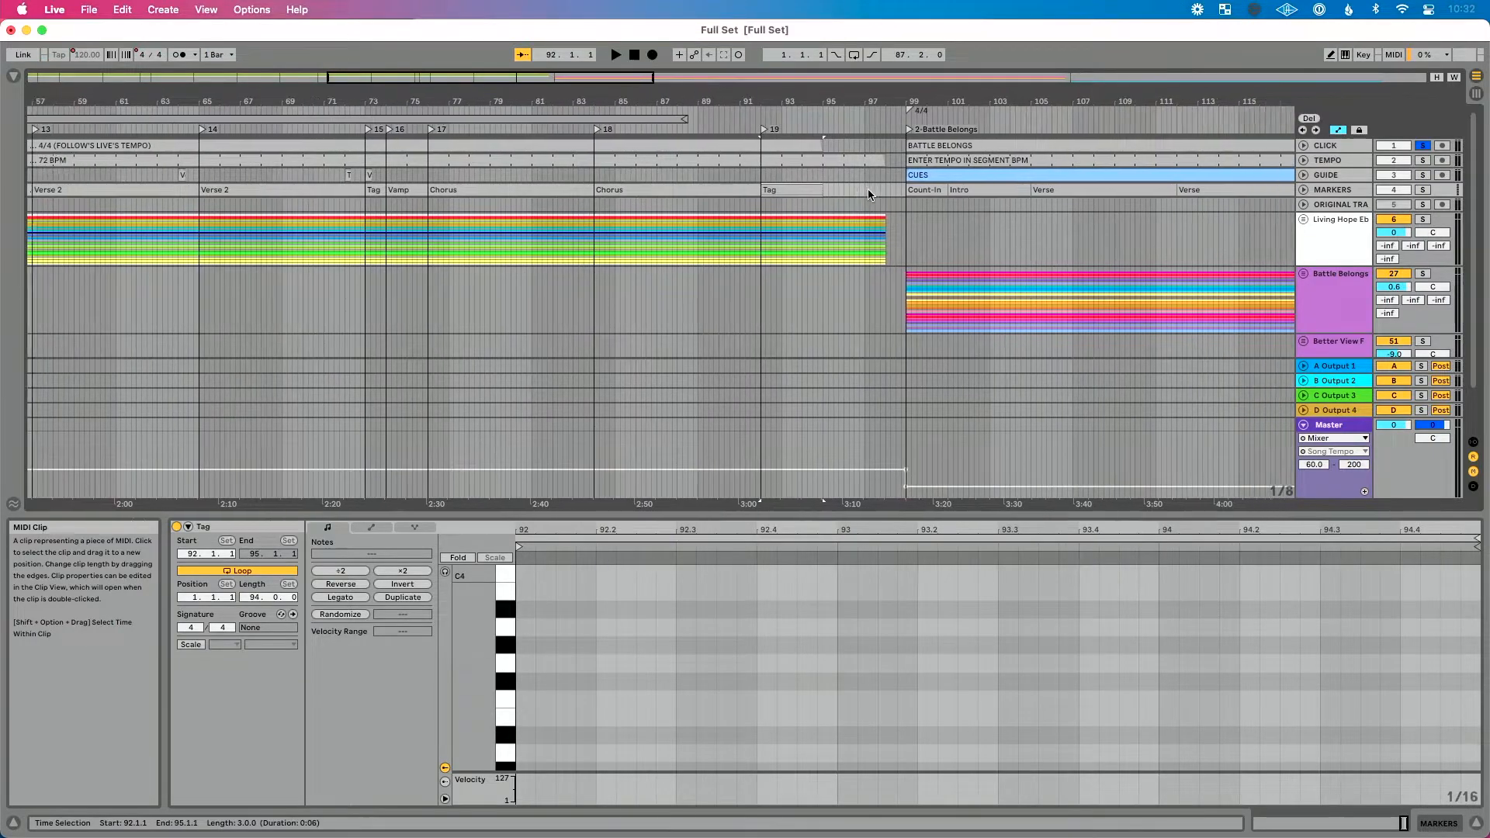
{"action": "left_click", "coordinate": [814, 190]}
{"action": "key", "text": "i"}
{"action": "left_click", "coordinate": [836, 190]}
{"action": "key", "text": "i"}
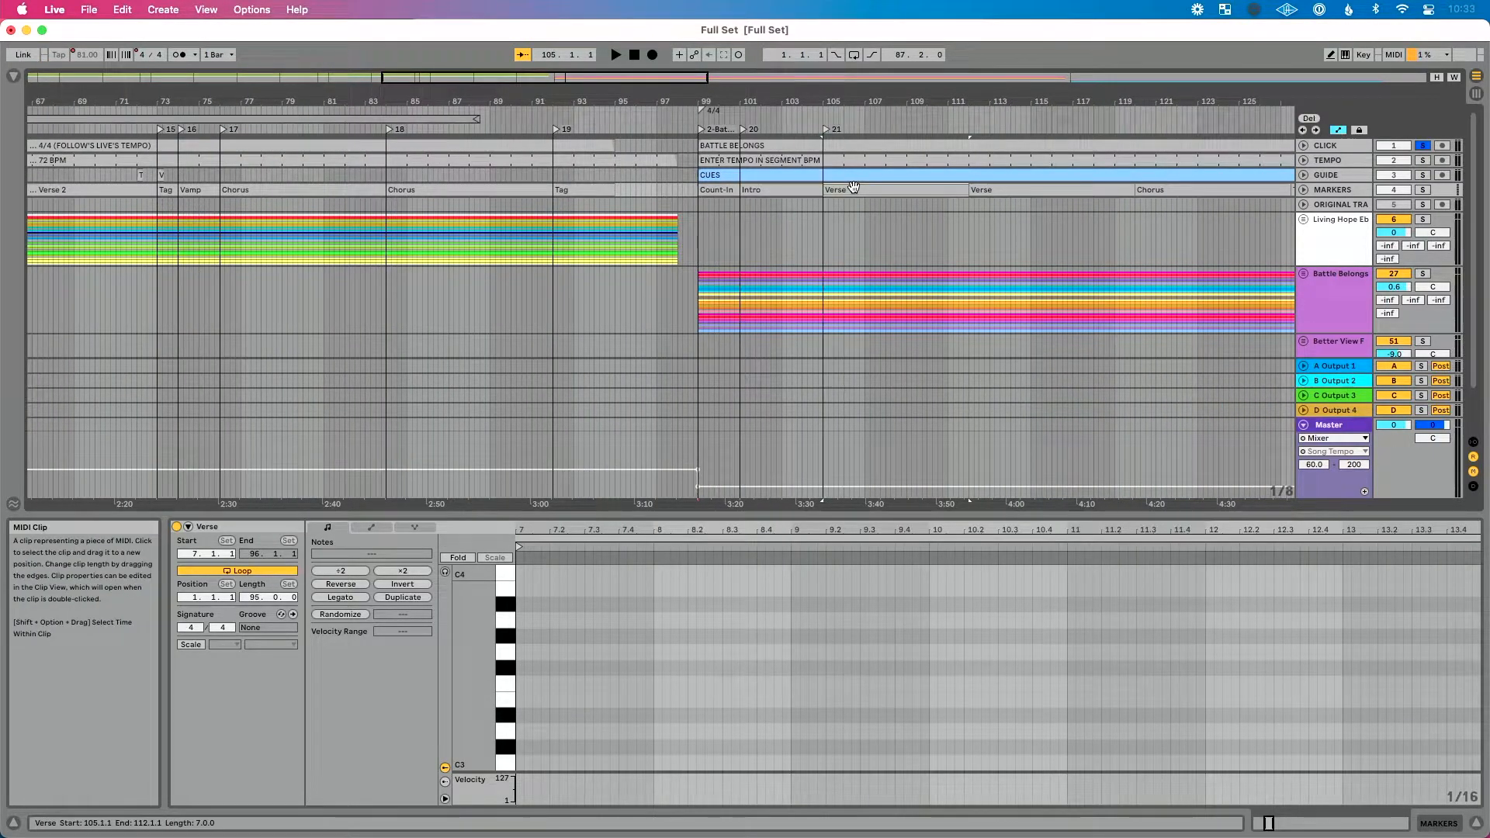
{"action": "scroll", "coordinate": [841, 190], "scroll_direction": "right", "scroll_amount": 3}
{"action": "left_click", "coordinate": [848, 189]}
{"action": "key", "text": "i"}
Step: Add locators at Battle Belongs' first Chorus, Turn Around and the Verse that follows it
{"action": "scroll", "coordinate": [854, 188], "scroll_direction": "right", "scroll_amount": 4}
{"action": "left_click", "coordinate": [853, 189]}
{"action": "key", "text": "i"}
{"action": "left_click", "coordinate": [918, 189]}
{"action": "key", "text": "i"}
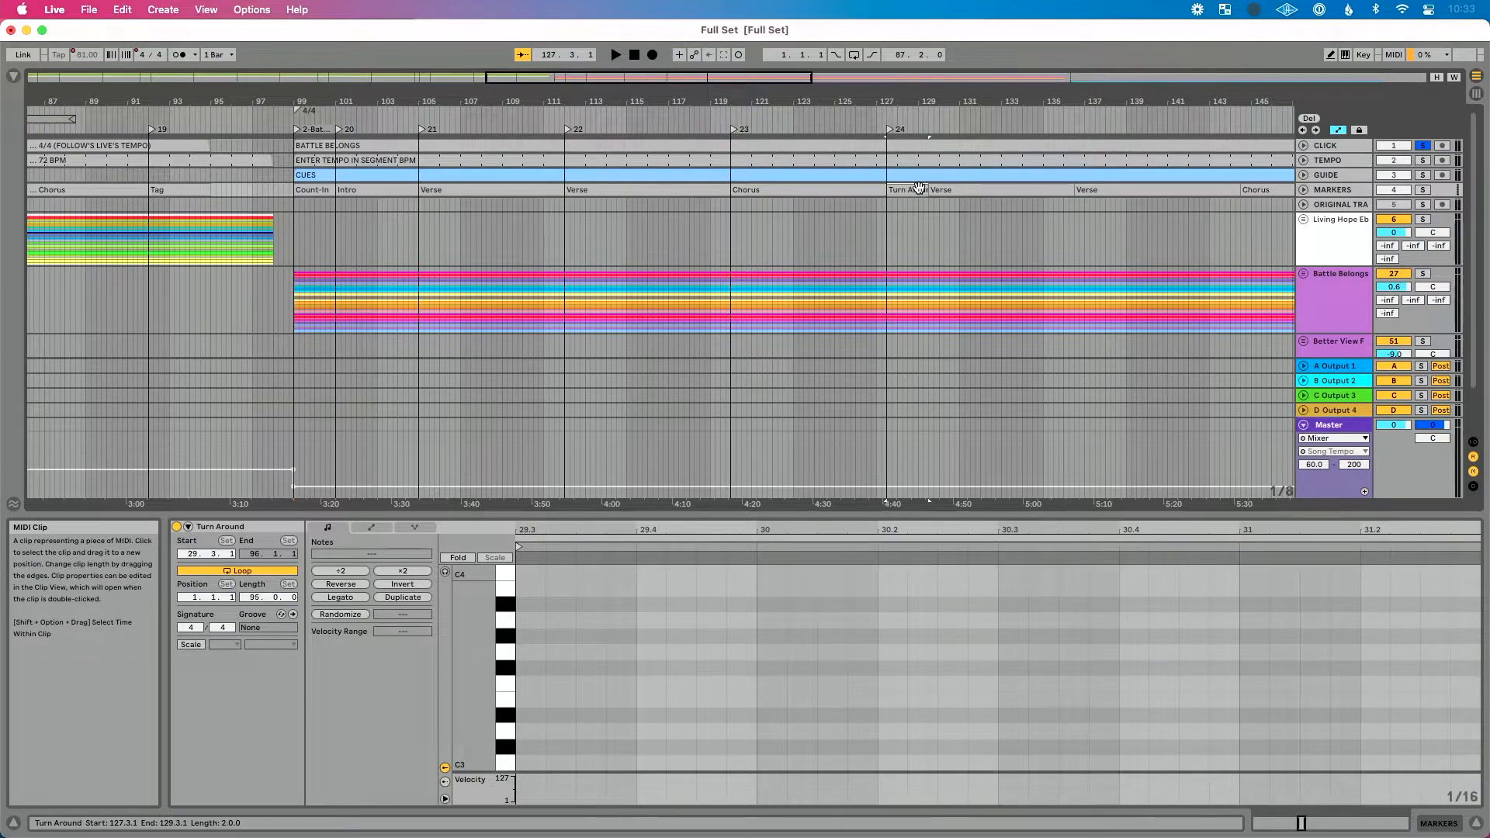
{"action": "scroll", "coordinate": [919, 189], "scroll_direction": "right", "scroll_amount": 3}
{"action": "left_click", "coordinate": [924, 189]}
{"action": "key", "text": "i"}
Step: Examine the Turn Around locator's position against the bar lines in Battle Belongs and select that locator
{"action": "left_click_drag", "start_coordinate": [835, 100], "coordinate": [835, 209]}
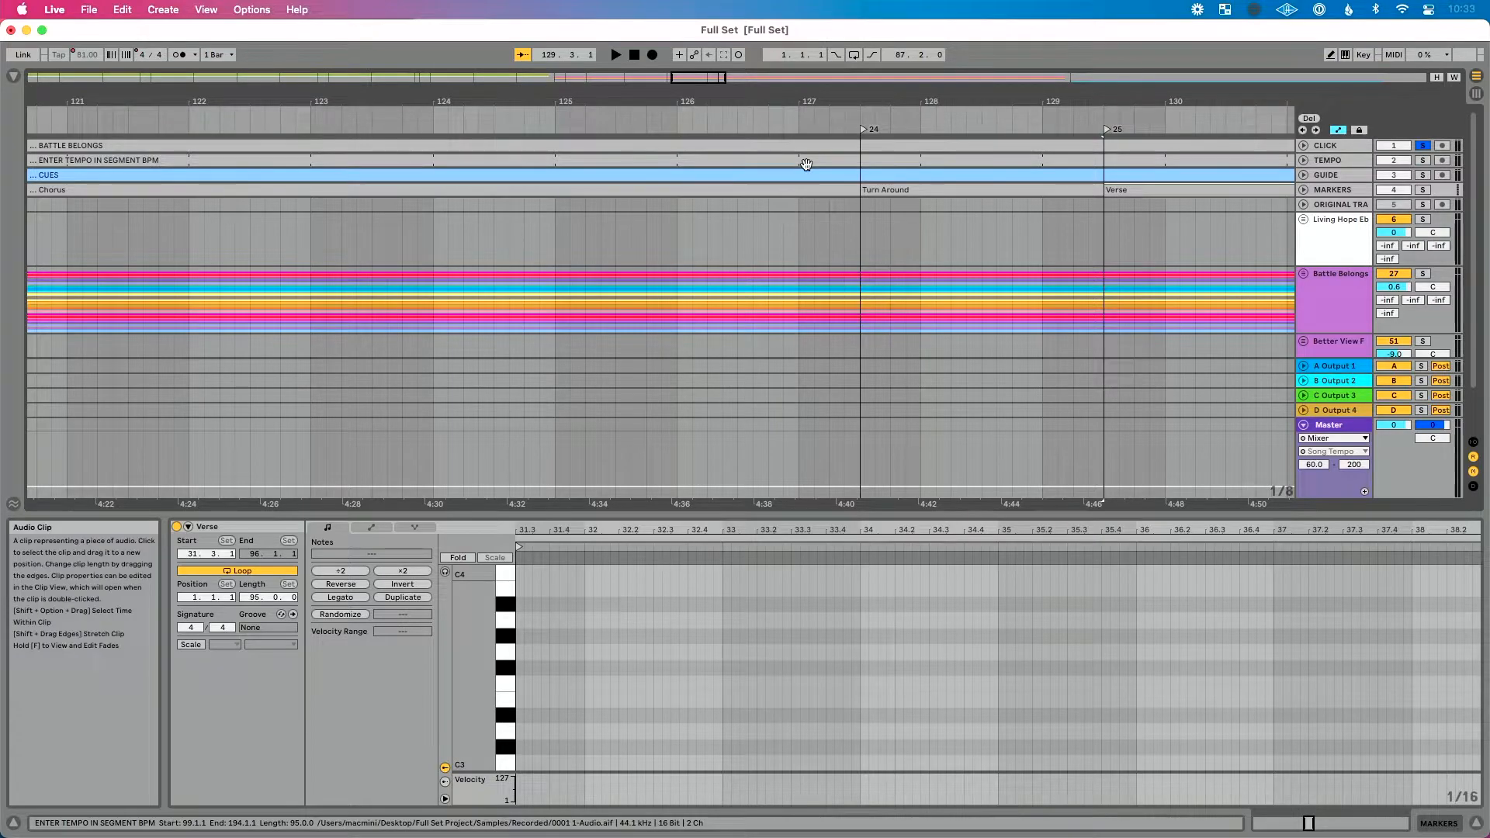
{"action": "scroll", "coordinate": [805, 163], "scroll_direction": "left", "scroll_amount": 2}
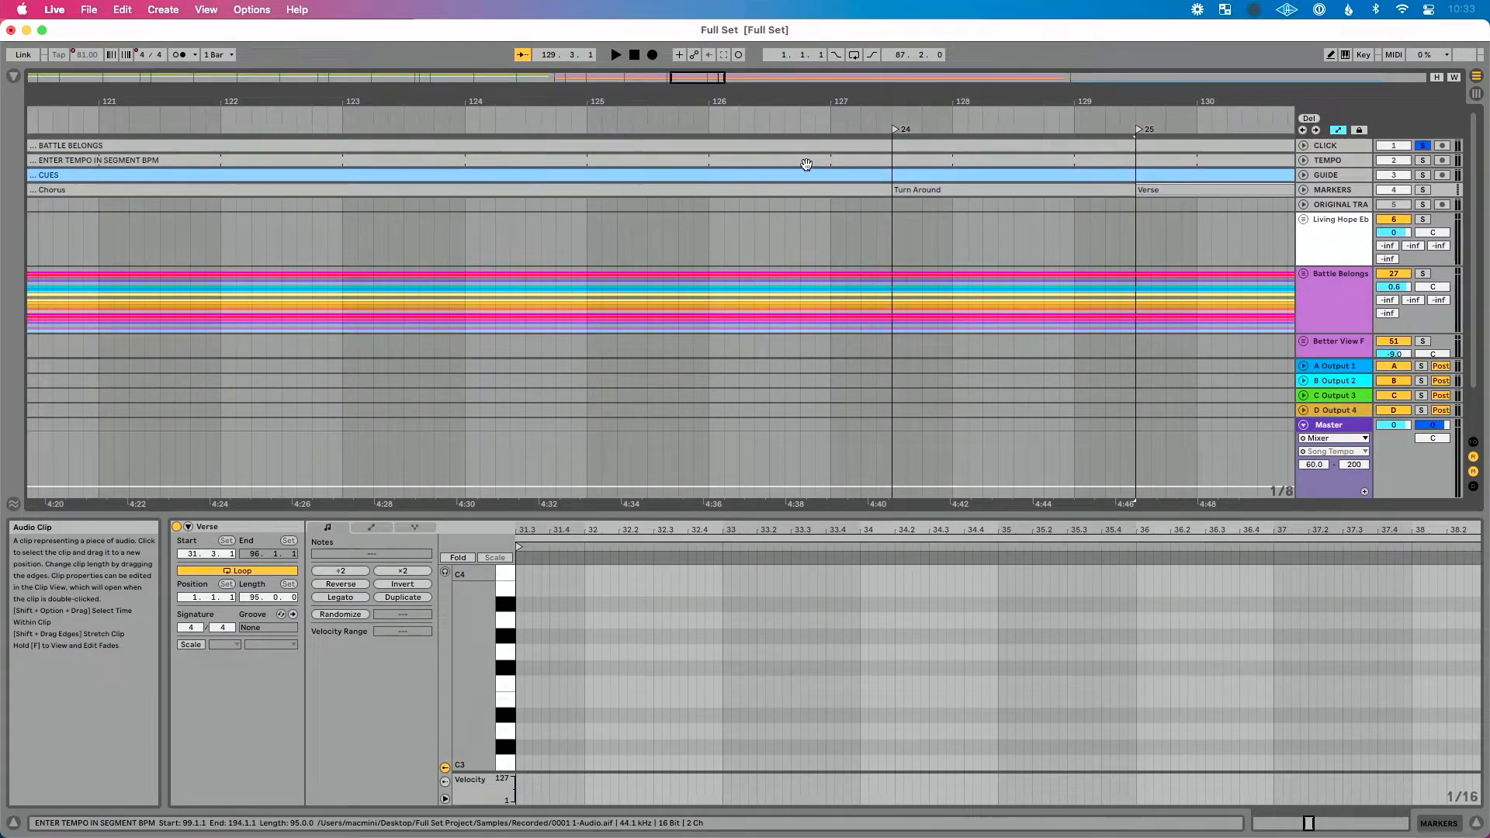
{"action": "scroll", "coordinate": [805, 164], "scroll_direction": "down", "scroll_amount": 3}
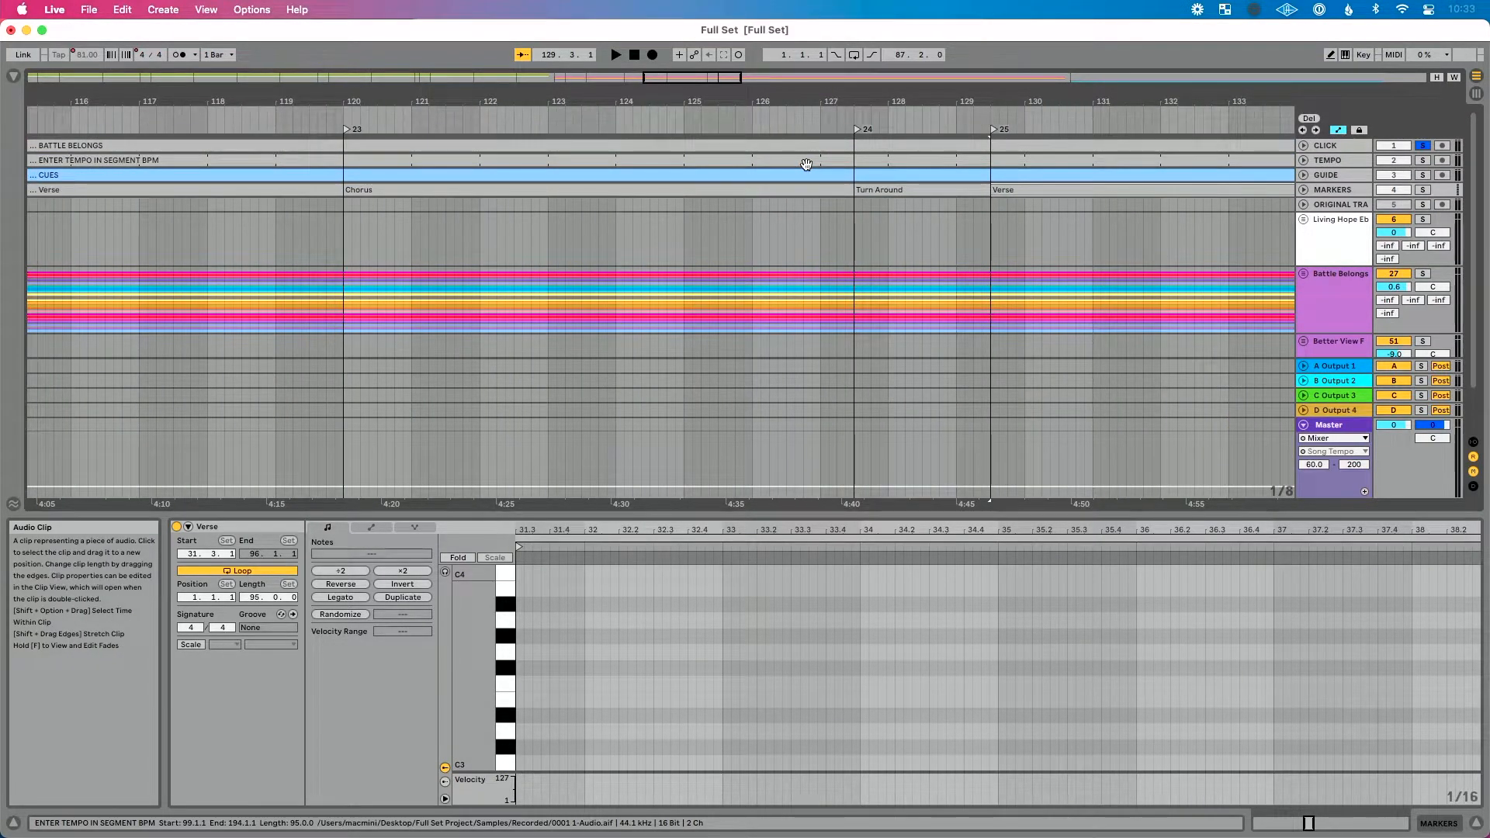
{"action": "left_click_drag", "start_coordinate": [837, 98], "coordinate": [810, 98]}
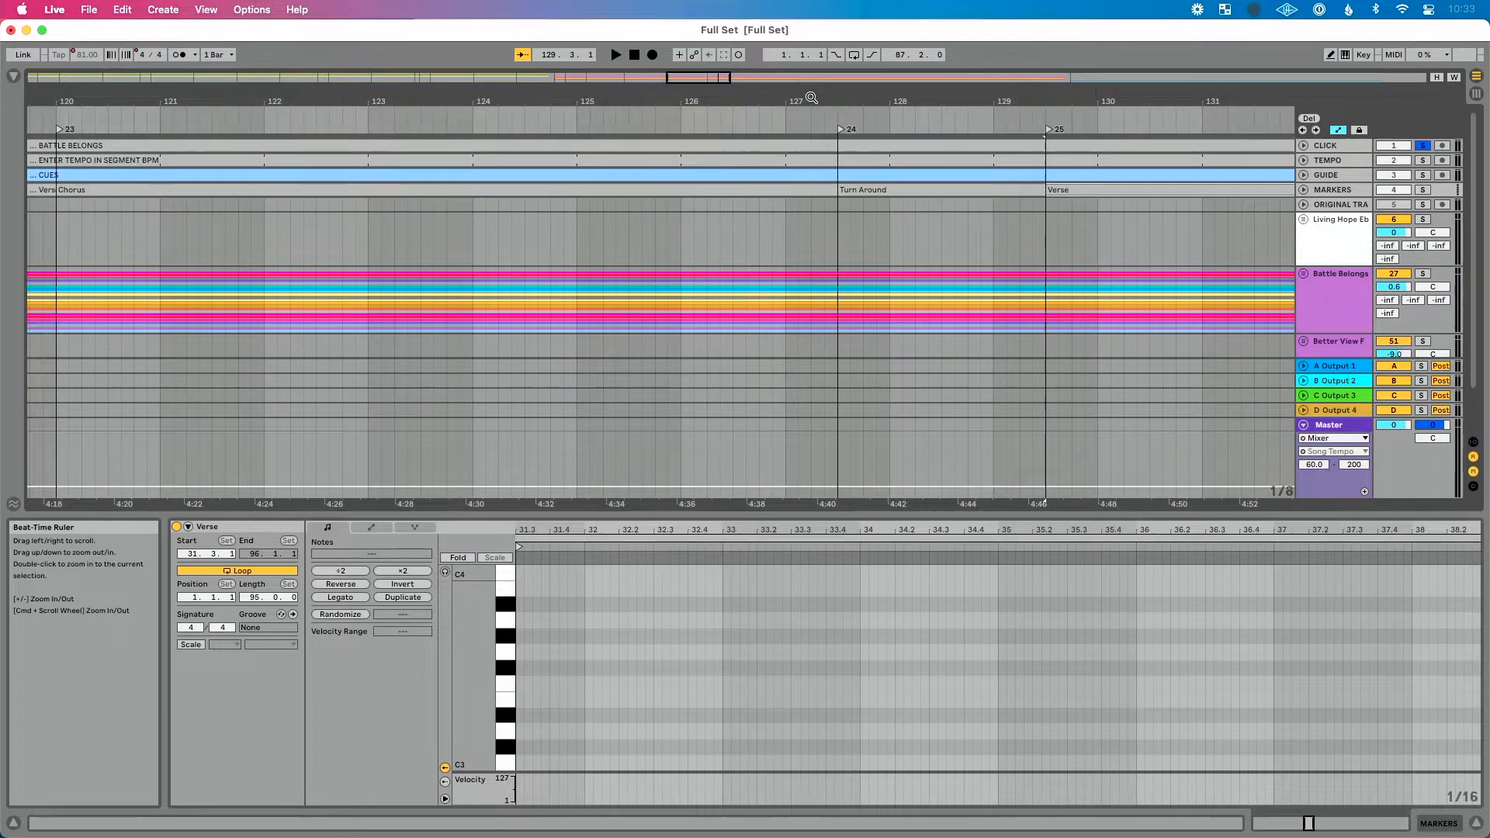
{"action": "left_click", "coordinate": [841, 132]}
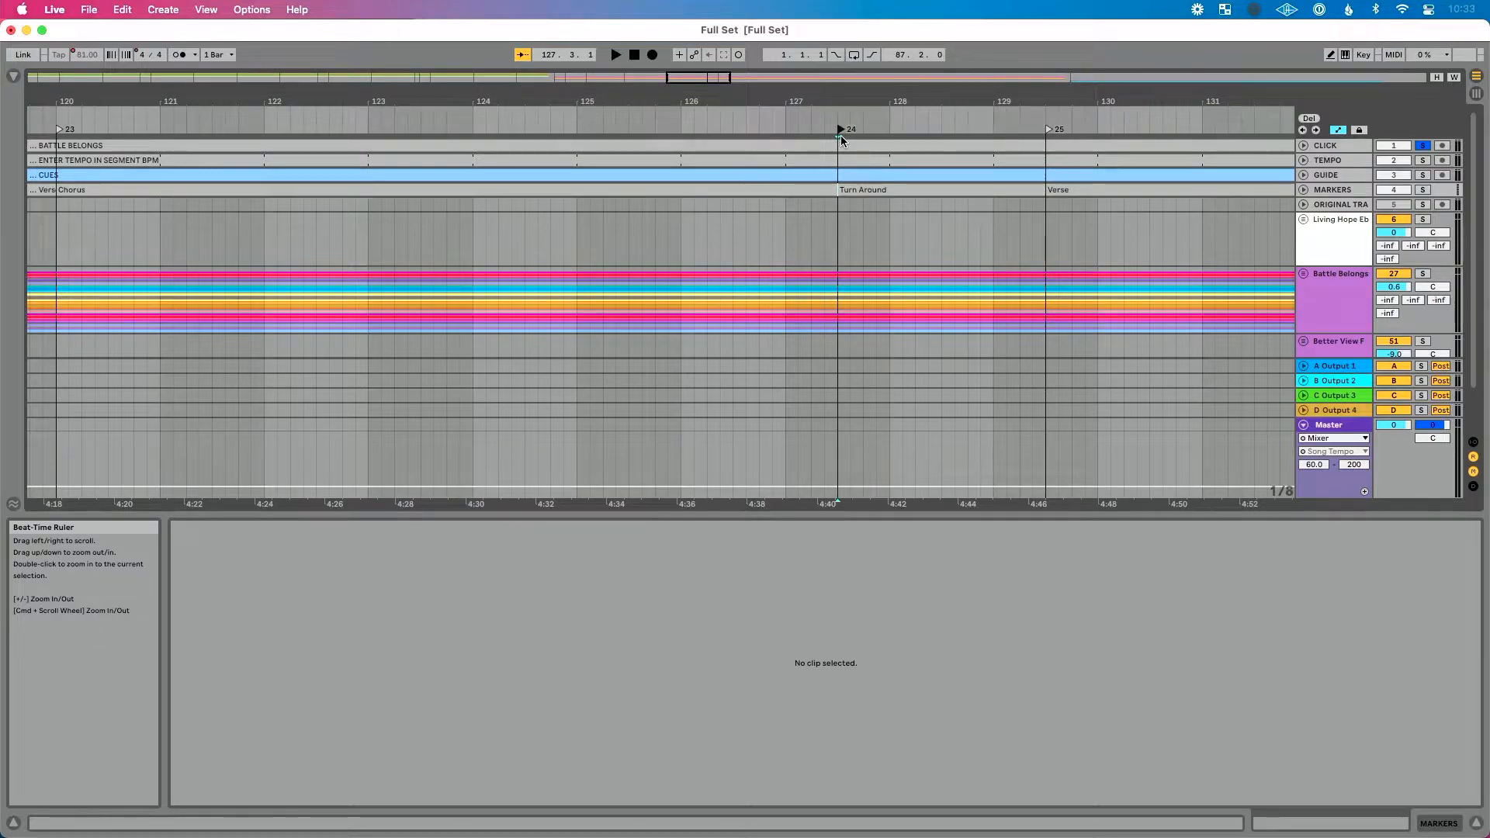
Step: Compare the start of the Turn Around marker clip with its locator and the surrounding beats around bar 127
{"action": "left_click", "coordinate": [866, 189]}
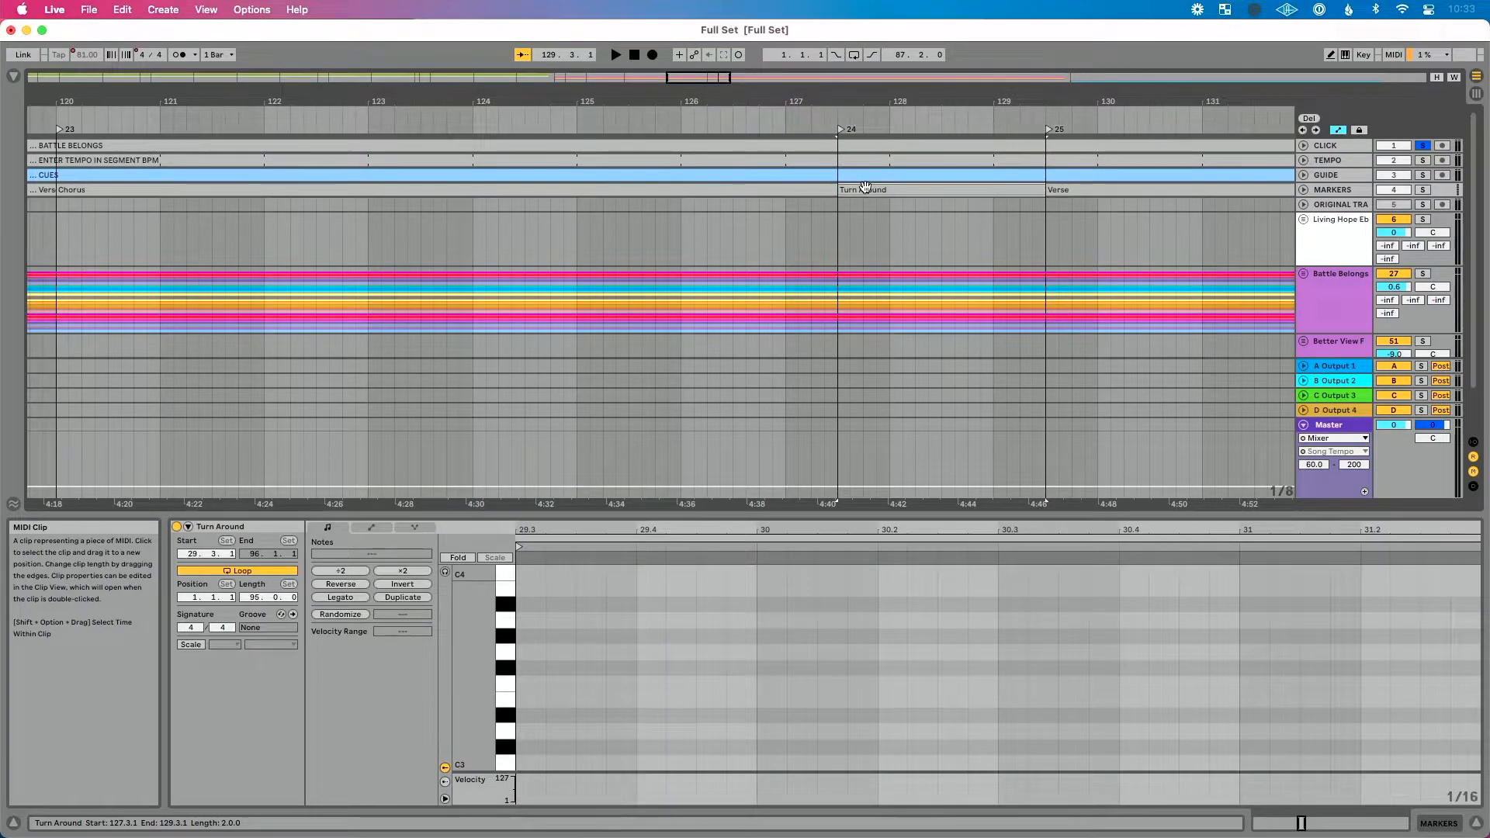
{"action": "left_click", "coordinate": [842, 131]}
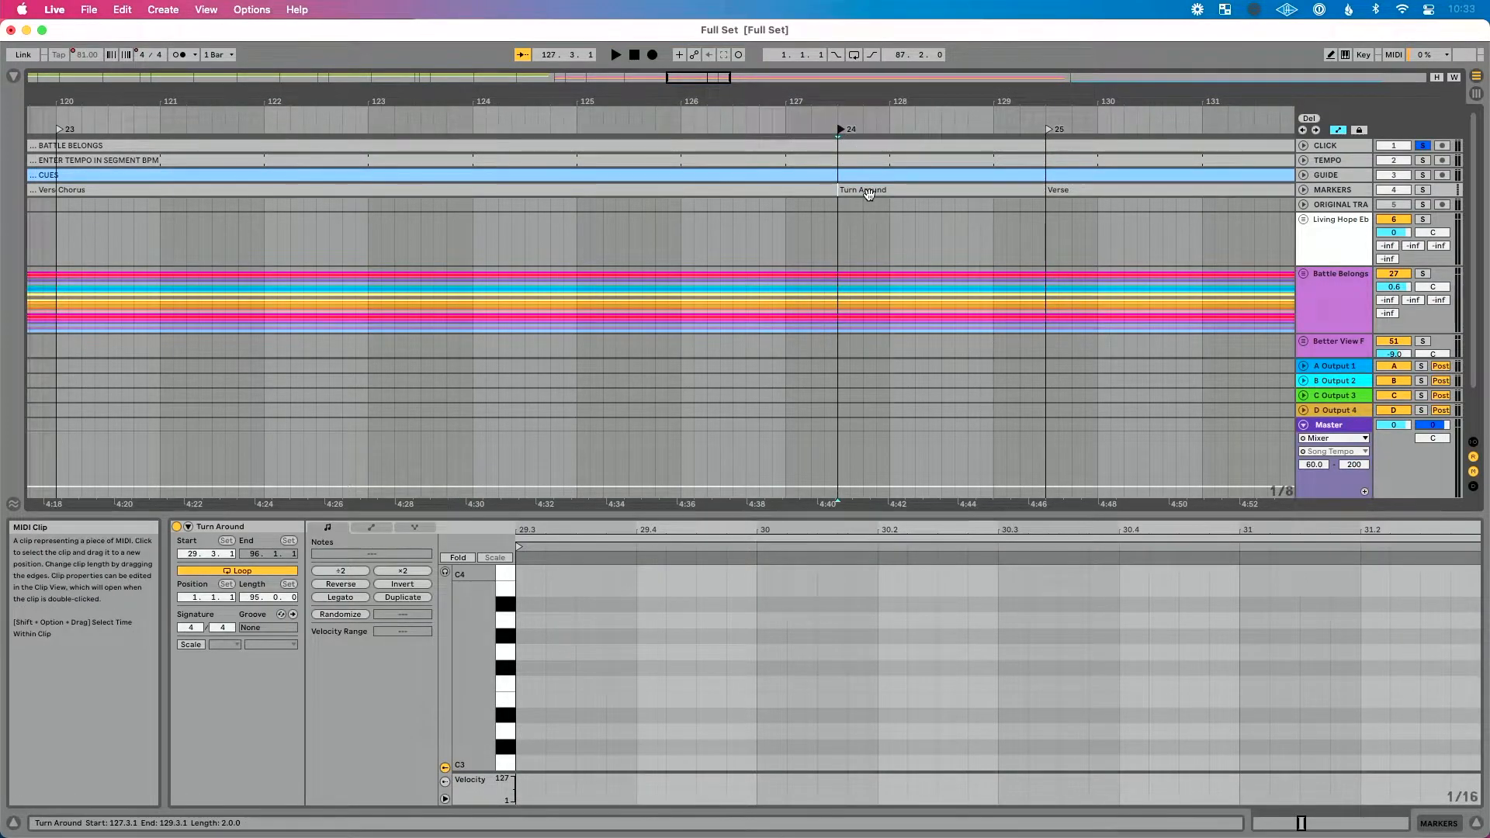
{"action": "scroll", "coordinate": [866, 191], "scroll_direction": "right", "scroll_amount": 2}
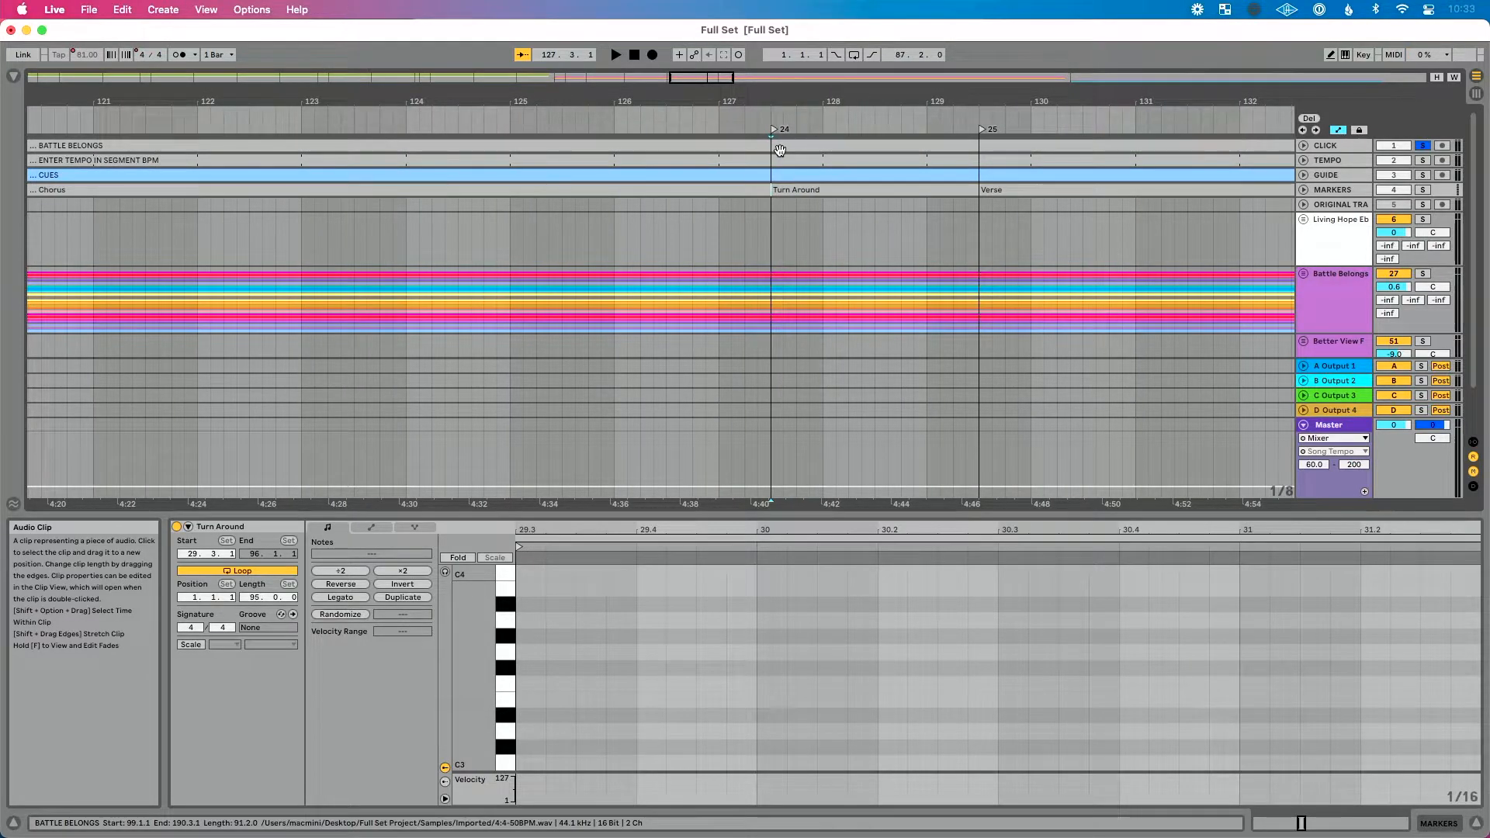
{"action": "left_click", "coordinate": [793, 188]}
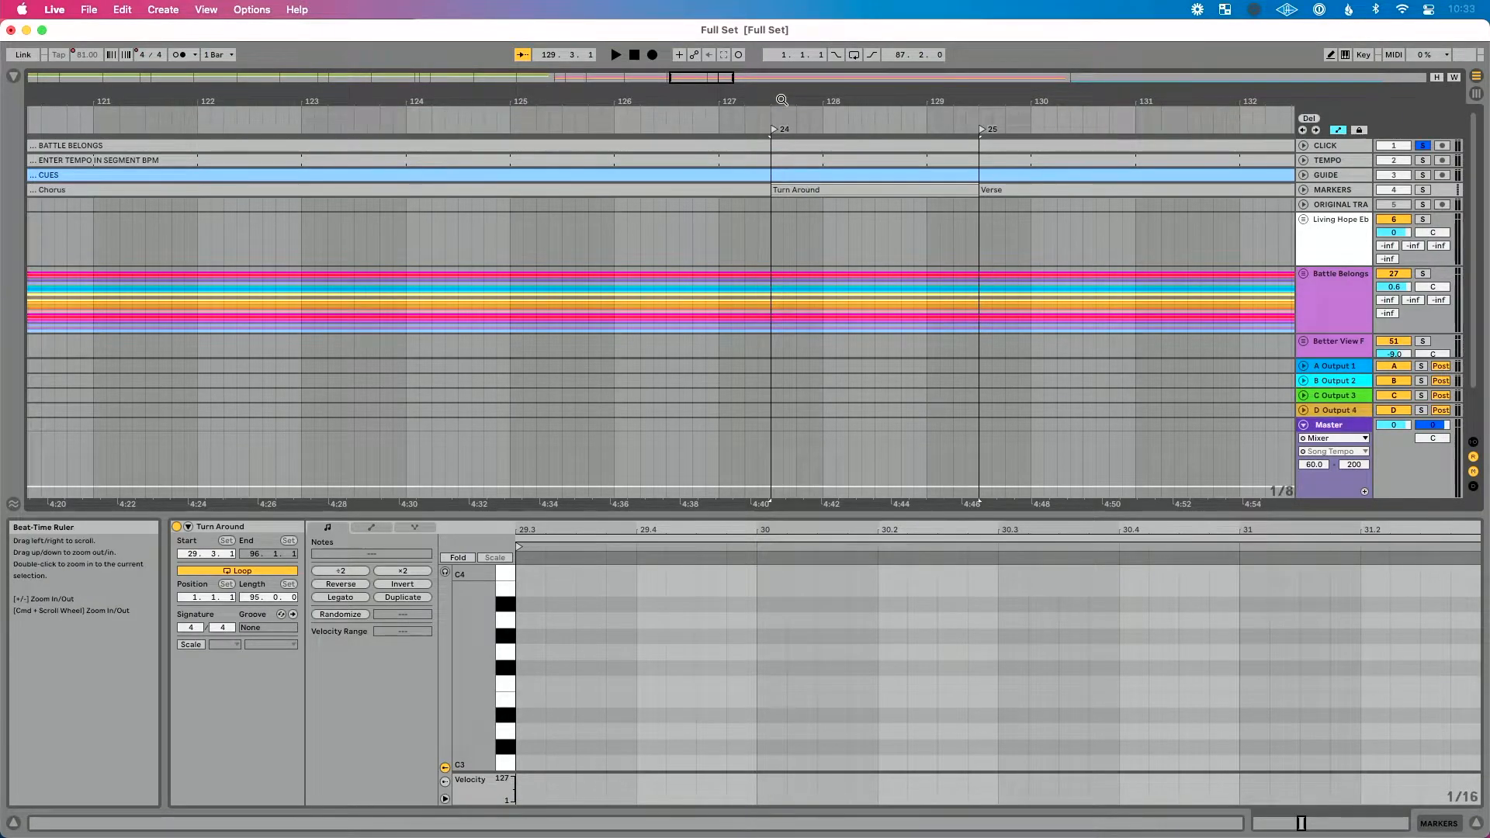
{"action": "scroll", "coordinate": [781, 99], "scroll_direction": "up", "scroll_amount": 3}
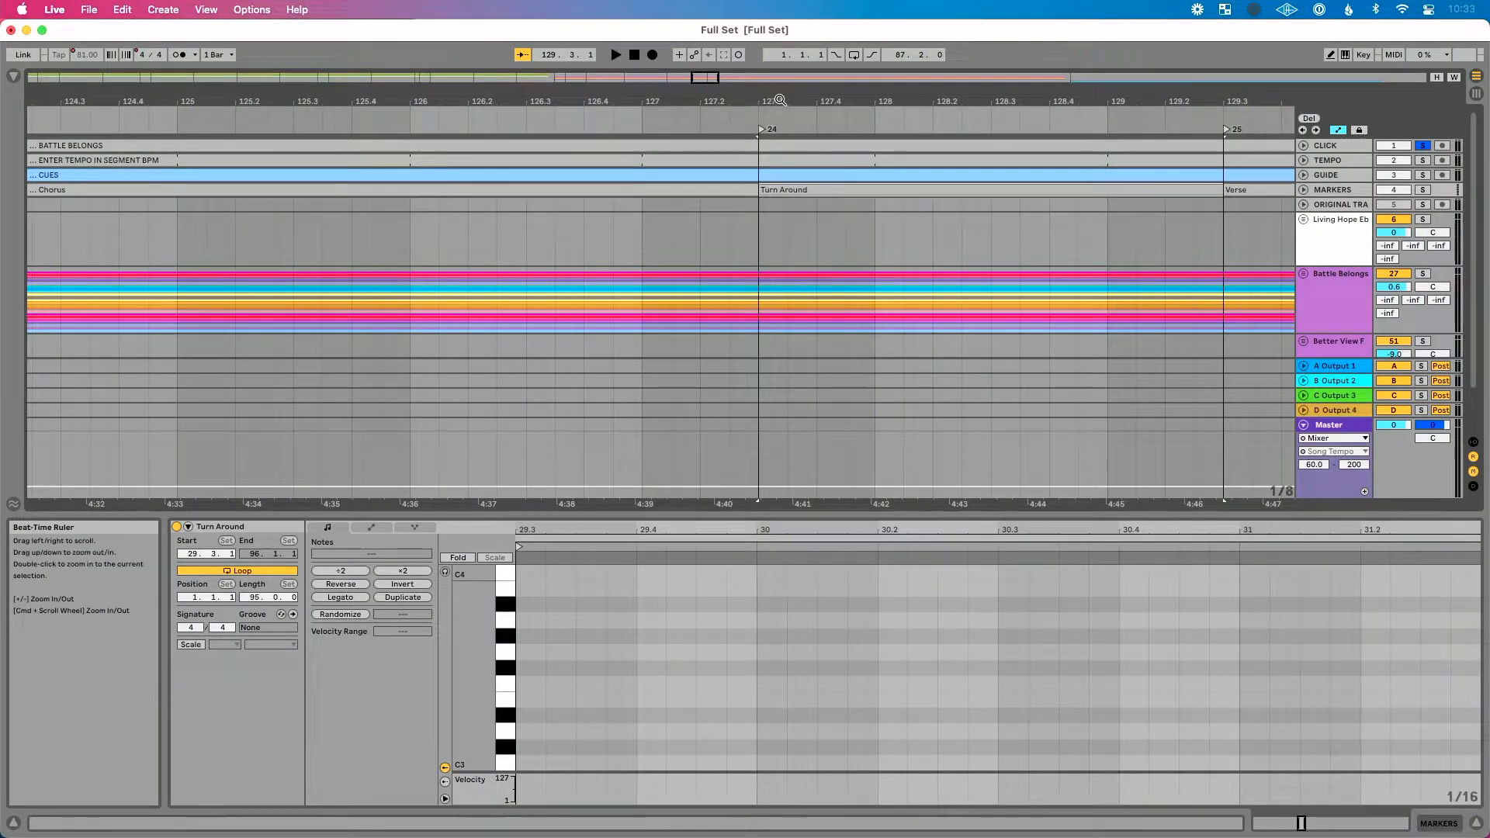
{"action": "scroll", "coordinate": [779, 99], "scroll_direction": "down", "scroll_amount": 4}
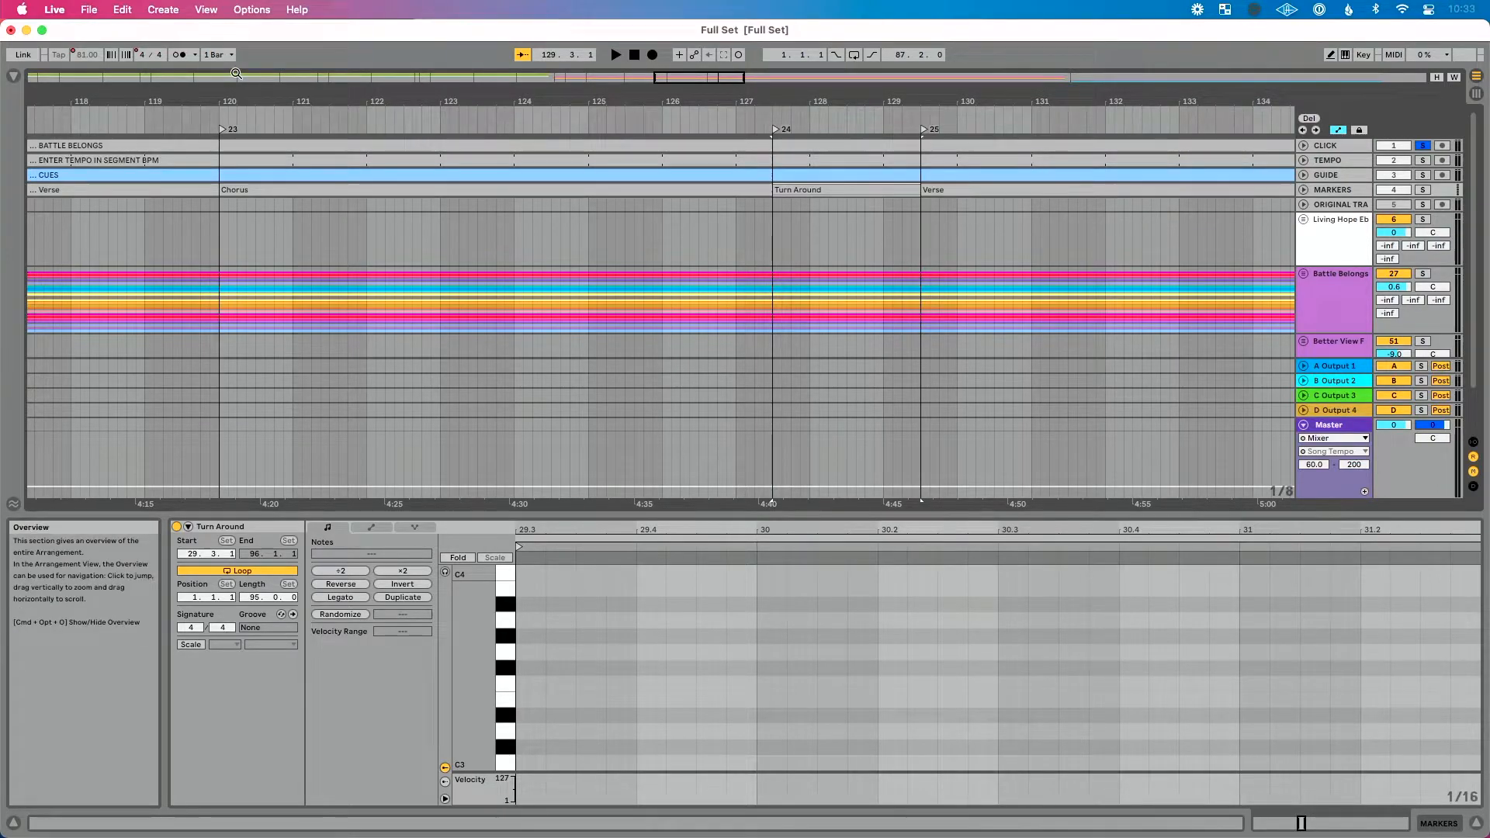
{"action": "left_click_drag", "start_coordinate": [775, 99], "coordinate": [775, 132]}
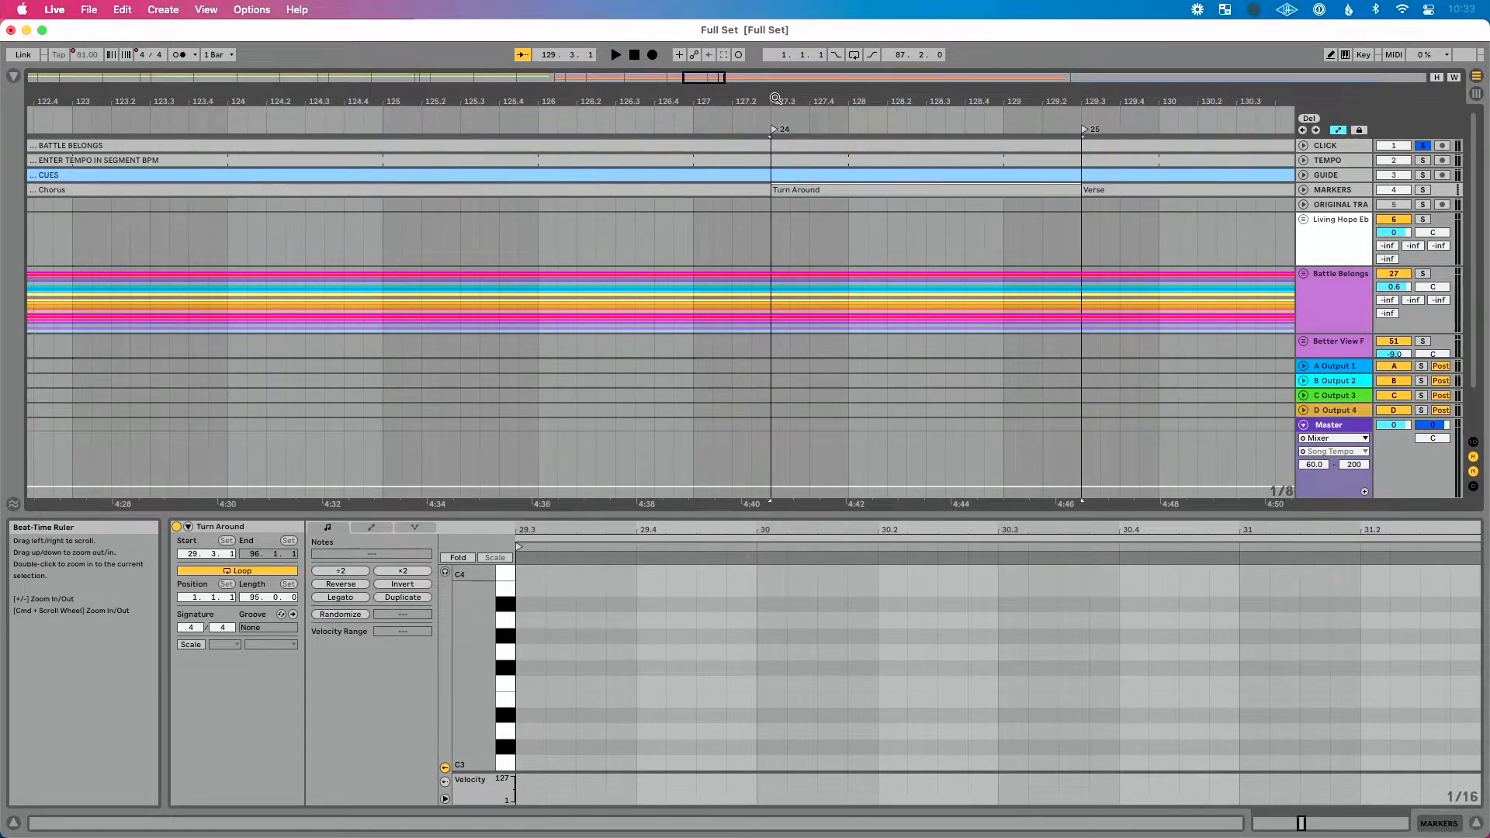
{"action": "left_click", "coordinate": [774, 132]}
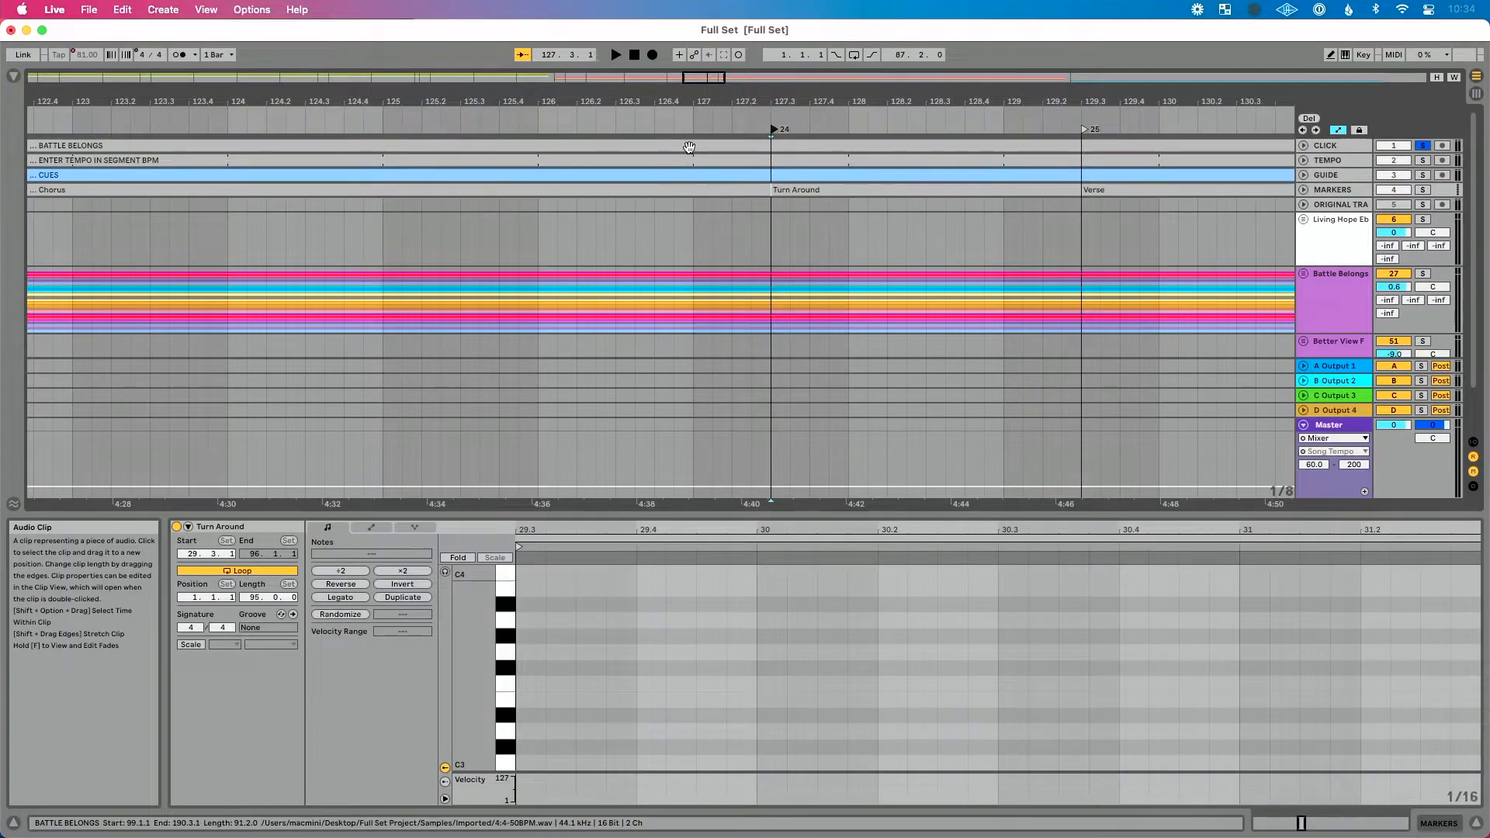
Step: Insert a 2/4 time signature change at bar 127 and a 4/4 change at the Turn Around marker
{"action": "right_click", "coordinate": [692, 117]}
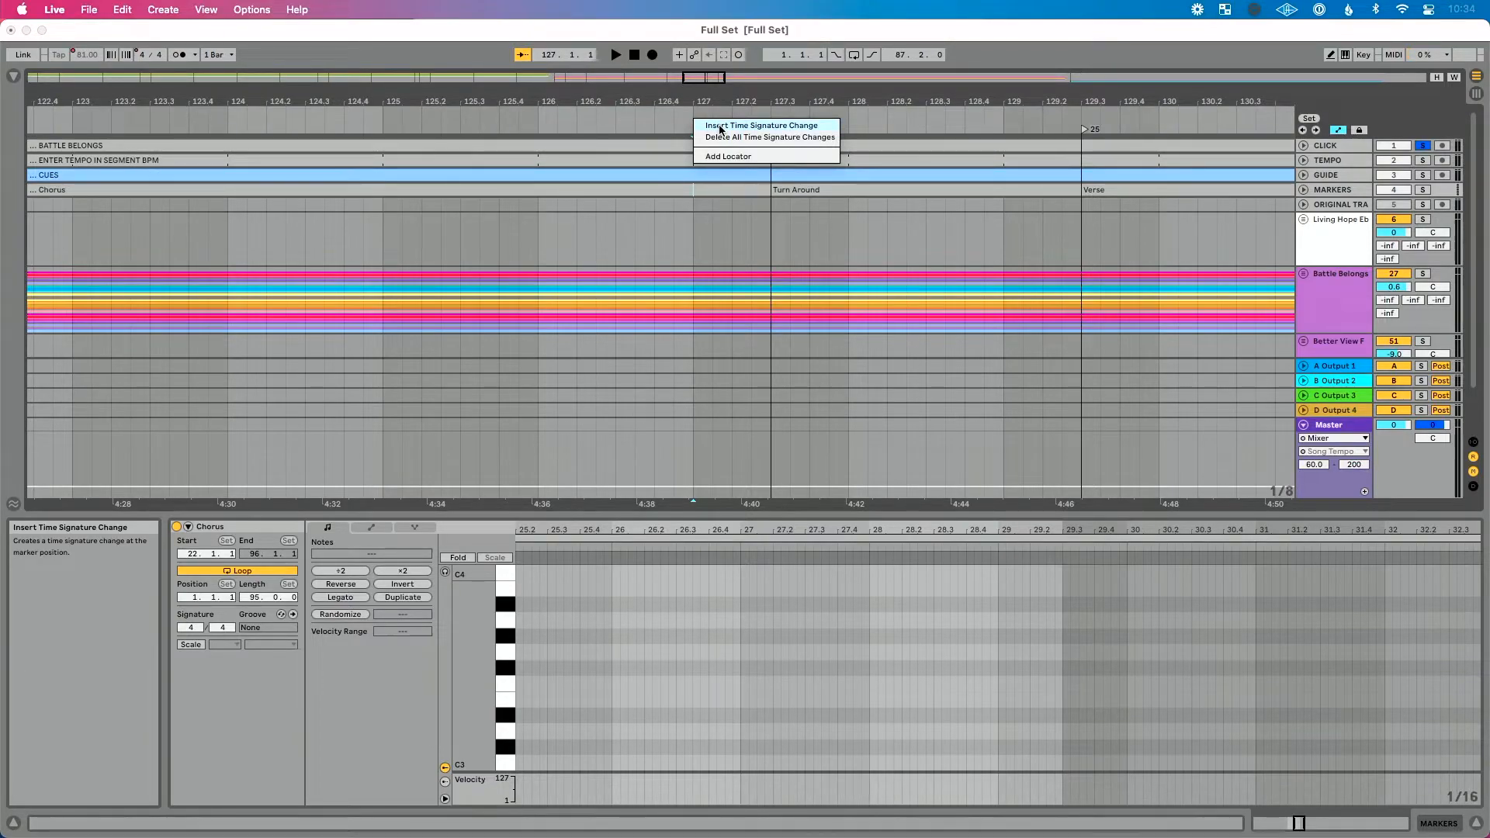
{"action": "left_click", "coordinate": [721, 127]}
{"action": "type", "text": "2/4"}
{"action": "key", "text": "Return"}
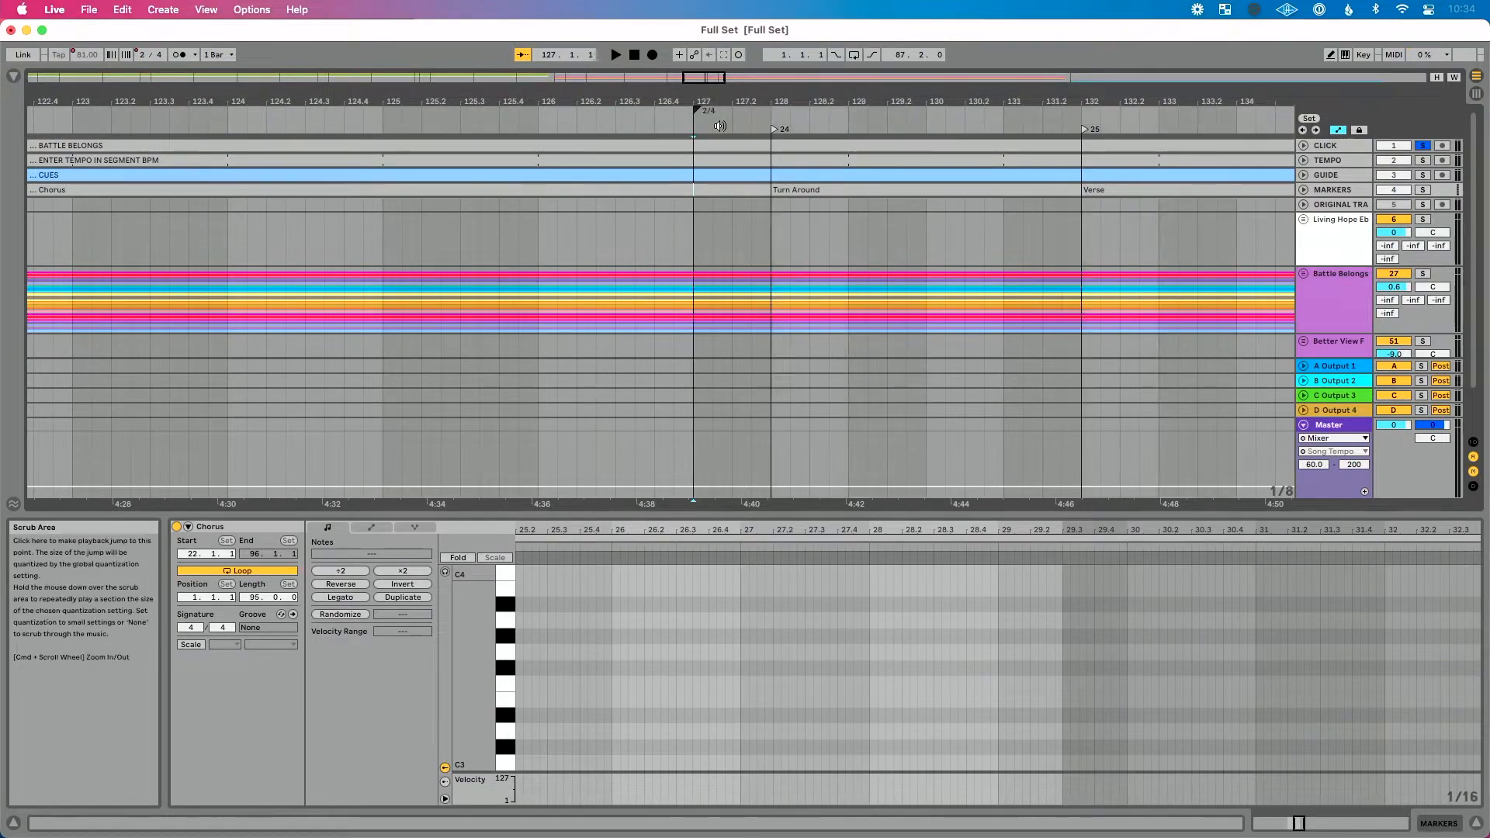
{"action": "right_click", "coordinate": [770, 113]}
{"action": "left_click", "coordinate": [788, 122]}
{"action": "type", "text": "4/"}
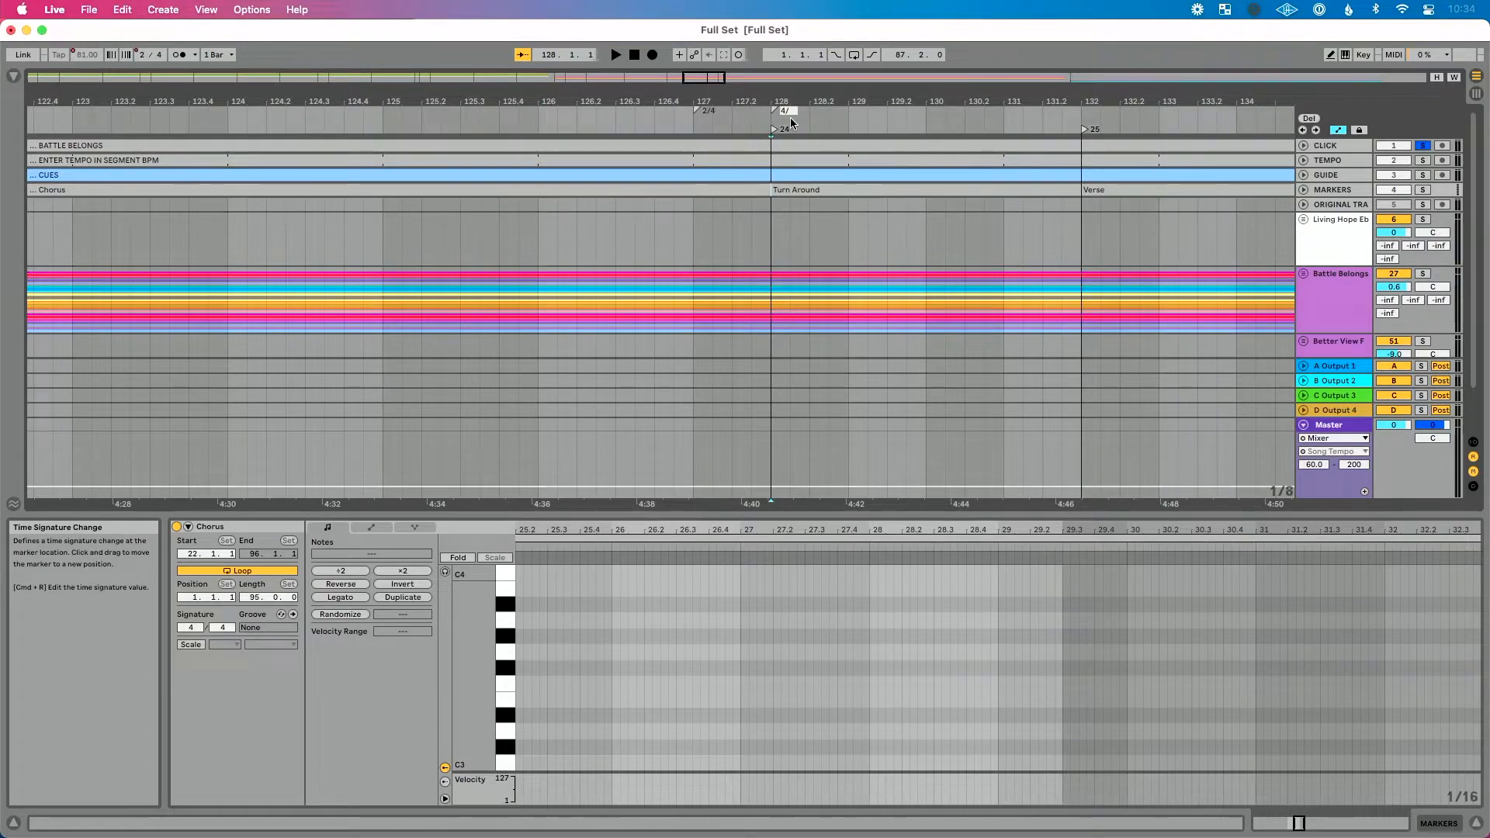
{"action": "type", "text": "4"}
{"action": "key", "text": "Return"}
Step: Add locators at Battle Belongs' second Verse after the Turn Around, the following Chorus and the first Bridge
{"action": "scroll", "coordinate": [849, 180], "scroll_direction": "right", "scroll_amount": 5}
{"action": "scroll", "coordinate": [850, 180], "scroll_direction": "right", "scroll_amount": 6}
{"action": "scroll", "coordinate": [850, 180], "scroll_direction": "down", "scroll_amount": 5}
{"action": "scroll", "coordinate": [849, 180], "scroll_direction": "right", "scroll_amount": 3}
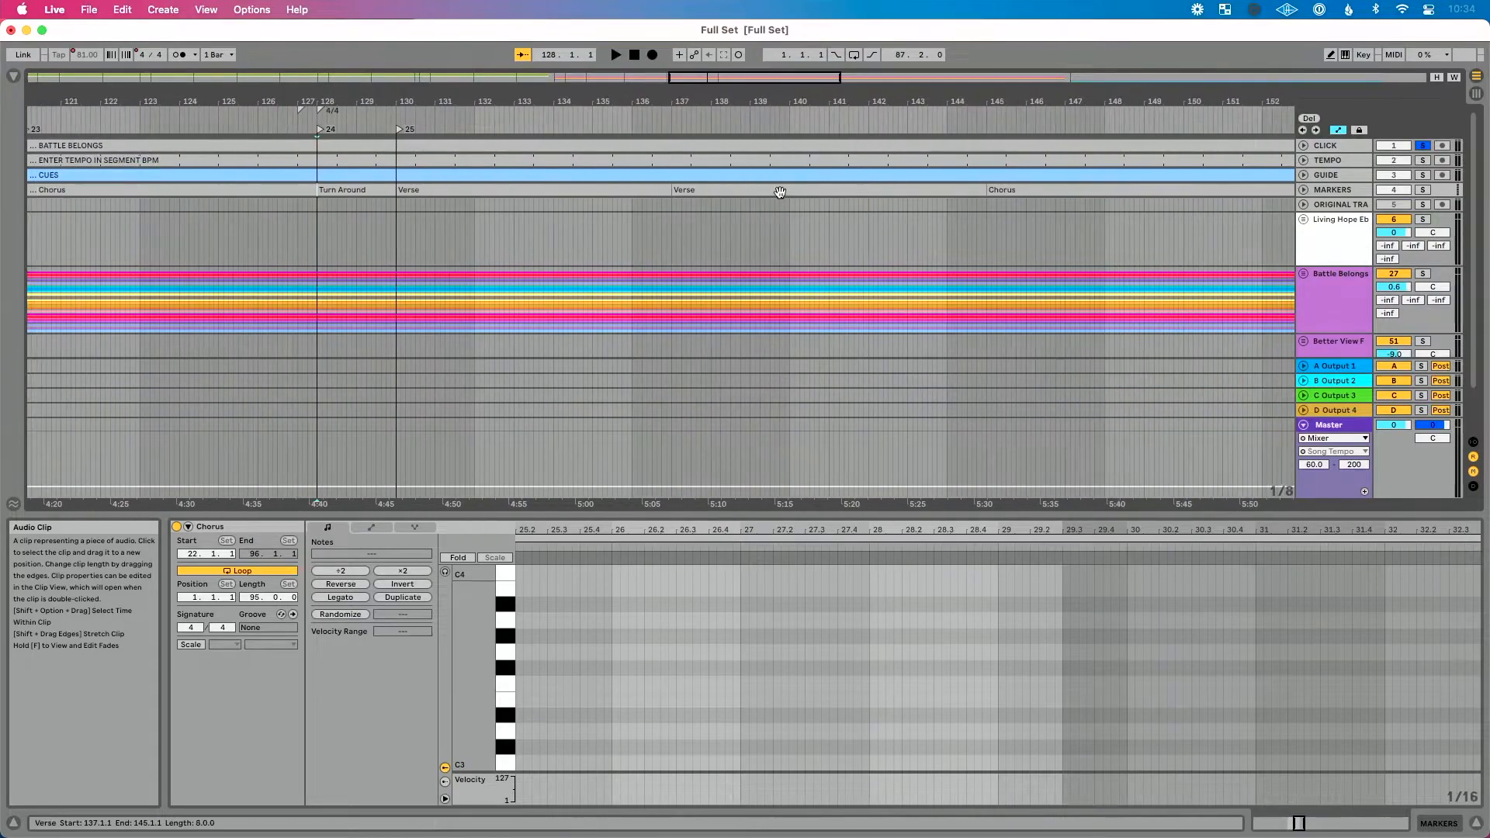
{"action": "left_click", "coordinate": [771, 193]}
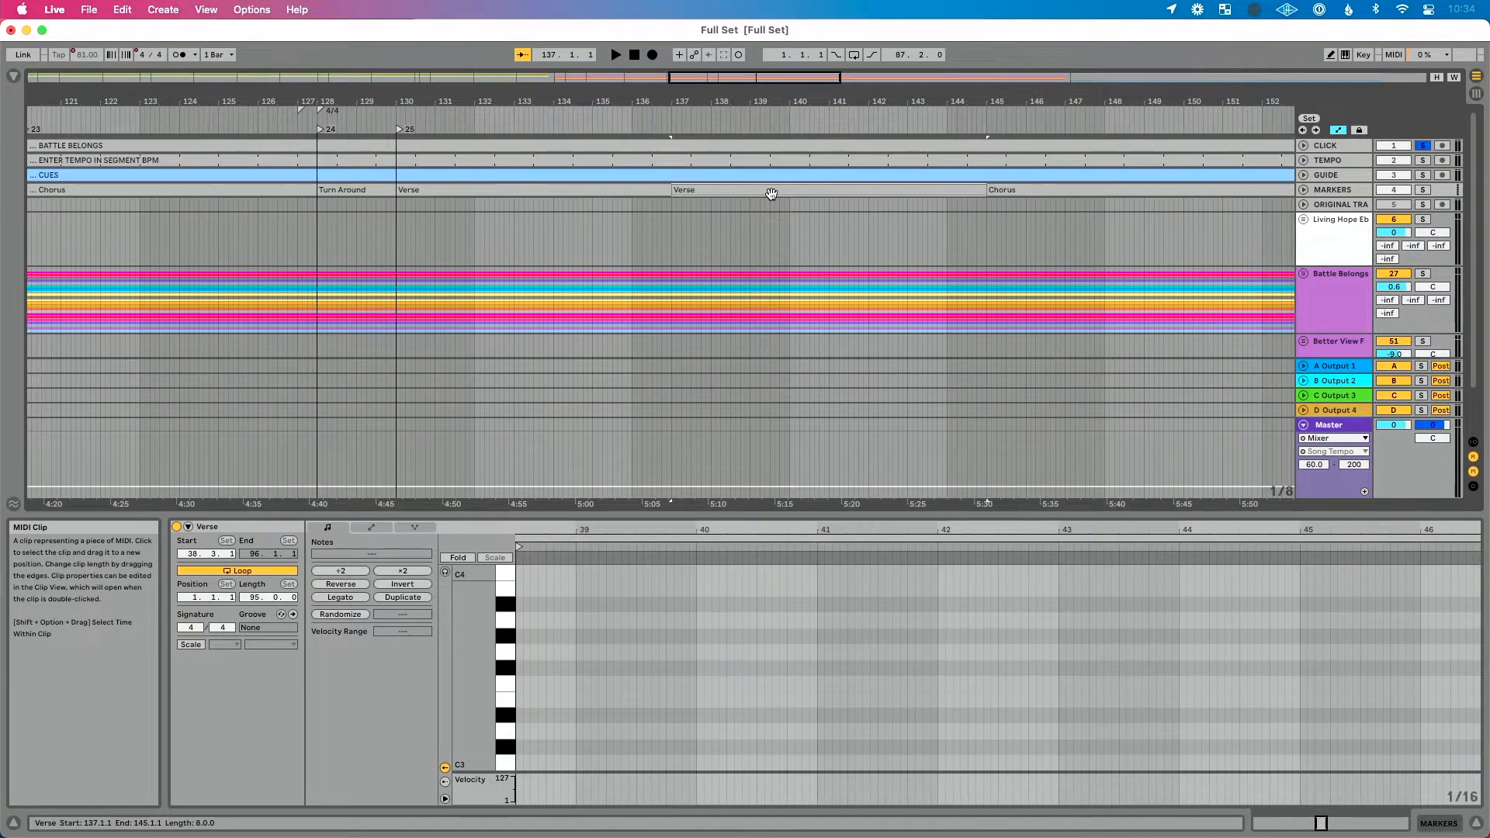
{"action": "scroll", "coordinate": [799, 193], "scroll_direction": "right", "scroll_amount": 4}
{"action": "left_click", "coordinate": [836, 192]}
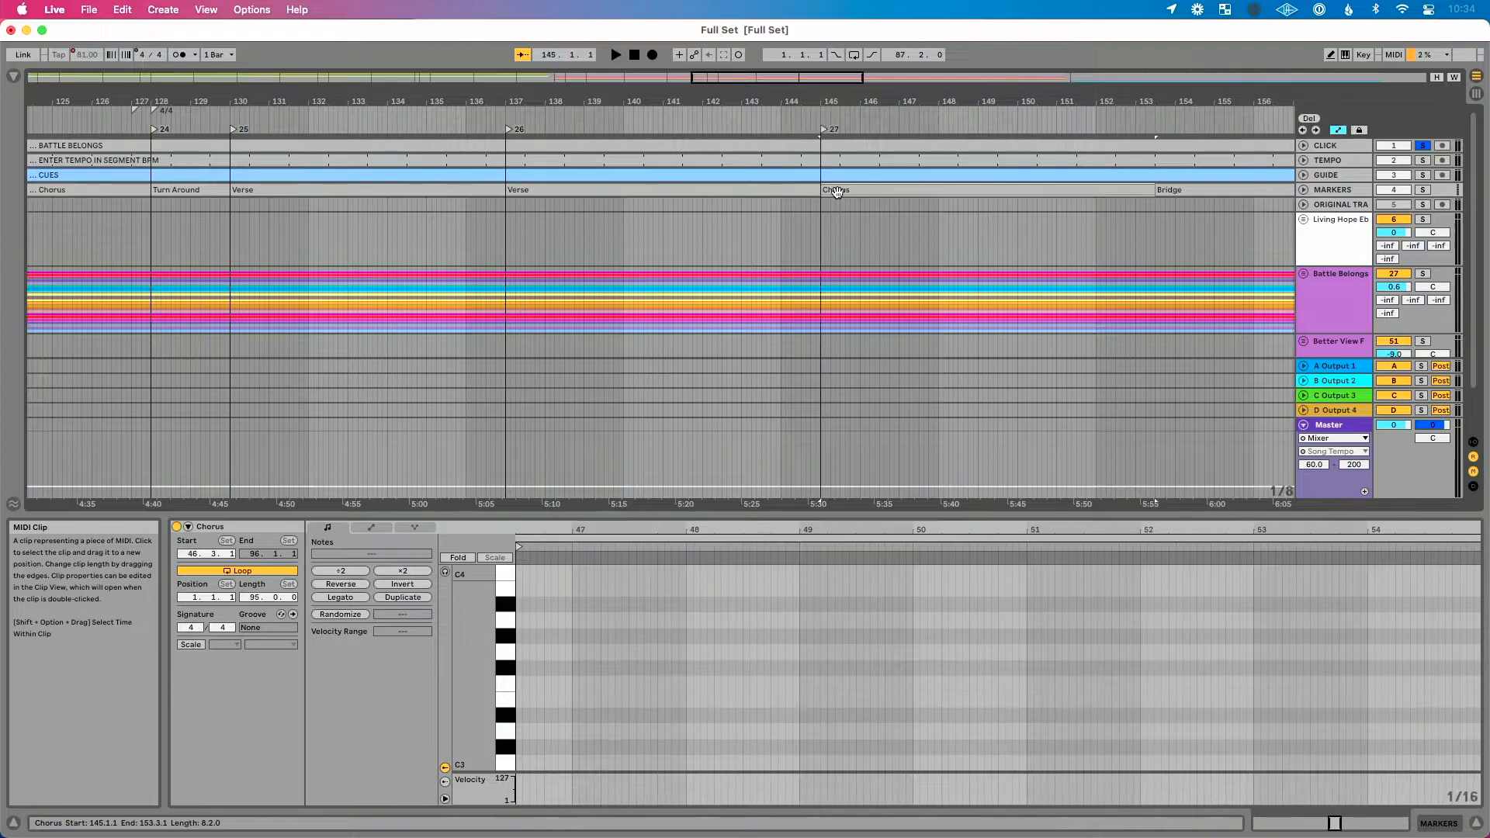
{"action": "scroll", "coordinate": [836, 193], "scroll_direction": "up", "scroll_amount": 4}
{"action": "scroll", "coordinate": [823, 192], "scroll_direction": "right", "scroll_amount": 3}
{"action": "left_click", "coordinate": [811, 192]}
{"action": "key", "text": "l"}
Step: Insert a 2/4 time signature change at bar 153 and a 4/4 change at the first Bridge marker
{"action": "right_click", "coordinate": [695, 122]}
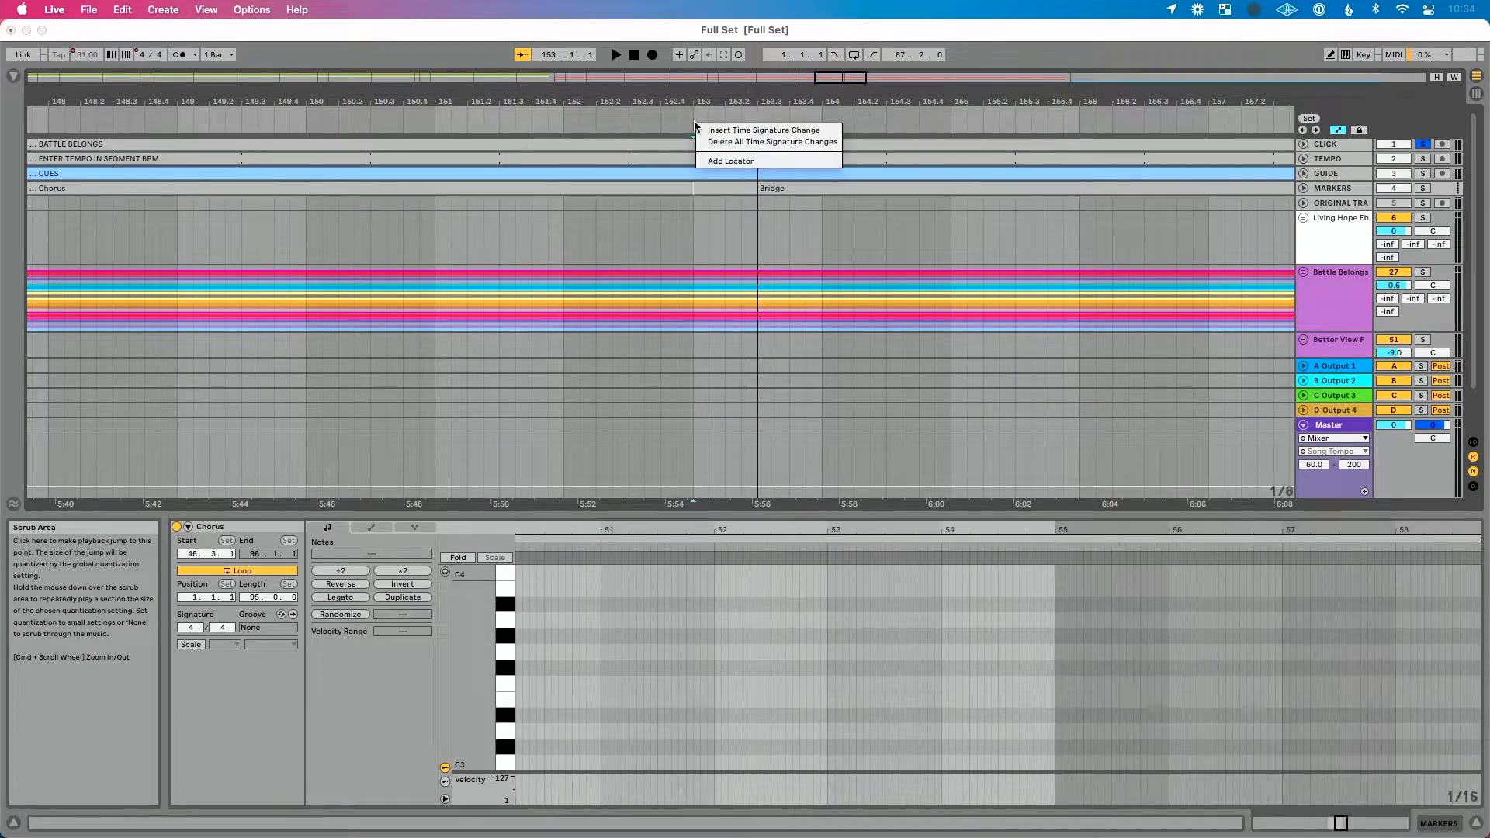
{"action": "left_click", "coordinate": [712, 128]}
{"action": "type", "text": "2/4"}
{"action": "key", "text": "Return"}
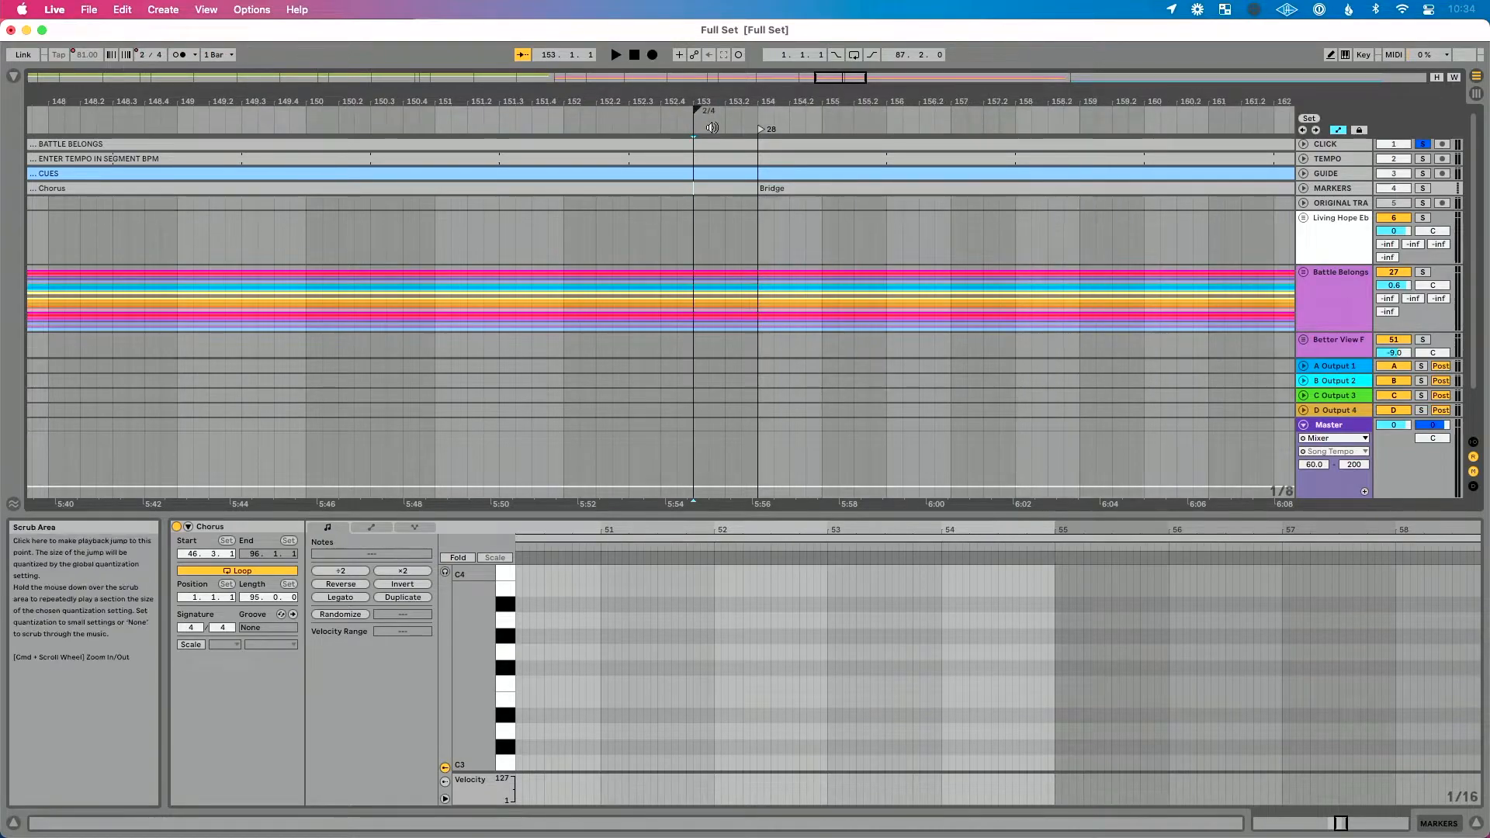
{"action": "right_click", "coordinate": [758, 109]}
{"action": "left_click", "coordinate": [768, 117]}
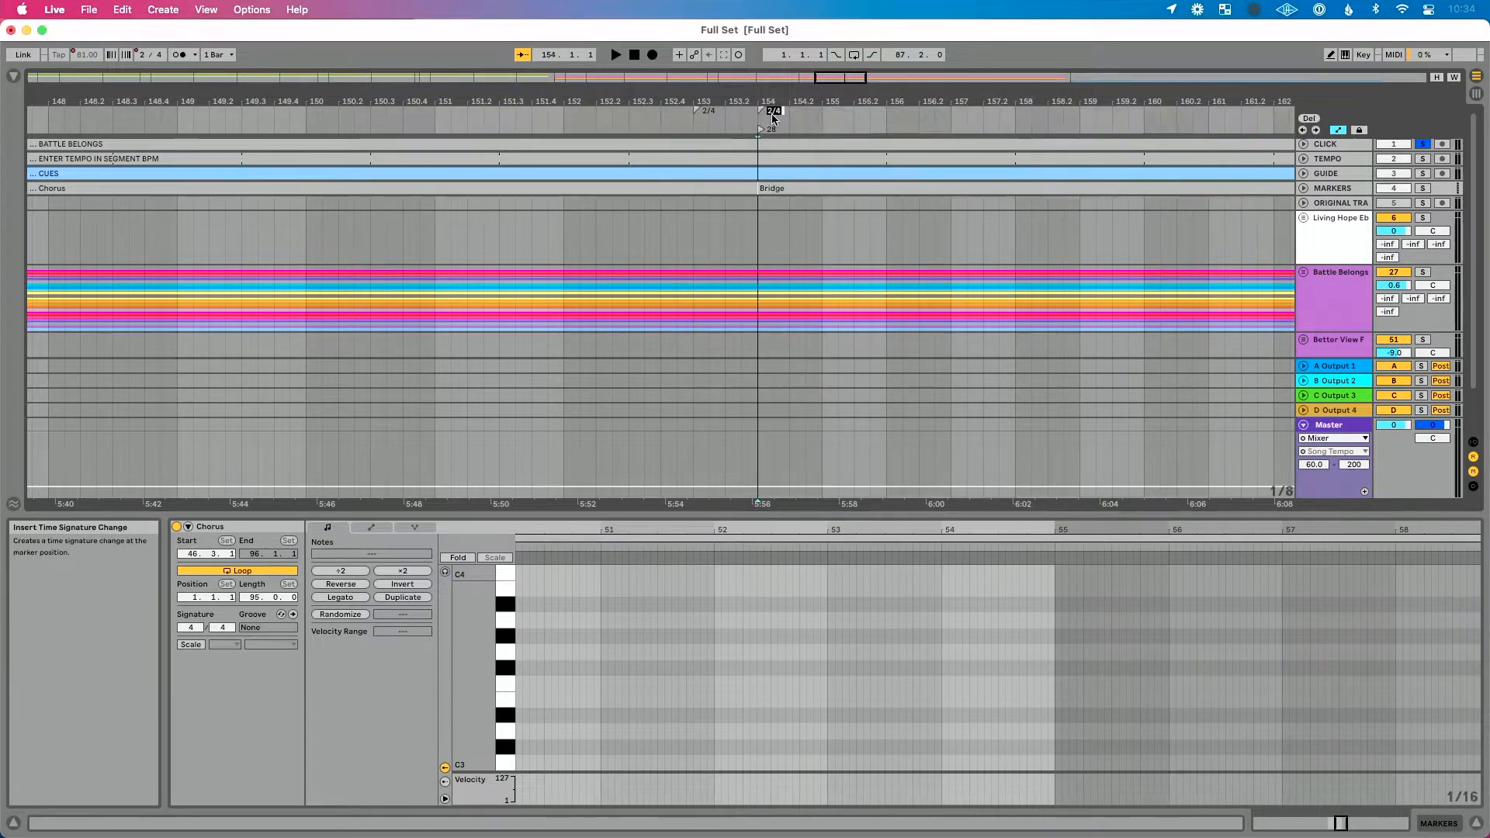
{"action": "type", "text": "4/4"}
{"action": "key", "text": "Return"}
Step: Add locators at Battle Belongs' second and third Bridge markers and the final Chorus
{"action": "scroll", "coordinate": [828, 201], "scroll_direction": "right", "scroll_amount": 10}
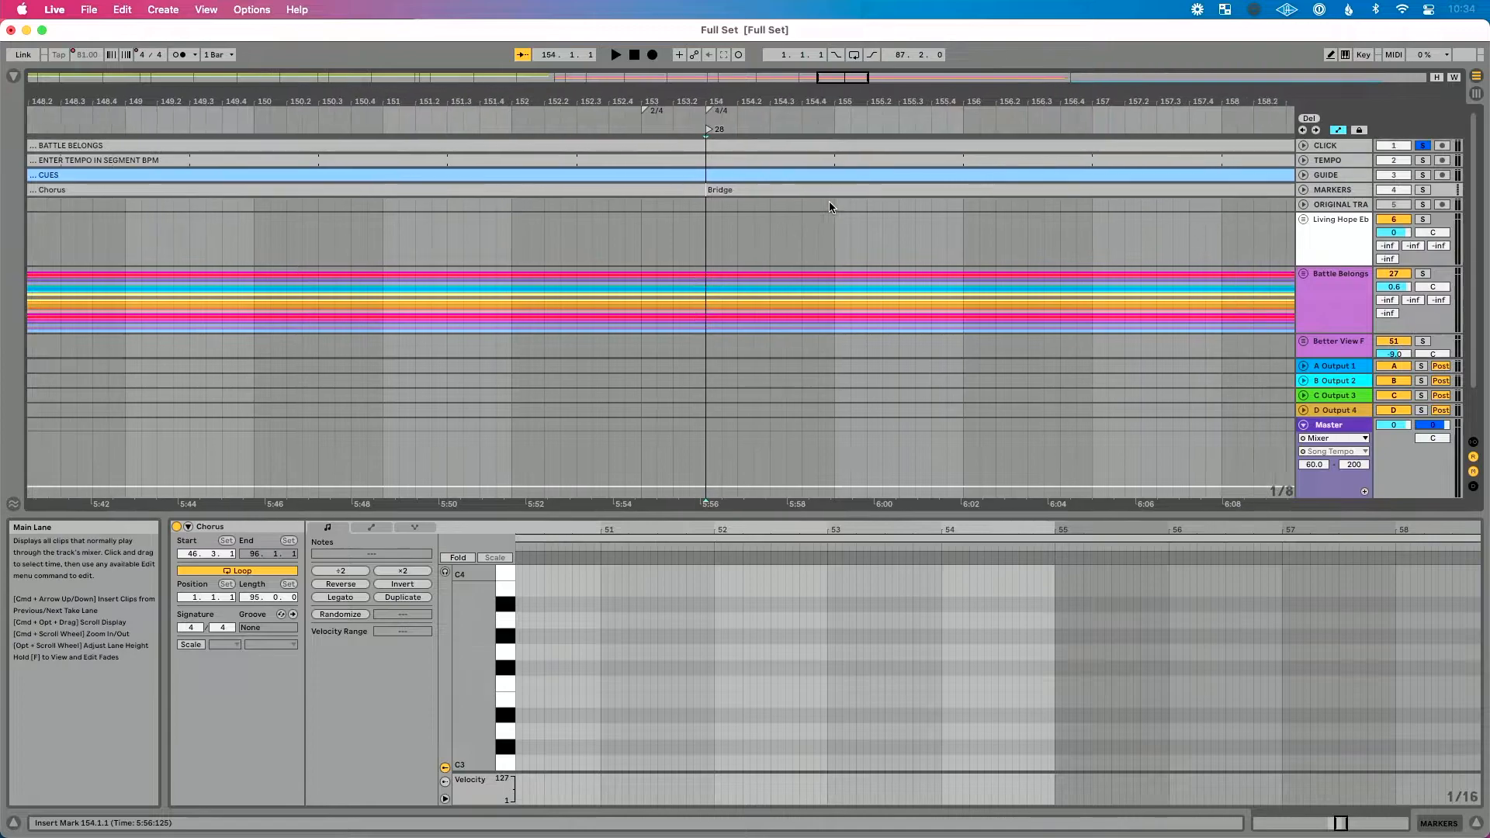
{"action": "scroll", "coordinate": [828, 207], "scroll_direction": "down", "scroll_amount": 3}
{"action": "left_click", "coordinate": [908, 186]}
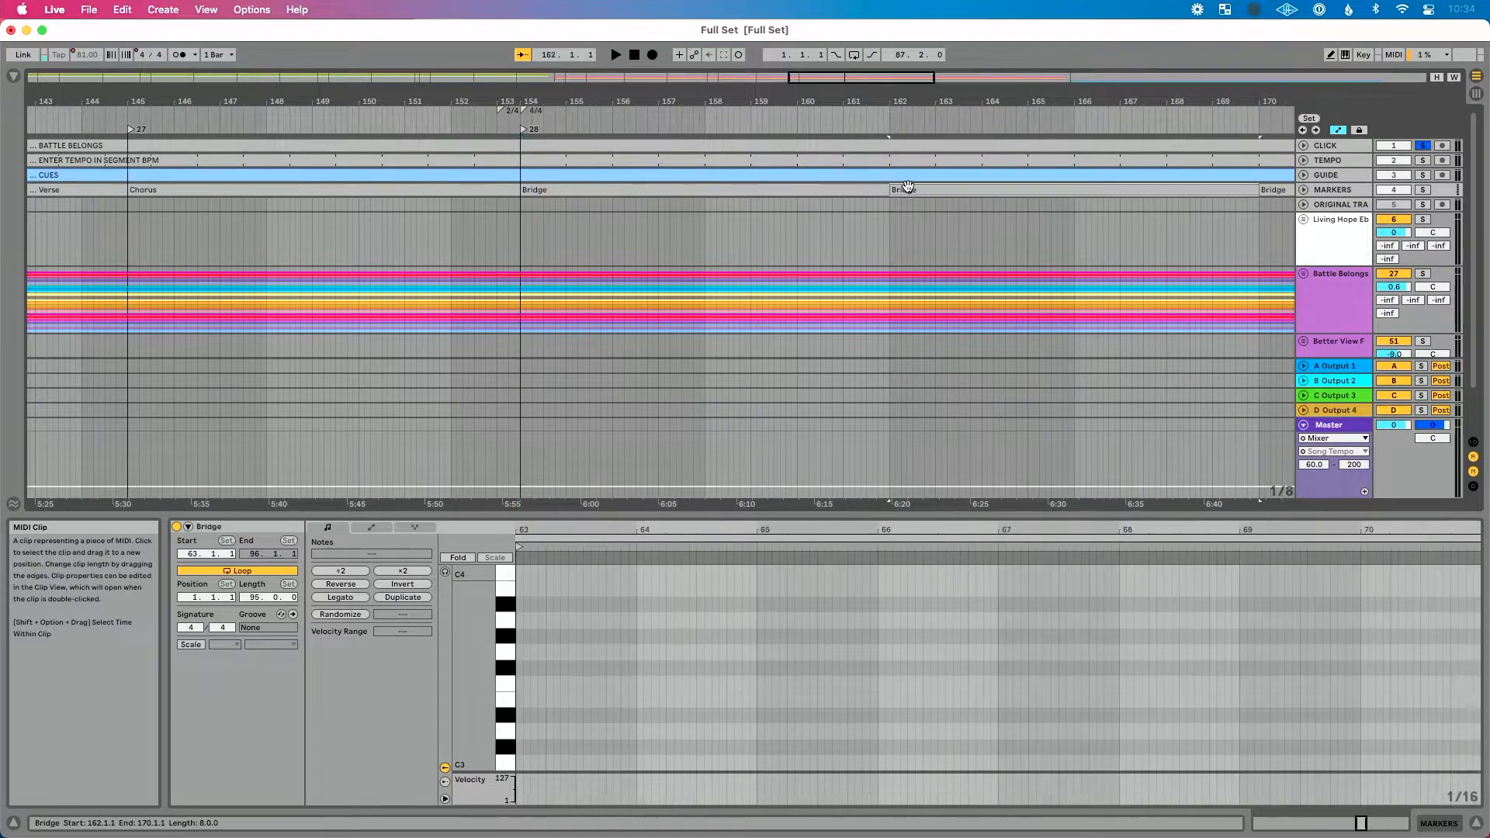
{"action": "scroll", "coordinate": [908, 186], "scroll_direction": "right", "scroll_amount": 10}
{"action": "left_click", "coordinate": [879, 190]}
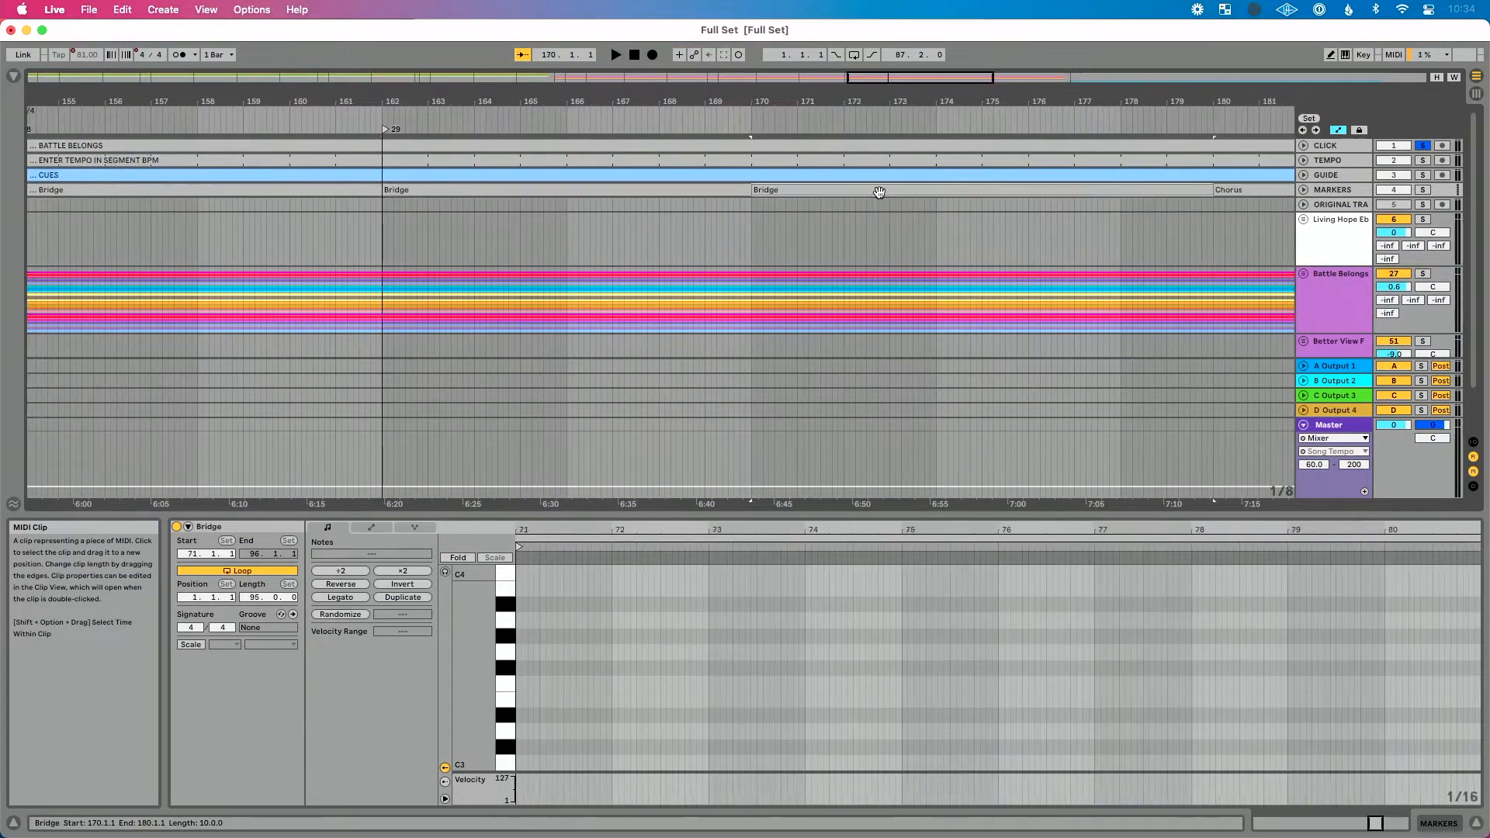
{"action": "scroll", "coordinate": [879, 192], "scroll_direction": "right", "scroll_amount": 8}
{"action": "left_click", "coordinate": [785, 194]}
Step: Add locators at Battle Belongs' Tag, Outro and End markers
{"action": "scroll", "coordinate": [785, 194], "scroll_direction": "right", "scroll_amount": 3}
{"action": "scroll", "coordinate": [807, 194], "scroll_direction": "right", "scroll_amount": 3}
{"action": "left_click", "coordinate": [892, 190]}
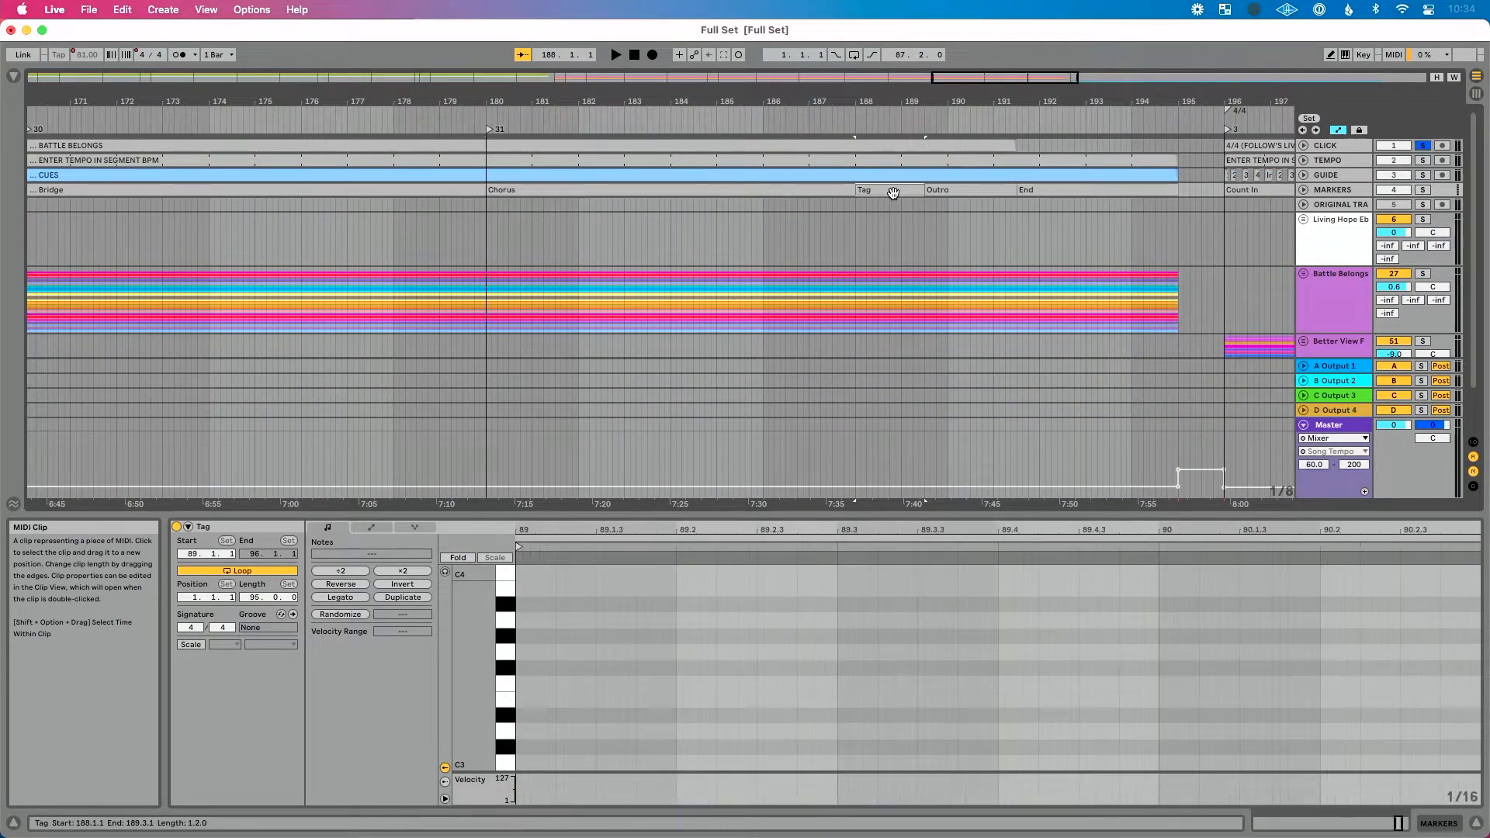
{"action": "left_click", "coordinate": [952, 193]}
{"action": "scroll", "coordinate": [952, 194], "scroll_direction": "up", "scroll_amount": 5}
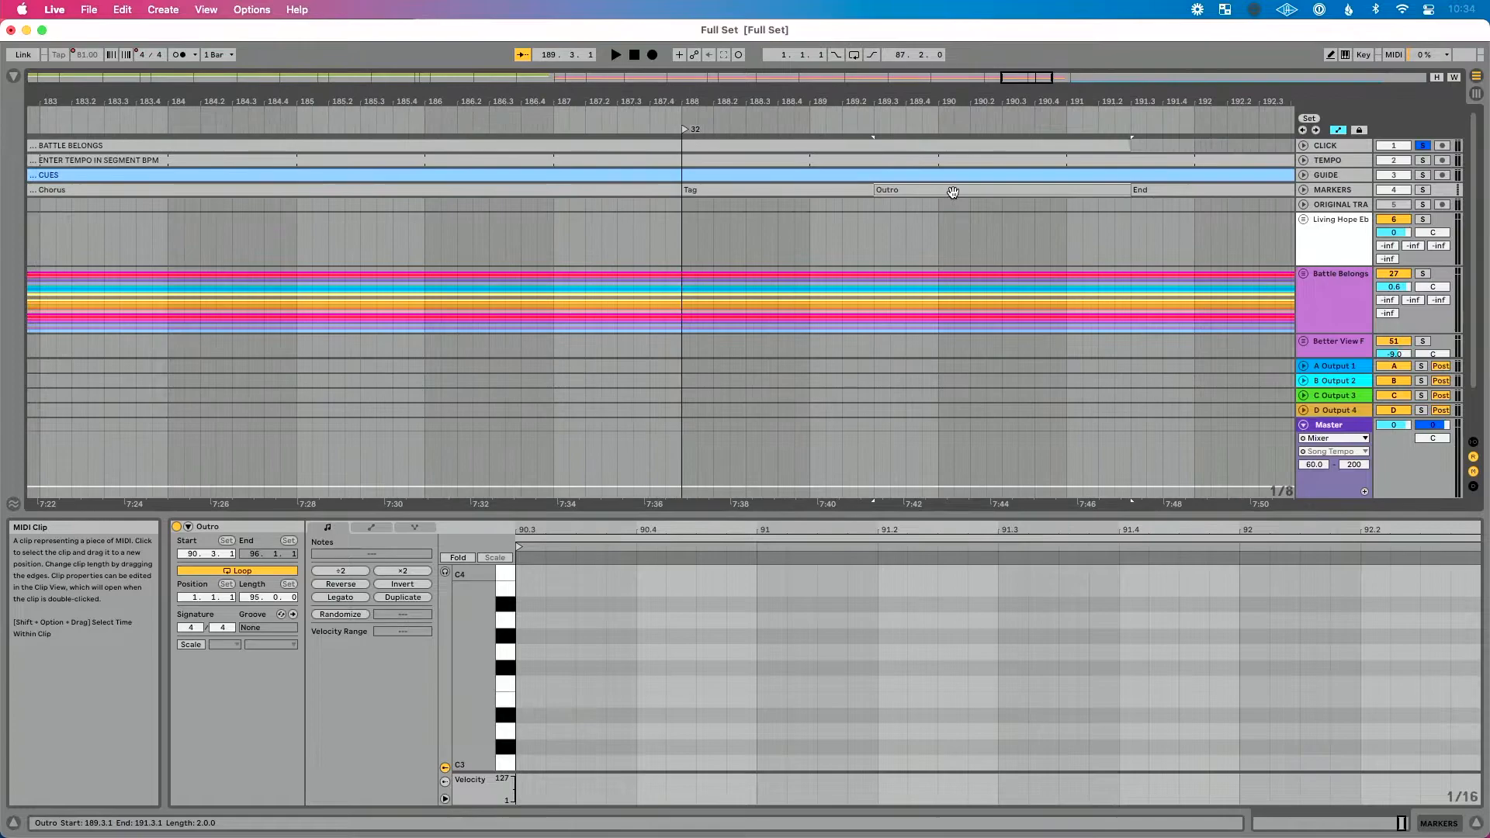
{"action": "scroll", "coordinate": [850, 202], "scroll_direction": "right", "scroll_amount": 3}
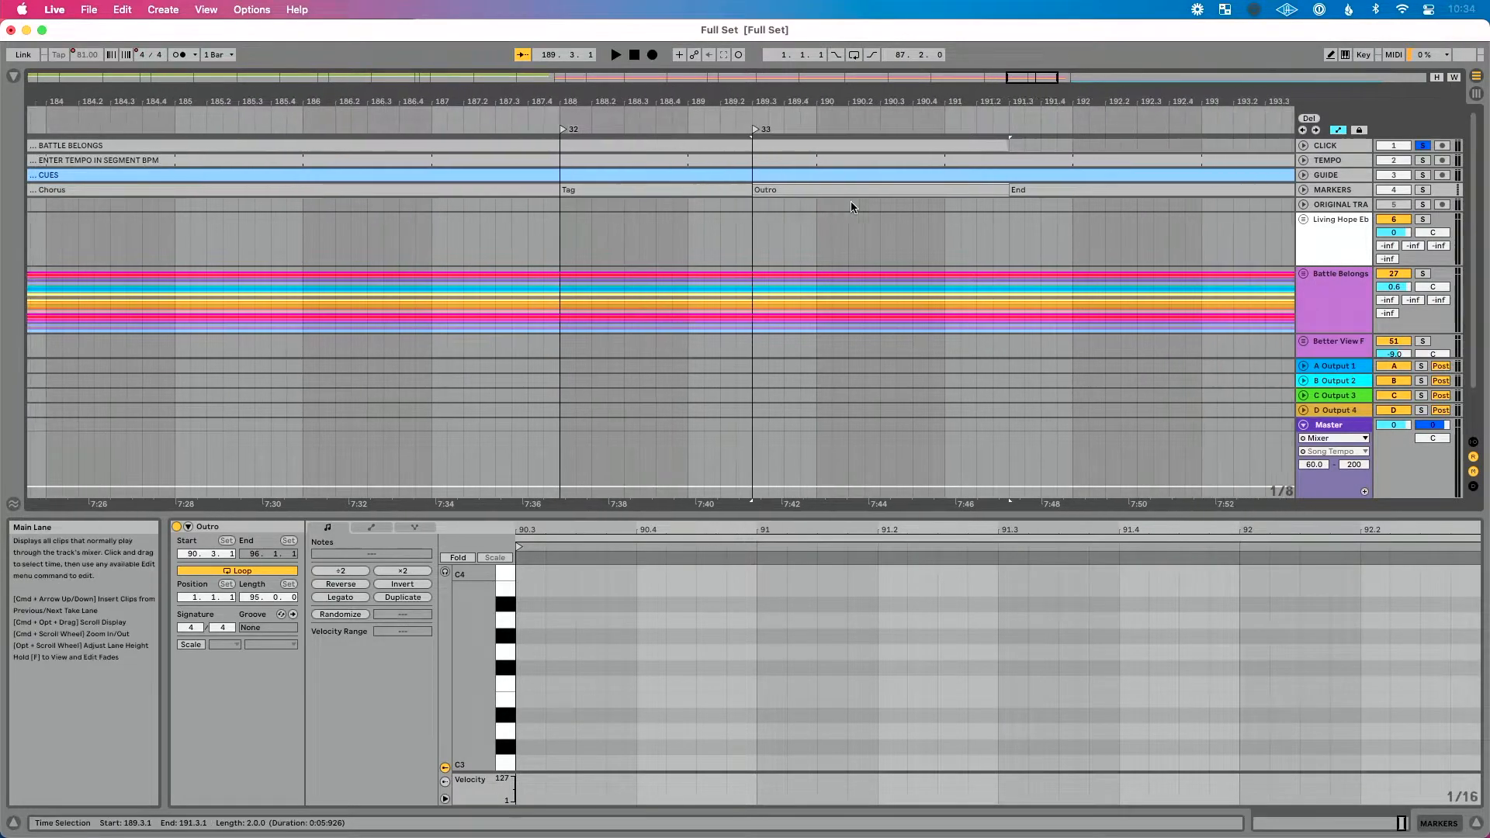
{"action": "left_click", "coordinate": [1000, 193]}
{"action": "key", "text": "l"}
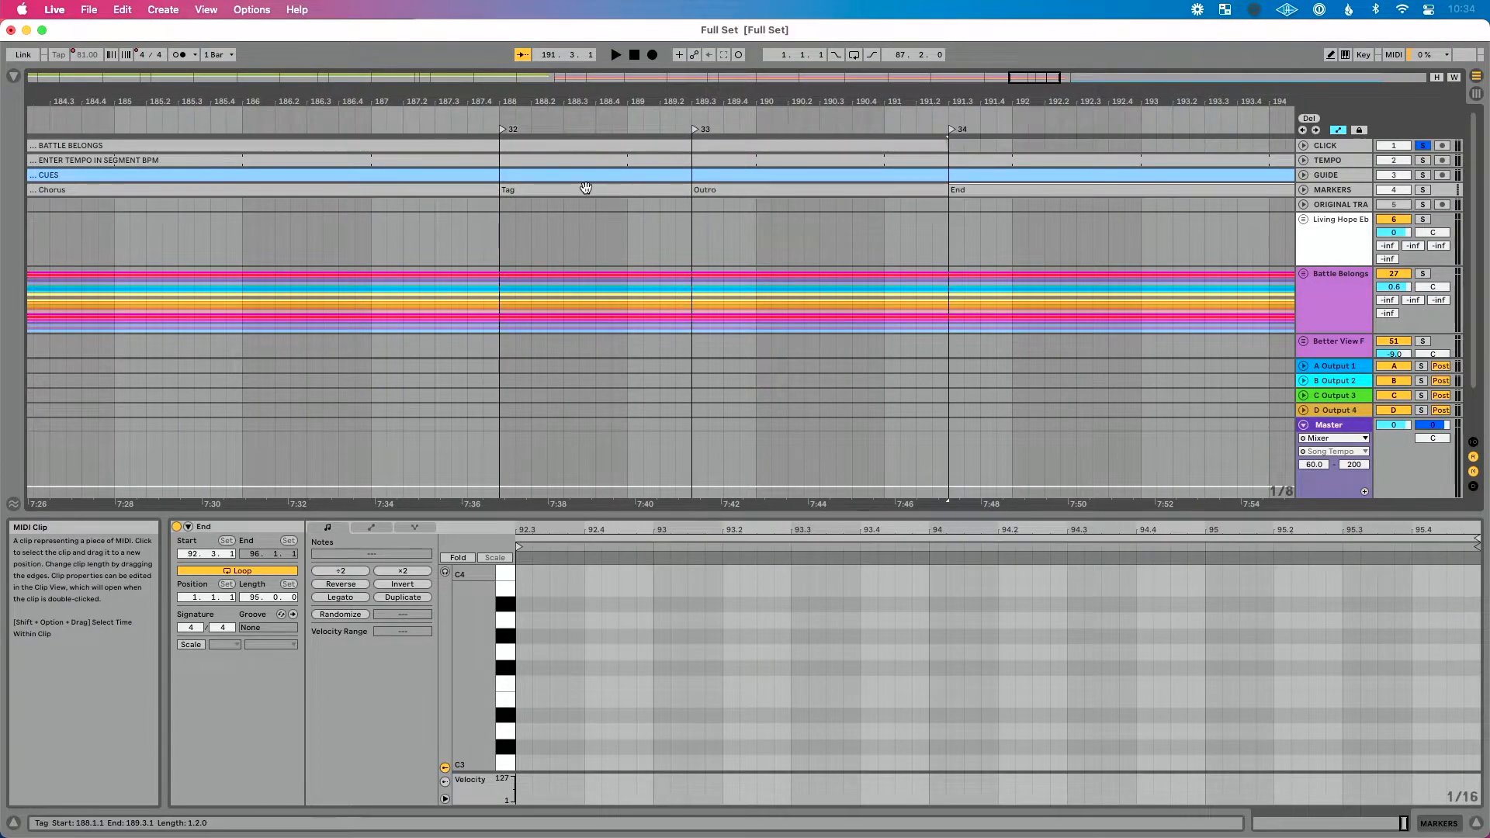
Step: Insert a 2/4 time signature change at bar 189, within the Tag, and a 4/4 change at the Outro marker
{"action": "scroll", "coordinate": [586, 187], "scroll_direction": "left", "scroll_amount": 3}
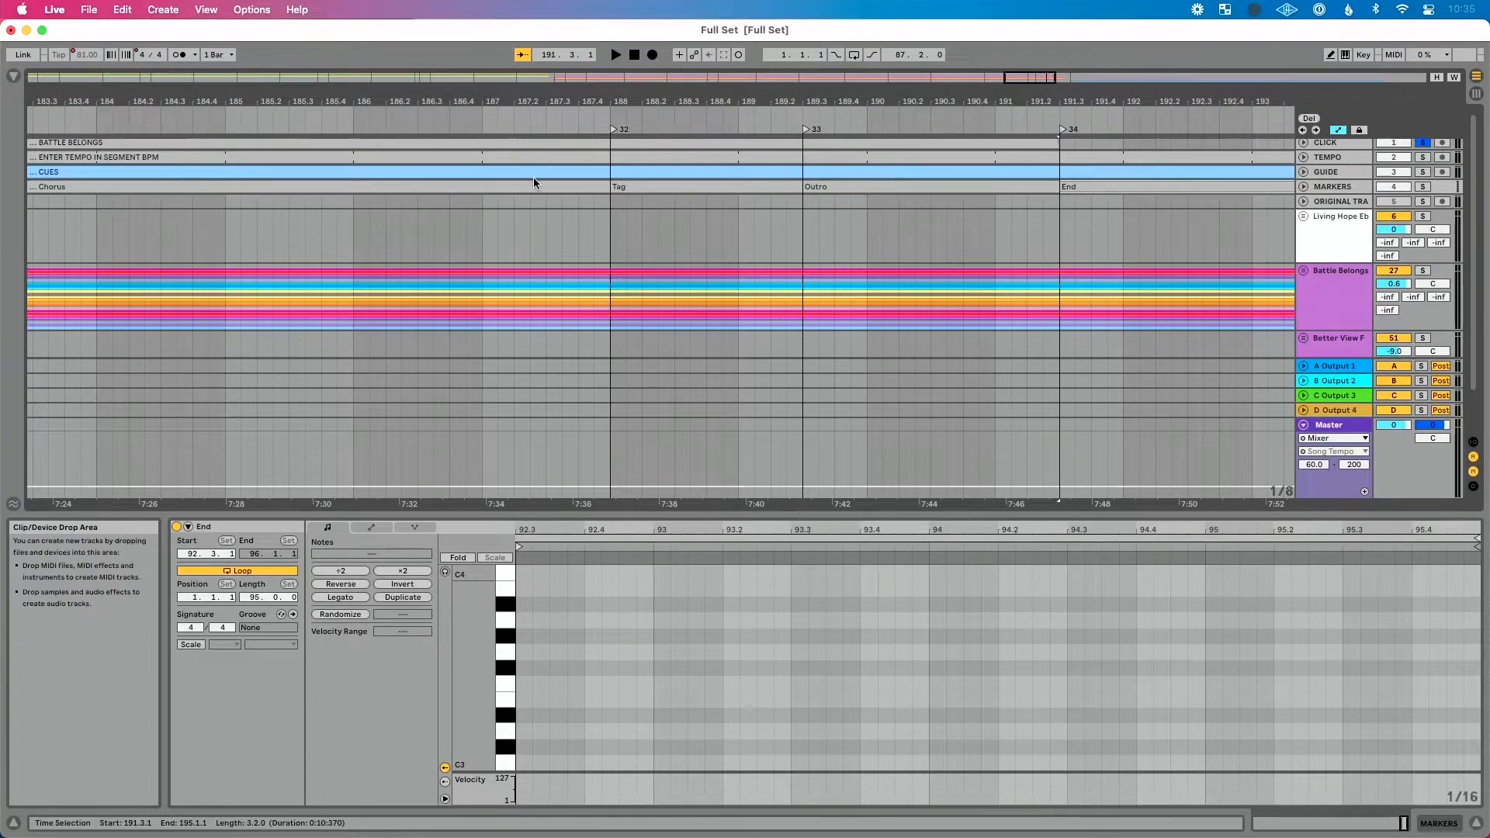
{"action": "scroll", "coordinate": [559, 163], "scroll_direction": "right", "scroll_amount": 3}
{"action": "right_click", "coordinate": [630, 111]}
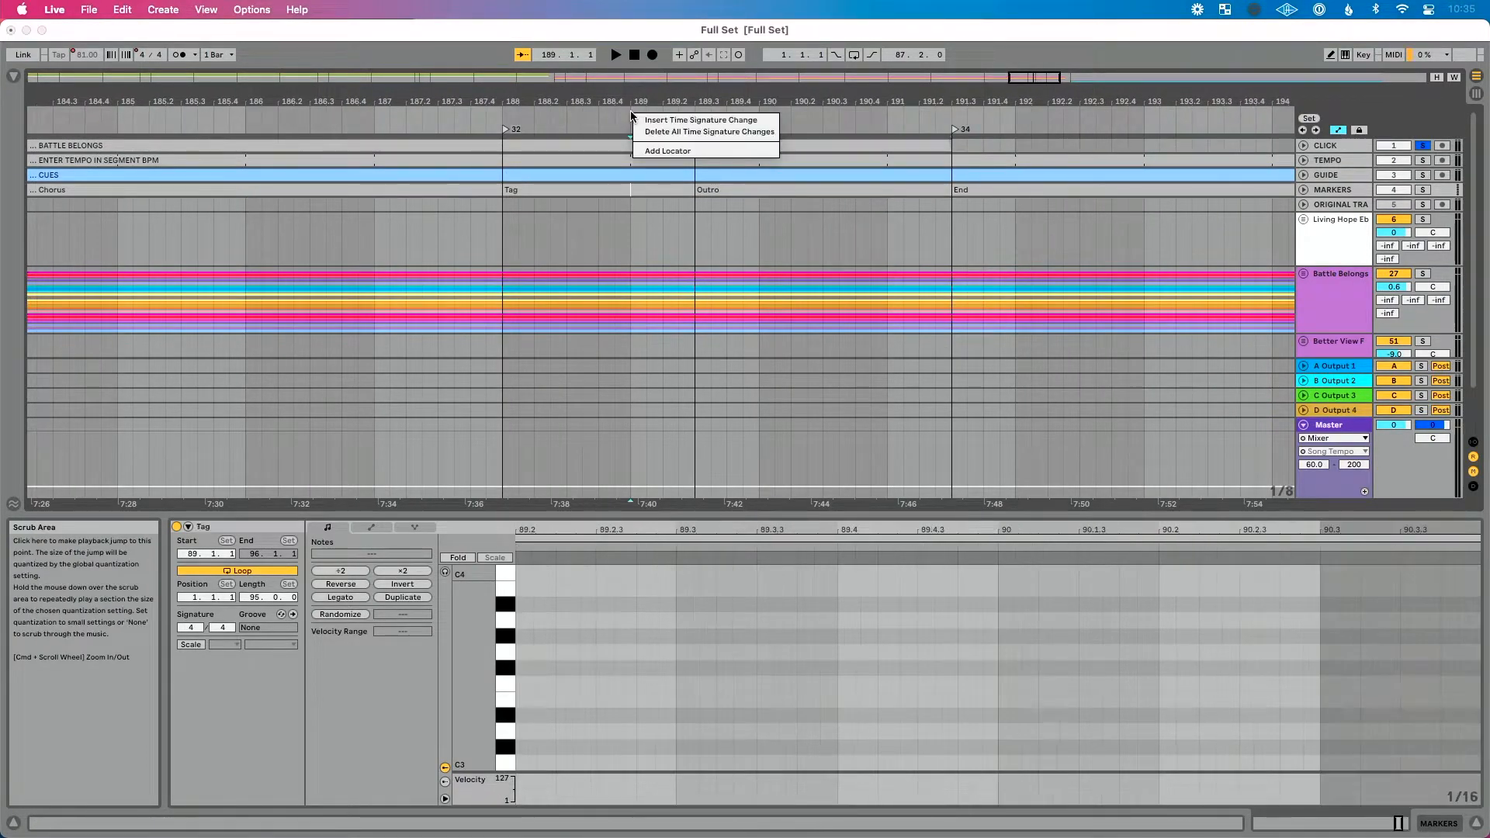
{"action": "left_click", "coordinate": [651, 120]}
{"action": "type", "text": "2/"}
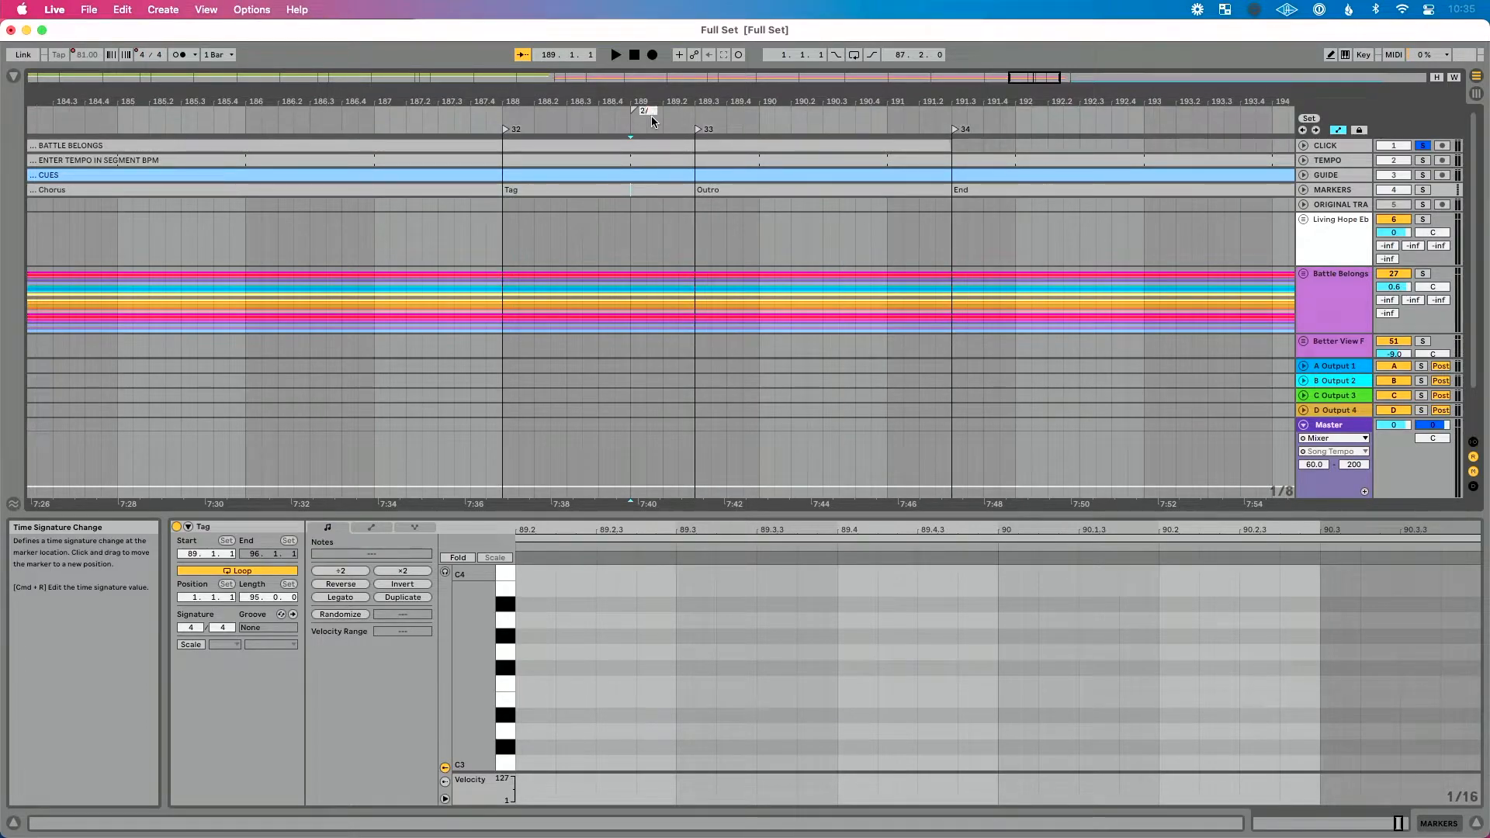
{"action": "type", "text": "4"}
{"action": "key", "text": "Return"}
{"action": "scroll", "coordinate": [694, 150], "scroll_direction": "right", "scroll_amount": 1}
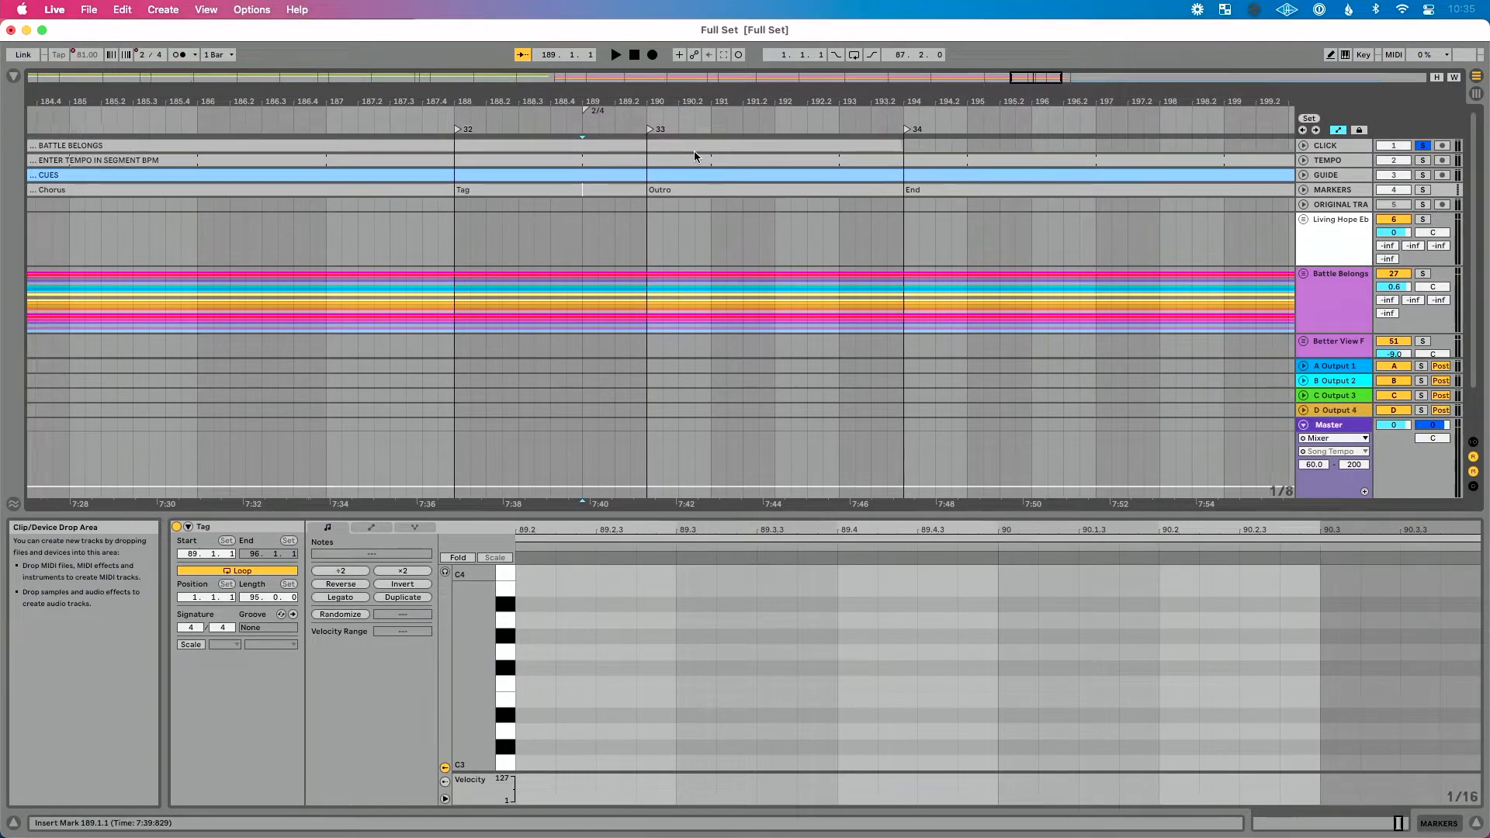
{"action": "right_click", "coordinate": [642, 116]}
{"action": "left_click", "coordinate": [661, 120]}
{"action": "key", "text": "Return"}
Step: Add locators at Better View's first Chorus and the Verse "Maybe my heart is a mirror" marker before it
{"action": "scroll", "coordinate": [700, 179], "scroll_direction": "down", "scroll_amount": 3}
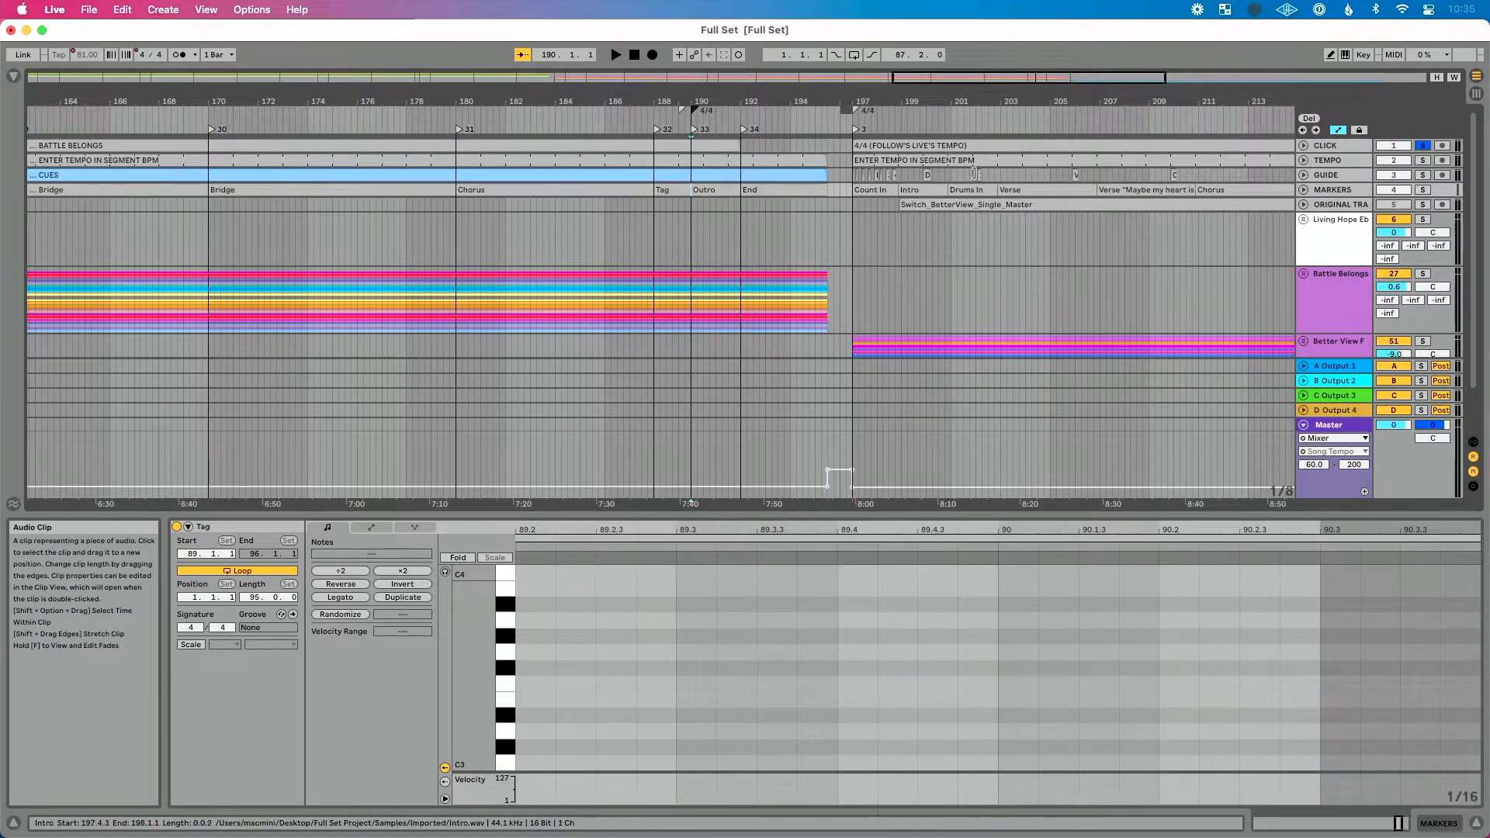
{"action": "left_click", "coordinate": [1155, 190]}
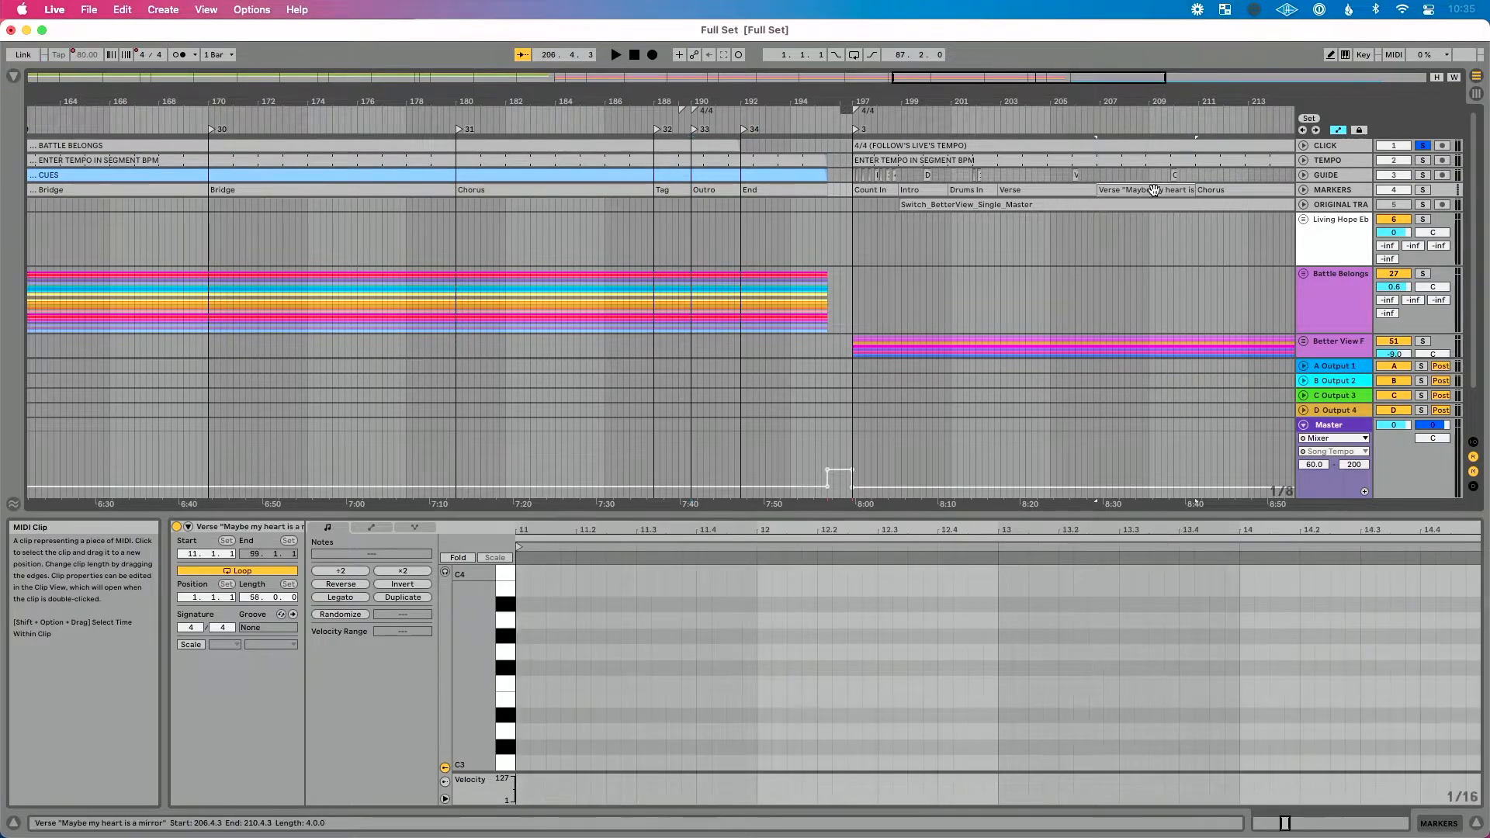
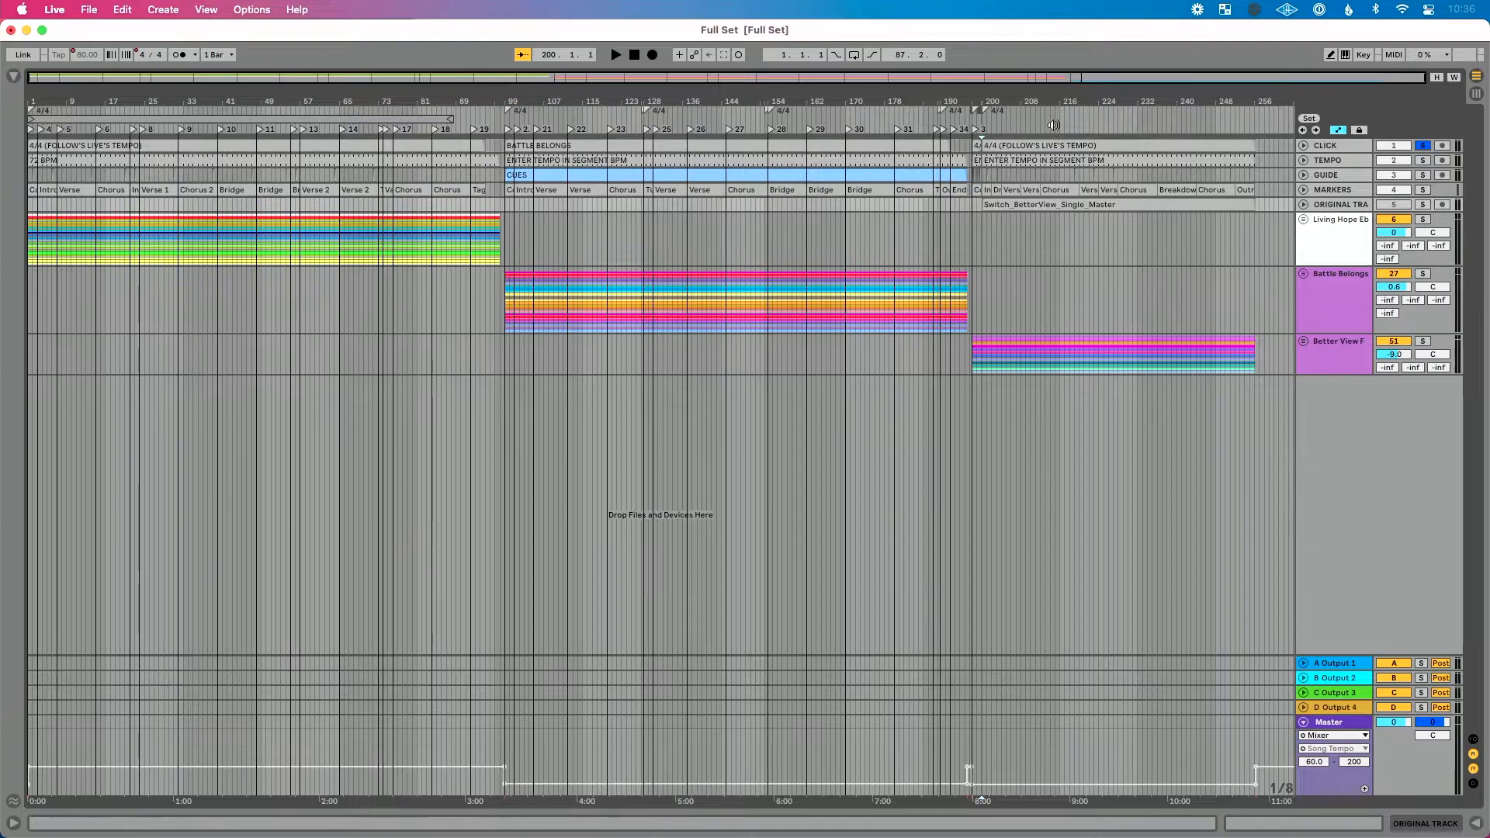
{"action": "left_click_drag", "start_coordinate": [1044, 102], "coordinate": [867, 177]}
{"action": "left_click", "coordinate": [875, 189]}
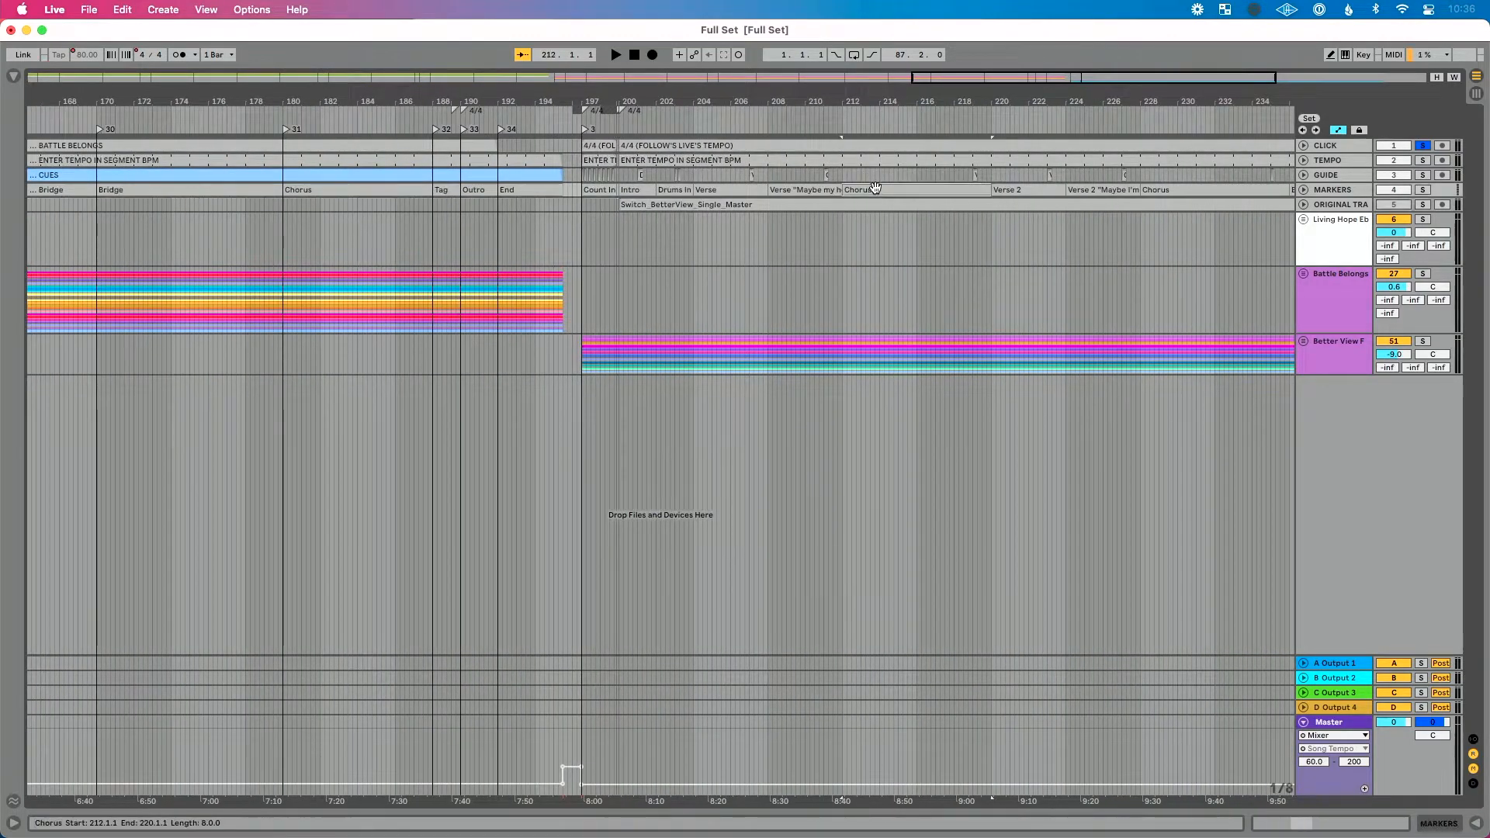
{"action": "key", "text": "l"}
{"action": "left_click", "coordinate": [817, 189]}
{"action": "key", "text": "l"}
Step: Add locators at Better View's first Verse, Drums In and Intro markers
{"action": "left_click", "coordinate": [718, 190]}
{"action": "key", "text": "l"}
{"action": "left_click", "coordinate": [673, 190]}
{"action": "key", "text": "l"}
{"action": "left_click", "coordinate": [633, 189]}
{"action": "key", "text": "l"}
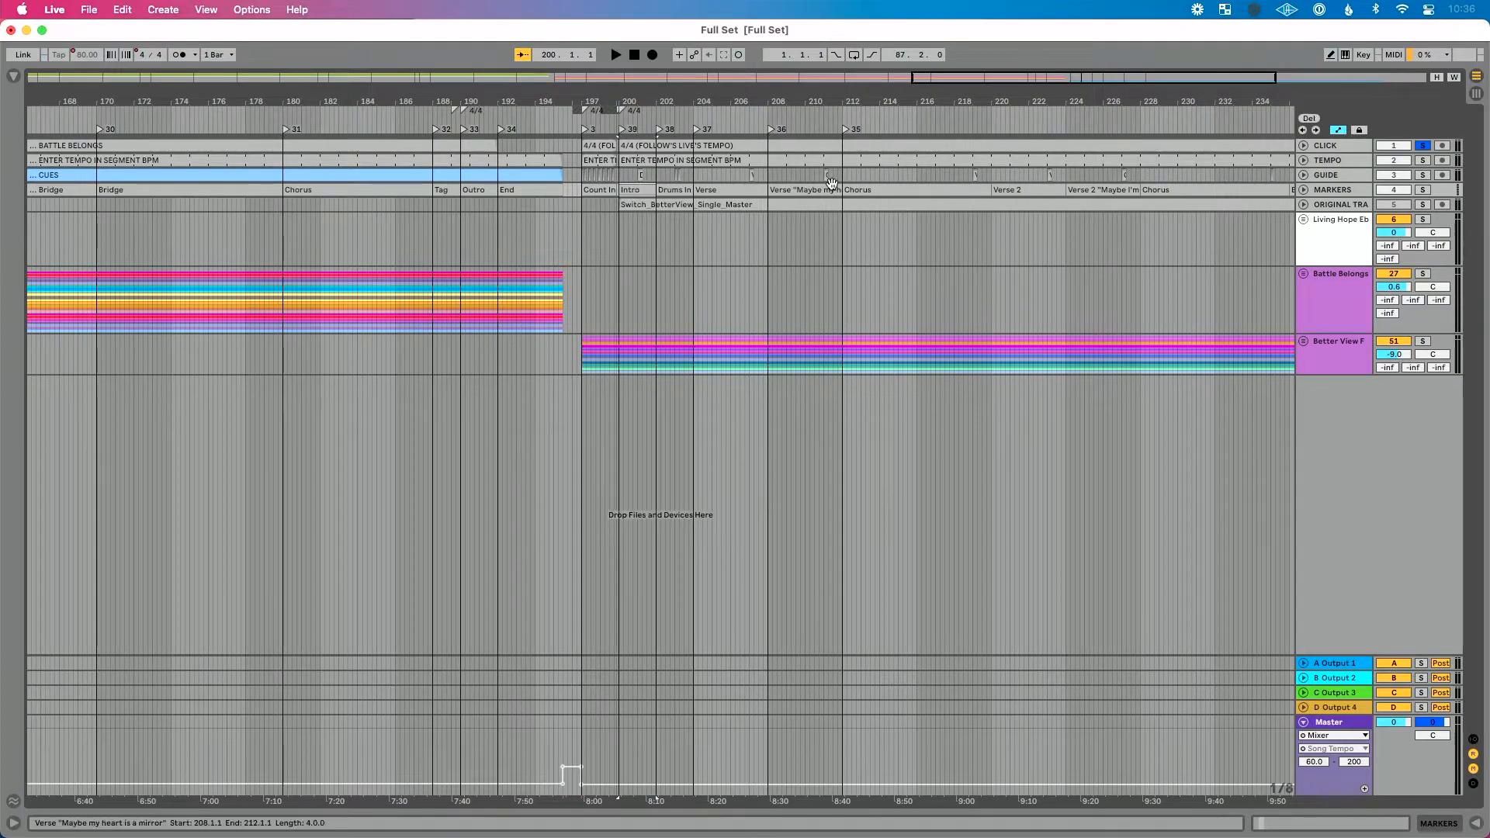
Step: Add locators at Better View's Verse 2, its second Chorus, the Verse 2 "Maybe I'm" marker and the Breakdown
{"action": "left_click", "coordinate": [1004, 189]}
{"action": "key", "text": "l"}
{"action": "scroll", "coordinate": [1013, 189], "scroll_direction": "right", "scroll_amount": 4}
{"action": "left_click", "coordinate": [1012, 190]}
{"action": "key", "text": "l"}
{"action": "scroll", "coordinate": [1013, 189], "scroll_direction": "right", "scroll_amount": 5}
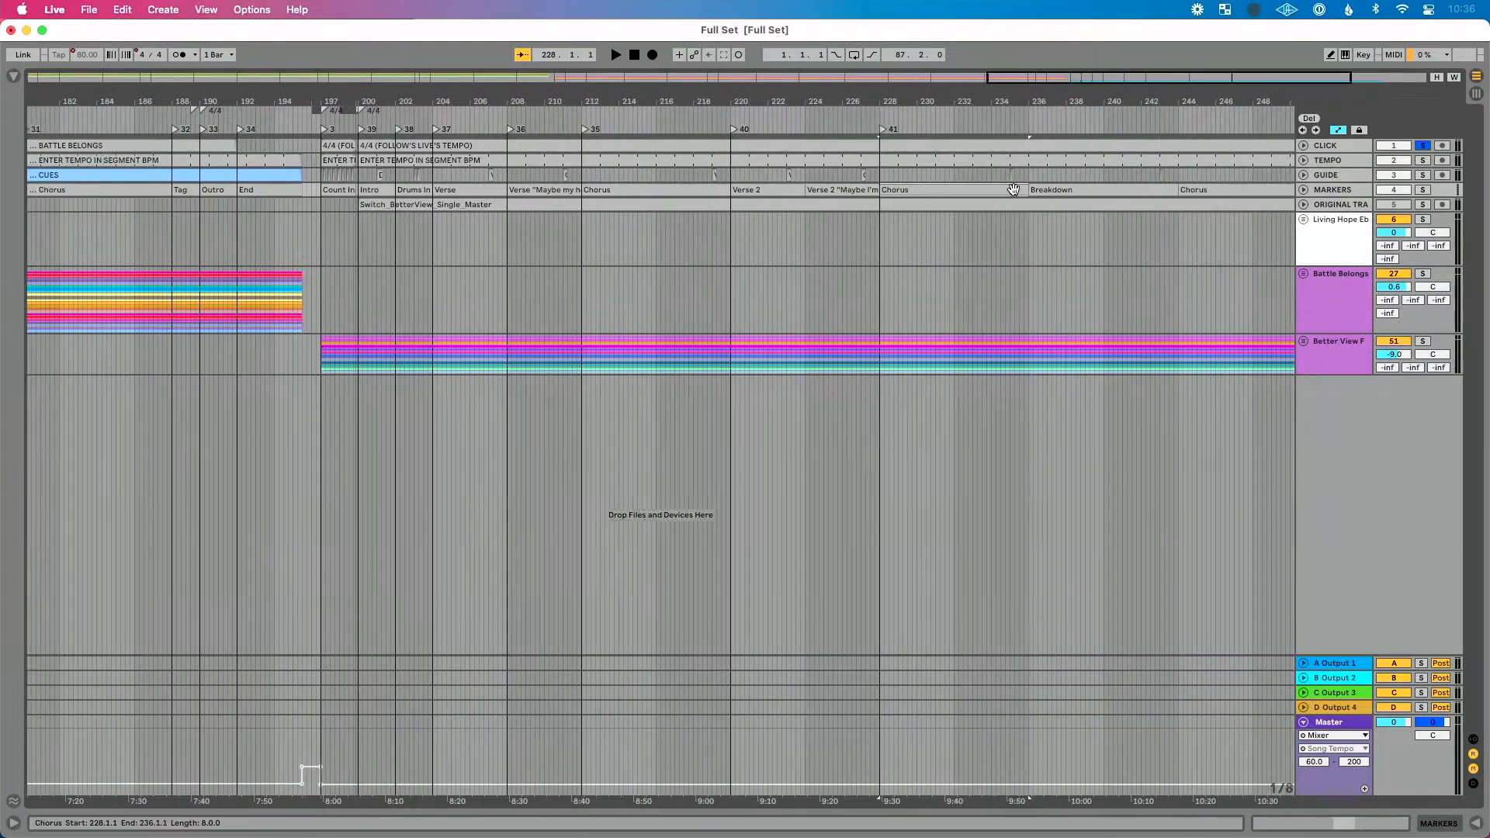
{"action": "left_click", "coordinate": [792, 189]}
{"action": "key", "text": "l"}
{"action": "left_click", "coordinate": [975, 190]}
{"action": "key", "text": "l"}
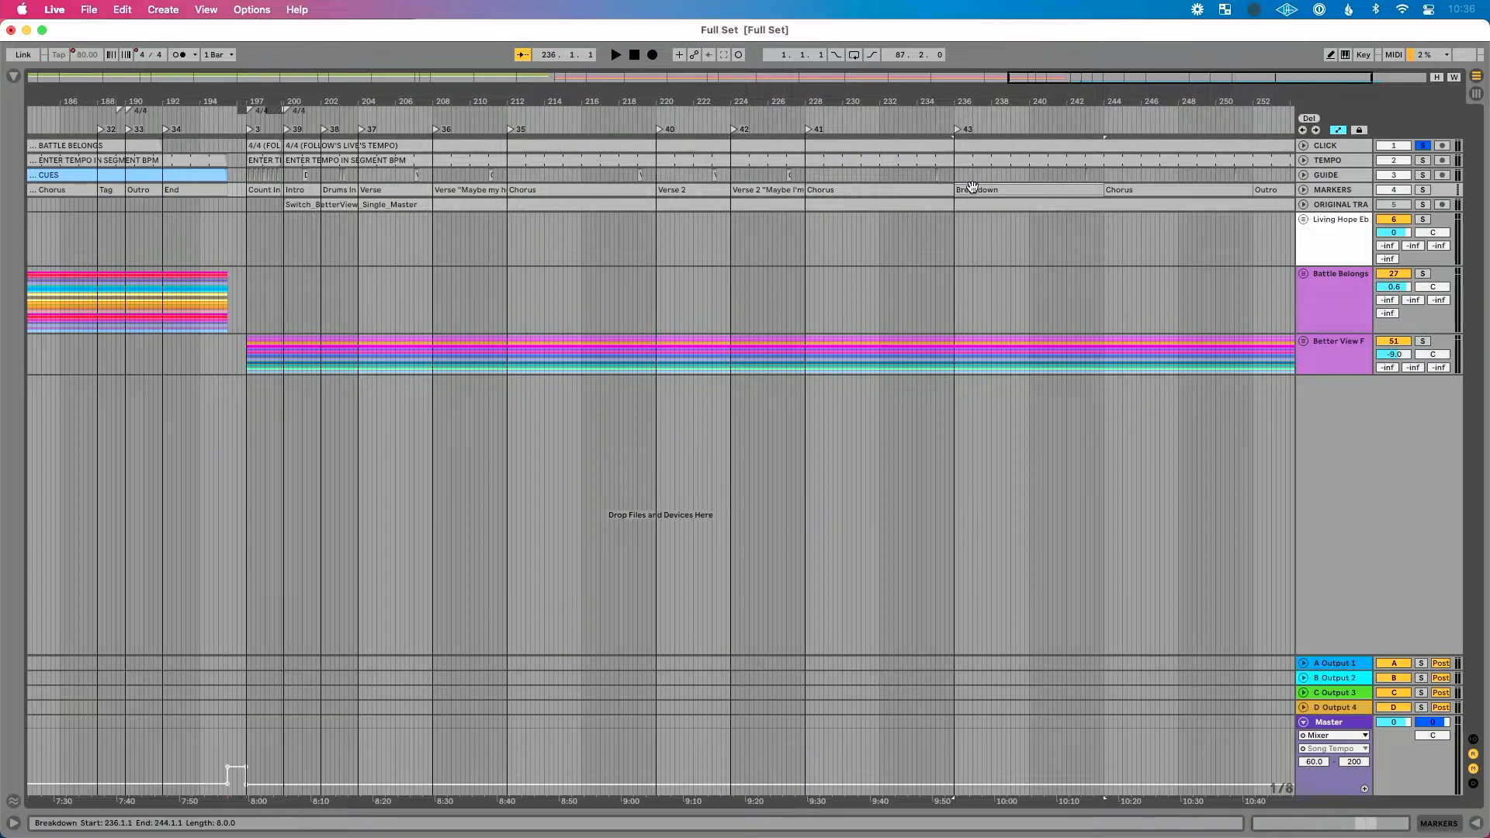
Step: Add locators at Better View's final Chorus and its Outro marker
{"action": "scroll", "coordinate": [972, 189], "scroll_direction": "right", "scroll_amount": 4}
{"action": "left_click", "coordinate": [972, 189]}
{"action": "key", "text": "l"}
{"action": "left_click", "coordinate": [1081, 189]}
{"action": "key", "text": "l"}
{"action": "key", "text": "w"}
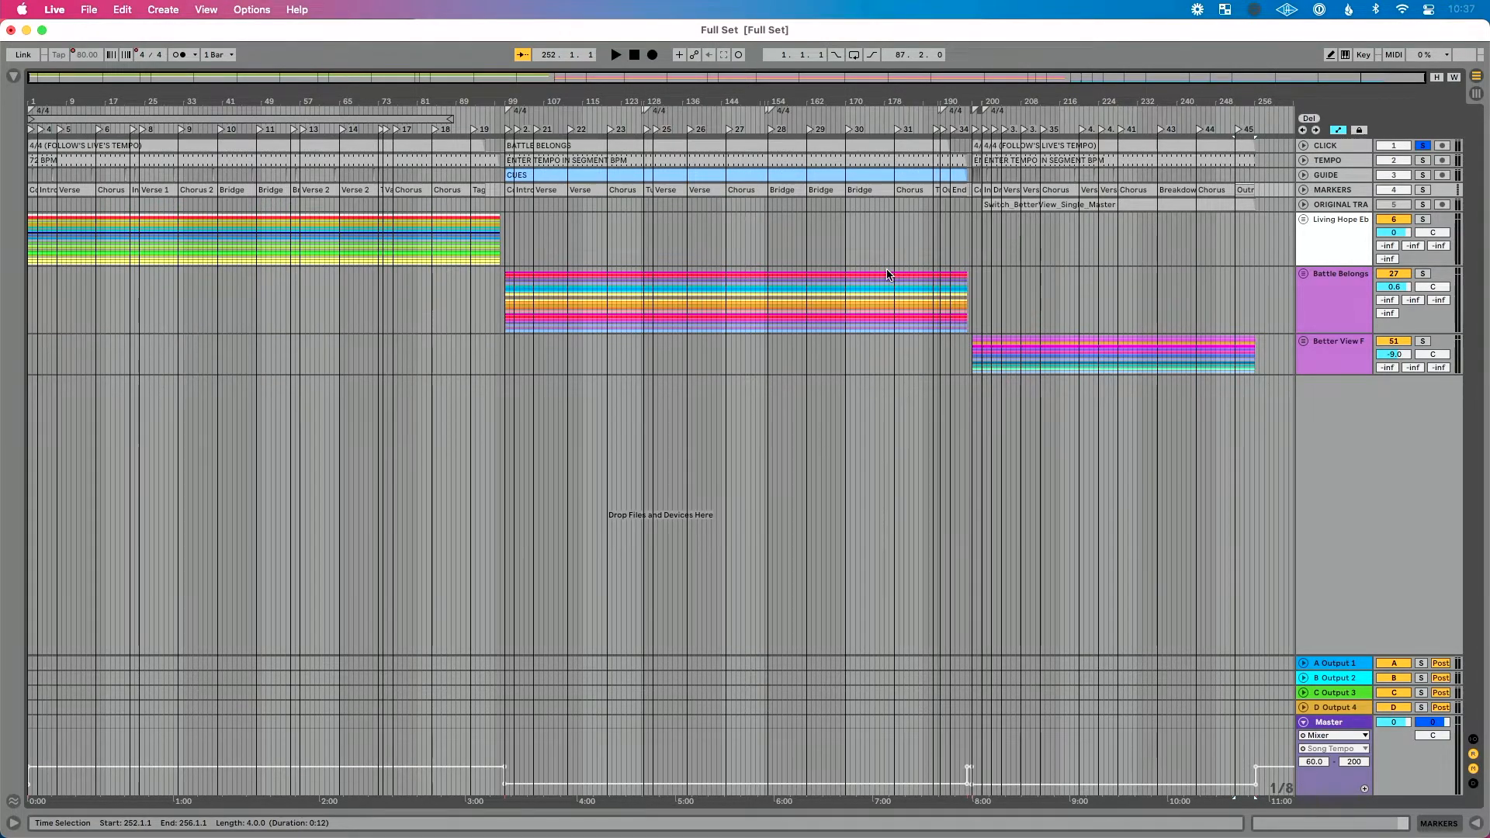
Step: Colour all of Living Hope's click, tempo, guide and marker clips light pink
{"action": "left_click_drag", "start_coordinate": [482, 101], "coordinate": [854, 100]}
{"action": "left_click", "coordinate": [896, 192]}
{"action": "left_click_drag", "start_coordinate": [906, 260], "coordinate": [3, 148]}
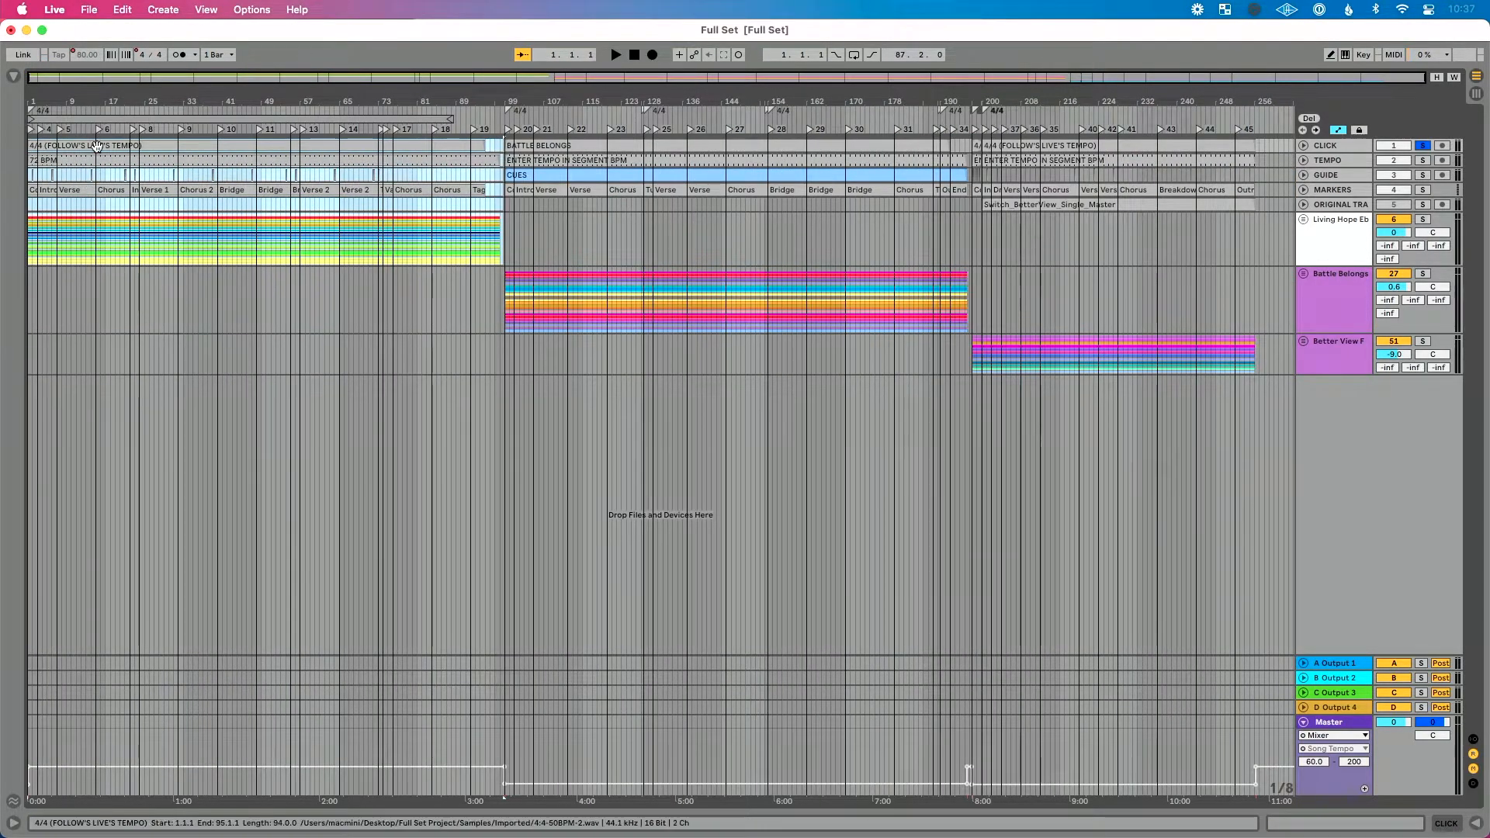
{"action": "right_click", "coordinate": [98, 150]}
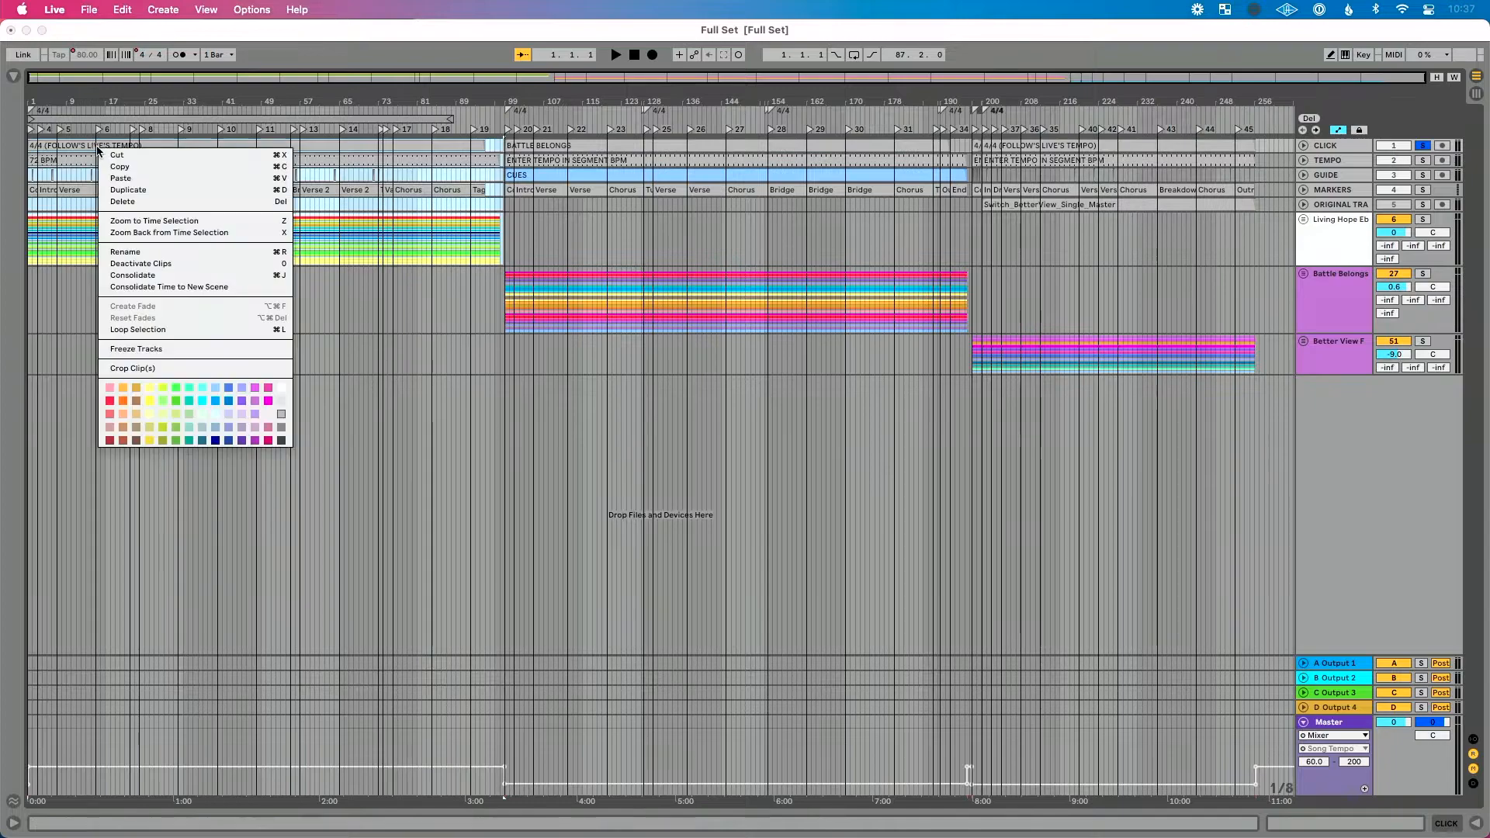
{"action": "left_click", "coordinate": [110, 389]}
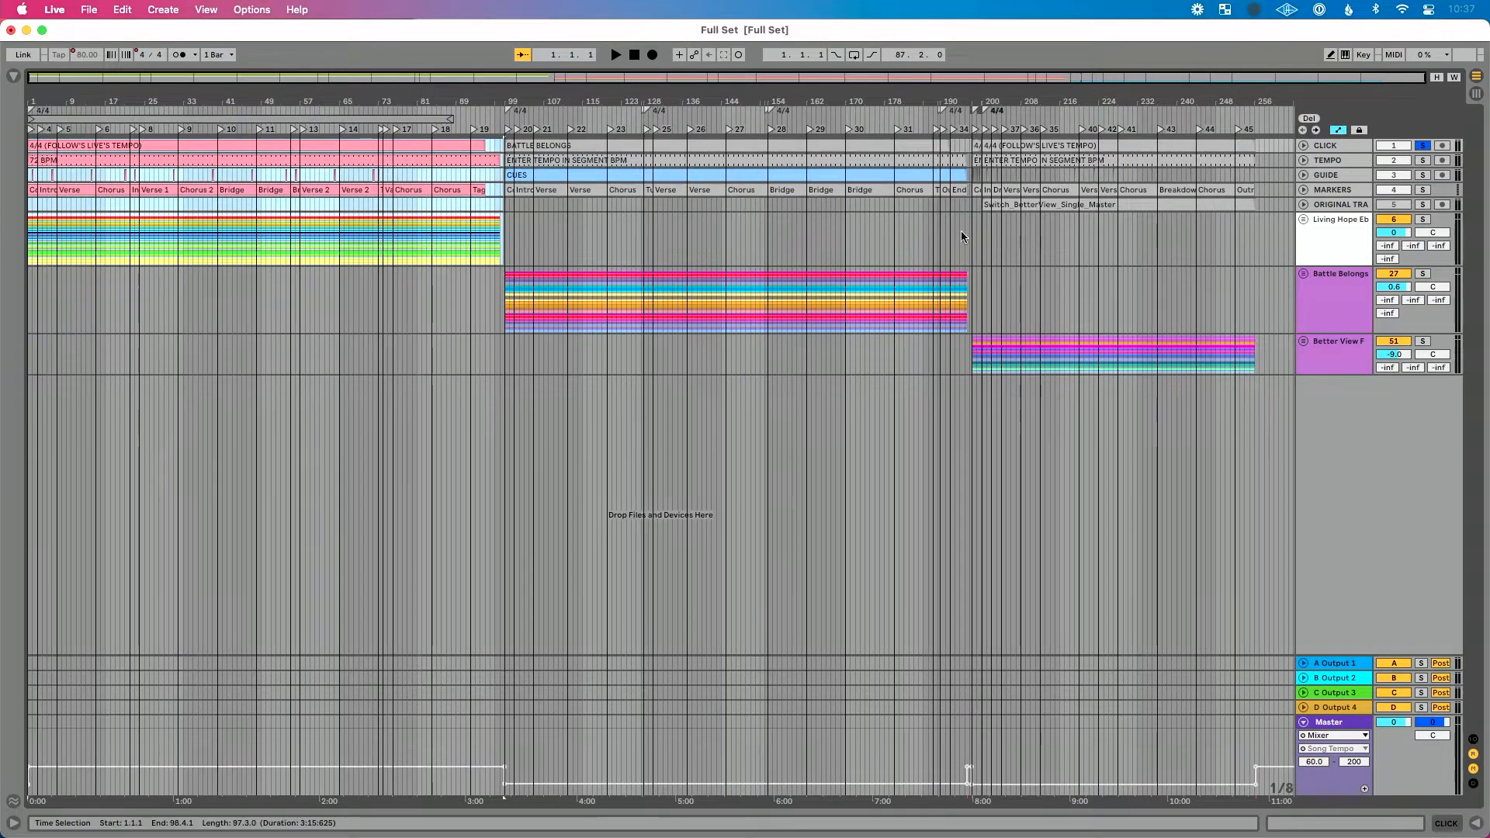
Step: Colour the Living Hope group track light pink and assign that colour to its grouped tracks and clips
{"action": "right_click", "coordinate": [1345, 243]}
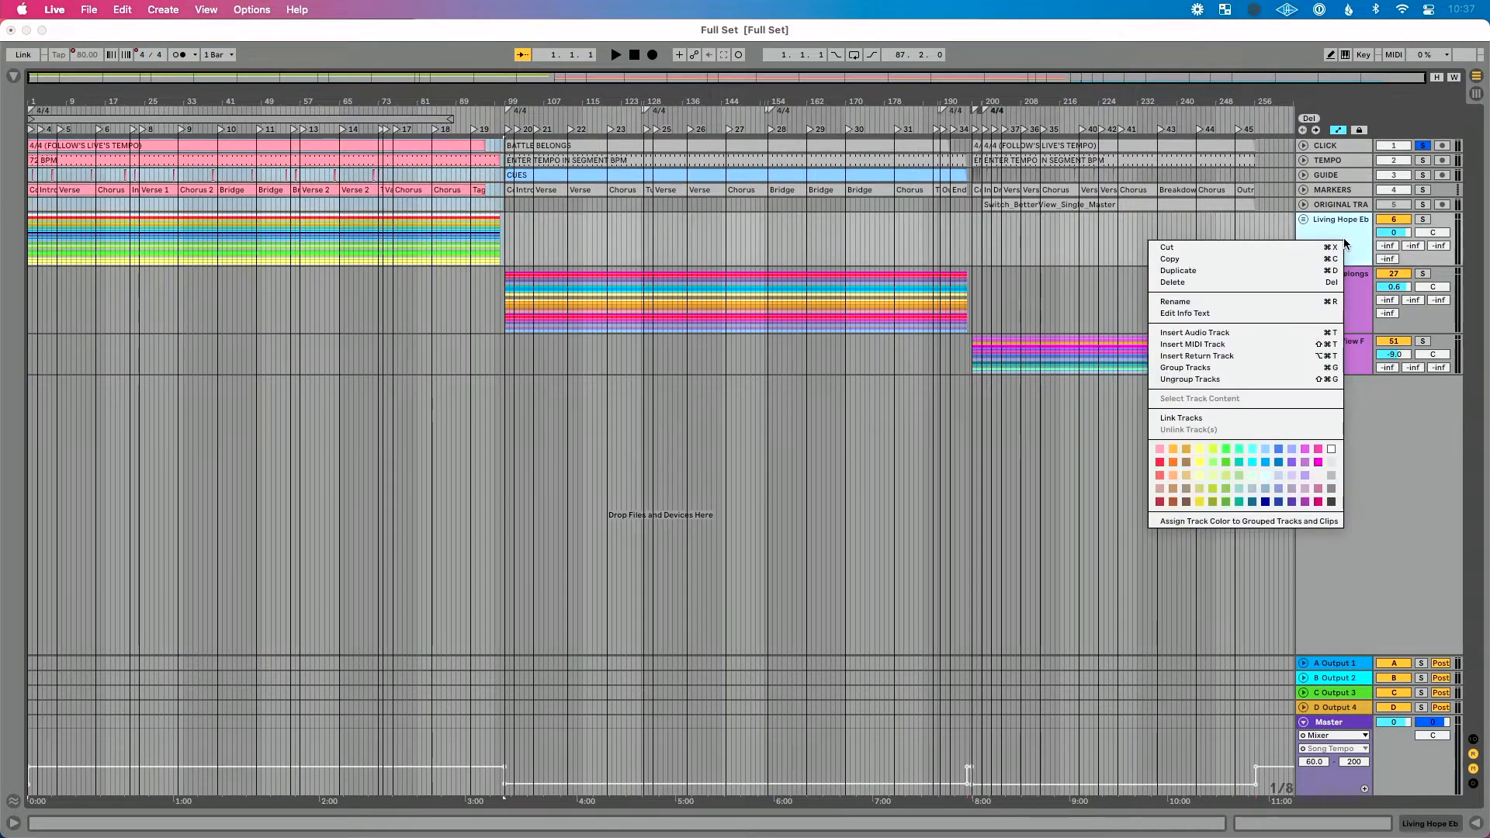
{"action": "left_click", "coordinate": [1159, 448]}
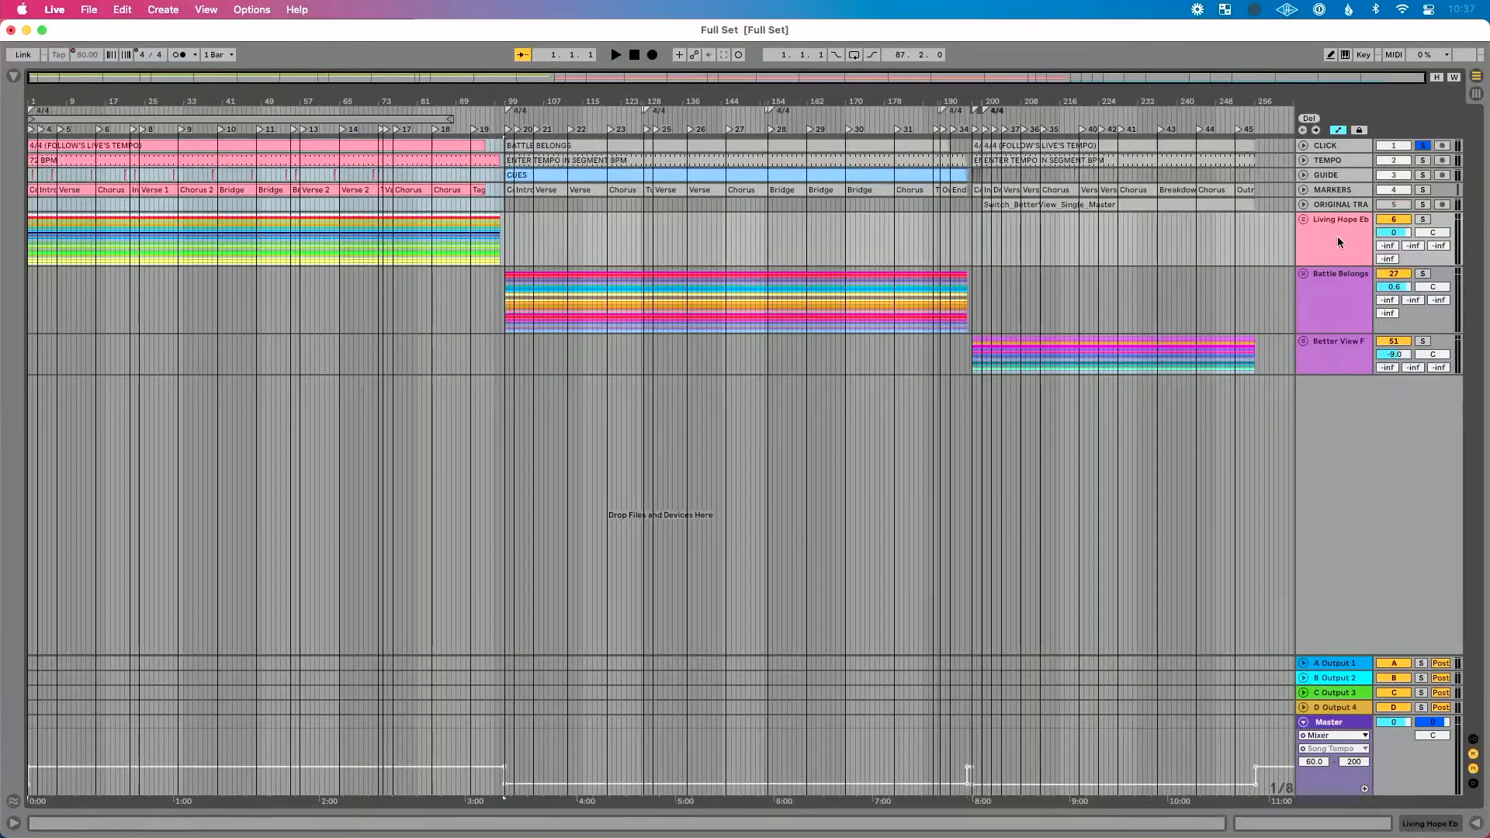
{"action": "right_click", "coordinate": [1337, 235]}
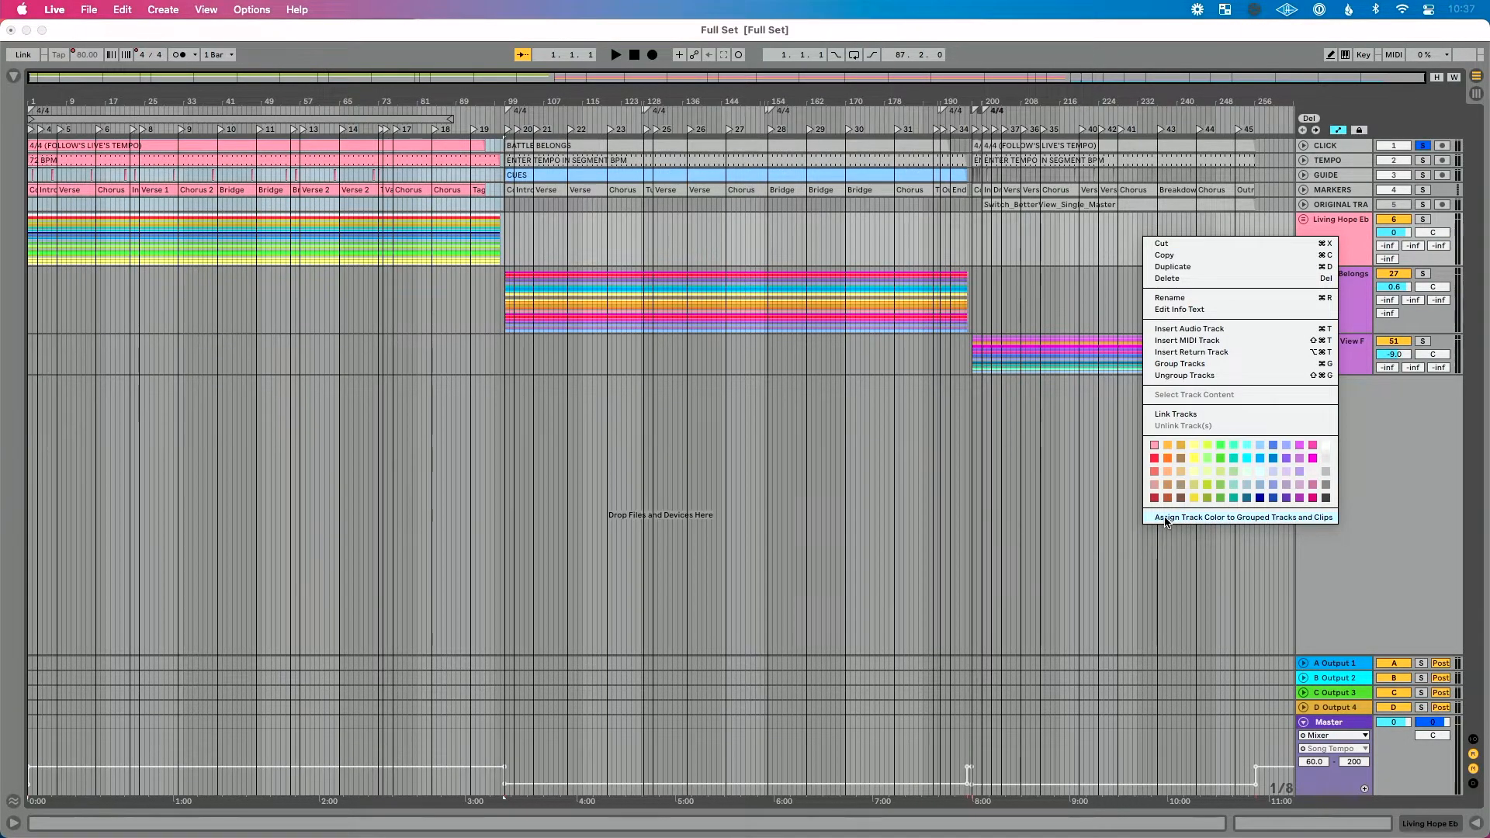
{"action": "left_click", "coordinate": [1266, 517]}
{"action": "left_click", "coordinate": [425, 217]}
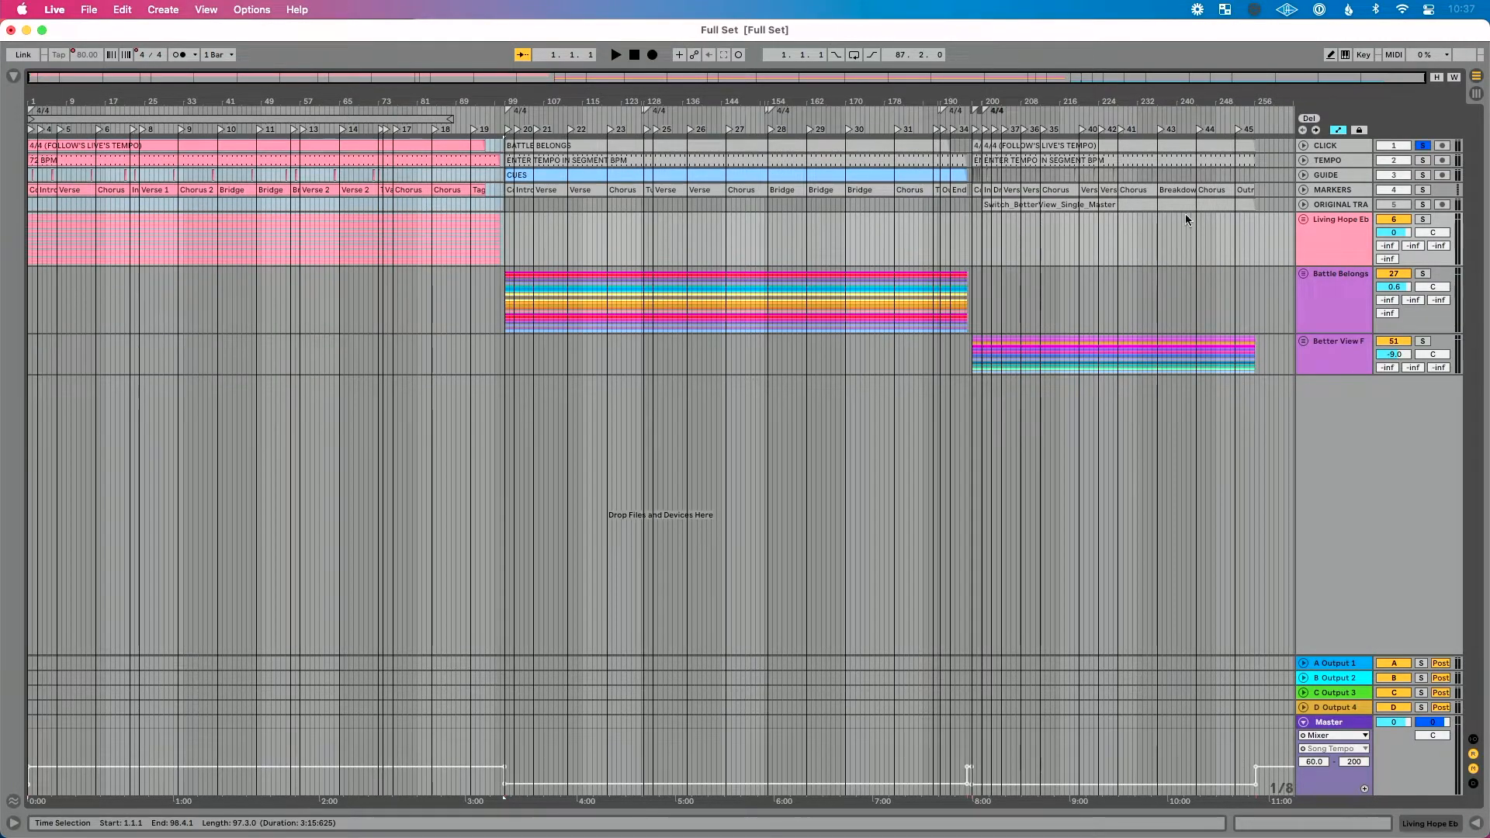
Step: Select Battle Belongs across the shared tracks from bar 99 to its end and colour its click, tempo, guide and marker clips white
{"action": "scroll", "coordinate": [784, 245], "scroll_direction": "up", "scroll_amount": 5}
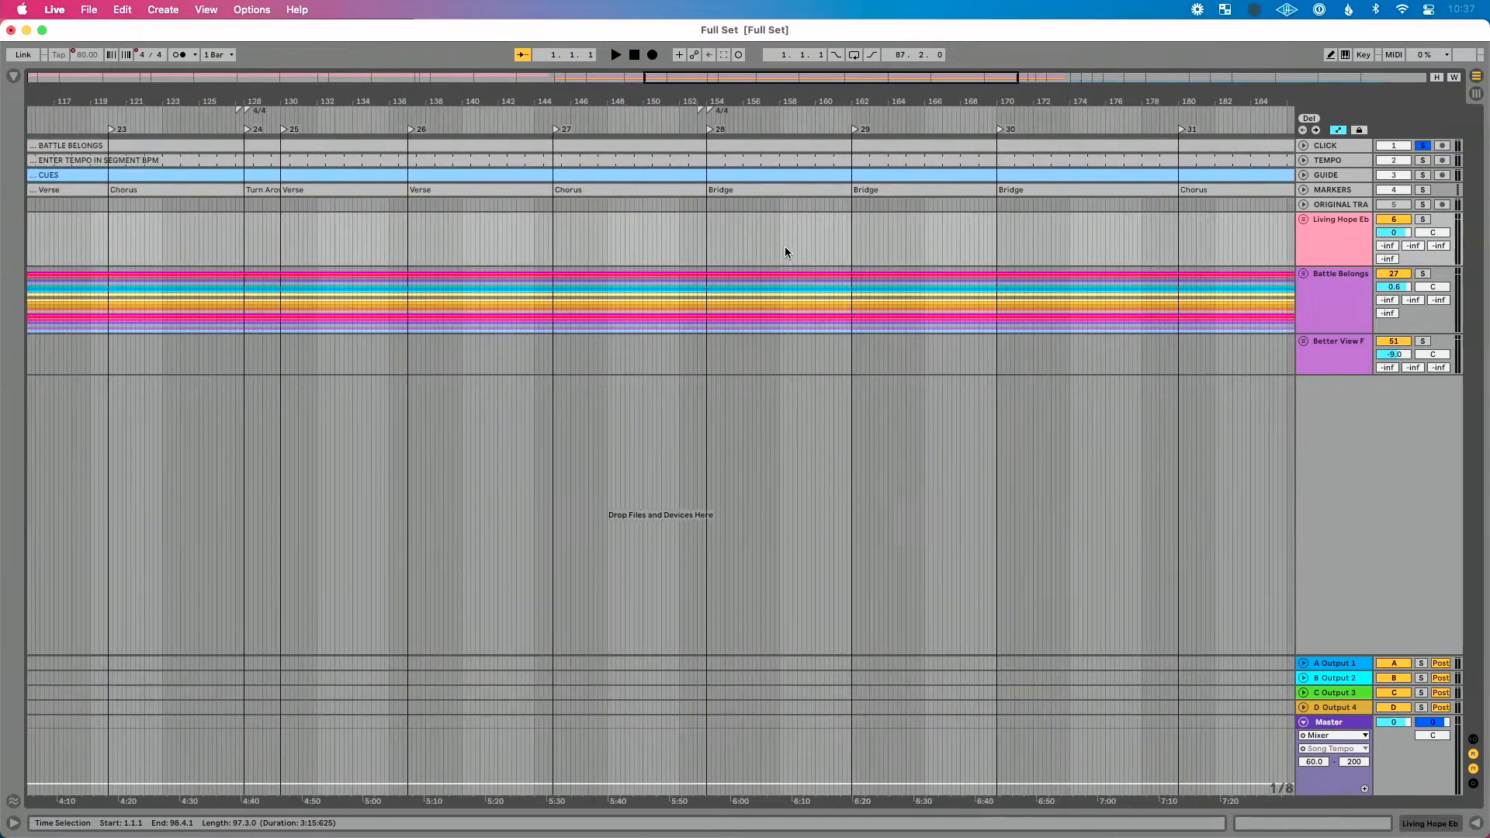
{"action": "scroll", "coordinate": [784, 252], "scroll_direction": "down", "scroll_amount": 5}
{"action": "scroll", "coordinate": [967, 310], "scroll_direction": "up", "scroll_amount": 5}
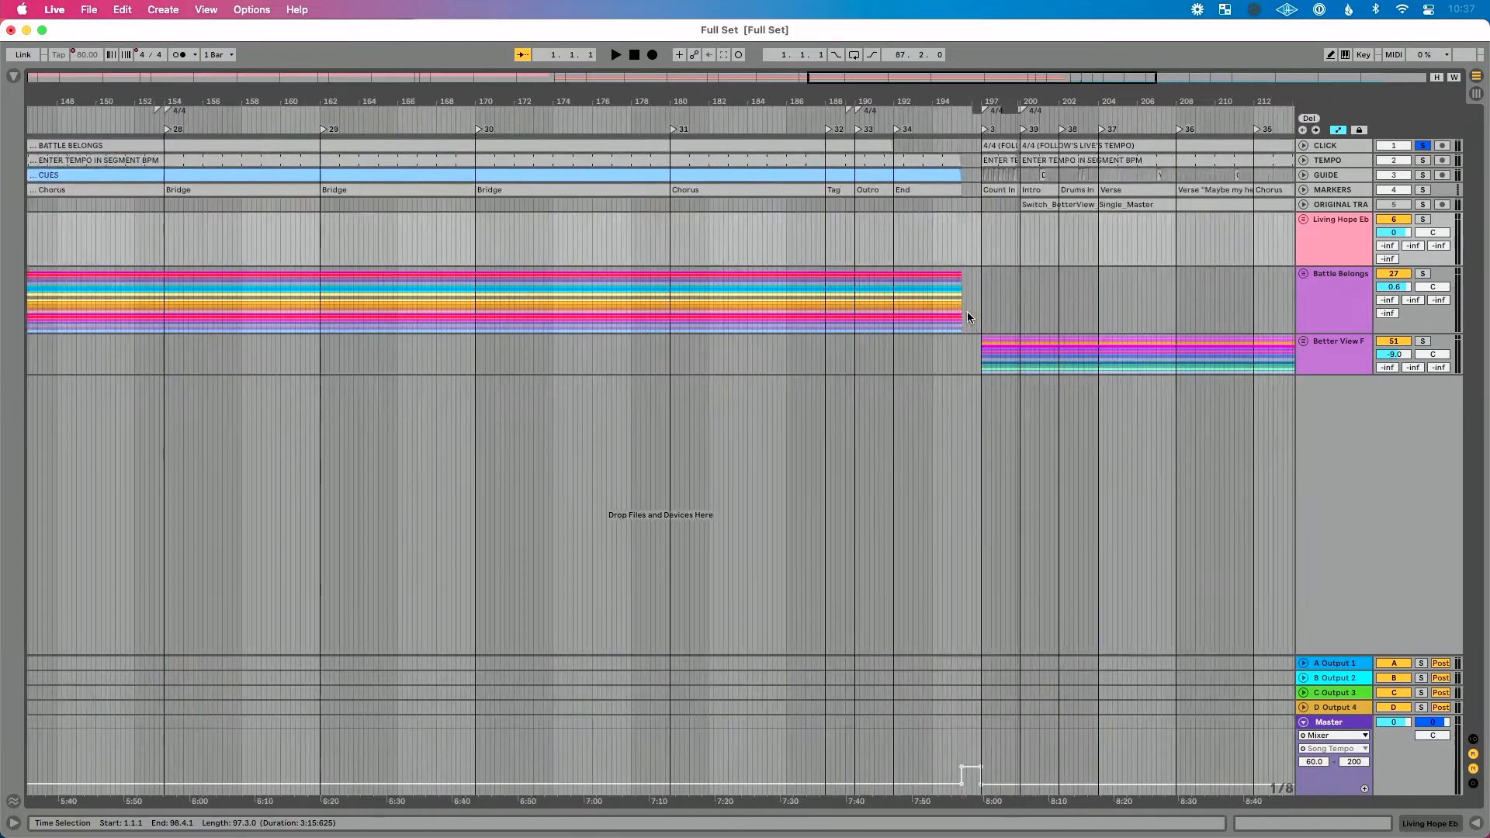
{"action": "left_click", "coordinate": [974, 306]}
{"action": "left_click_drag", "start_coordinate": [921, 266], "coordinate": [252, 142]}
{"action": "key", "text": "minus"}
{"action": "key", "text": "minus"}
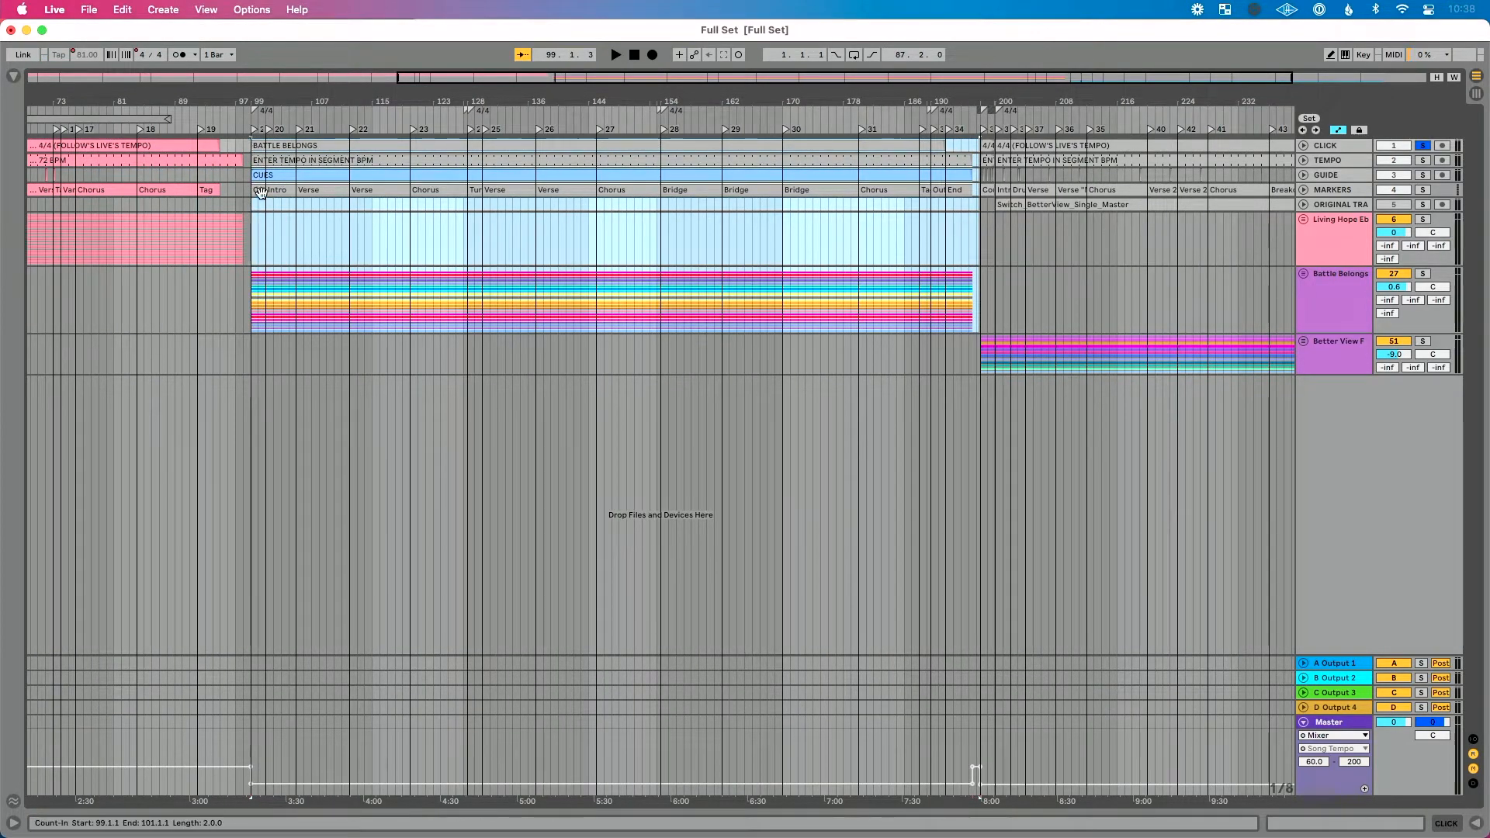
{"action": "scroll", "coordinate": [262, 192], "scroll_direction": "up", "scroll_amount": 5}
{"action": "scroll", "coordinate": [262, 192], "scroll_direction": "up", "scroll_amount": 6}
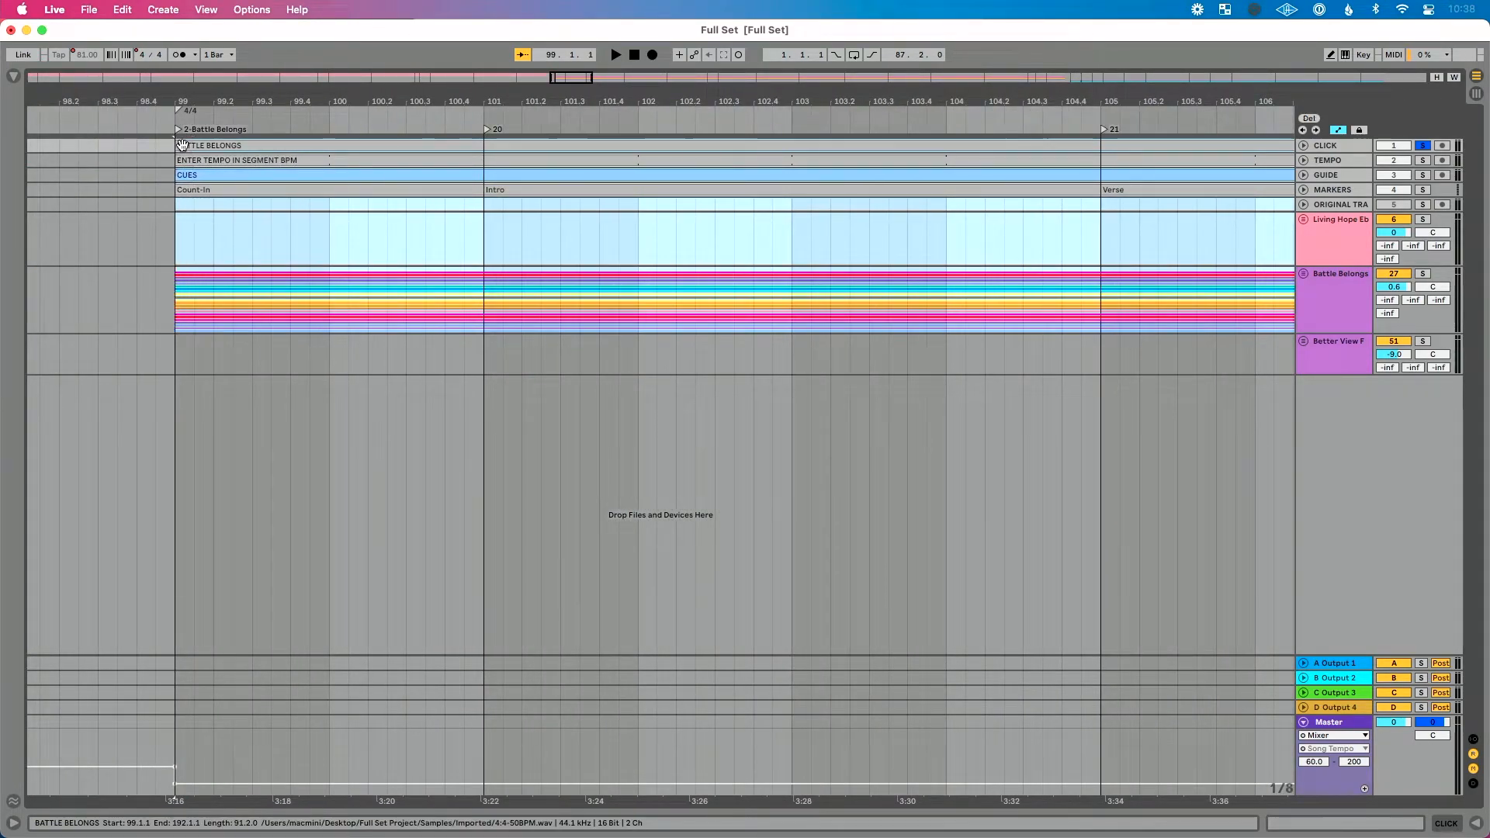
{"action": "scroll", "coordinate": [317, 226], "scroll_direction": "down", "scroll_amount": 2}
{"action": "scroll", "coordinate": [315, 221], "scroll_direction": "down", "scroll_amount": 5}
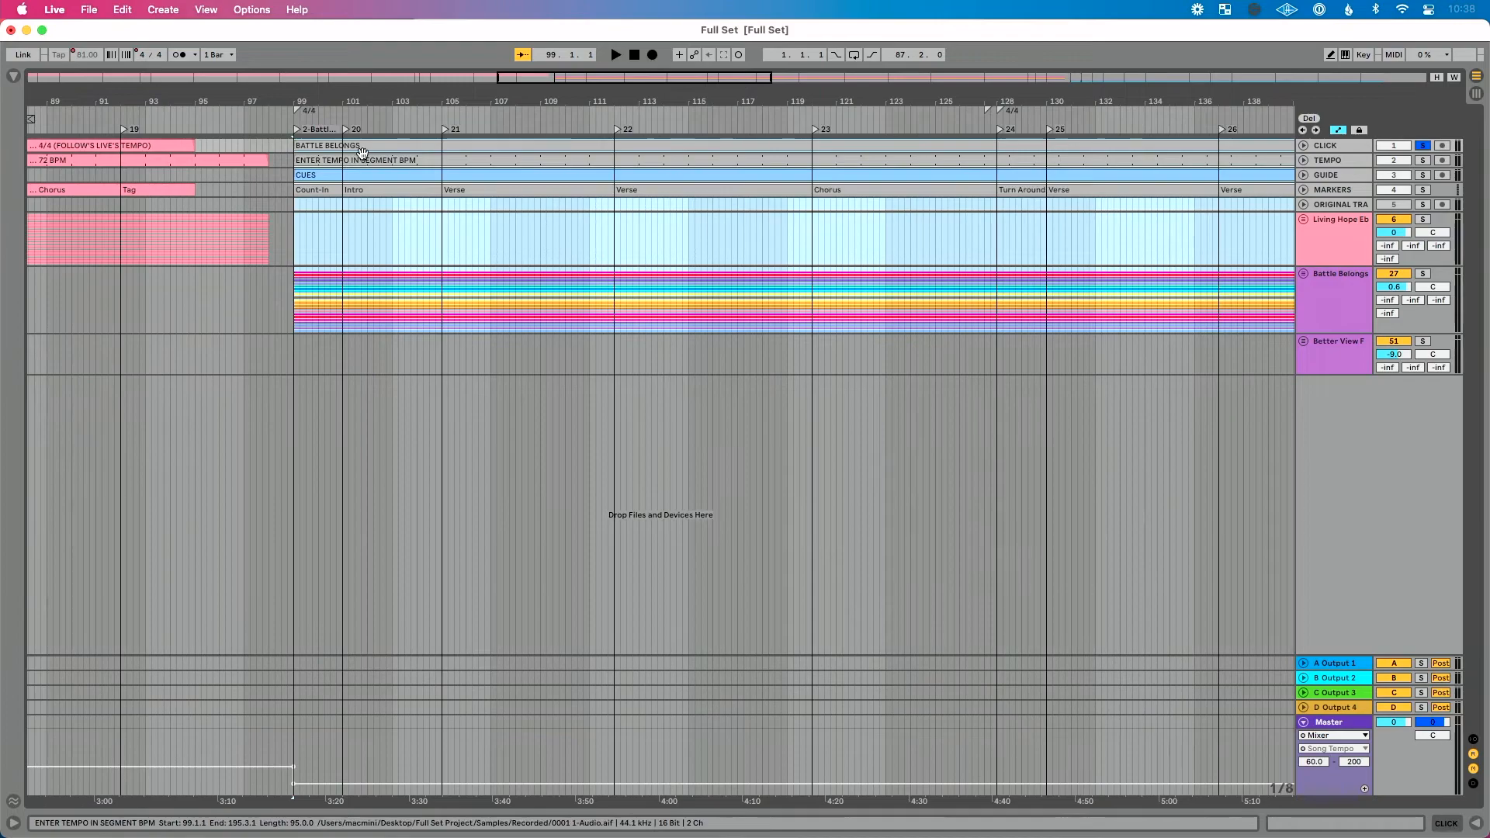
{"action": "right_click", "coordinate": [359, 148]}
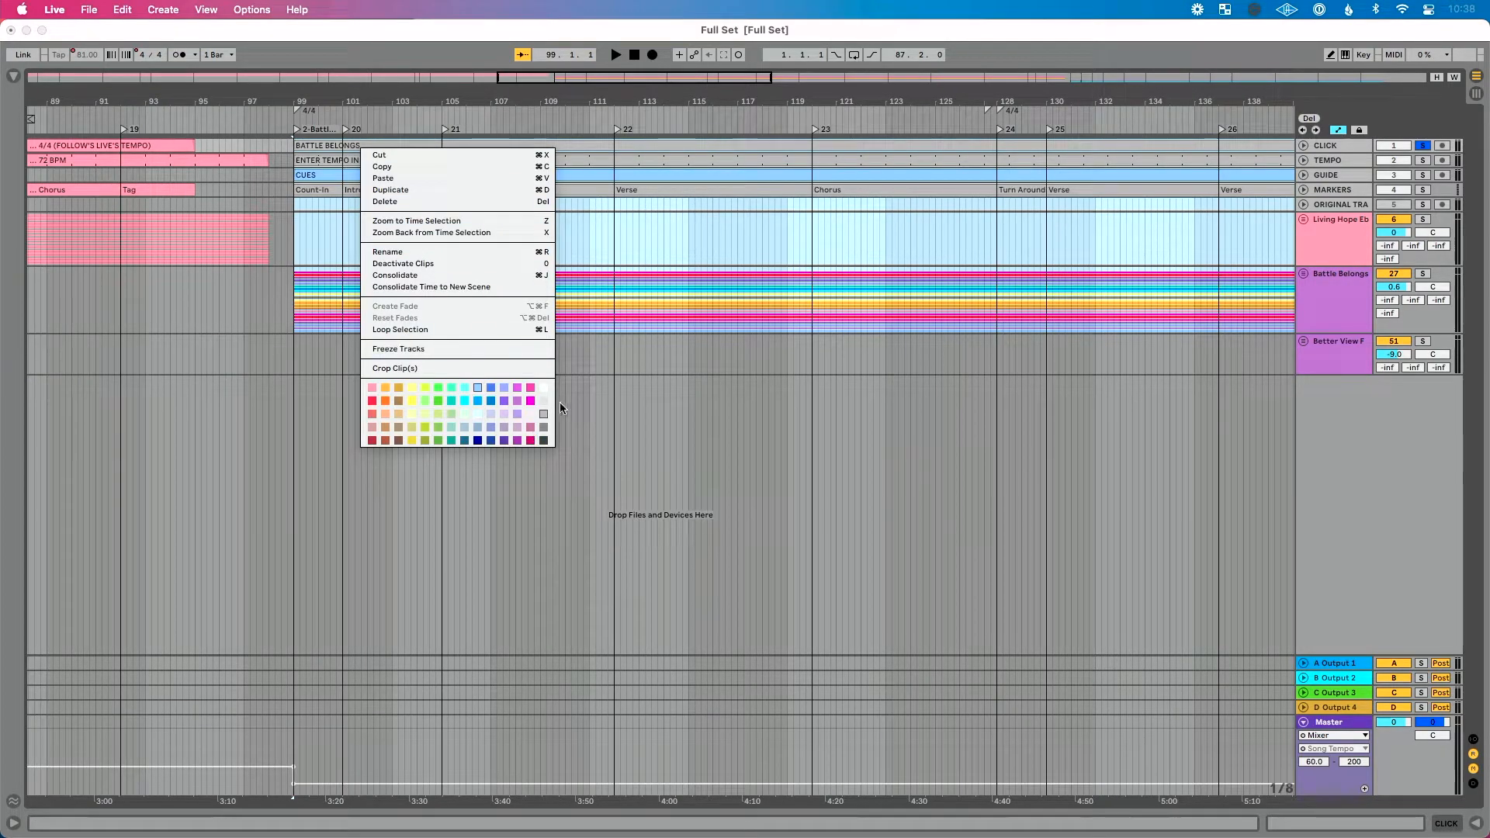
{"action": "left_click", "coordinate": [542, 384]}
Step: Colour the Battle Belongs group track white and assign that colour to its grouped tracks and clips
{"action": "scroll", "coordinate": [568, 273], "scroll_direction": "right", "scroll_amount": 6}
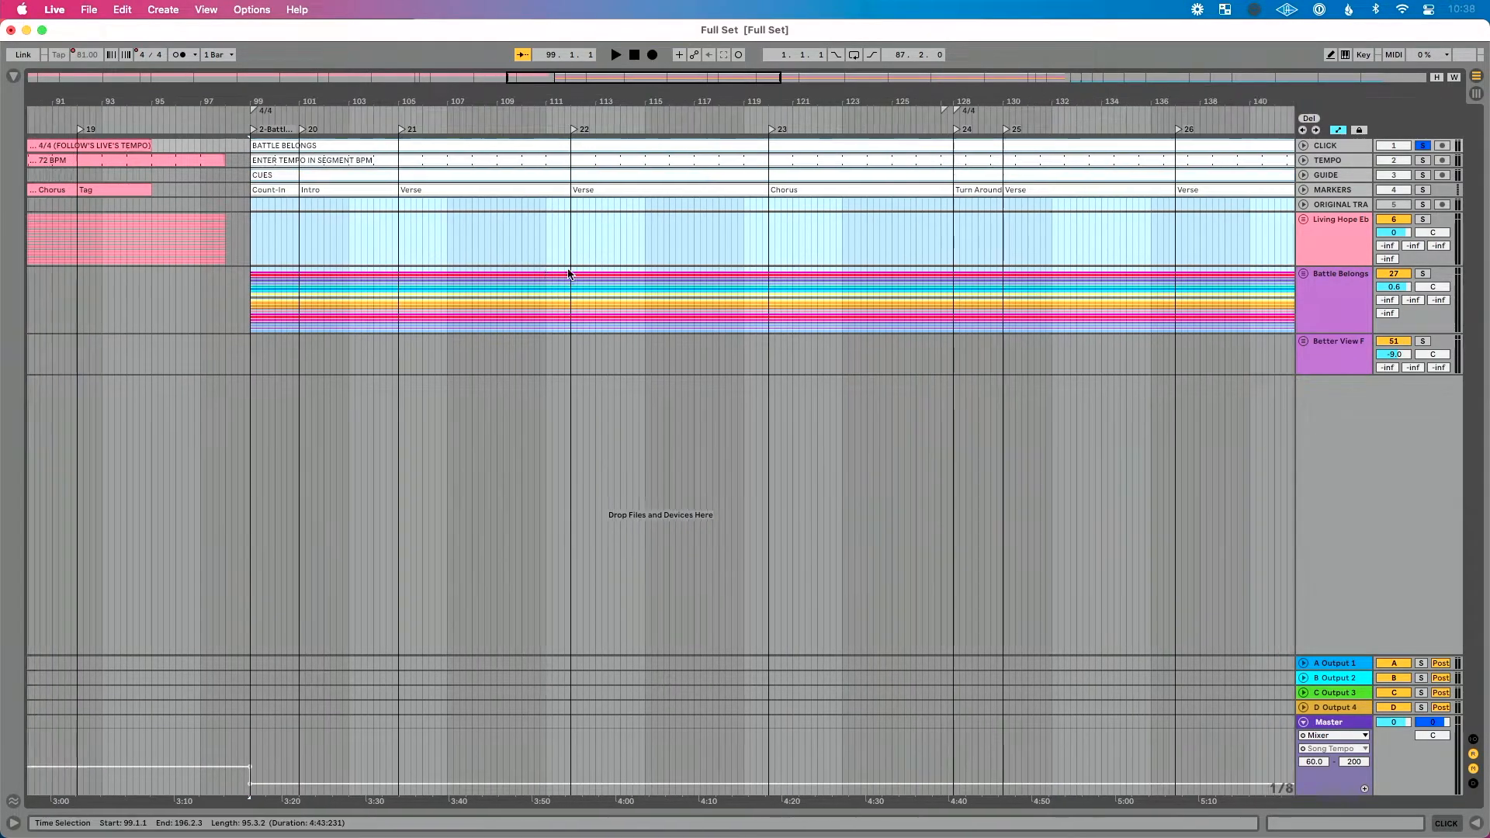
{"action": "scroll", "coordinate": [568, 274], "scroll_direction": "right", "scroll_amount": 1}
{"action": "right_click", "coordinate": [1338, 282]}
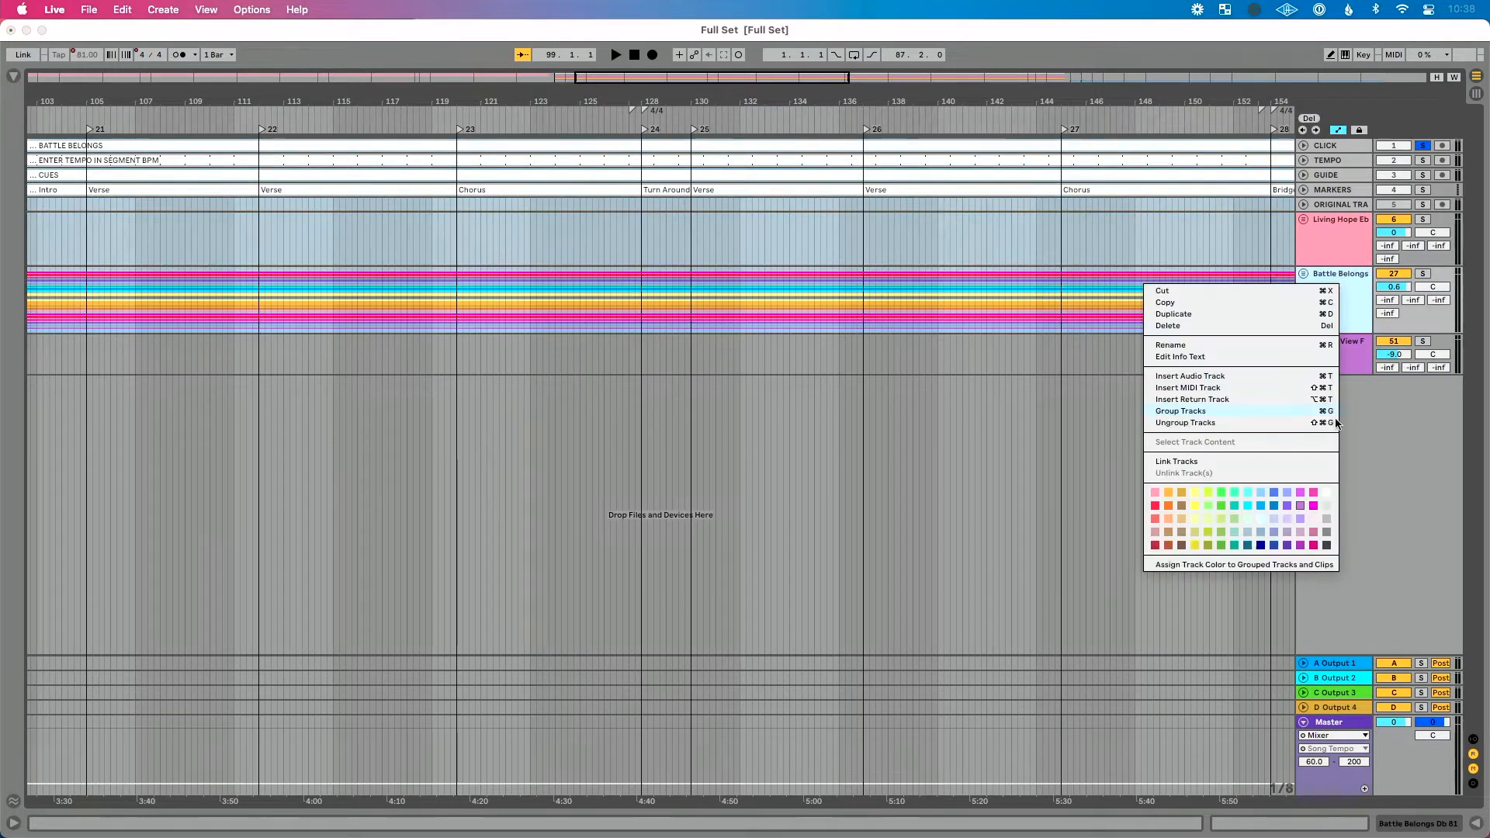
{"action": "left_click", "coordinate": [1328, 490]}
{"action": "right_click", "coordinate": [1326, 285]}
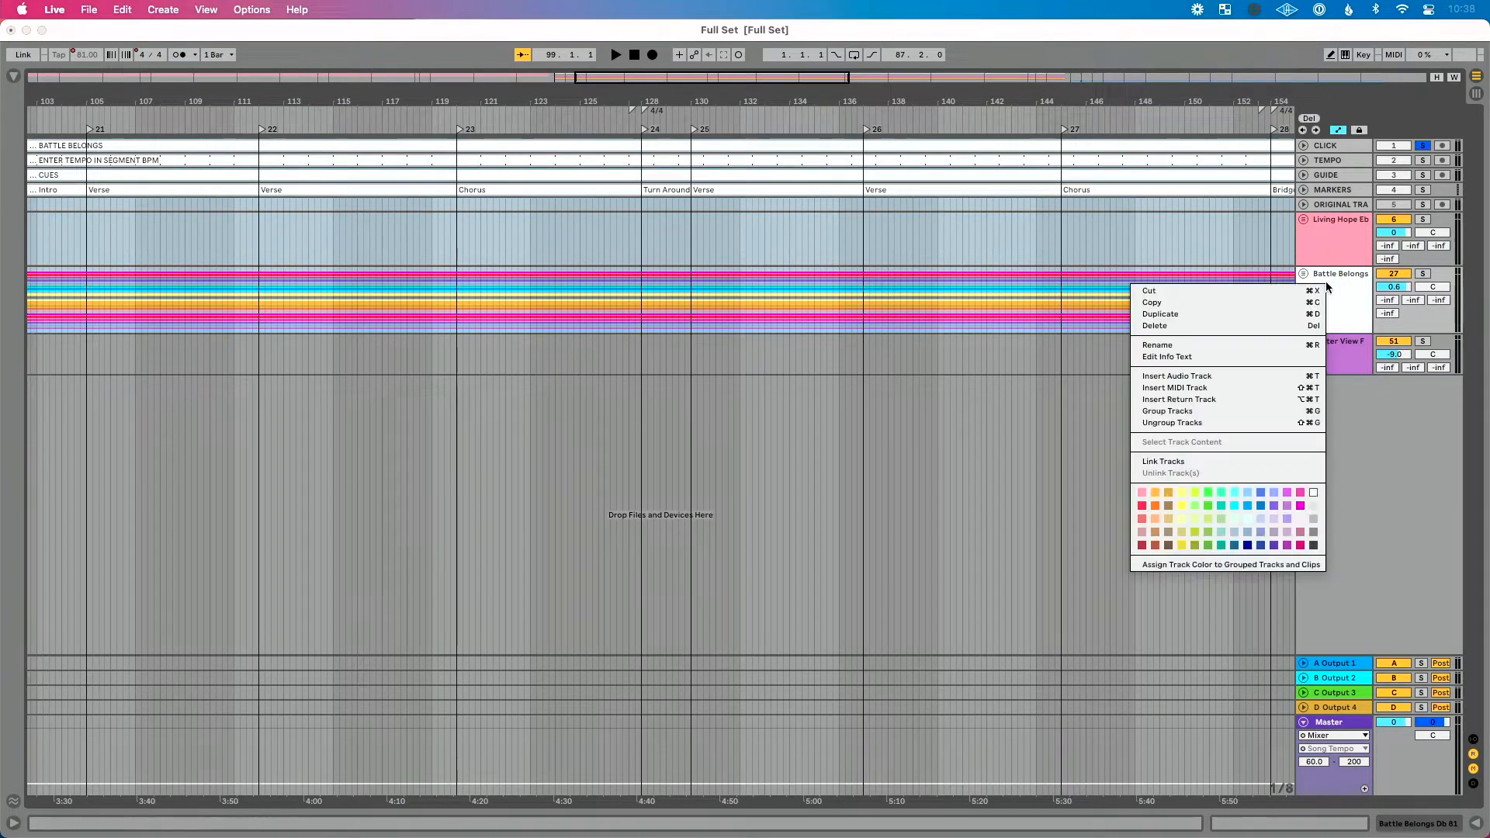
{"action": "left_click", "coordinate": [1231, 565]}
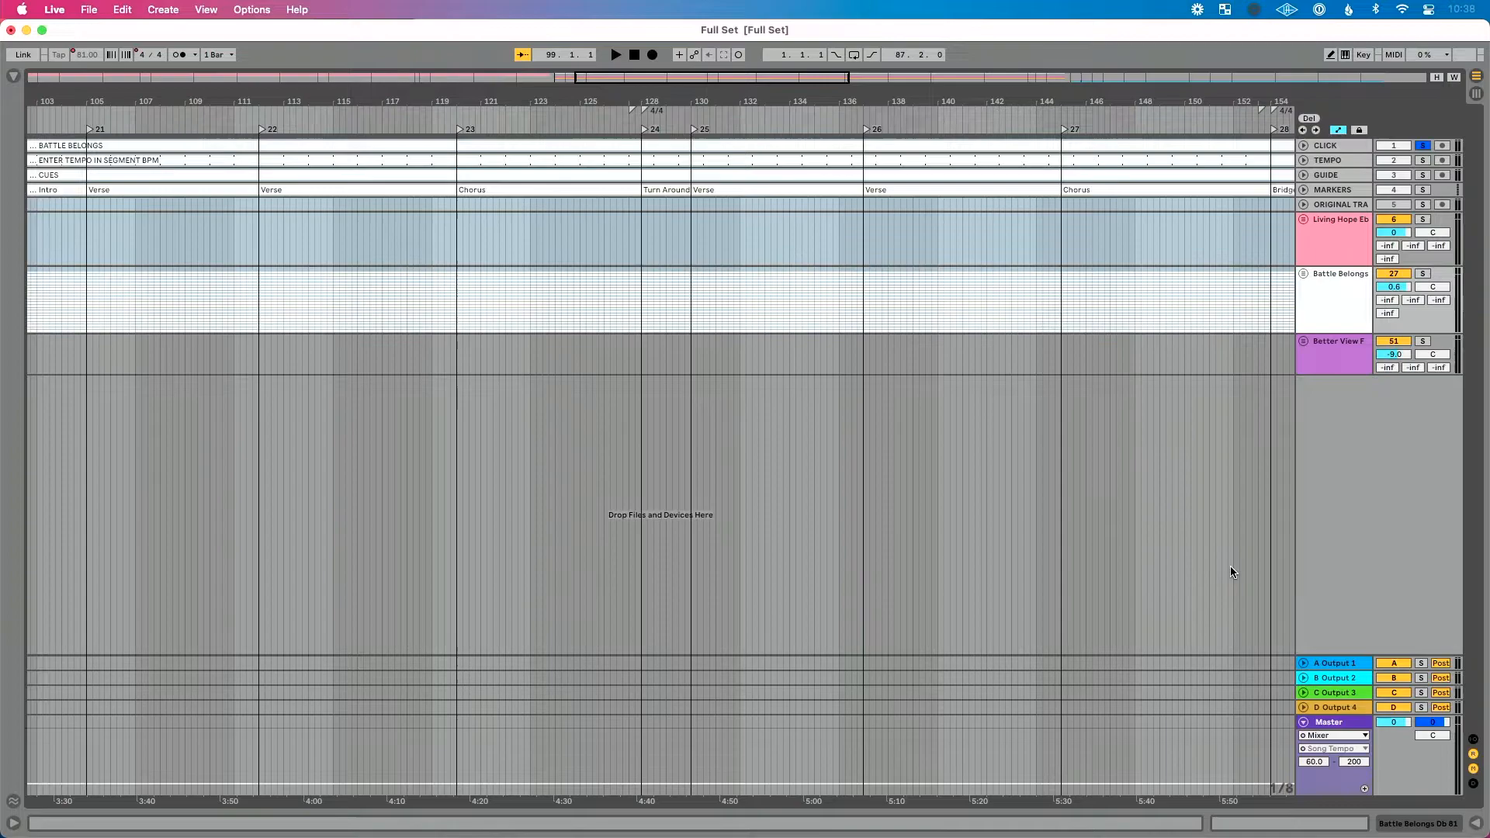
Step: Select Better View across the shared tracks from bar 197 to its end and colour its click, tempo, guide, marker and original track clips yellow
{"action": "scroll", "coordinate": [1150, 431], "scroll_direction": "down", "scroll_amount": 5}
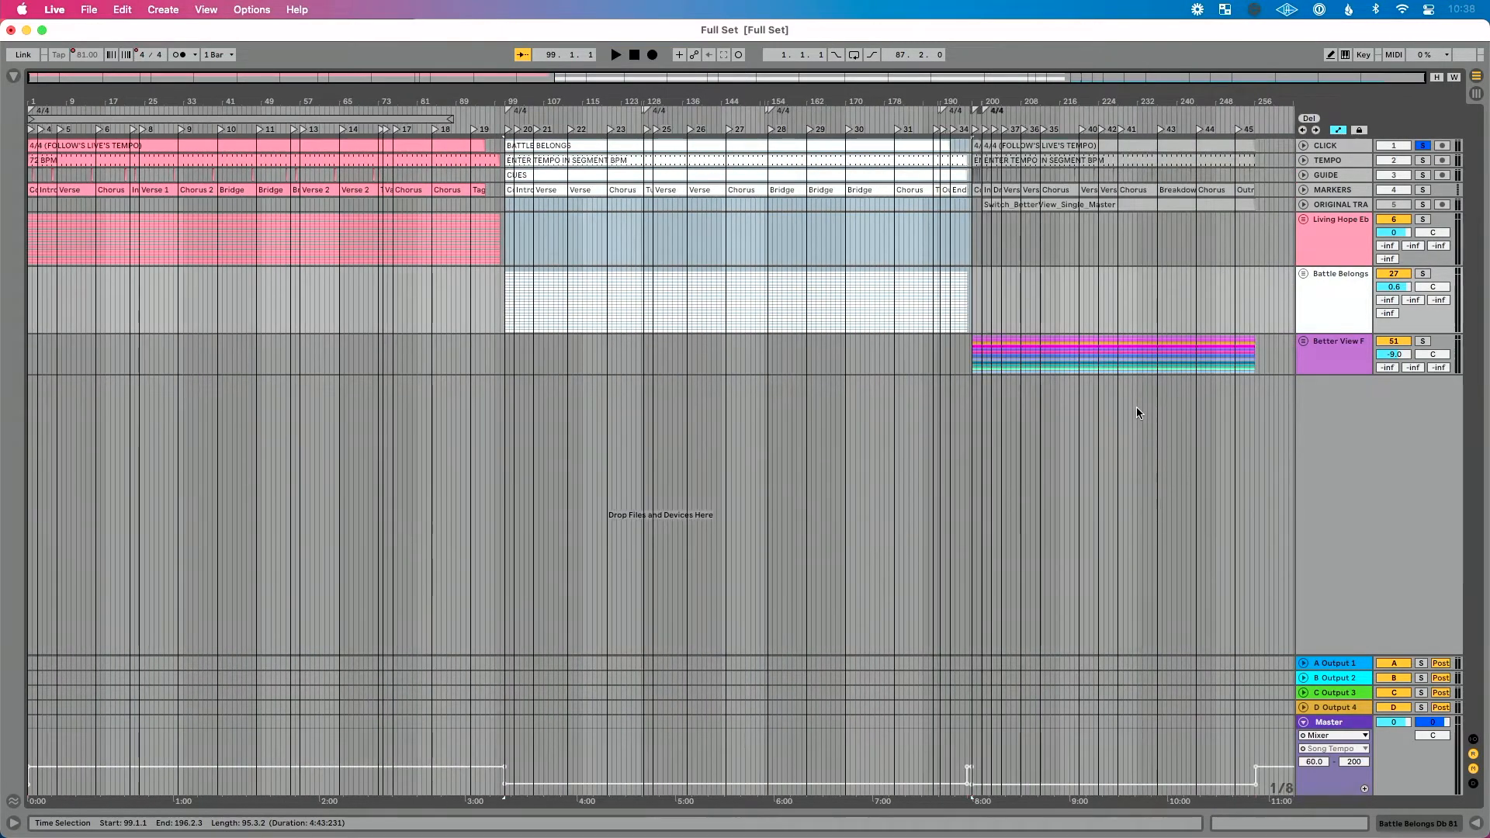
{"action": "scroll", "coordinate": [1091, 247], "scroll_direction": "up", "scroll_amount": 4}
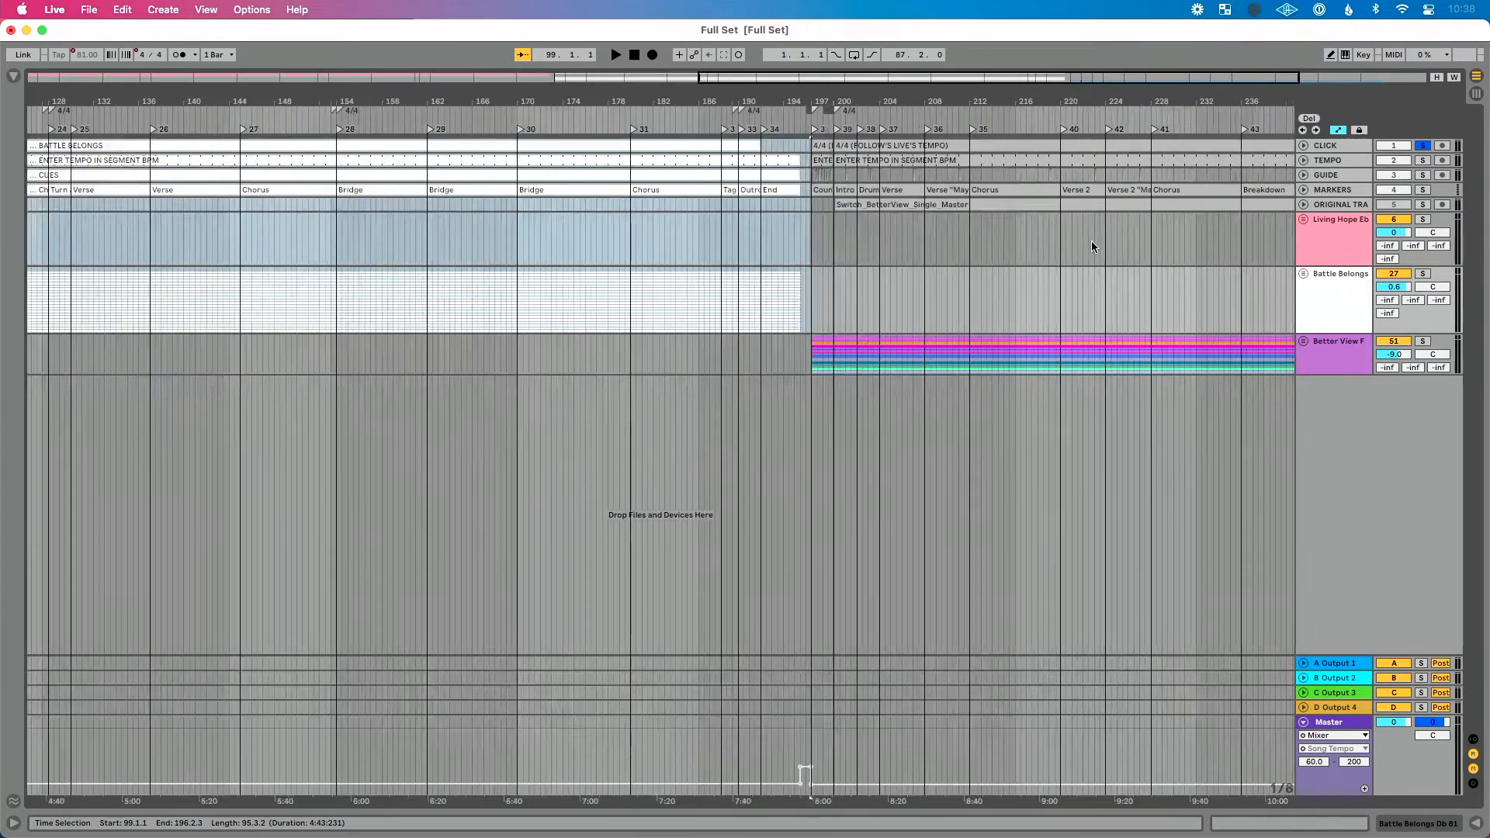
{"action": "left_click_drag", "start_coordinate": [1245, 366], "coordinate": [547, 153]}
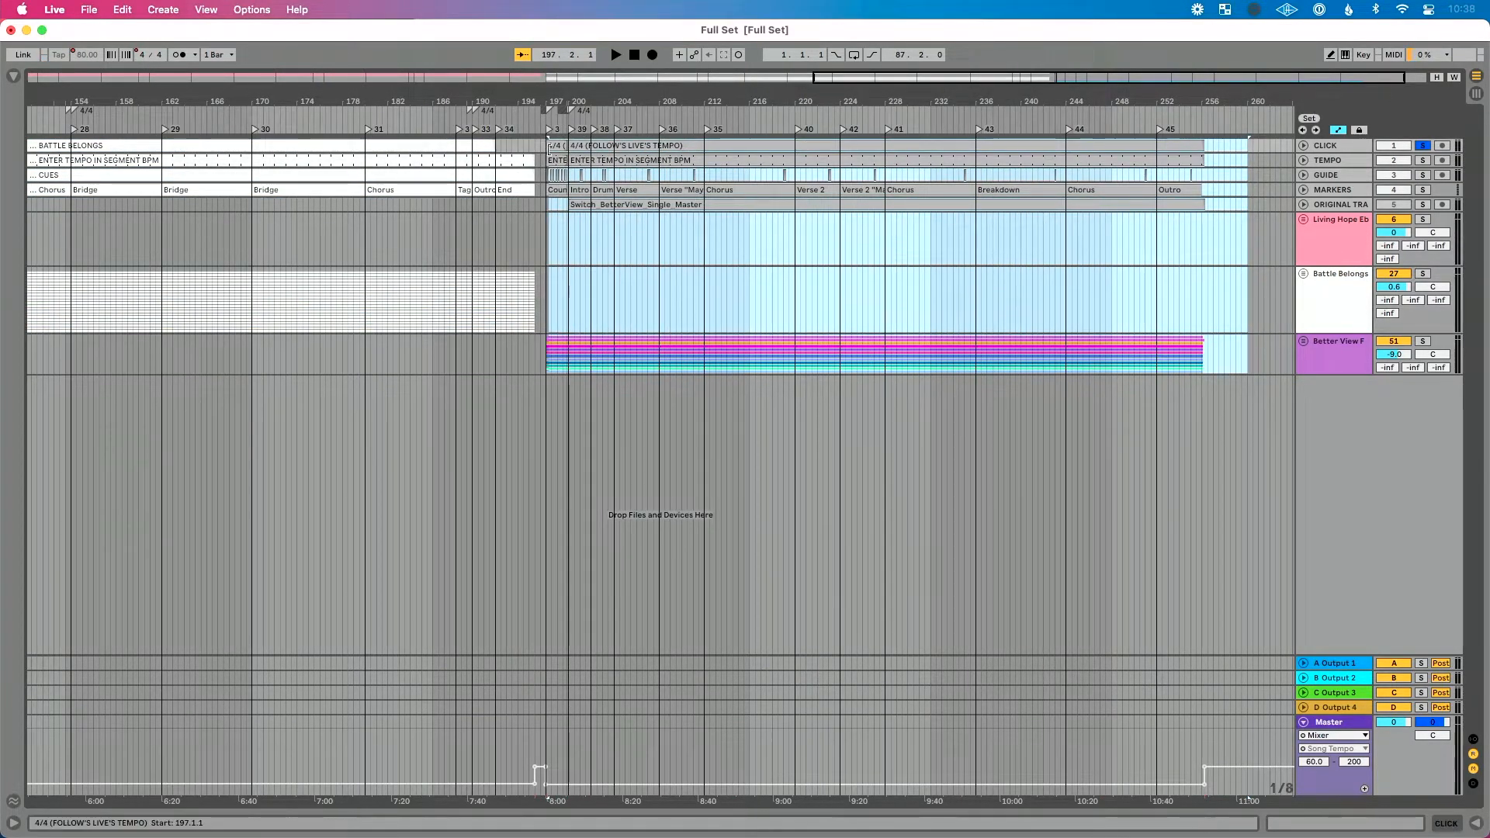
{"action": "scroll", "coordinate": [548, 143], "scroll_direction": "up", "scroll_amount": 2}
{"action": "scroll", "coordinate": [547, 144], "scroll_direction": "up", "scroll_amount": 4}
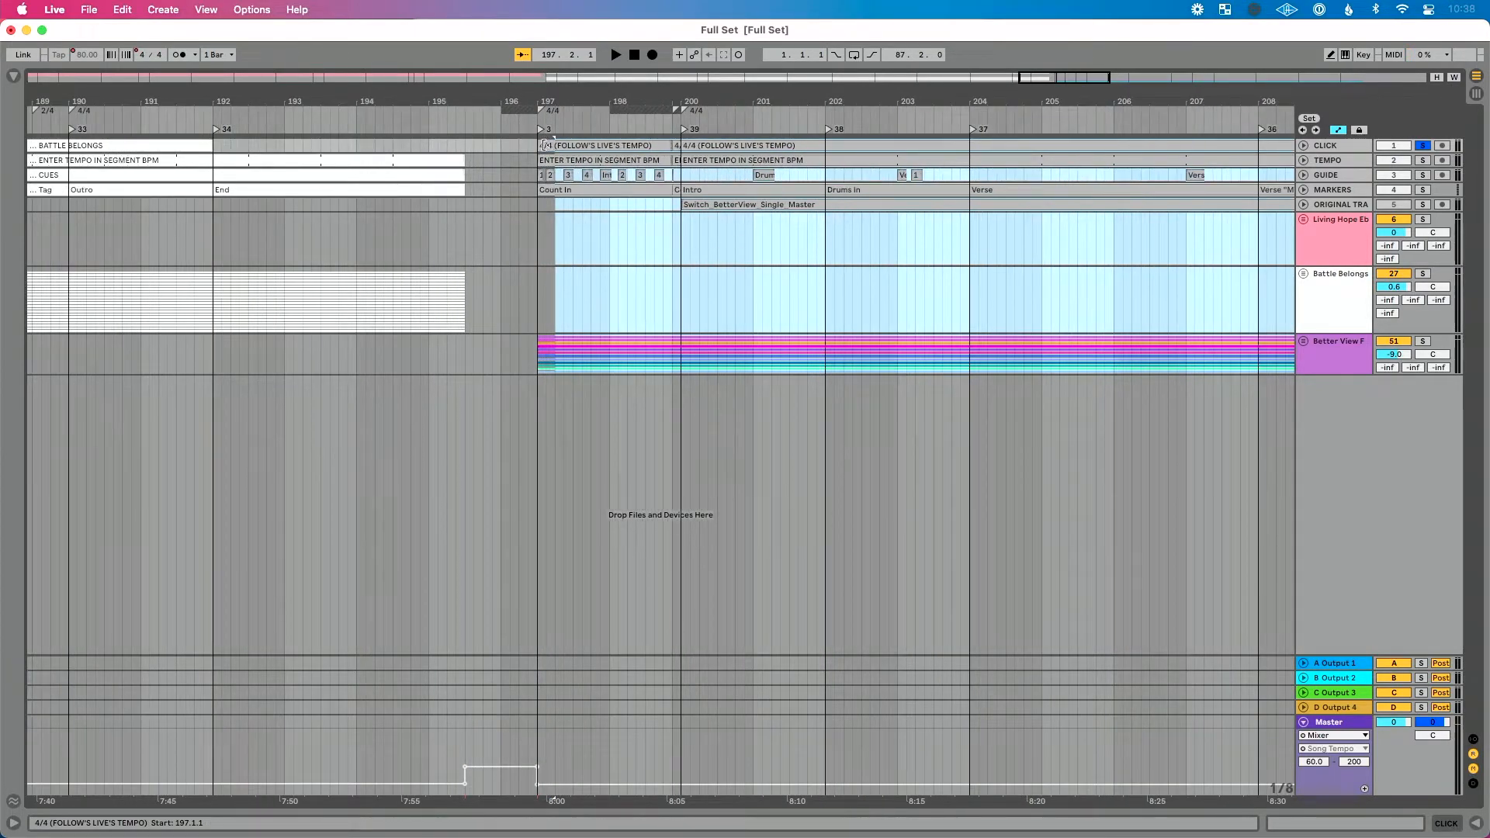
{"action": "scroll", "coordinate": [541, 145], "scroll_direction": "down", "scroll_amount": 7}
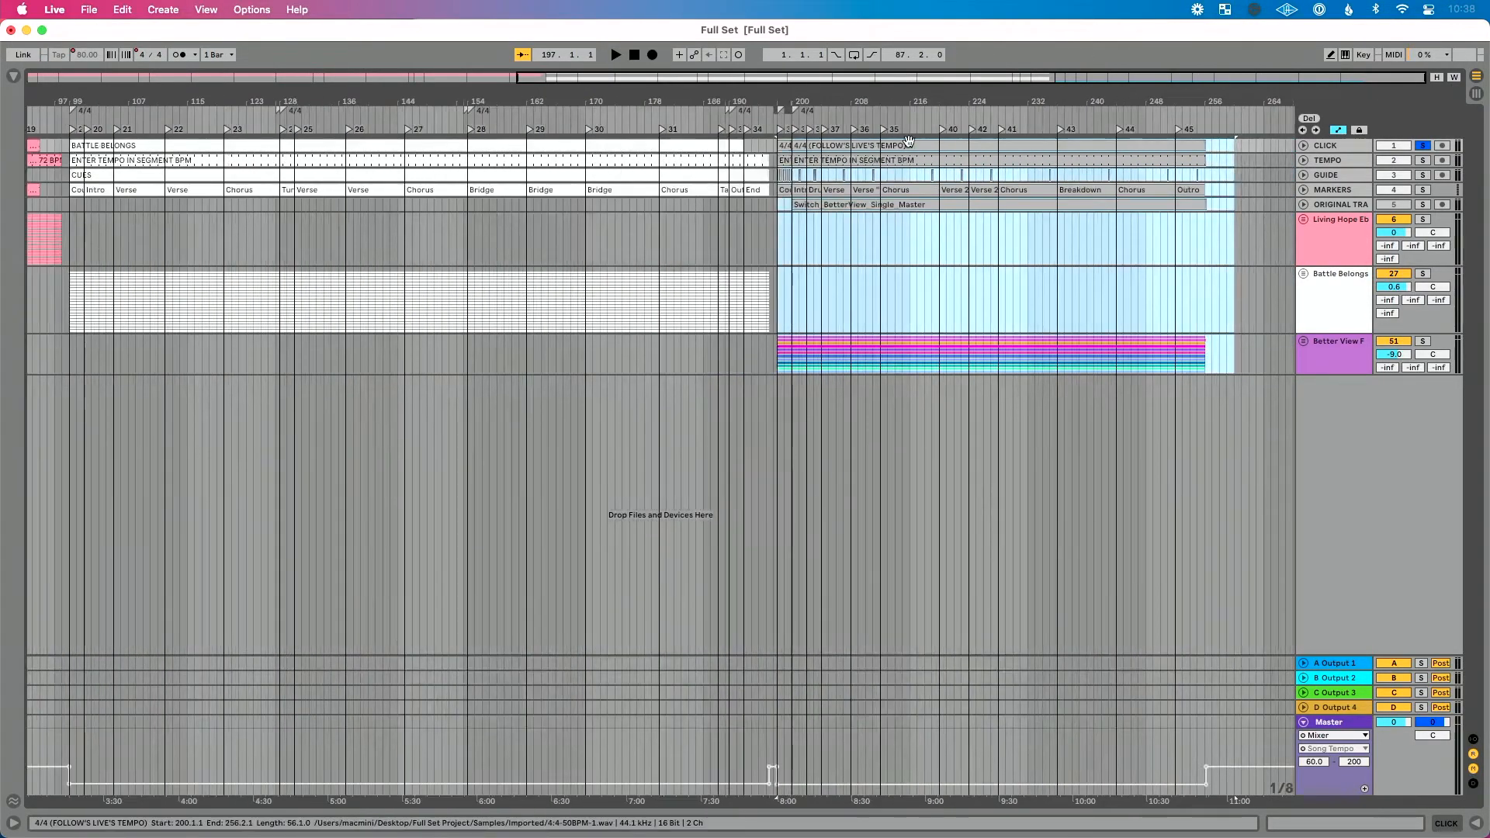
{"action": "right_click", "coordinate": [980, 145]}
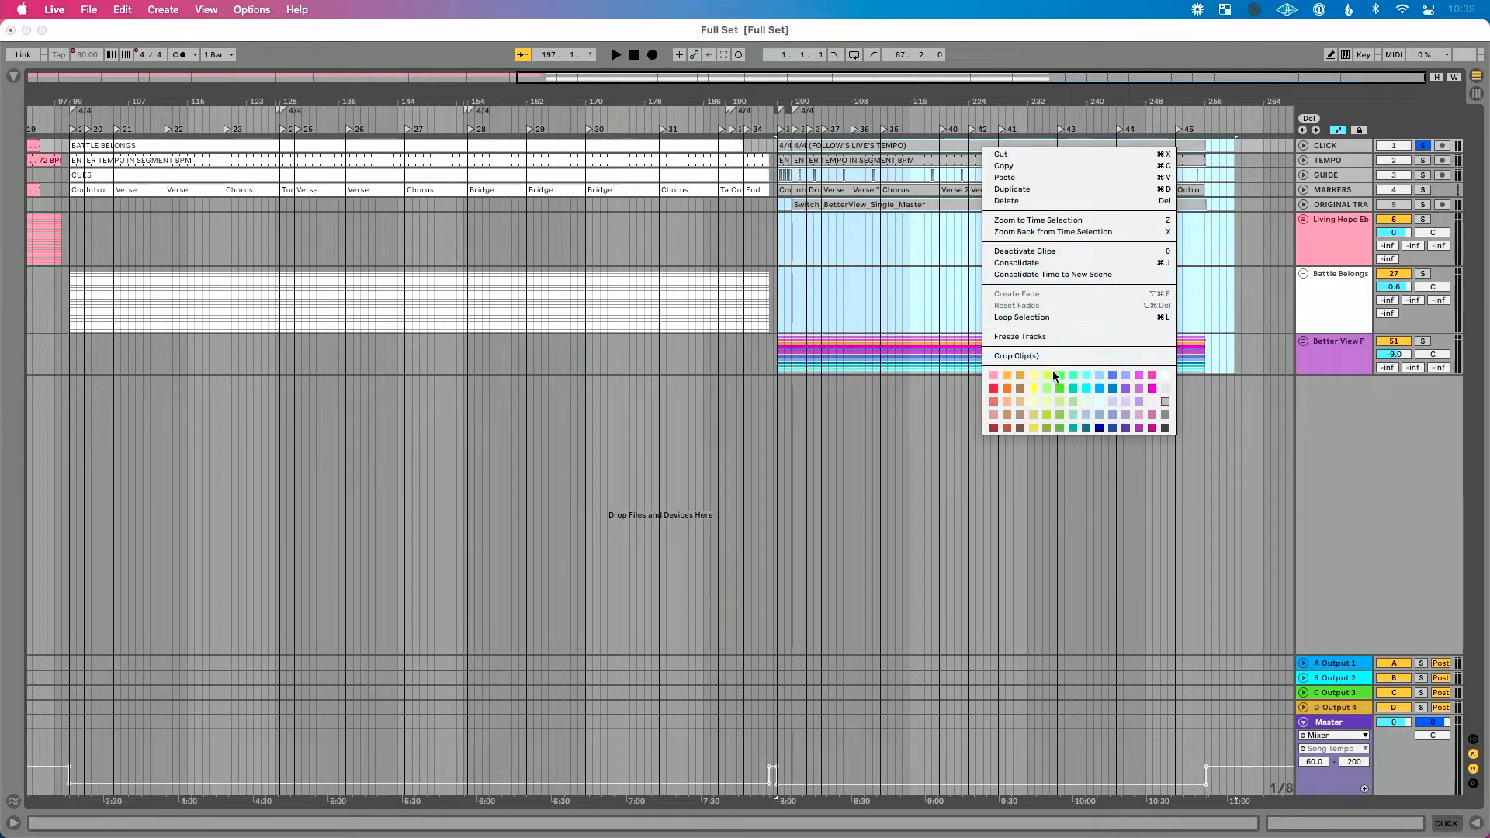
{"action": "left_click", "coordinate": [1033, 375]}
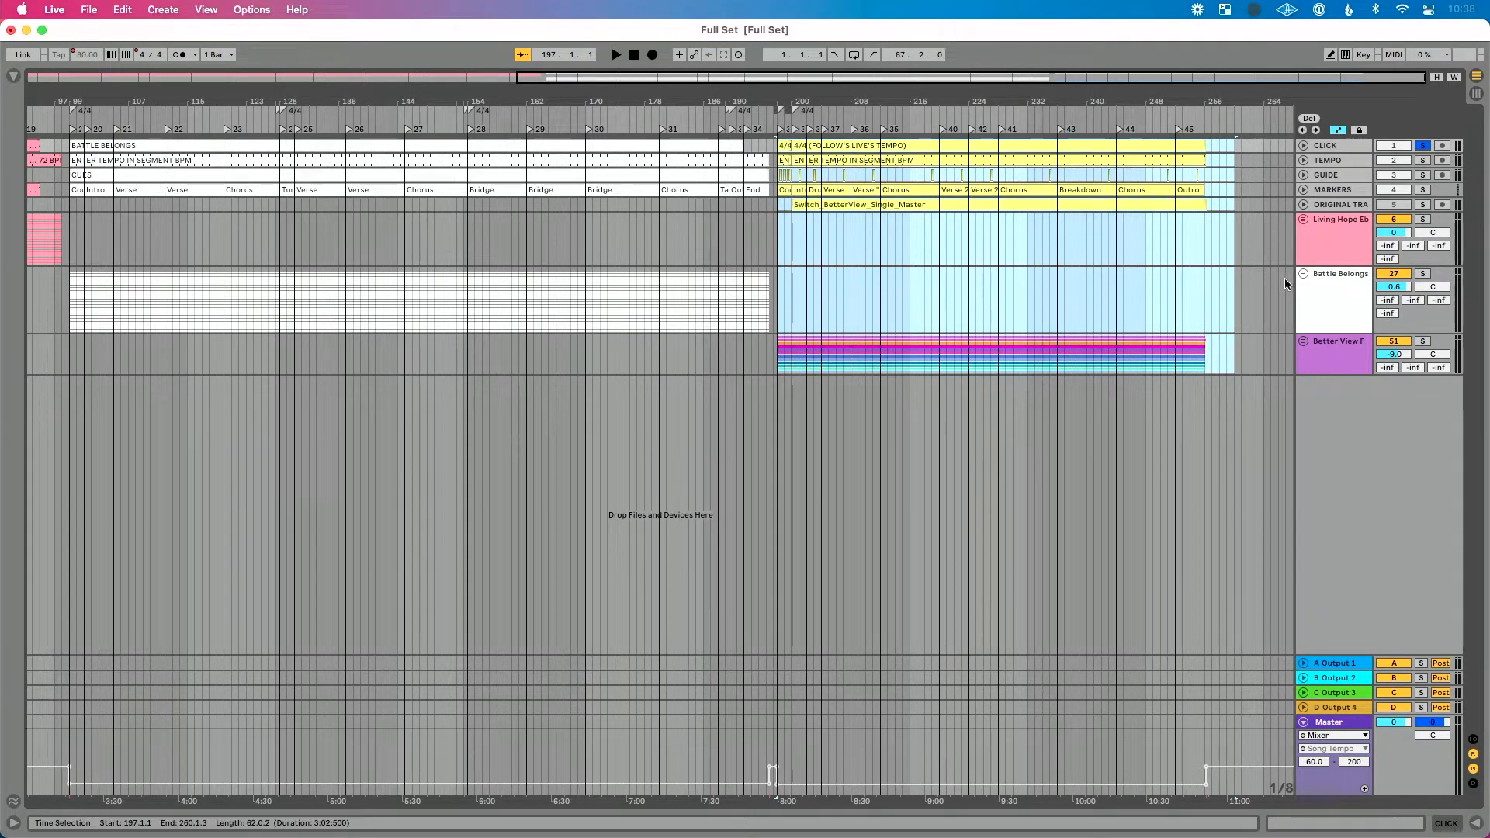
Step: Colour the Better View group track yellow and assign that colour to its grouped tracks and clips
{"action": "right_click", "coordinate": [1340, 350]}
{"action": "left_click", "coordinate": [1189, 554]}
{"action": "right_click", "coordinate": [1338, 351]}
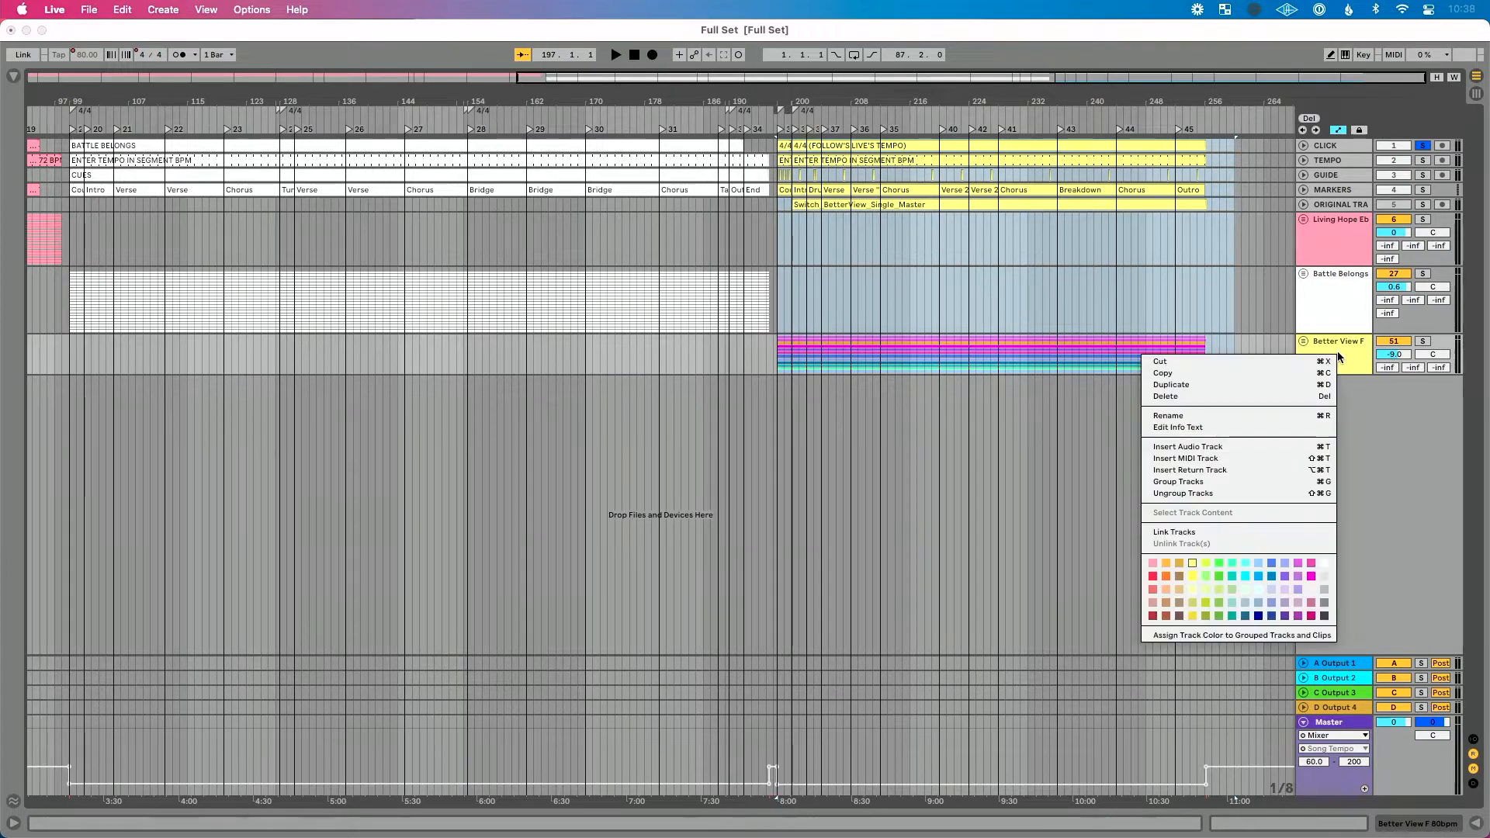
{"action": "left_click", "coordinate": [1255, 635]}
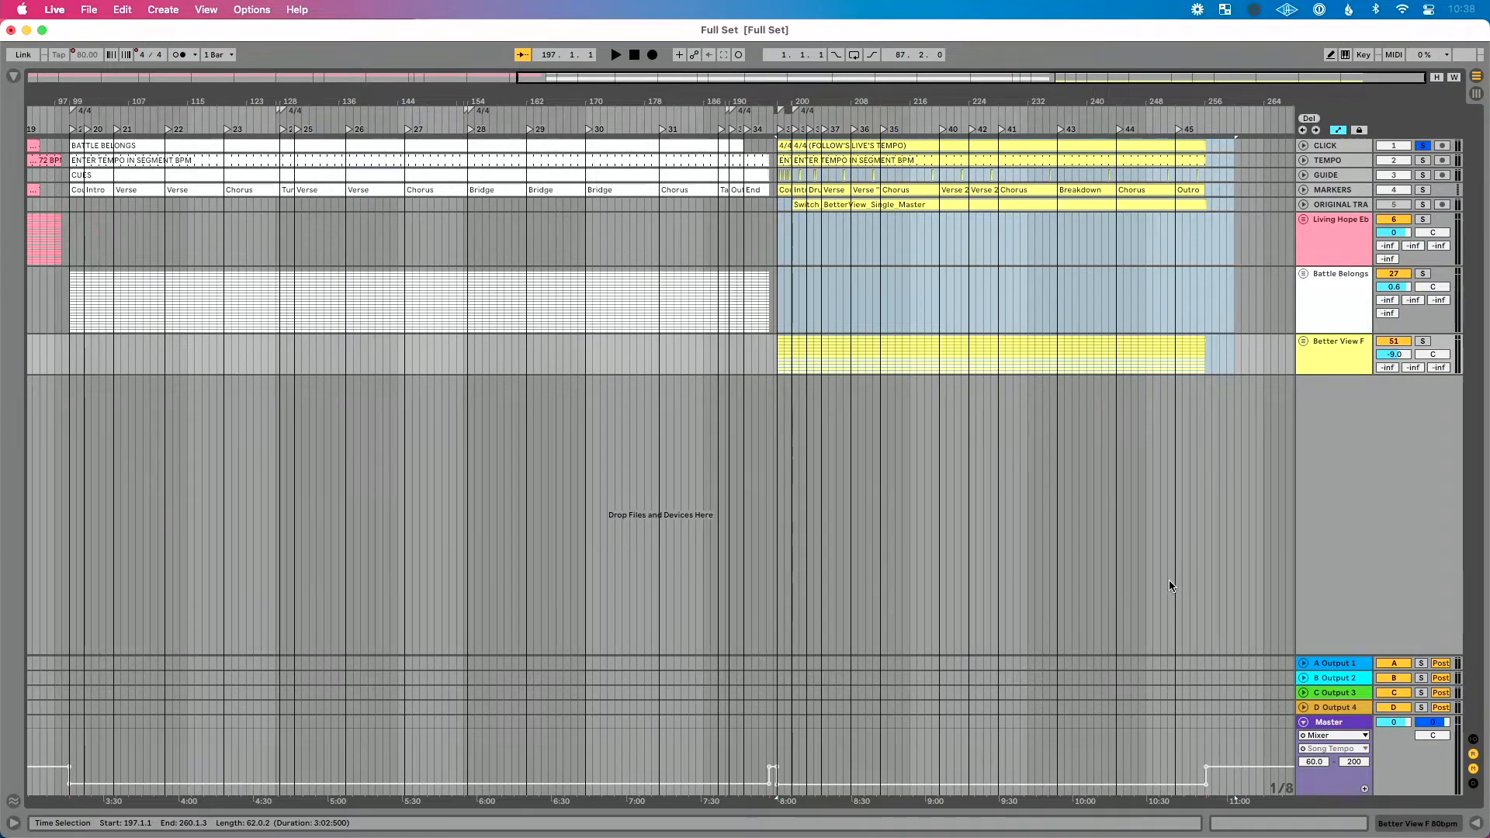
Step: Save the set and turn off solo on the CLICK track
{"action": "key", "text": "minus"}
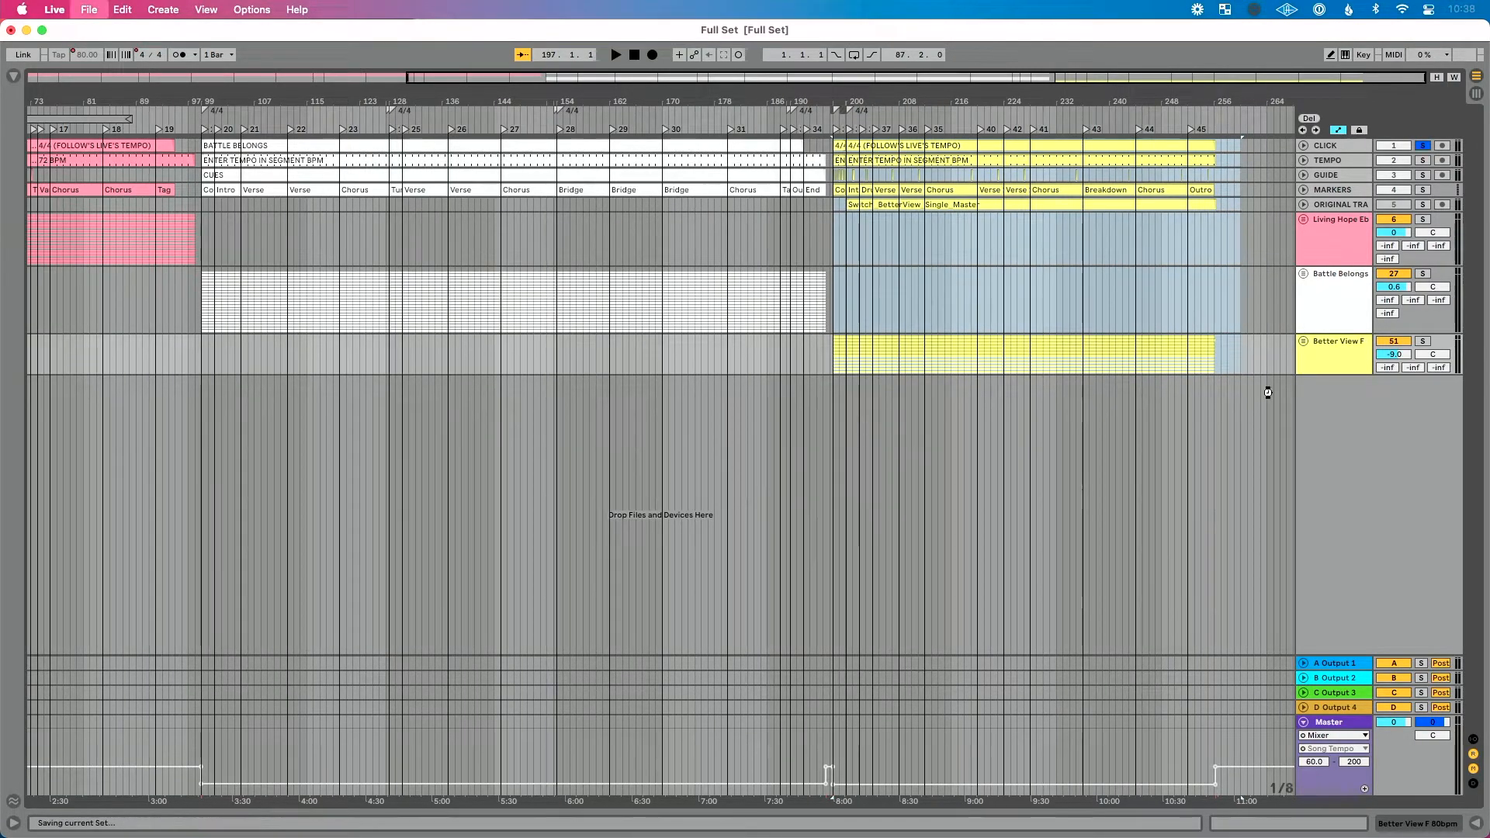
{"action": "left_click", "coordinate": [1423, 145]}
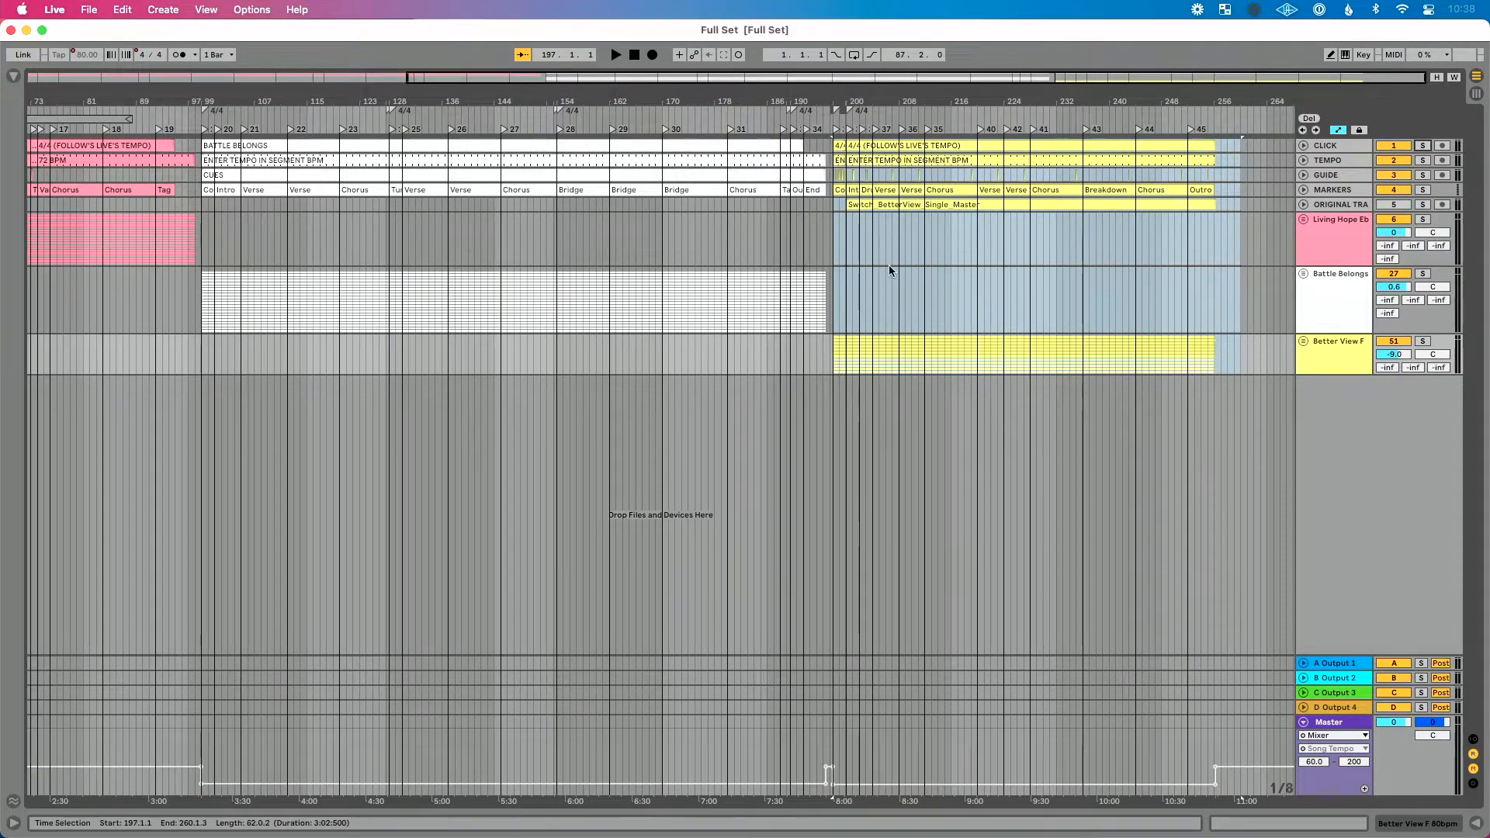
{"action": "key", "text": "minus"}
{"action": "key", "text": "minus"}
{"action": "key", "text": "minus"}
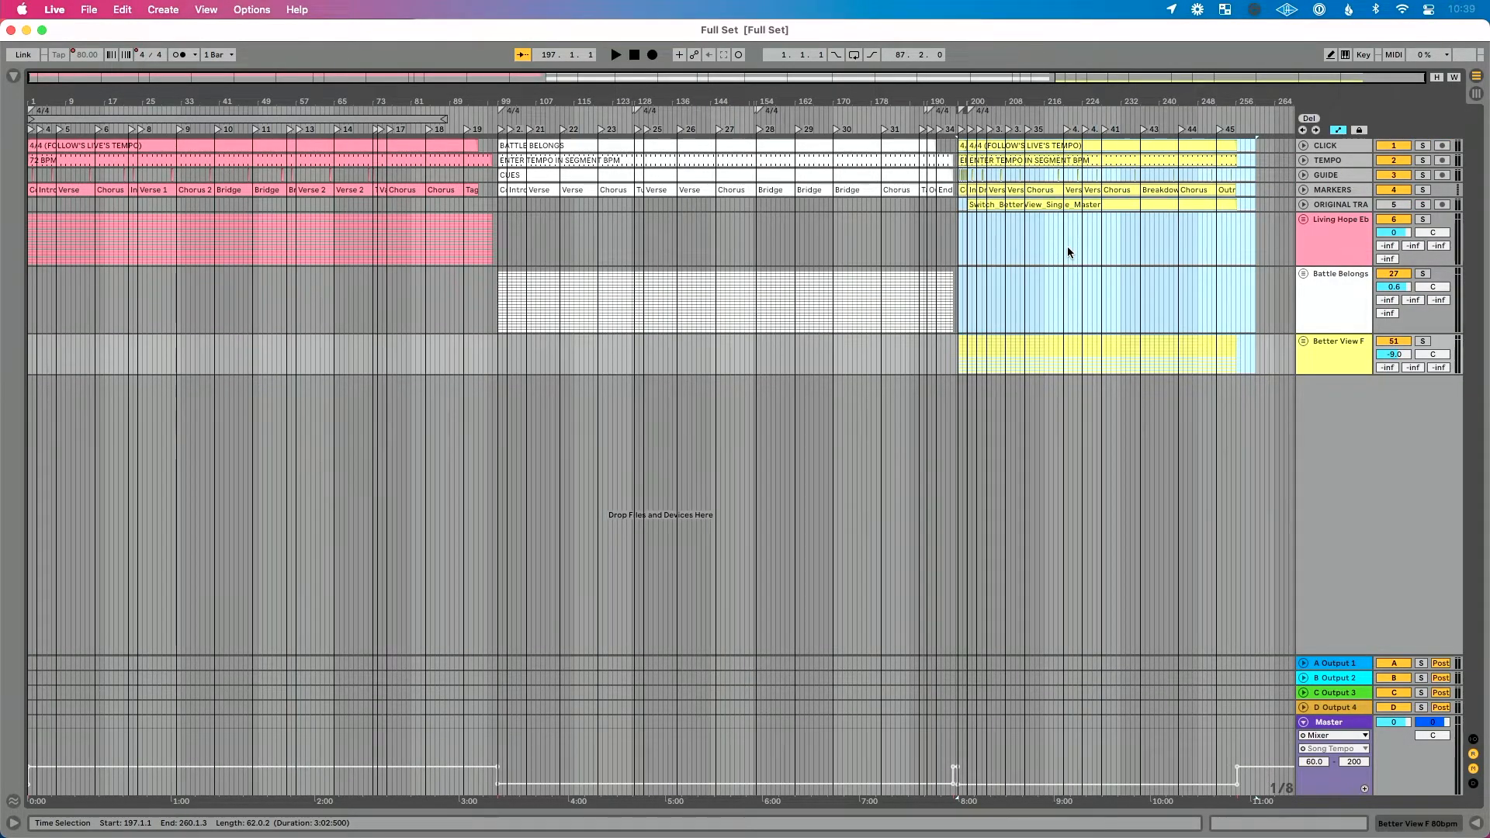
Step: Check the MIDI mapping of the transport's Play control in MIDI Map mode
{"action": "key", "text": "super+m"}
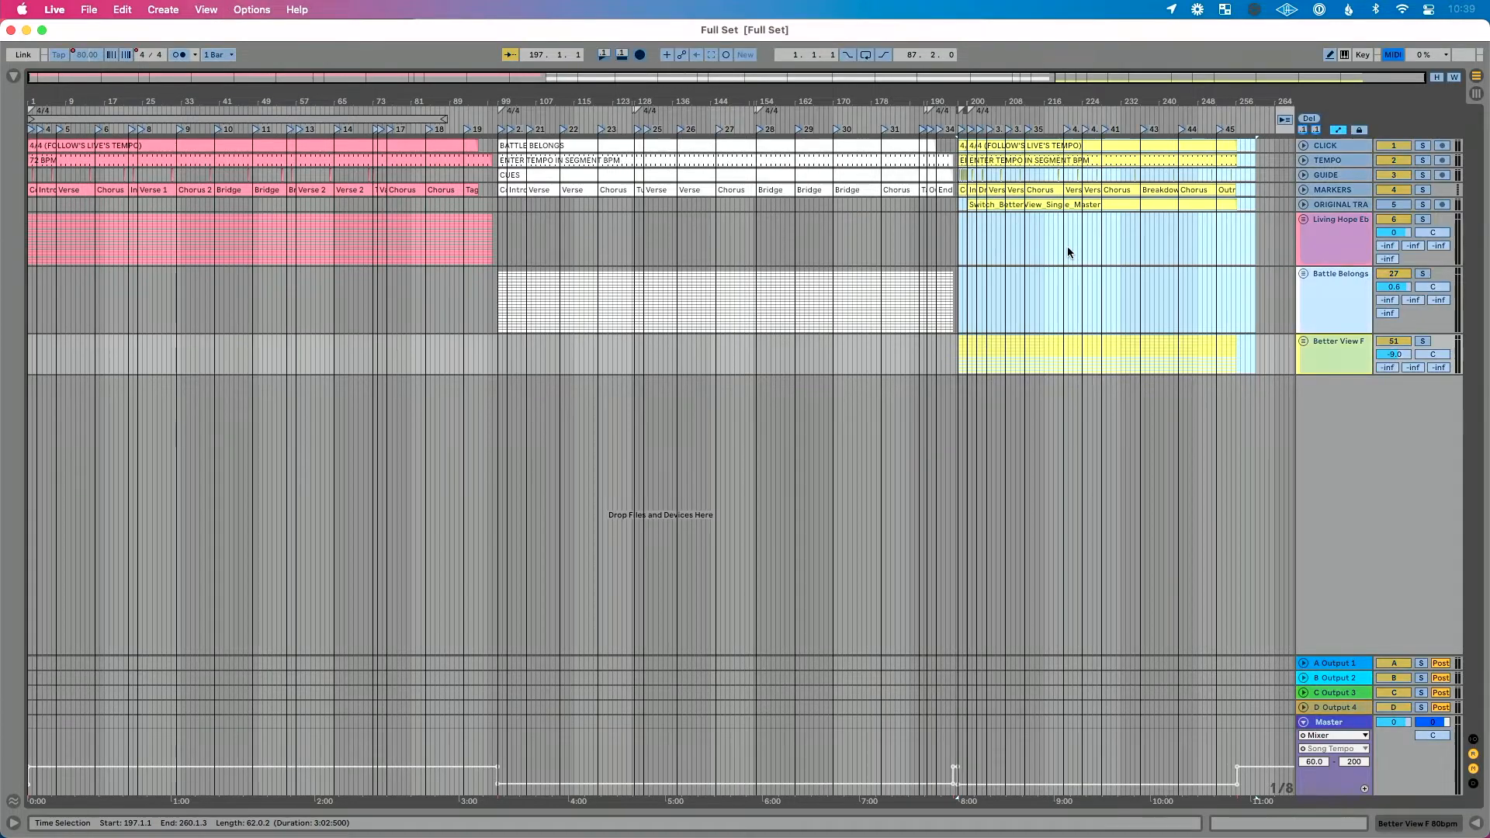
{"action": "left_click", "coordinate": [604, 55]}
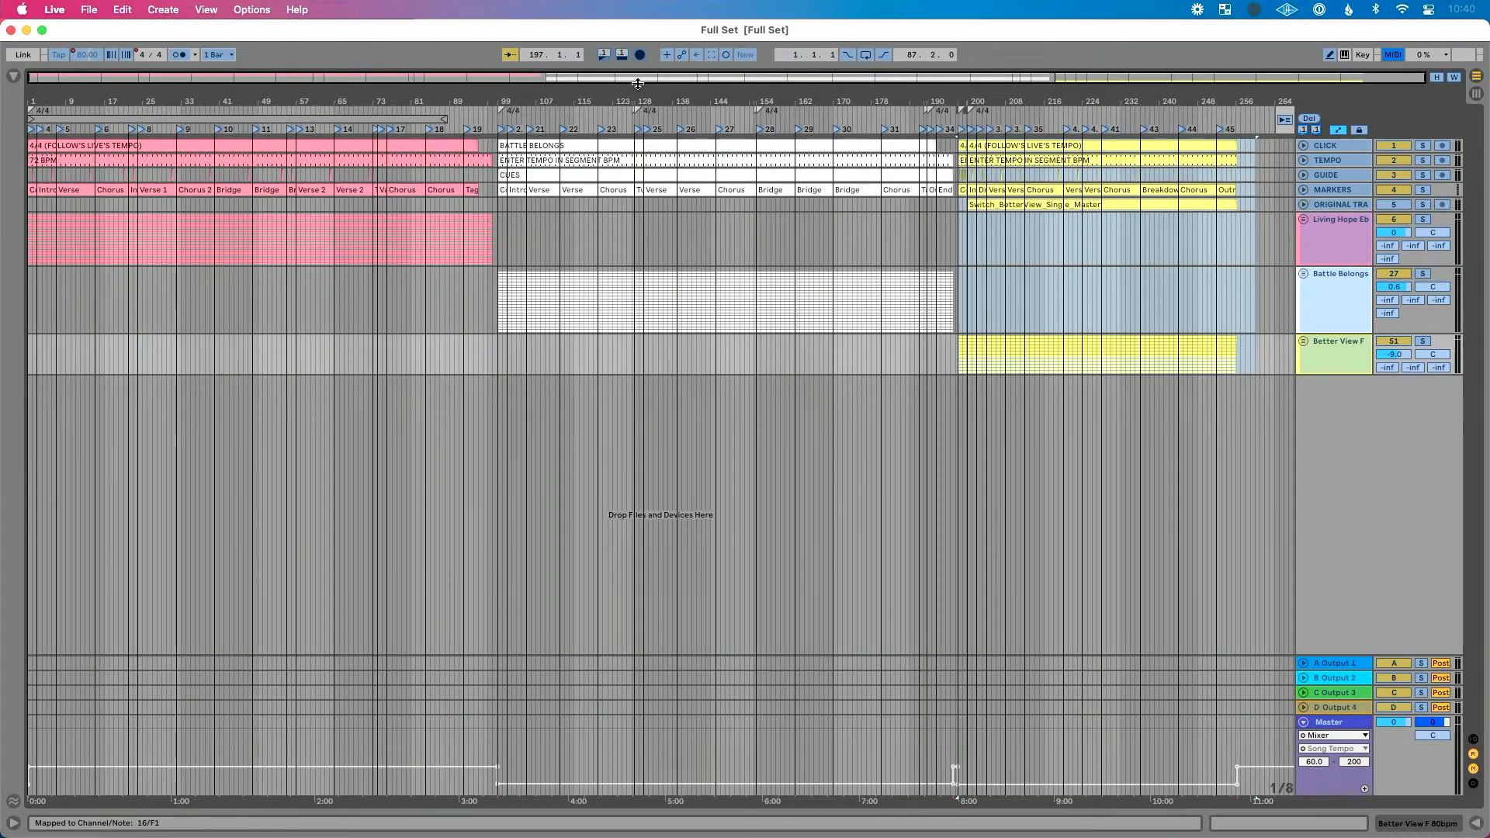
{"action": "key", "text": "super+m"}
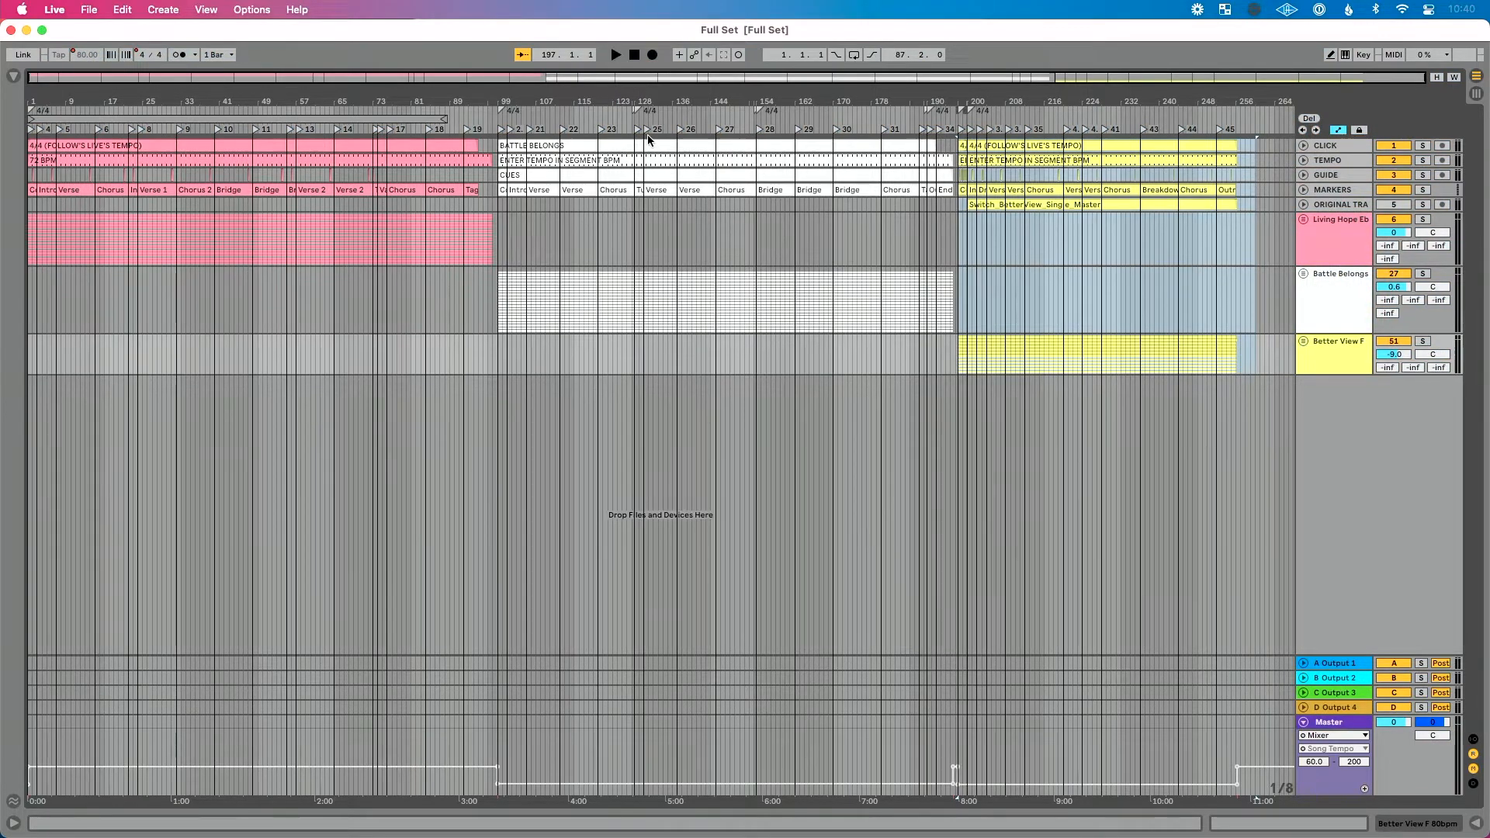
Step: Switch to the Session View and review the return tracks from A Output 1 to D Output 4
{"action": "key", "text": "Tab"}
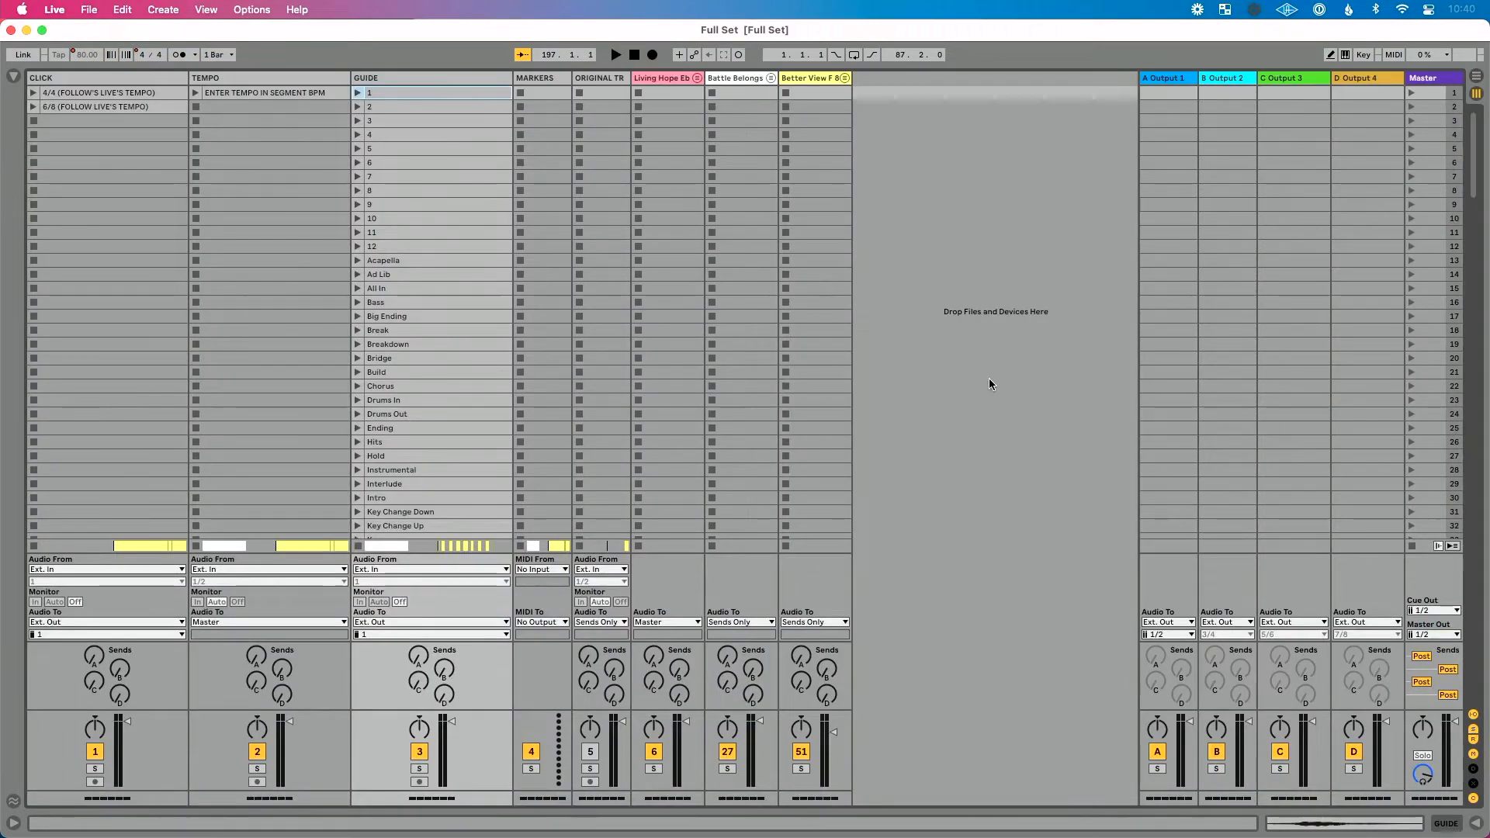
{"action": "left_click", "coordinate": [1174, 78]}
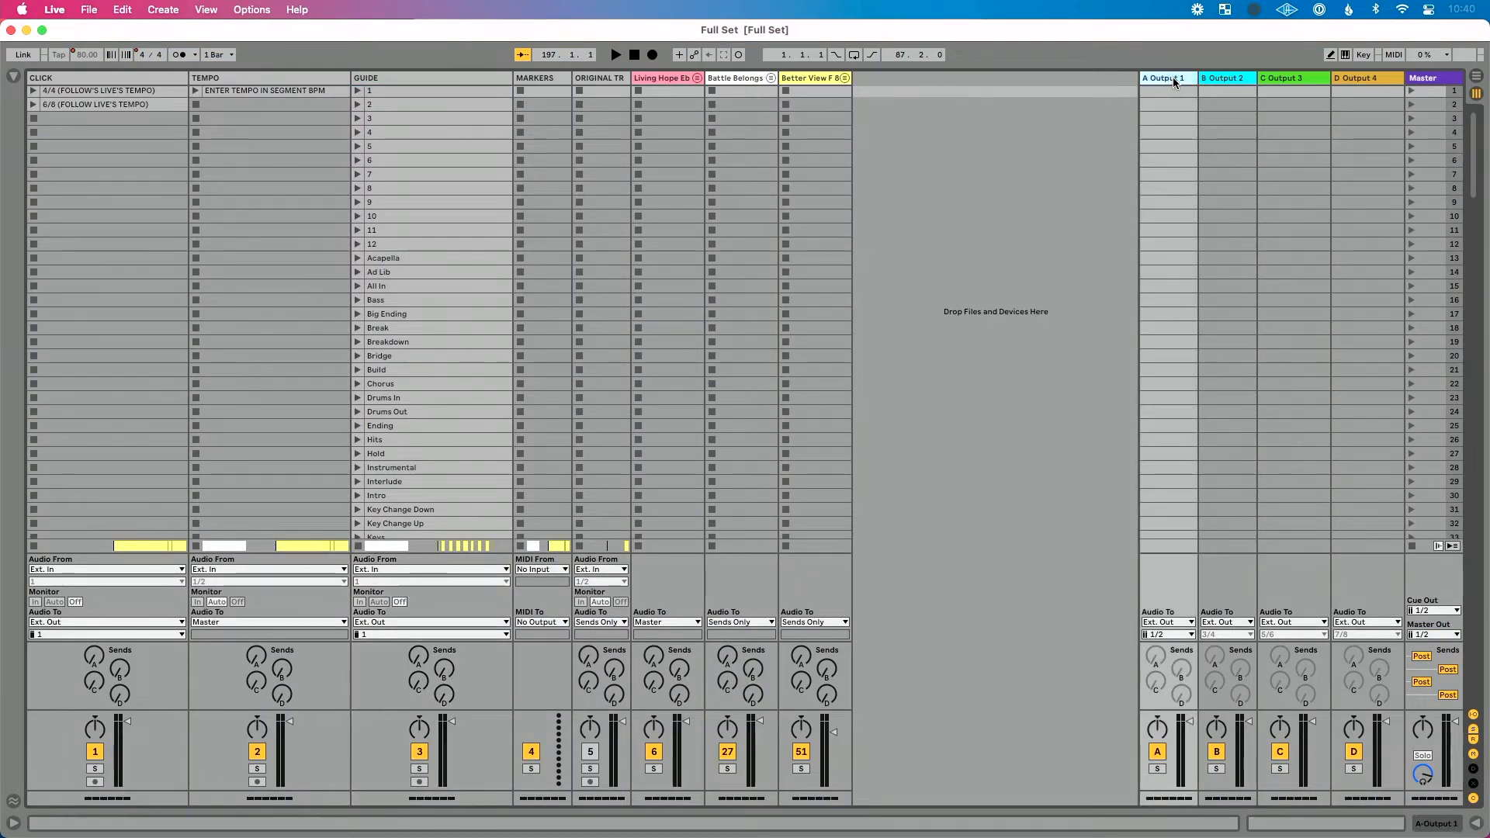
{"action": "left_click", "coordinate": [1355, 77]}
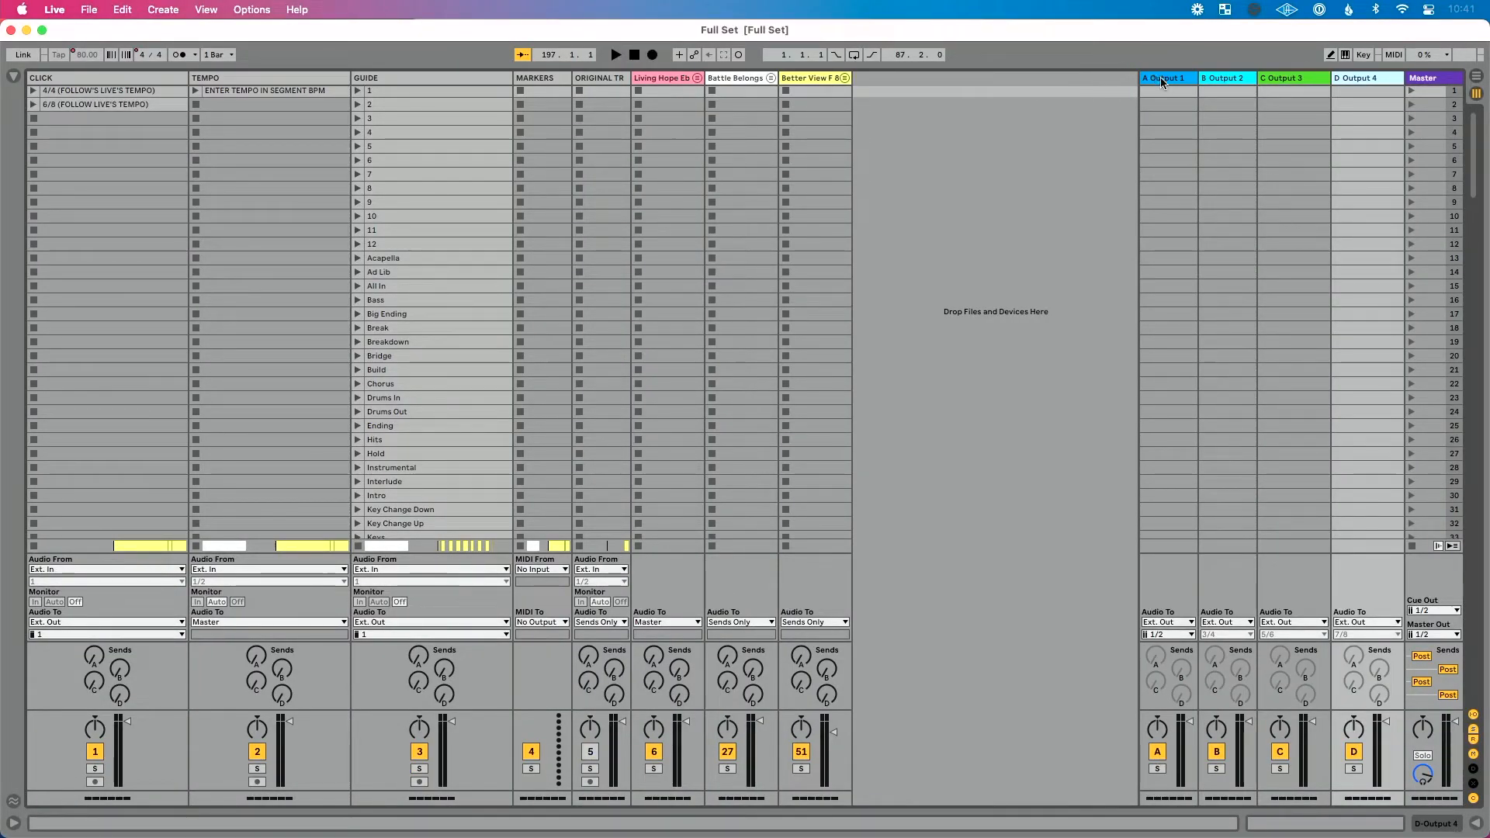
{"action": "left_click", "coordinate": [1349, 80]}
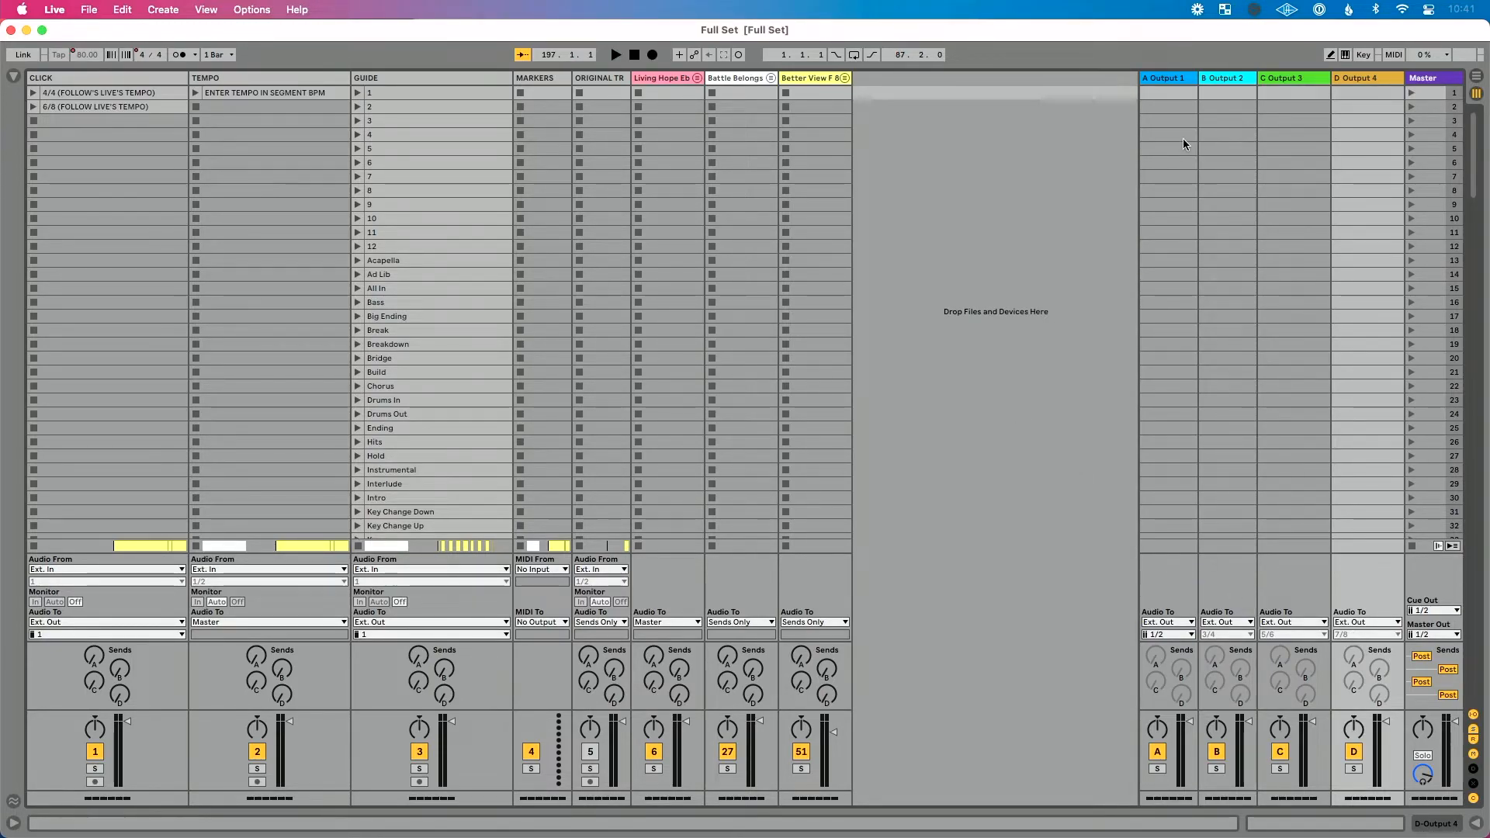
{"action": "left_click", "coordinate": [1357, 79]}
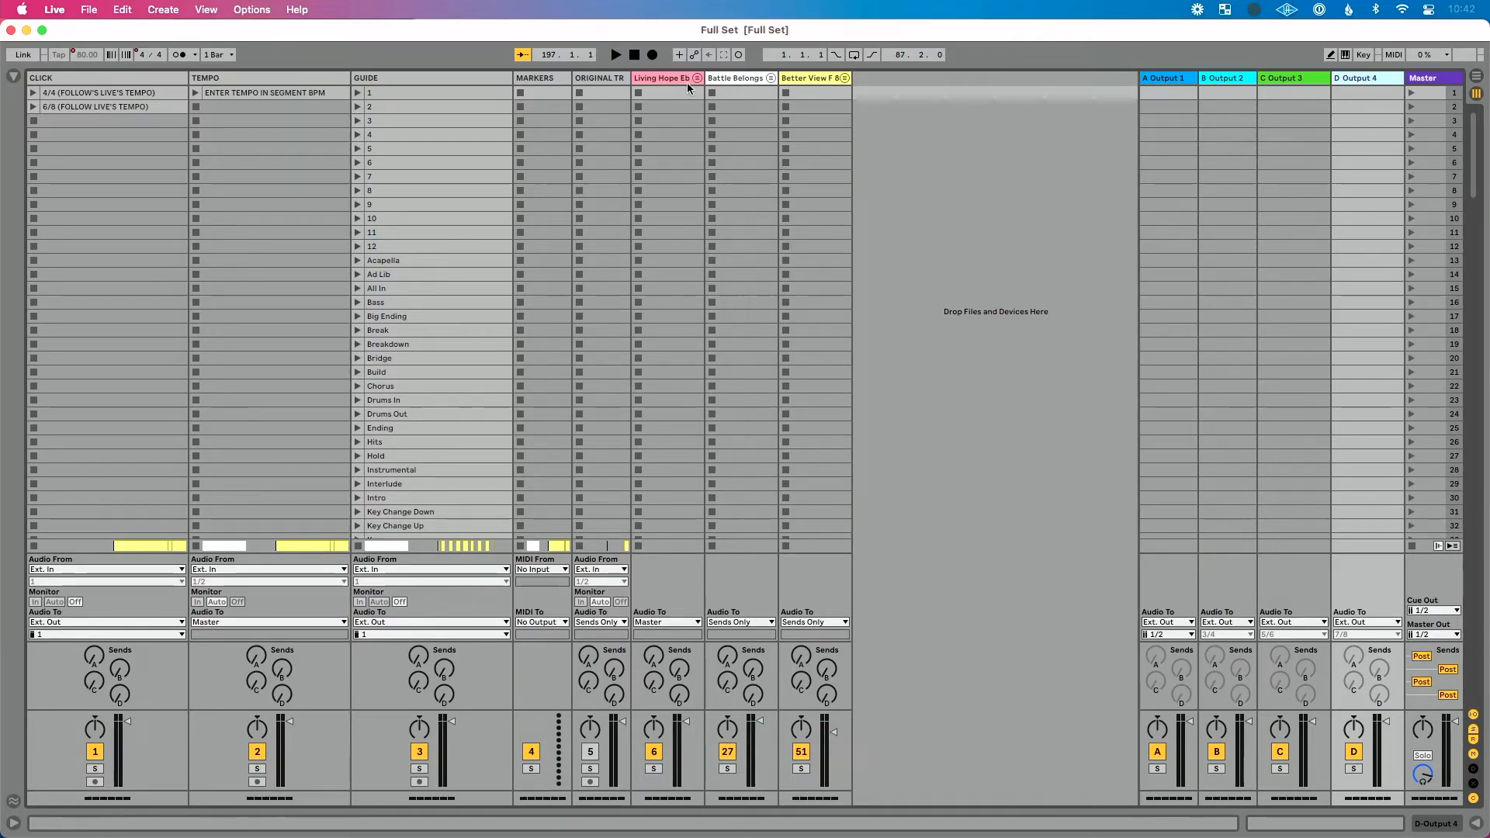
Step: Expand the Battle Belongs group and examine how its tracks' sends feed the four output returns
{"action": "left_click", "coordinate": [726, 78]}
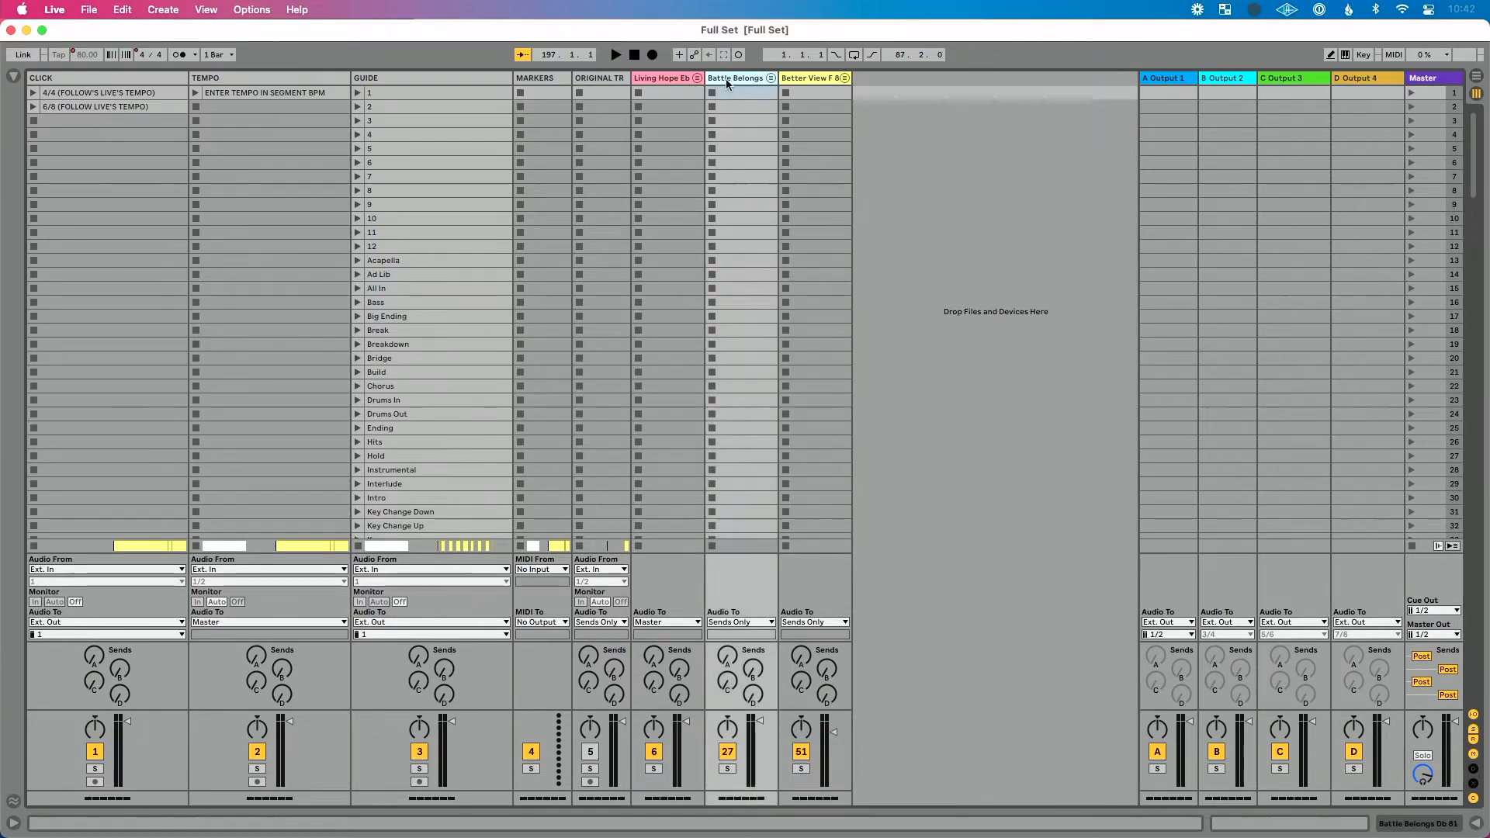
{"action": "left_click", "coordinate": [767, 77]}
{"action": "scroll", "coordinate": [766, 124], "scroll_direction": "right", "scroll_amount": 10}
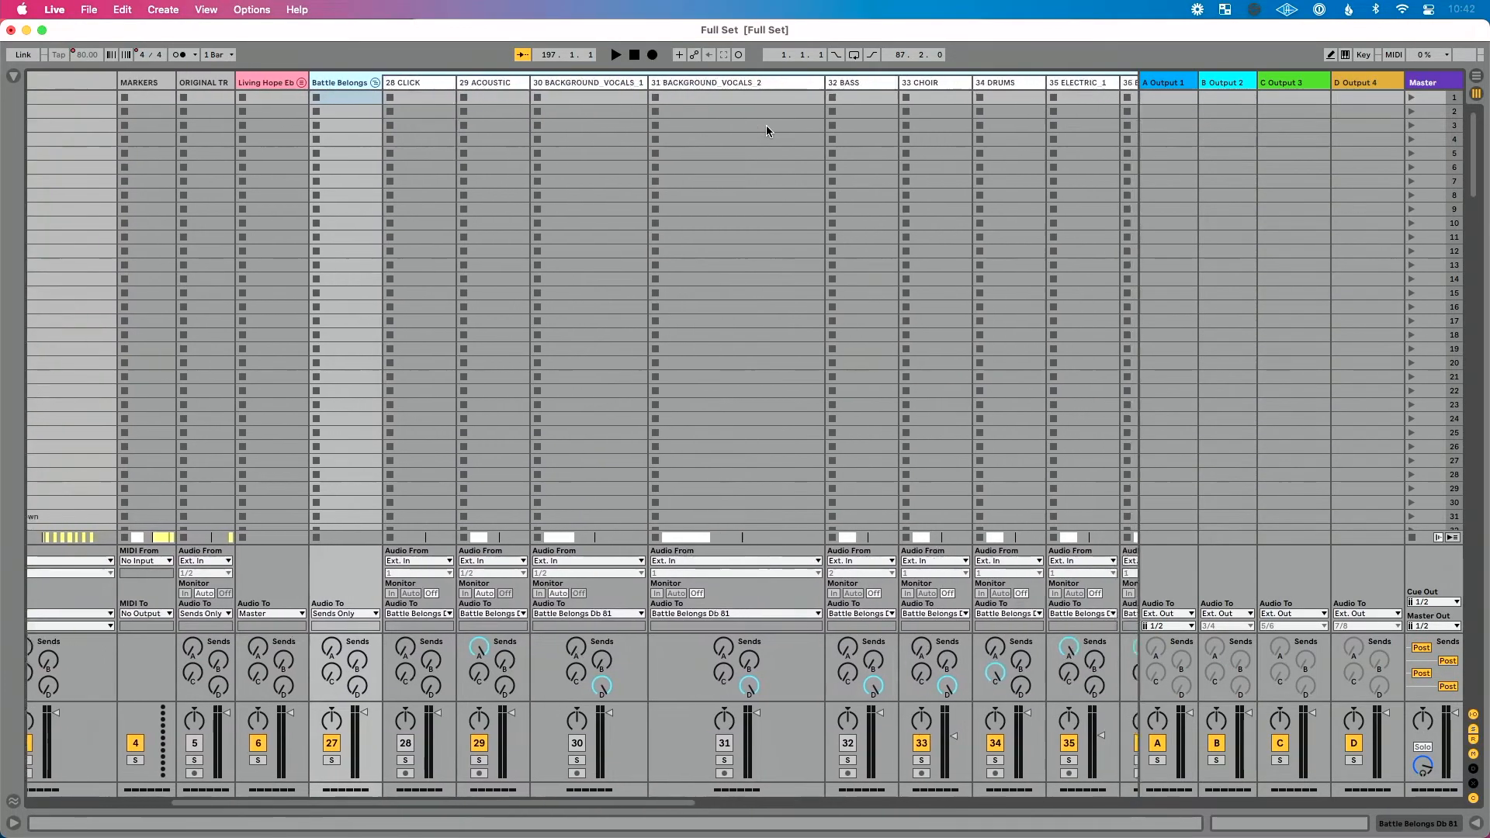
{"action": "scroll", "coordinate": [767, 129], "scroll_direction": "right", "scroll_amount": 8}
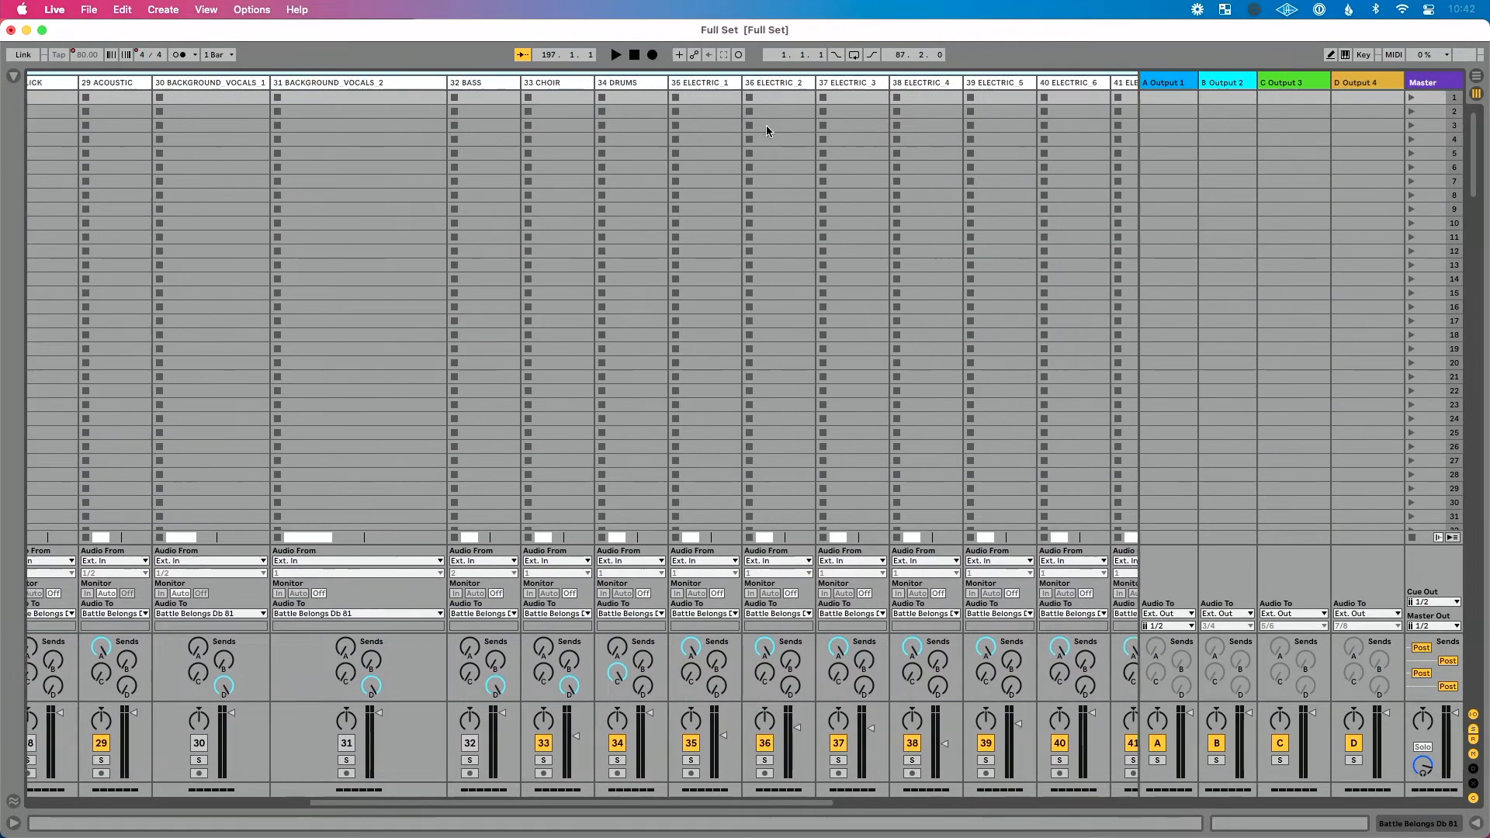
{"action": "scroll", "coordinate": [766, 129], "scroll_direction": "right", "scroll_amount": 3}
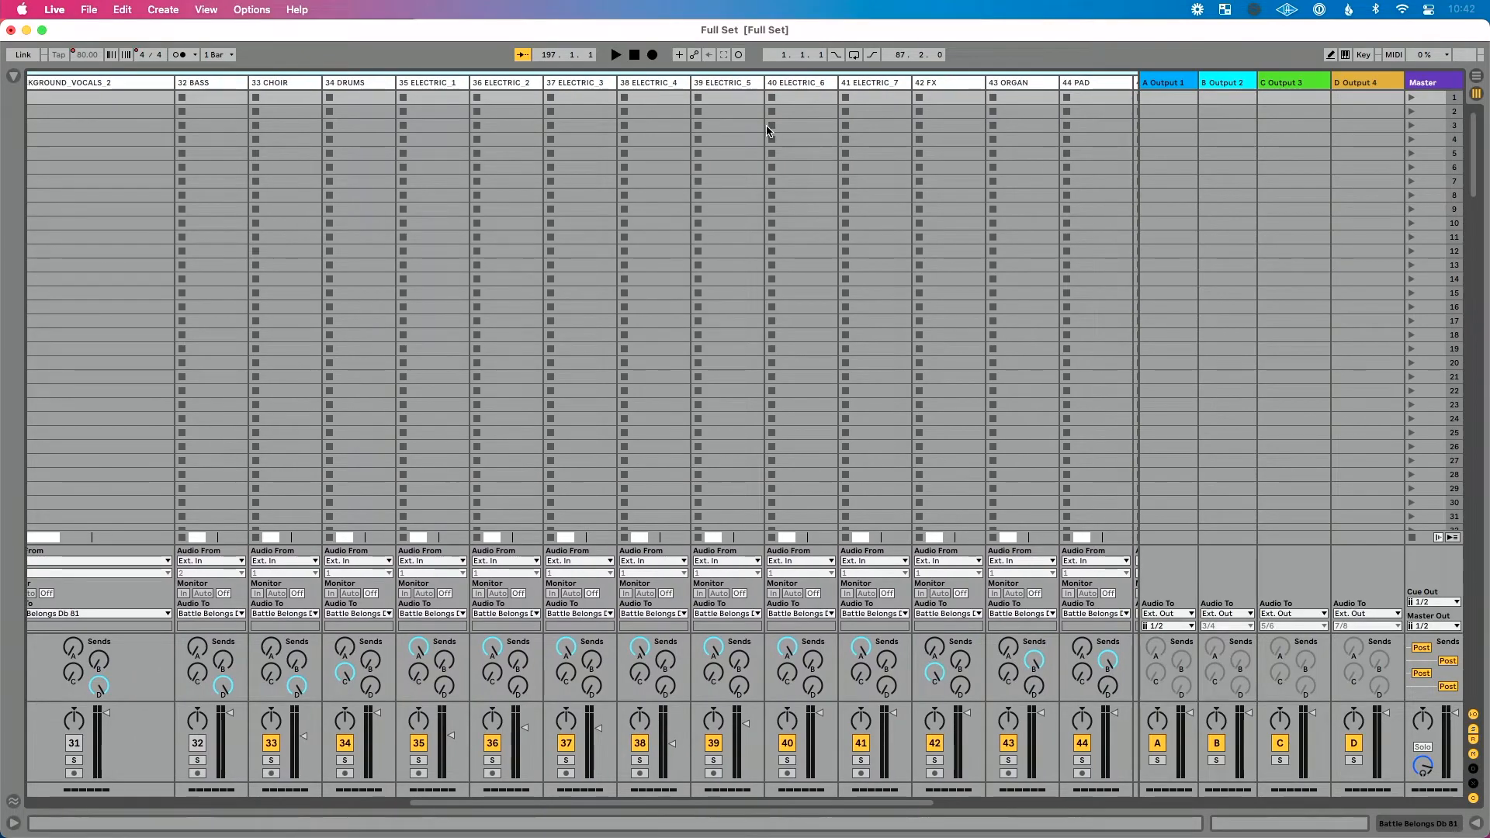
{"action": "scroll", "coordinate": [766, 129], "scroll_direction": "right", "scroll_amount": 3}
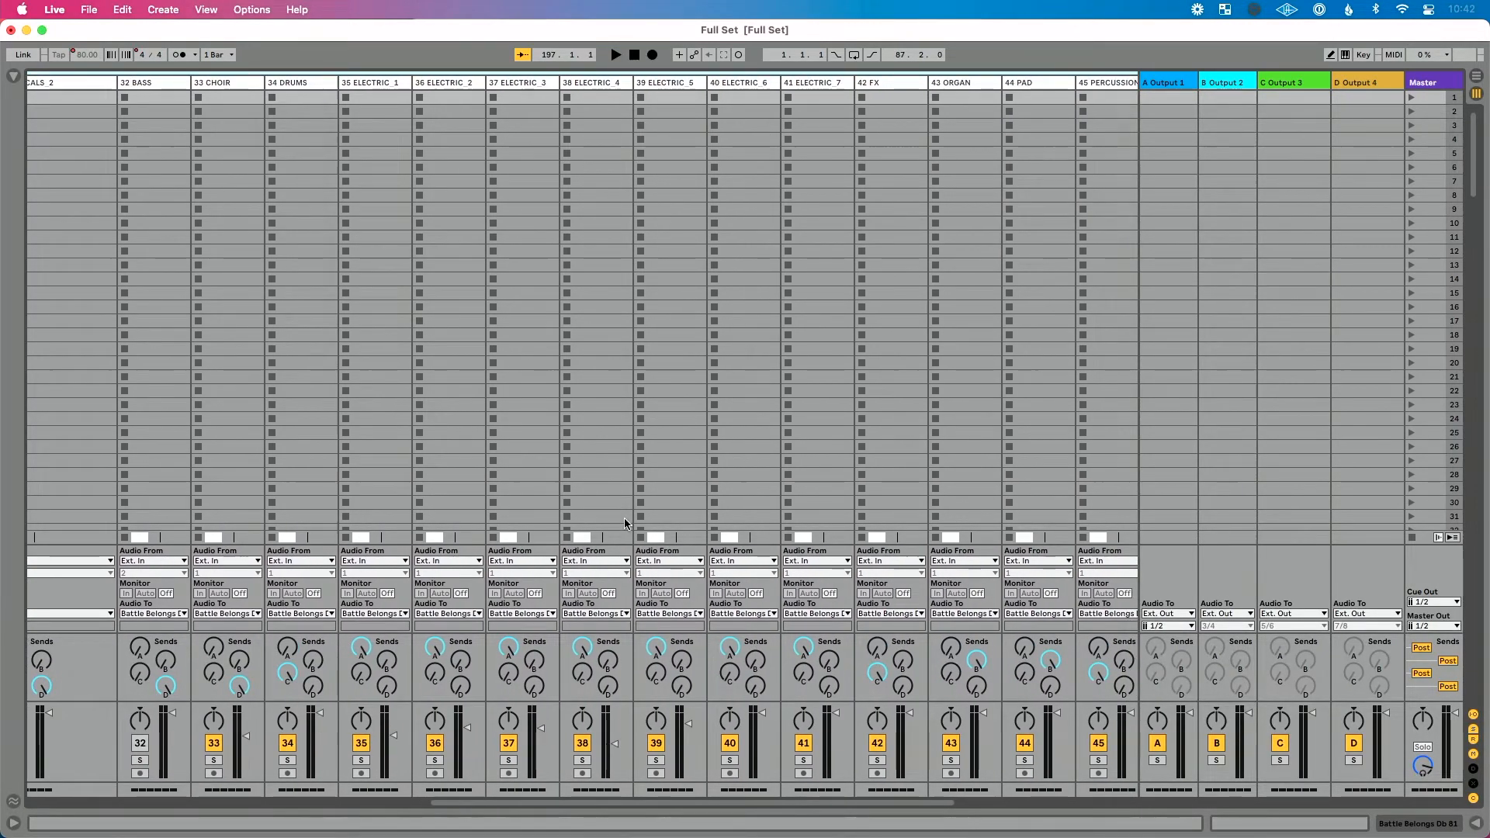
{"action": "scroll", "coordinate": [1133, 336], "scroll_direction": "right", "scroll_amount": 10}
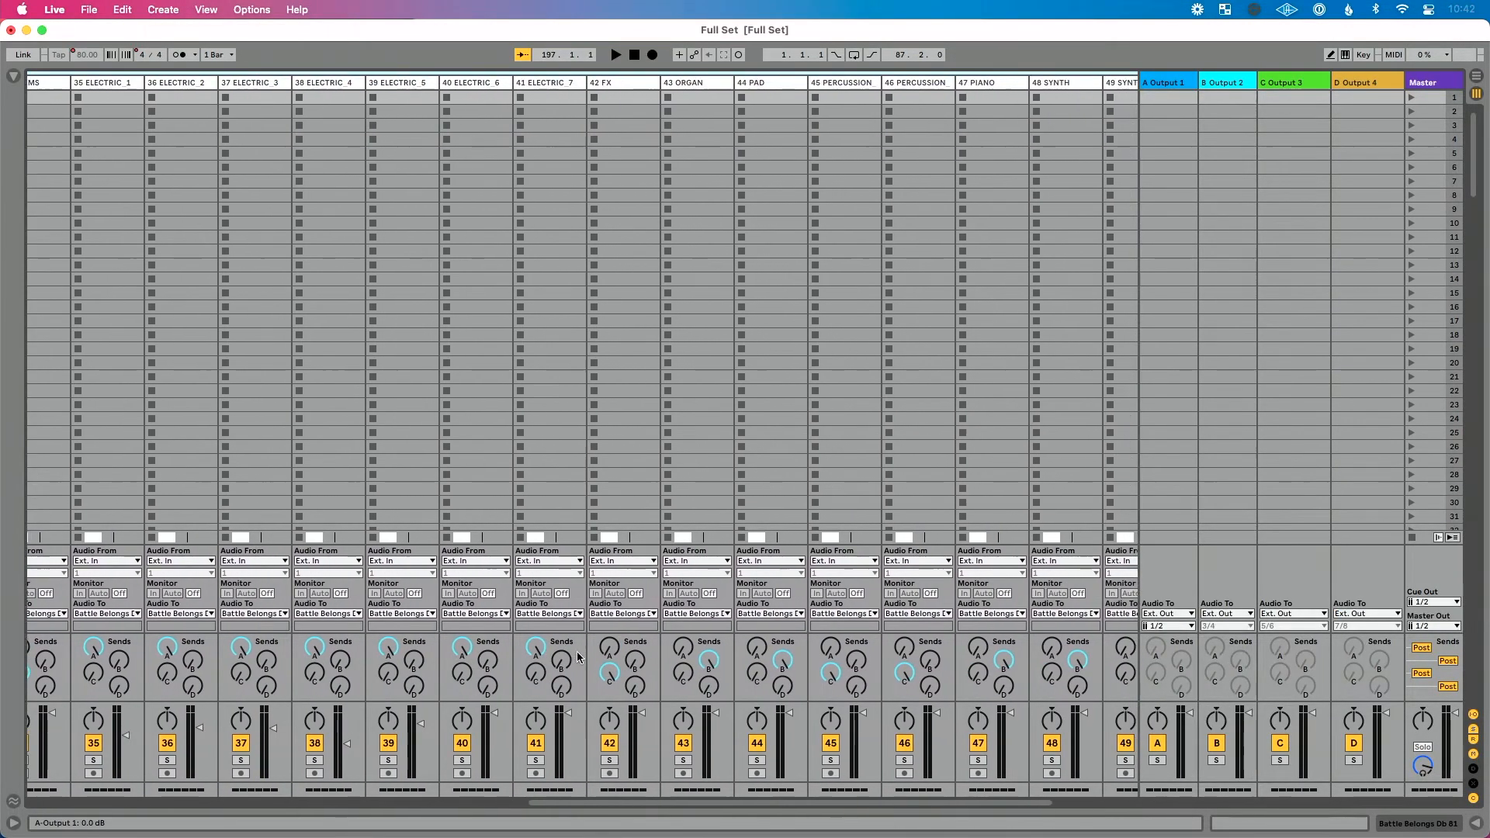
Step: Review output returns A to C and route the Living Hope group's audio to Sends Only
{"action": "left_click", "coordinate": [1180, 83]}
{"action": "left_click", "coordinate": [1232, 82]}
{"action": "left_click", "coordinate": [1284, 82]}
{"action": "scroll", "coordinate": [890, 241], "scroll_direction": "right", "scroll_amount": 8}
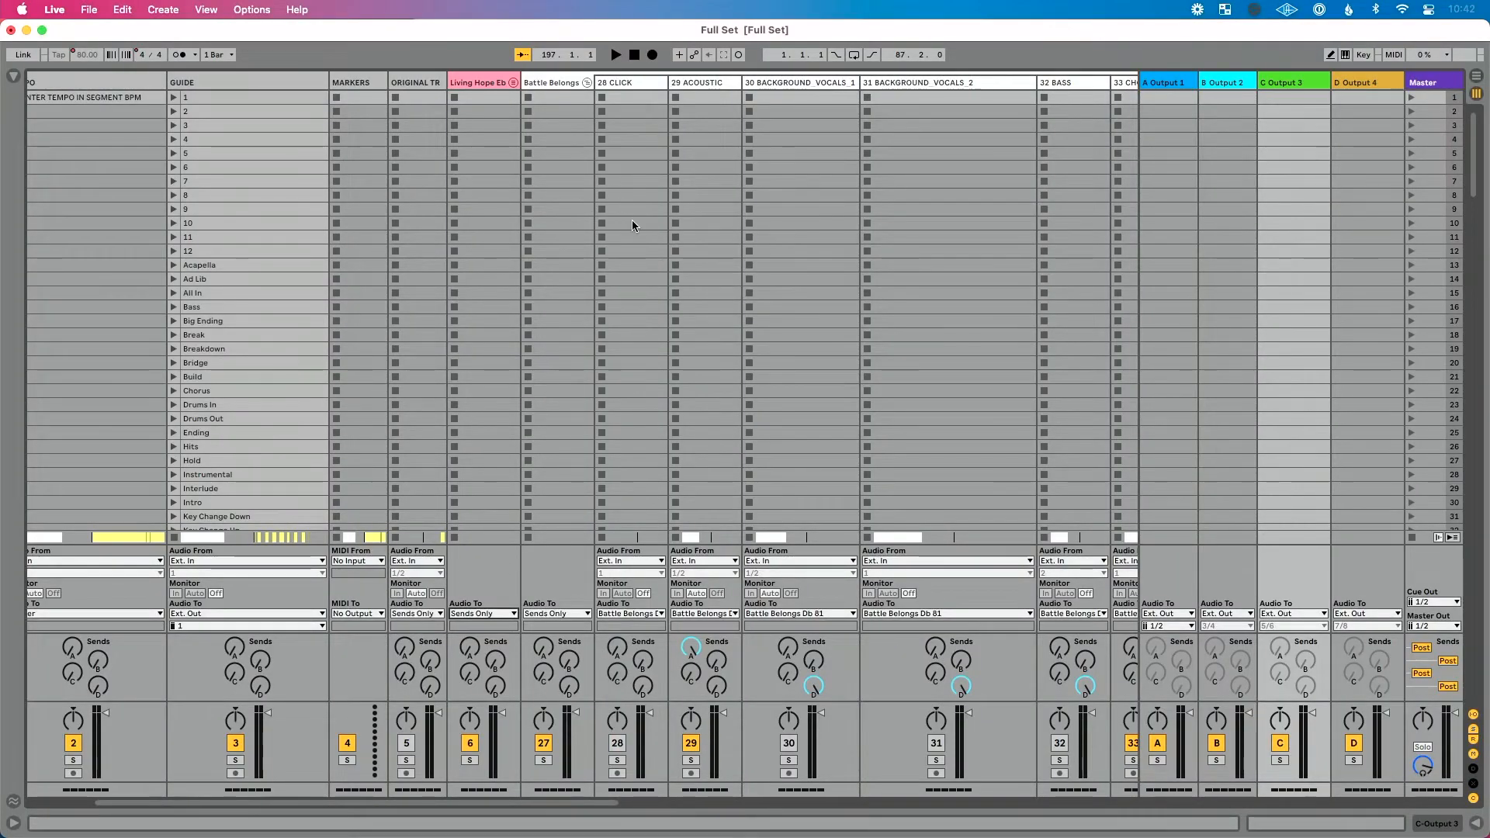
{"action": "scroll", "coordinate": [632, 220], "scroll_direction": "right", "scroll_amount": 3}
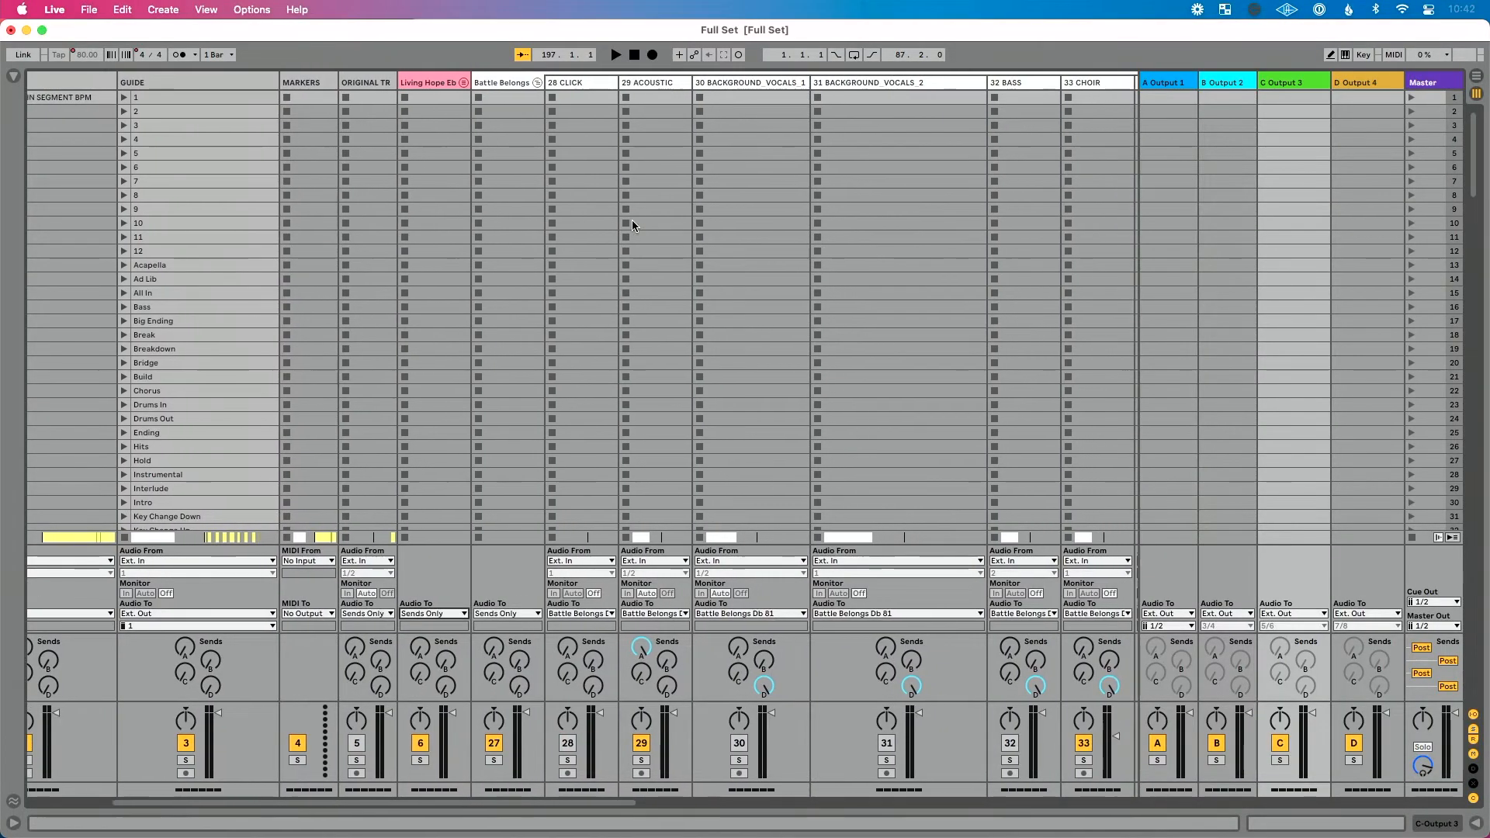
Step: Expand the Living Hope group, examine the send levels across its tracks, and collapse it again
{"action": "left_click", "coordinate": [429, 82]}
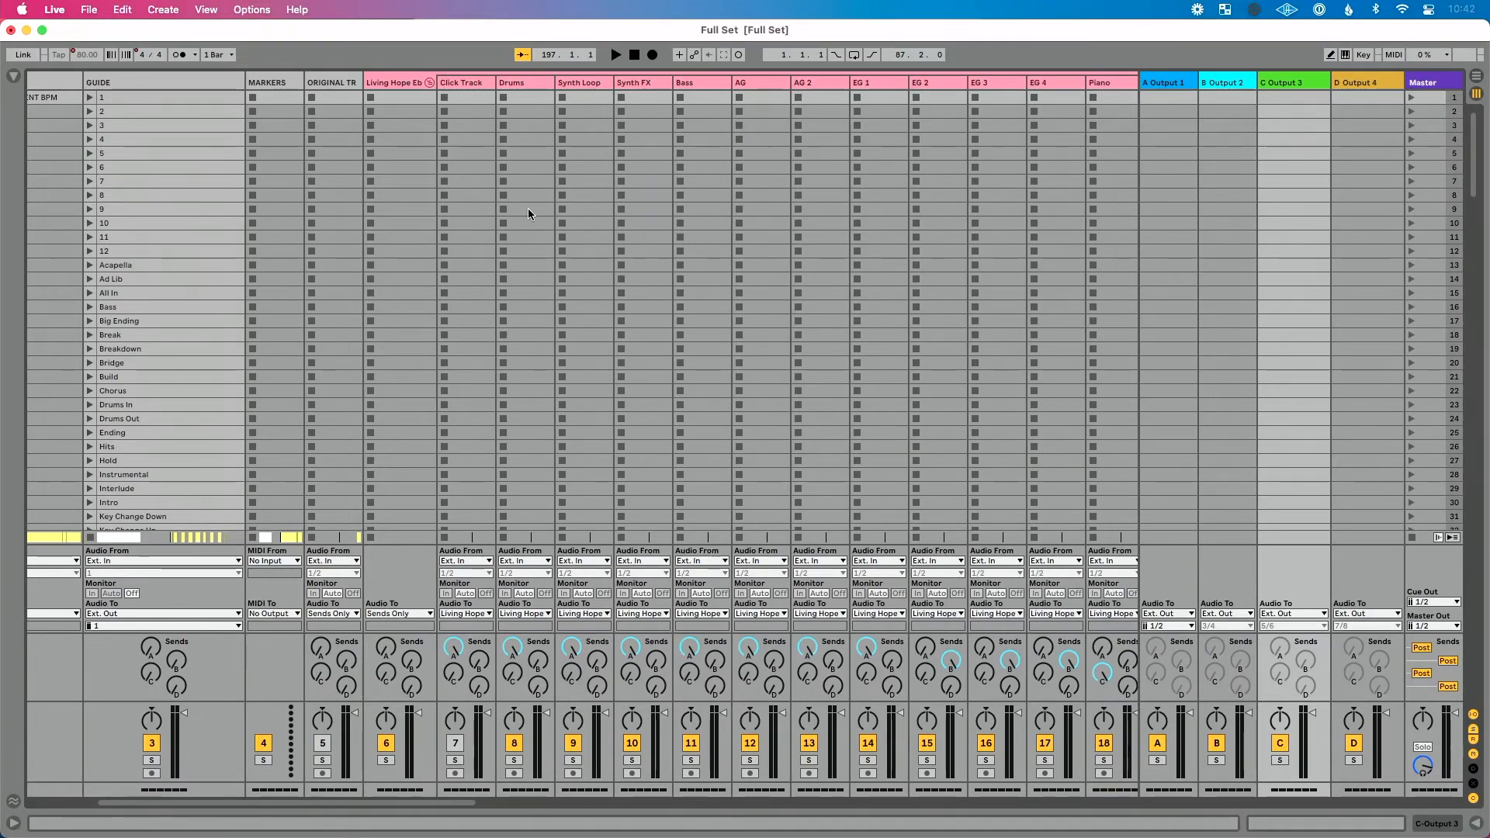
{"action": "scroll", "coordinate": [528, 212], "scroll_direction": "right", "scroll_amount": 10}
{"action": "scroll", "coordinate": [514, 248], "scroll_direction": "left", "scroll_amount": 15}
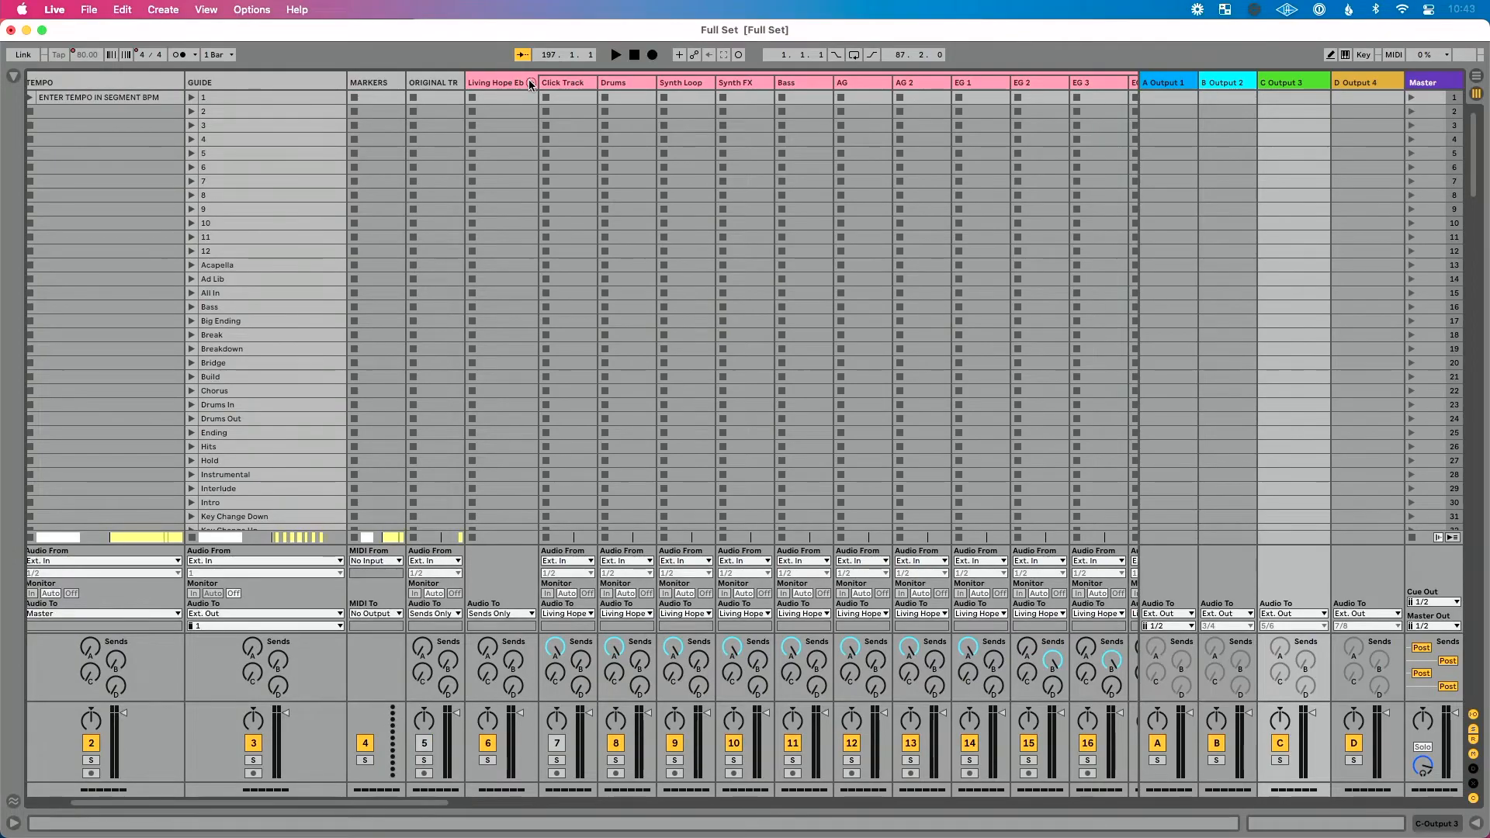
{"action": "left_click", "coordinate": [530, 81]}
{"action": "scroll", "coordinate": [597, 85], "scroll_direction": "left", "scroll_amount": 6}
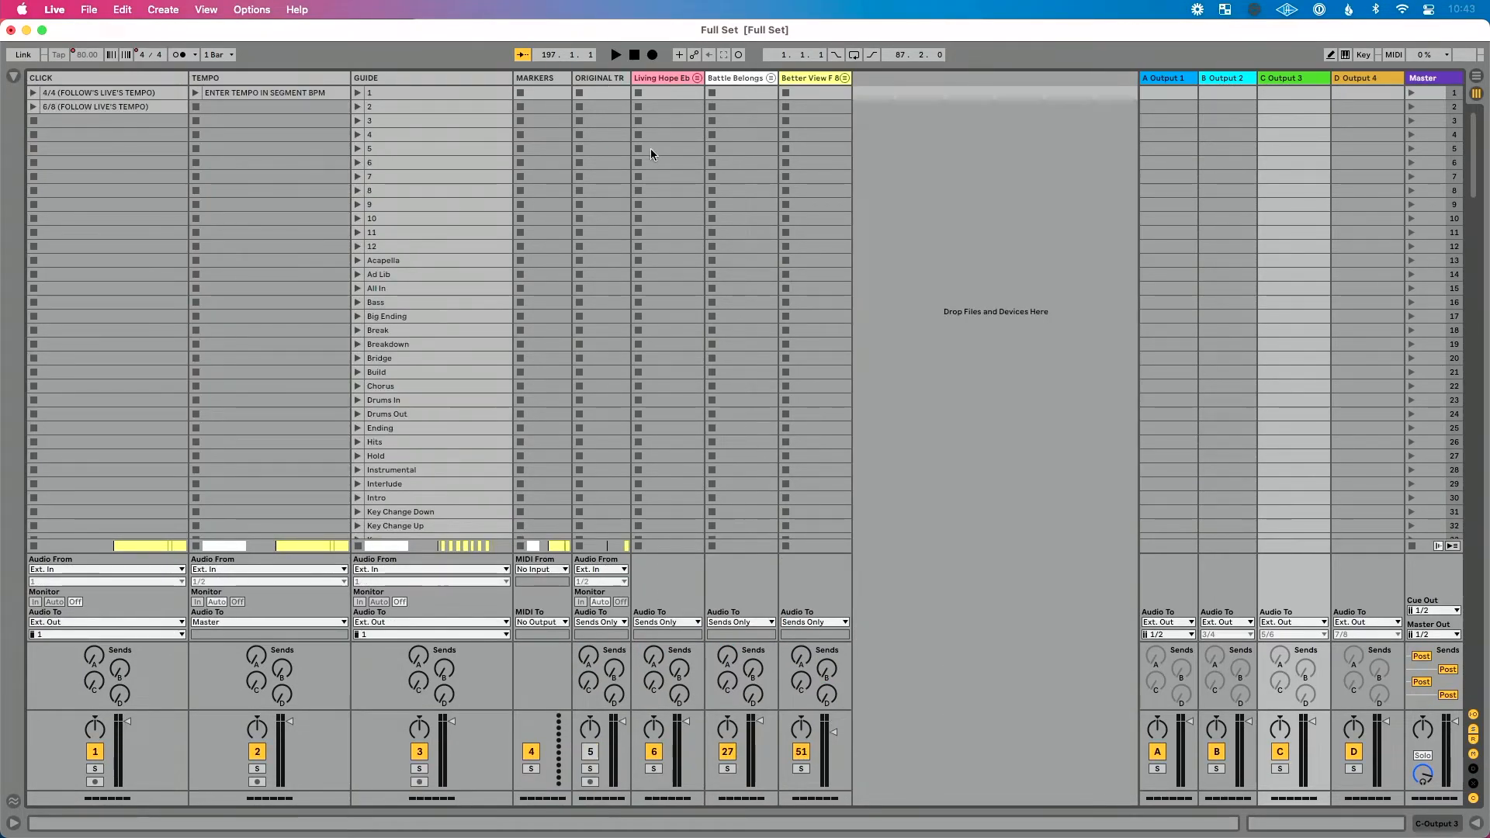
Step: Expand the Better View group, examine its tracks' send assignments, and collapse it again
{"action": "left_click", "coordinate": [843, 79]}
{"action": "scroll", "coordinate": [697, 439], "scroll_direction": "right", "scroll_amount": 10}
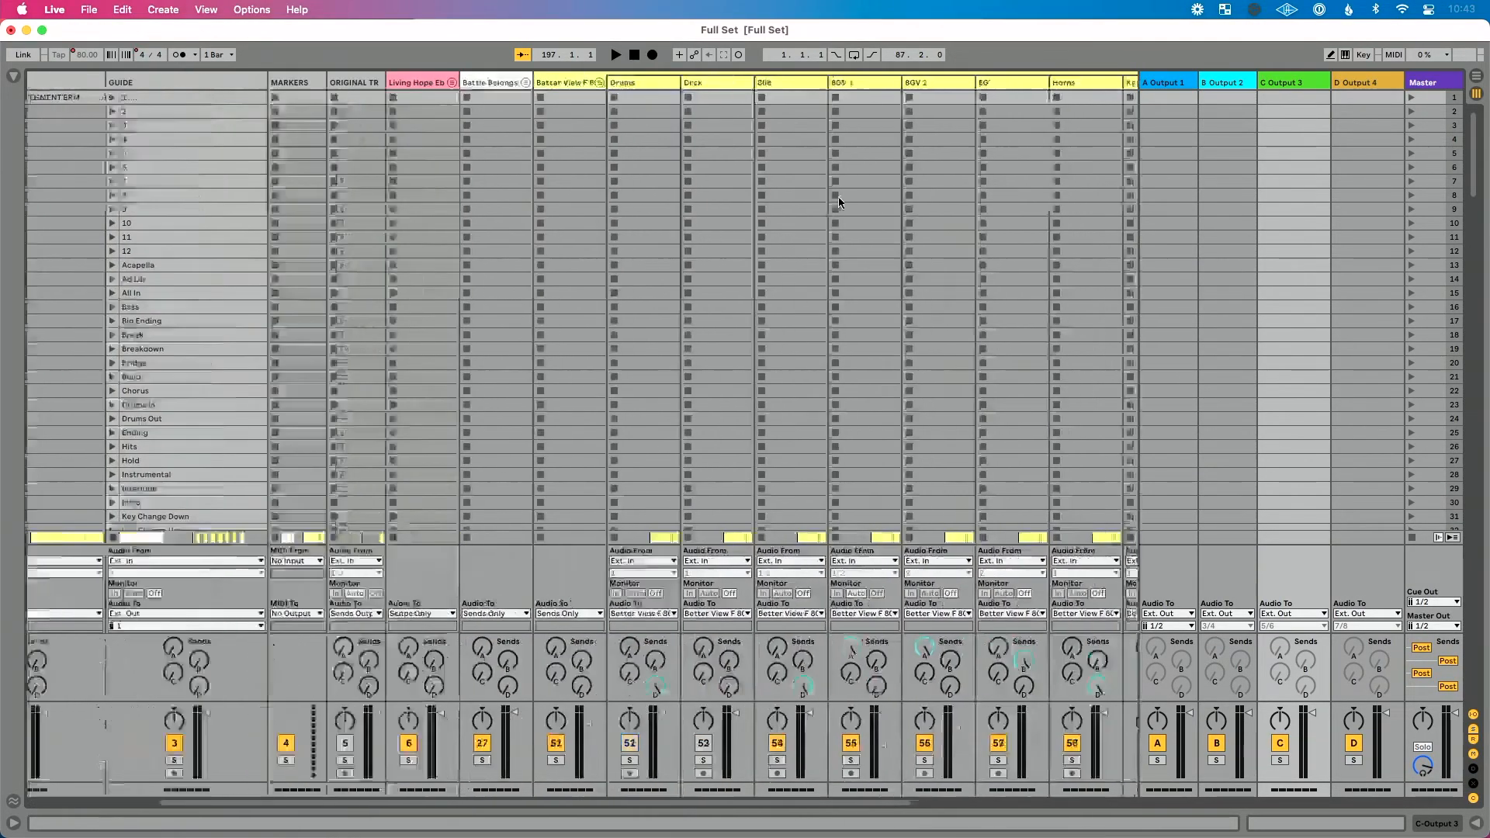
{"action": "scroll", "coordinate": [696, 447], "scroll_direction": "right", "scroll_amount": 2}
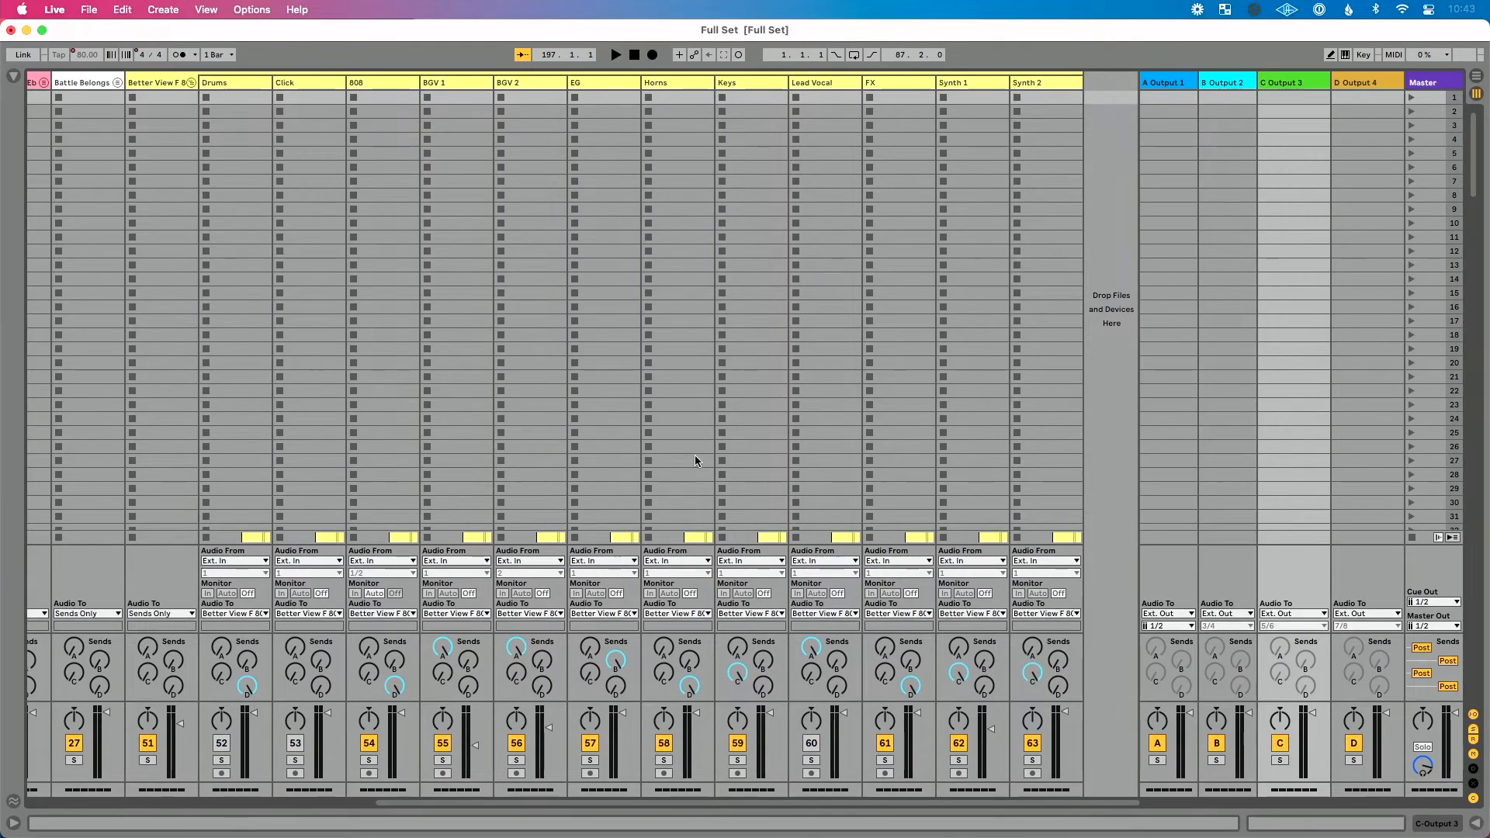
{"action": "scroll", "coordinate": [696, 455], "scroll_direction": "left", "scroll_amount": 5}
{"action": "left_click", "coordinate": [350, 83]}
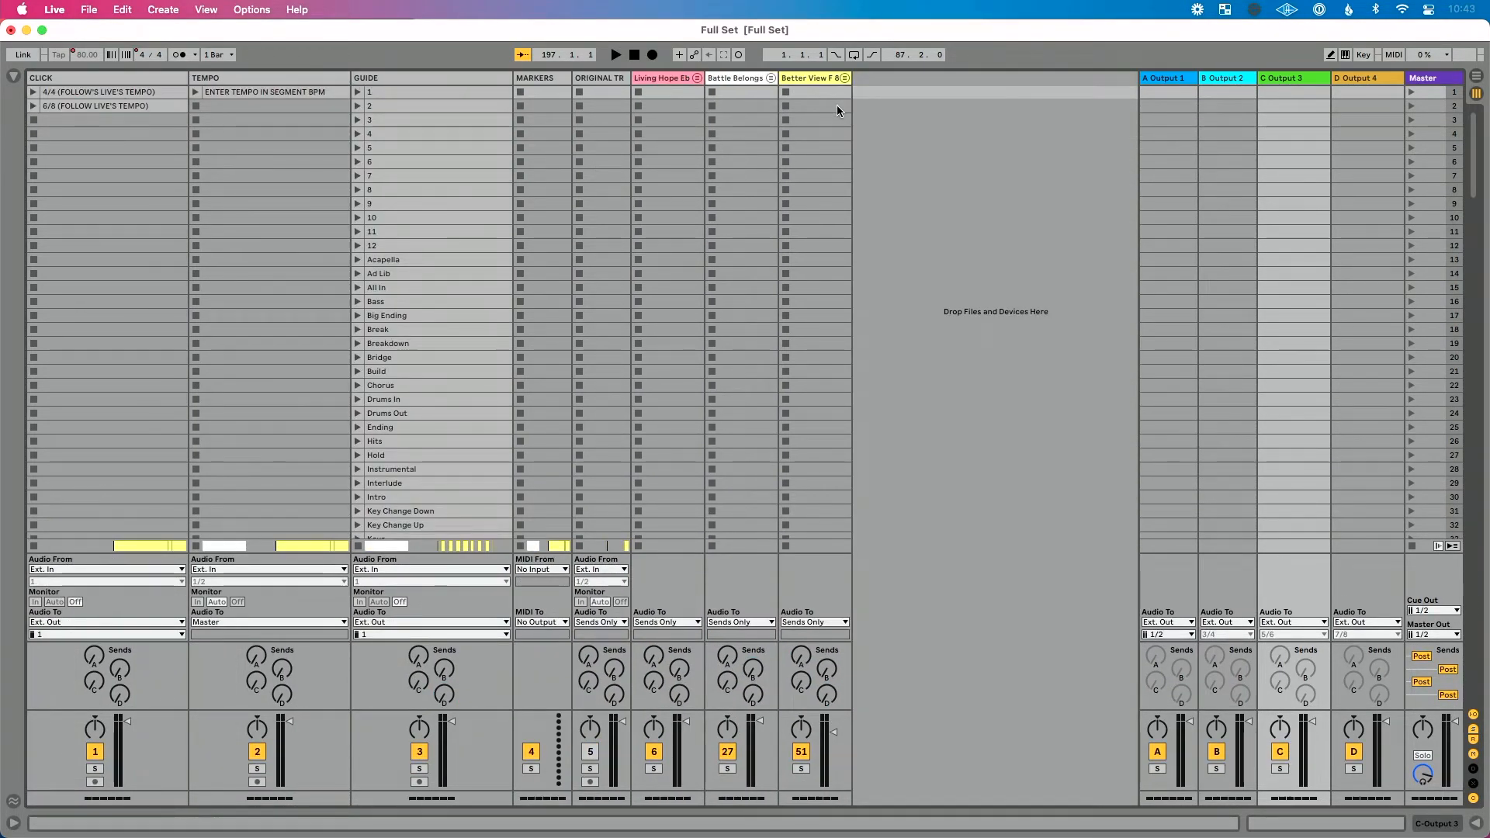
Step: Review output returns A and B, set the audio output device to PlayAUDIO12 (2 In, 14 Out) and close the preferences
{"action": "left_click", "coordinate": [1164, 78]}
{"action": "left_click", "coordinate": [1235, 80]}
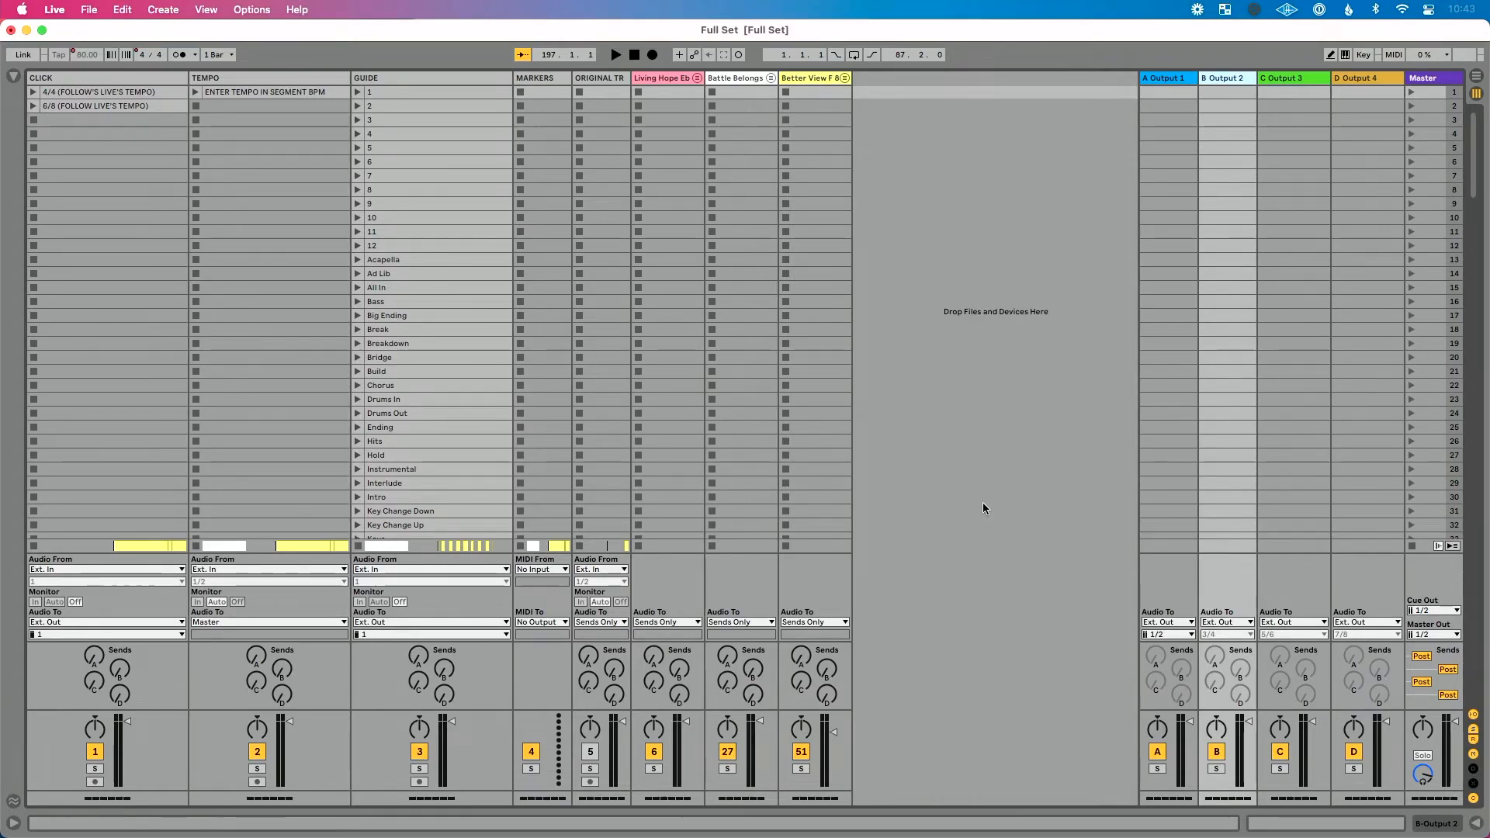
{"action": "key", "text": "super+comma"}
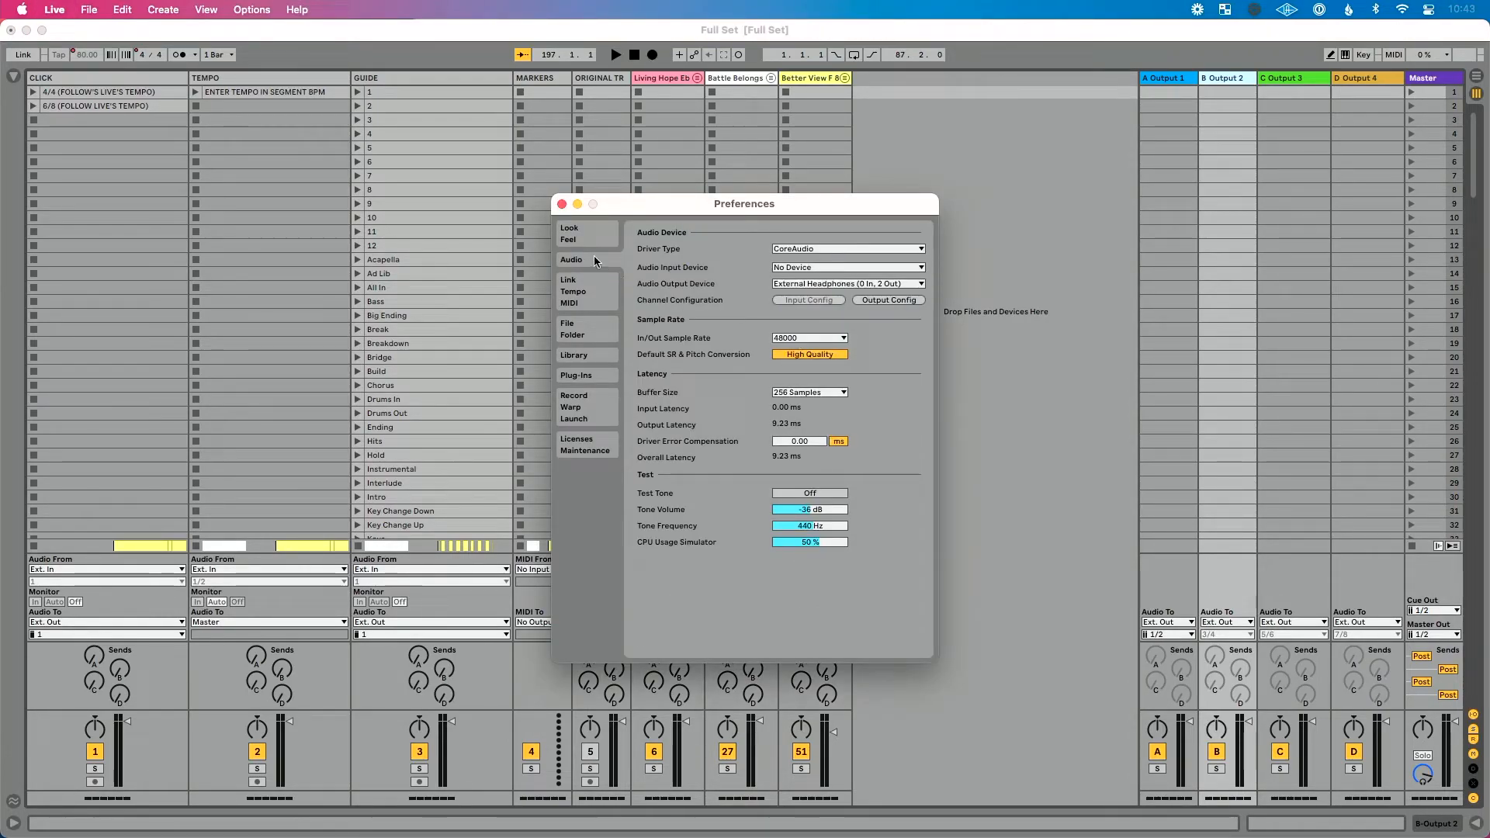
{"action": "left_click", "coordinate": [824, 284]}
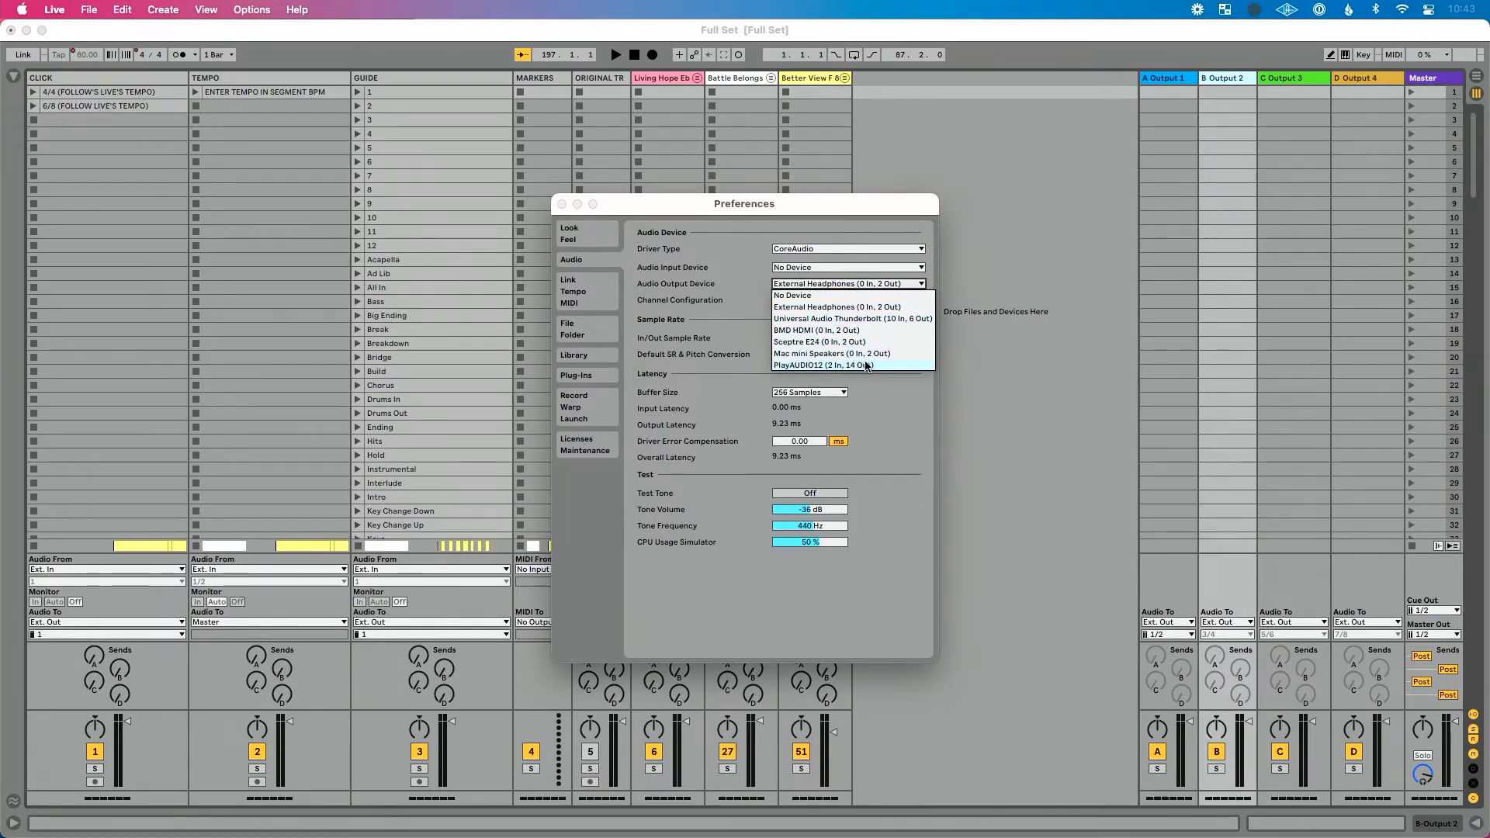
{"action": "left_click", "coordinate": [867, 366]}
{"action": "left_click", "coordinate": [561, 203]}
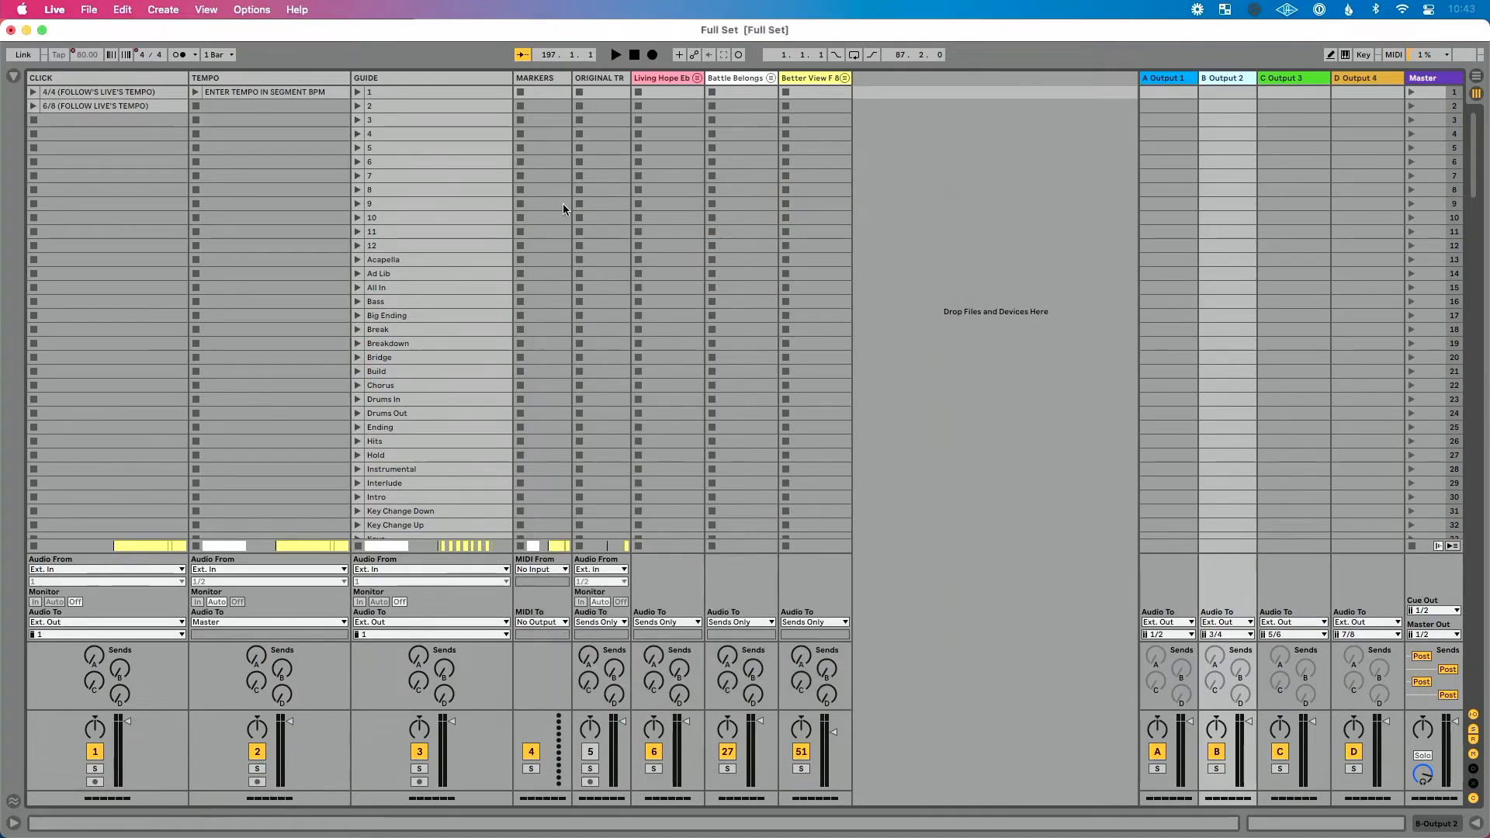